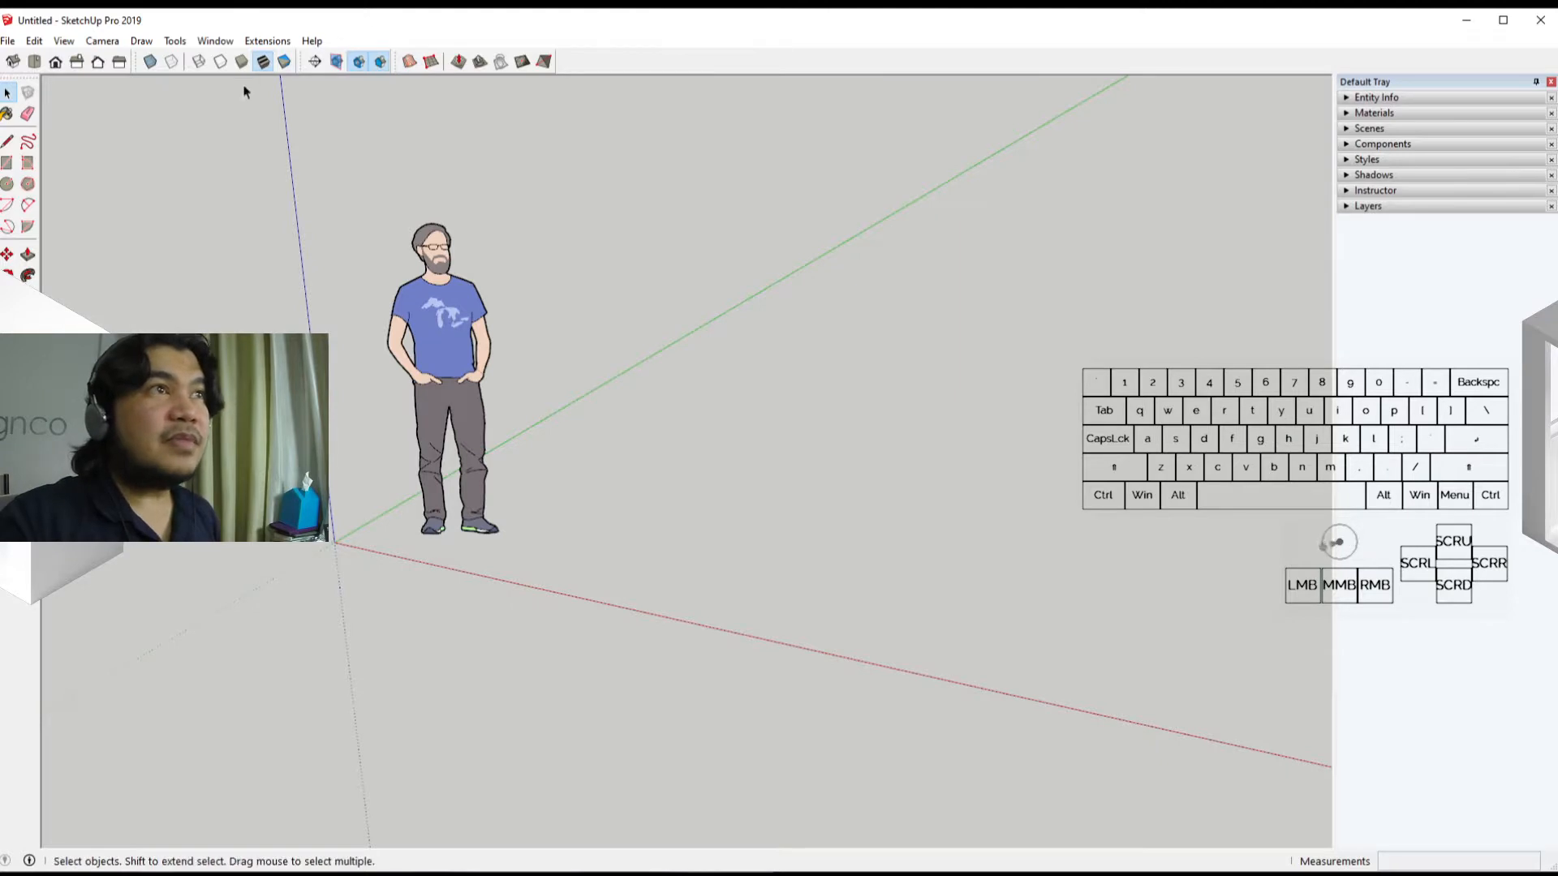
Step: Examine the full set of terrain contour lines around the origin from several angles
middle_drag(482, 371, 516, 505)
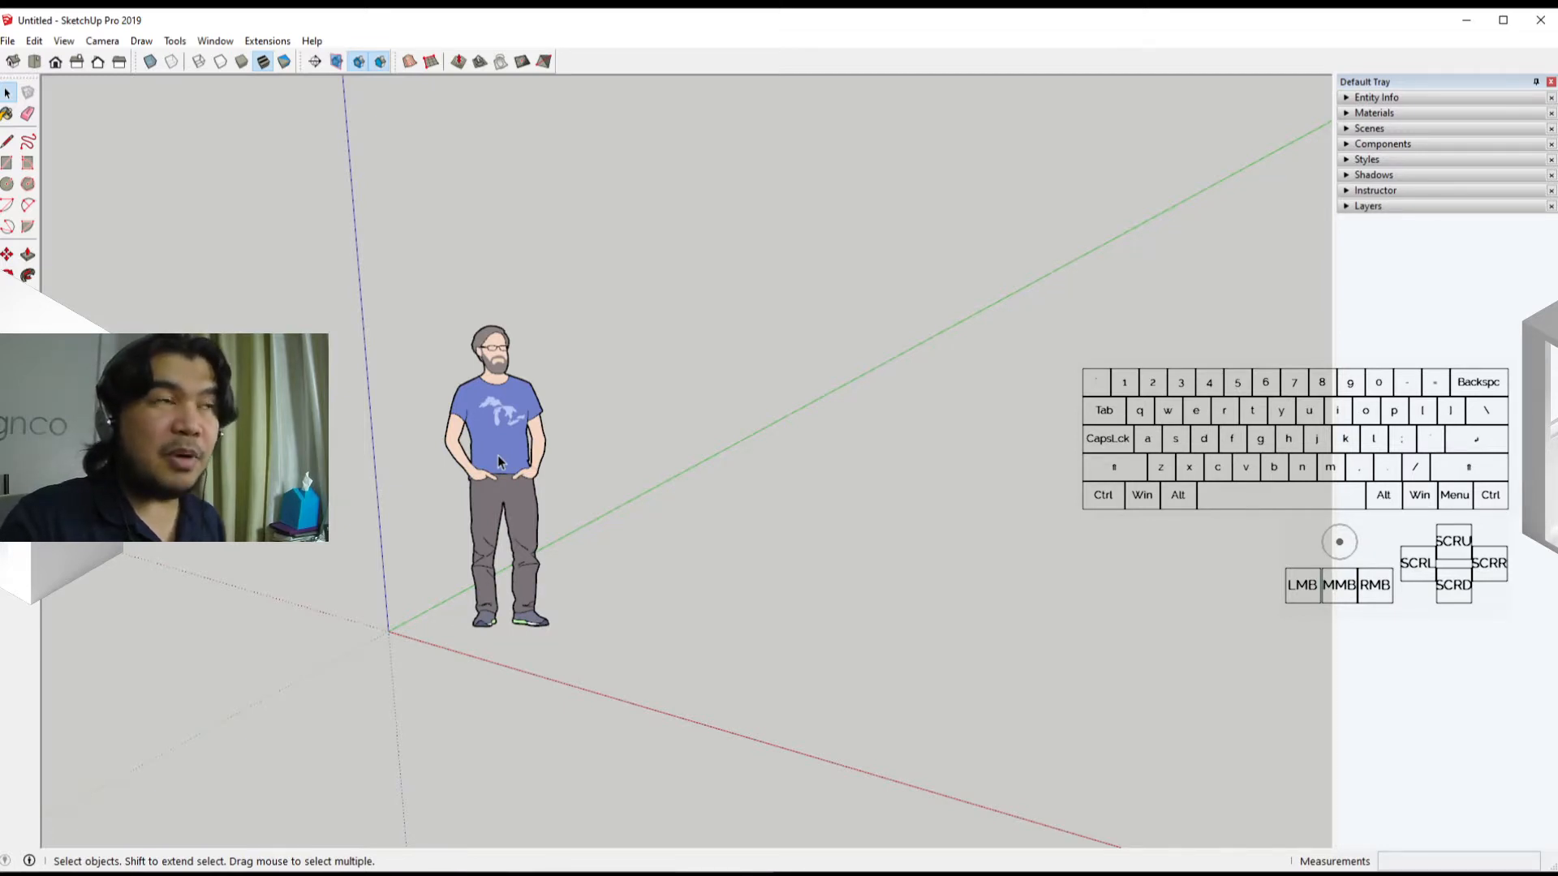
scroll(498, 456, down, 6)
scroll(500, 460, down, 8)
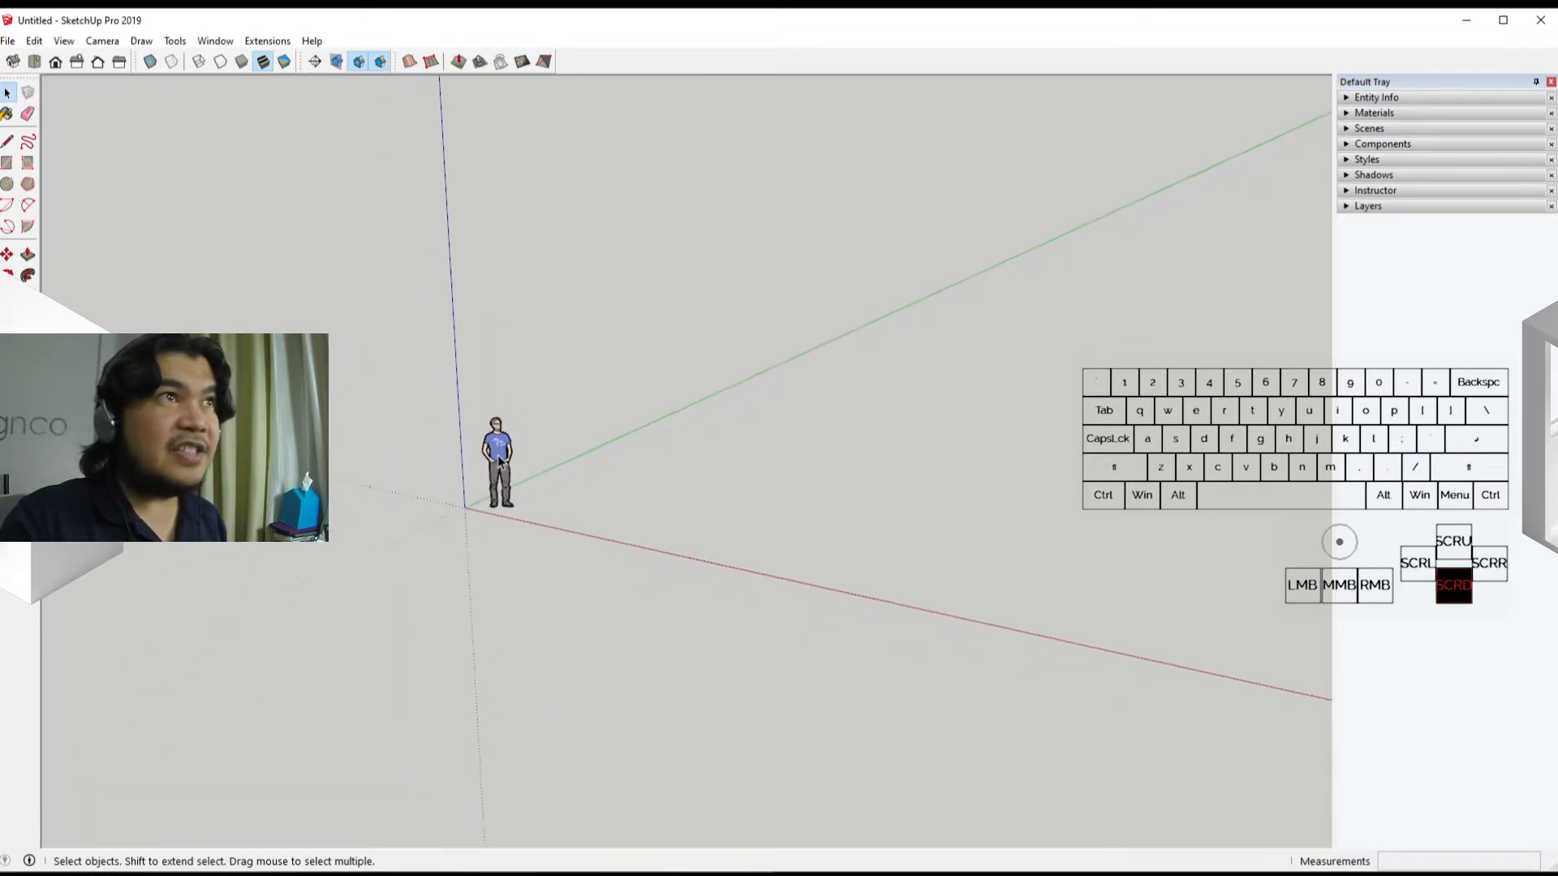
scroll(499, 452, down, 8)
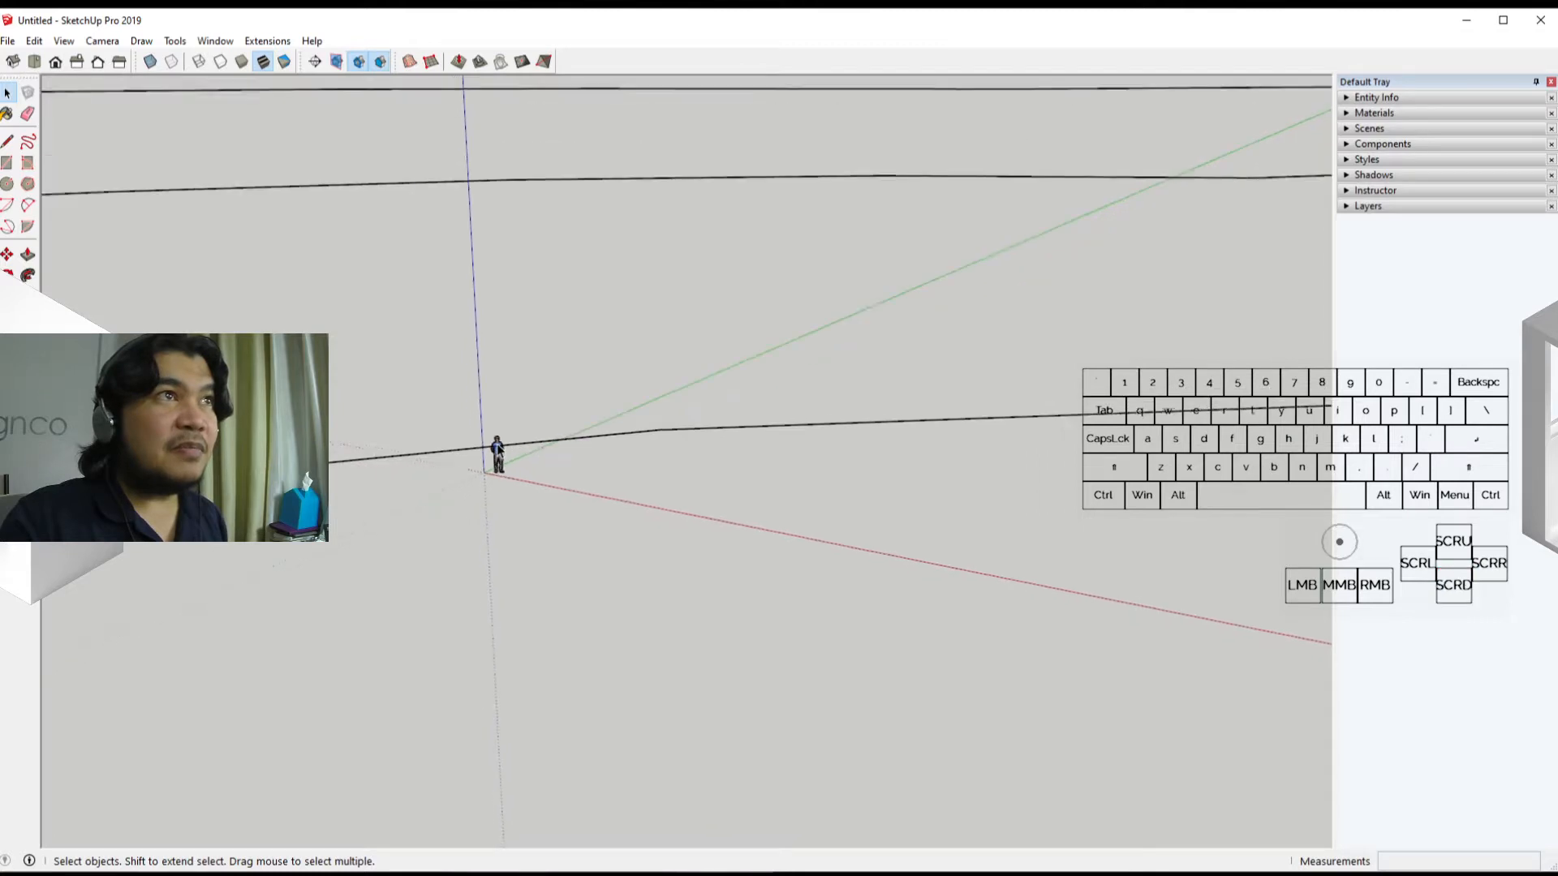
scroll(498, 456, down, 8)
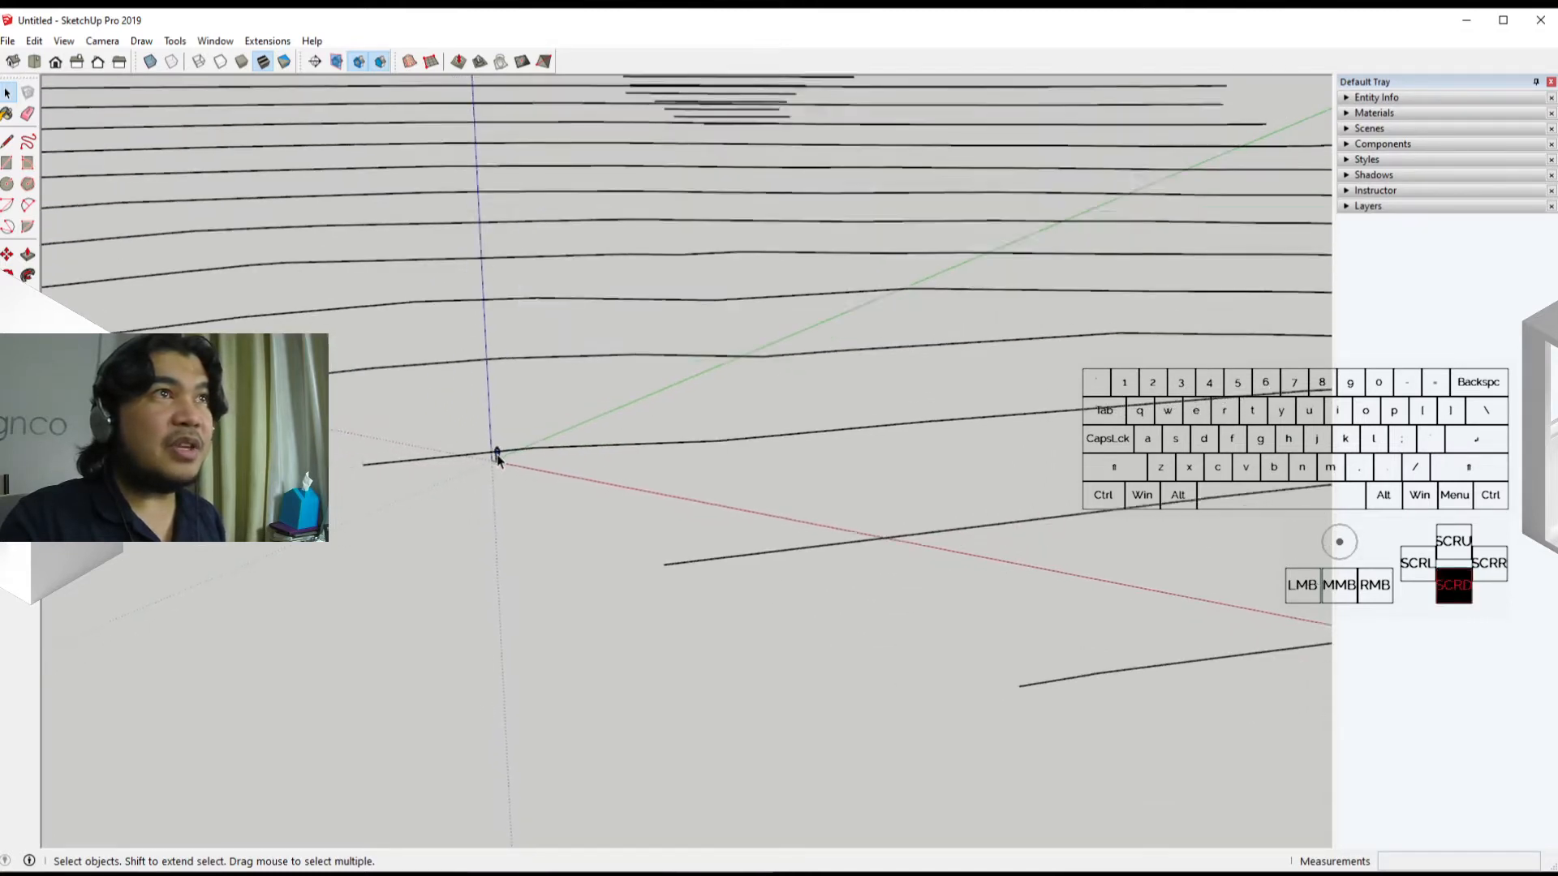
scroll(498, 459, down, 2)
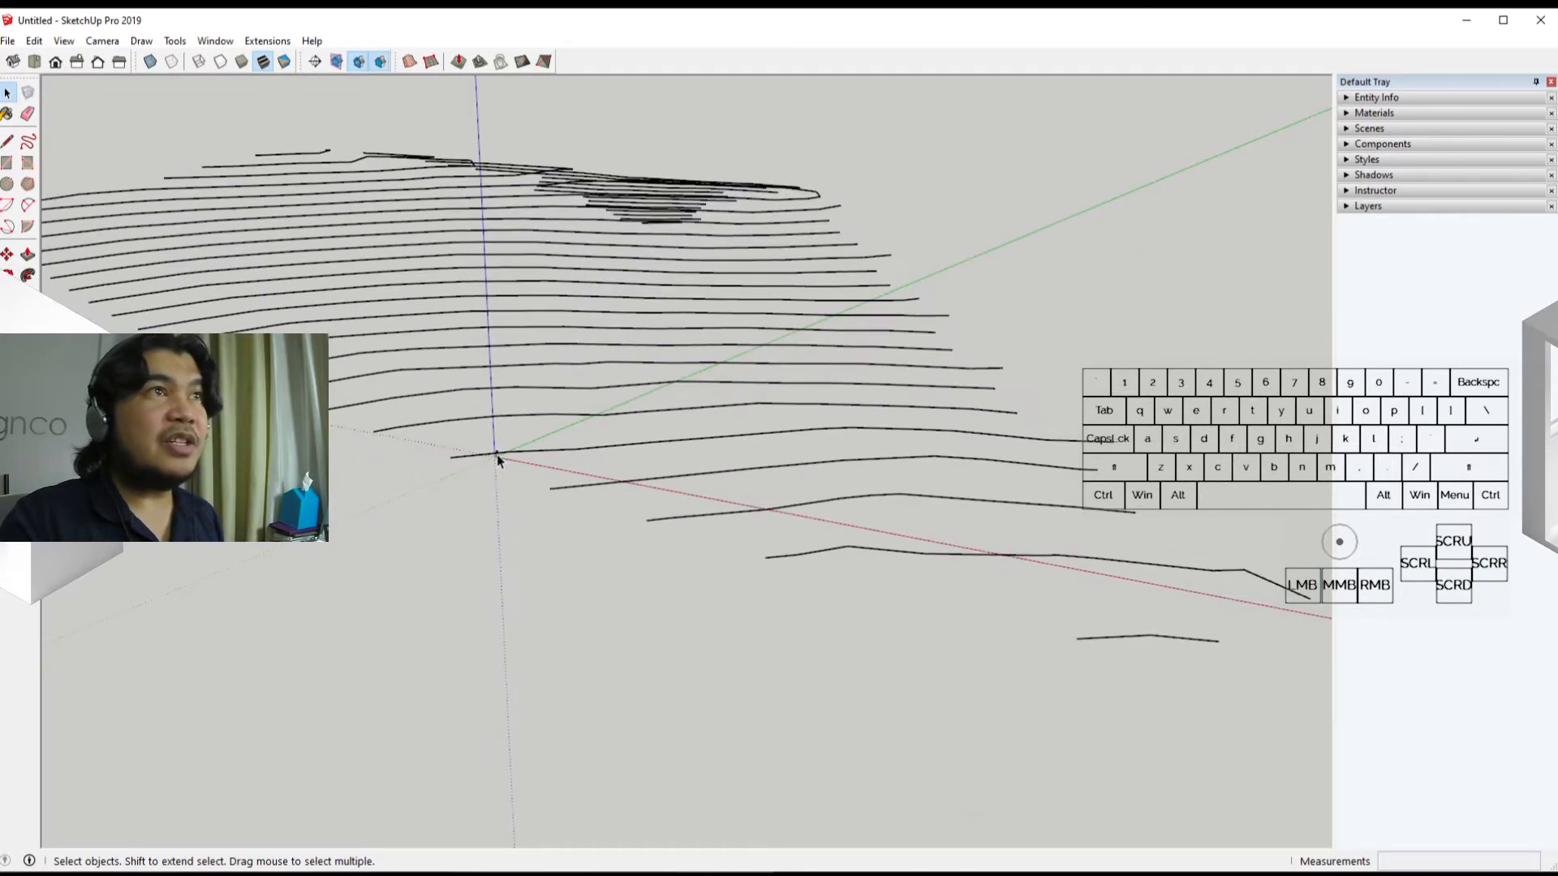
scroll(498, 458, down, 4)
middle_drag(622, 507, 461, 587)
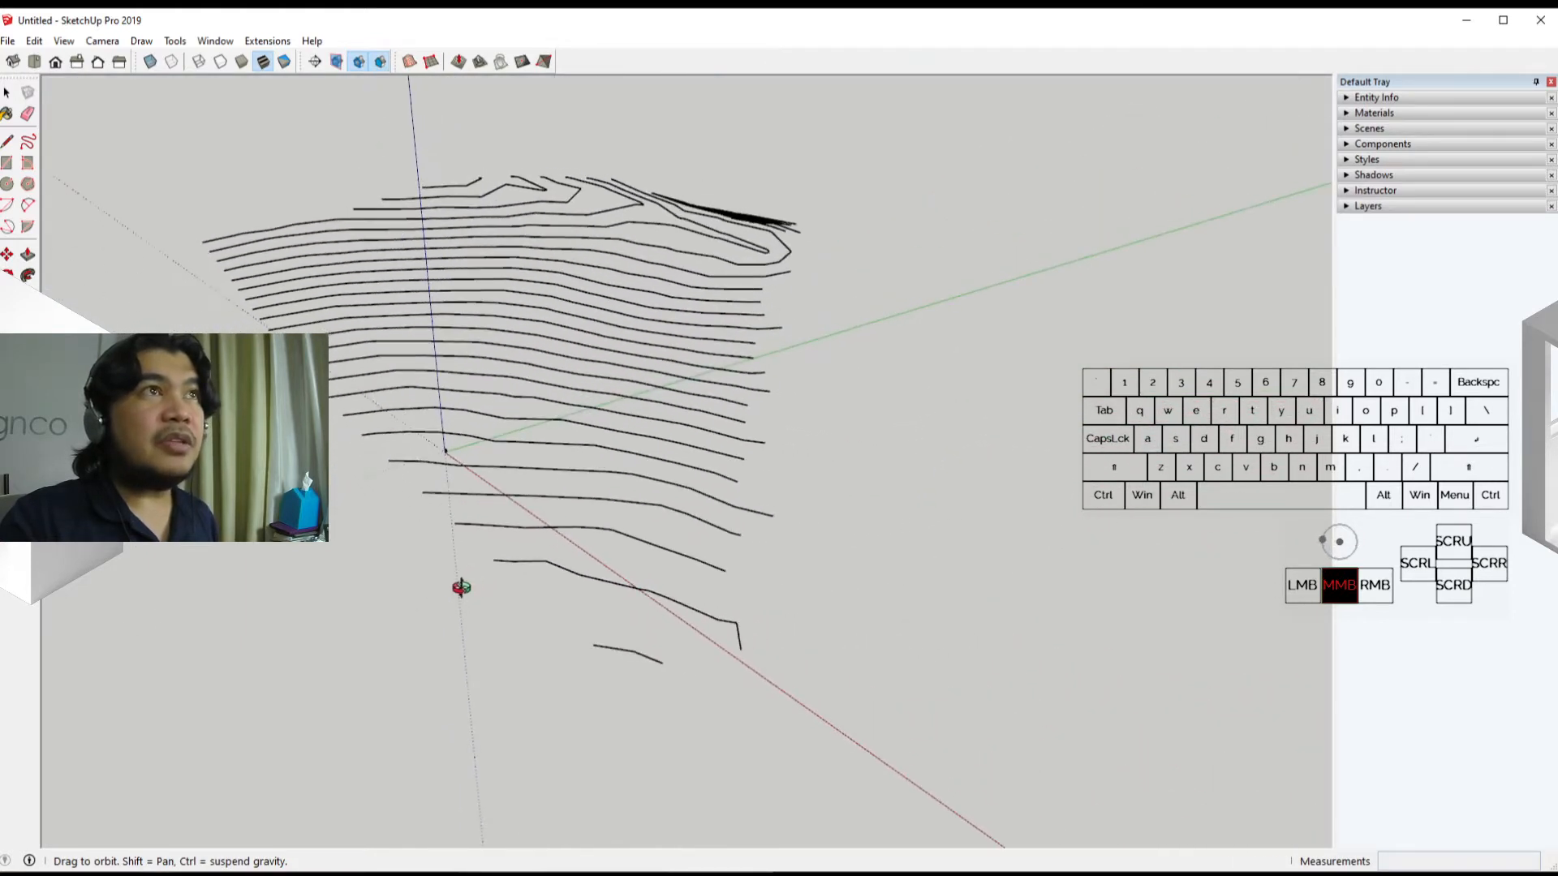
scroll(679, 619, up, 2)
middle_drag(679, 619, 500, 525)
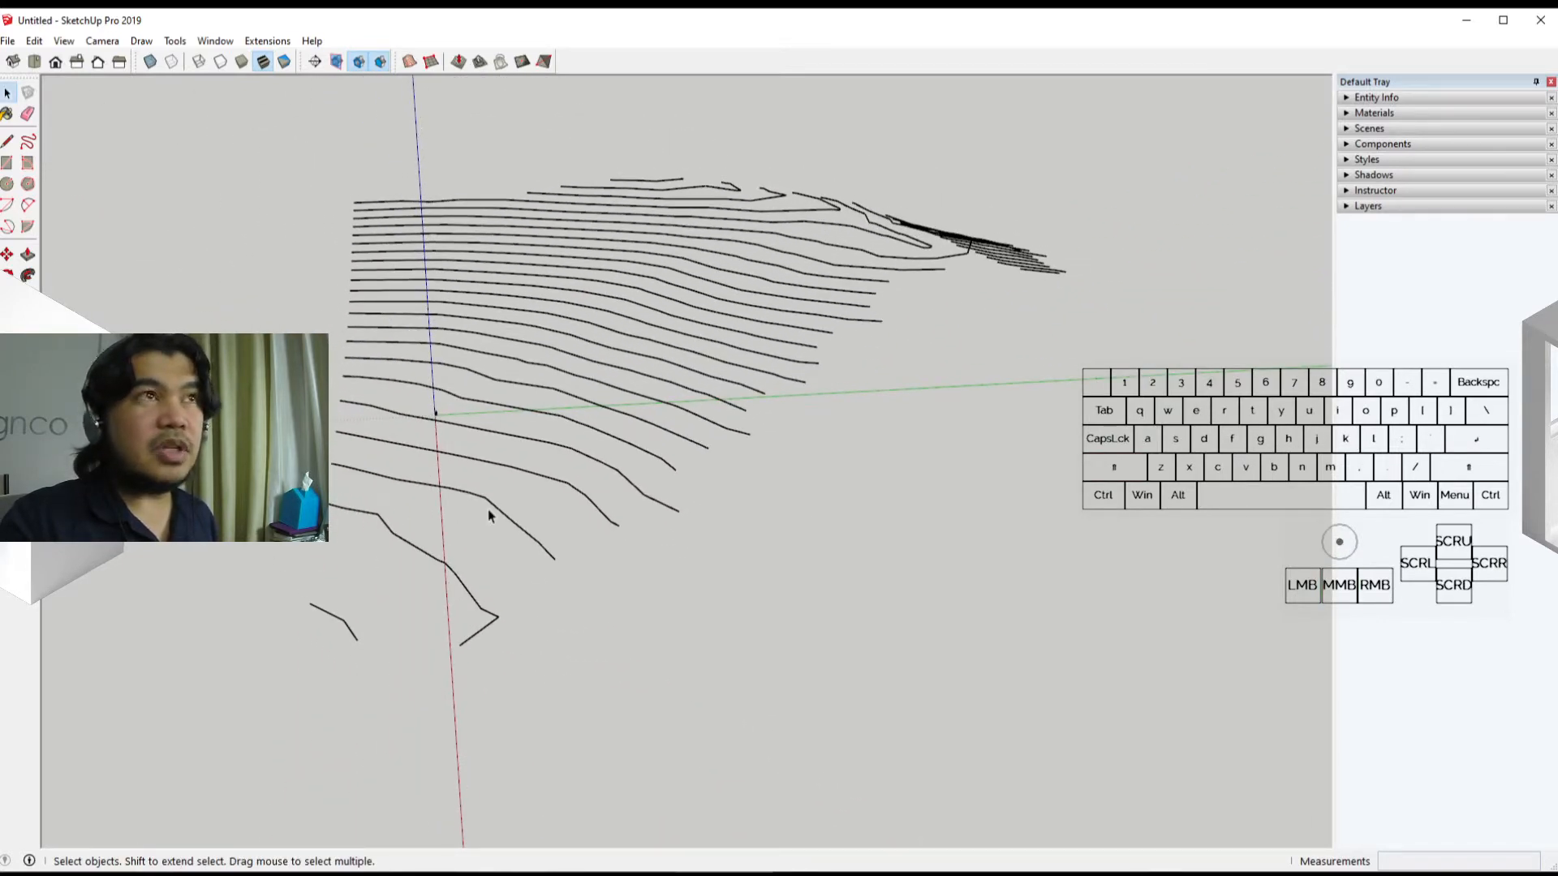
middle_drag(489, 546, 520, 698)
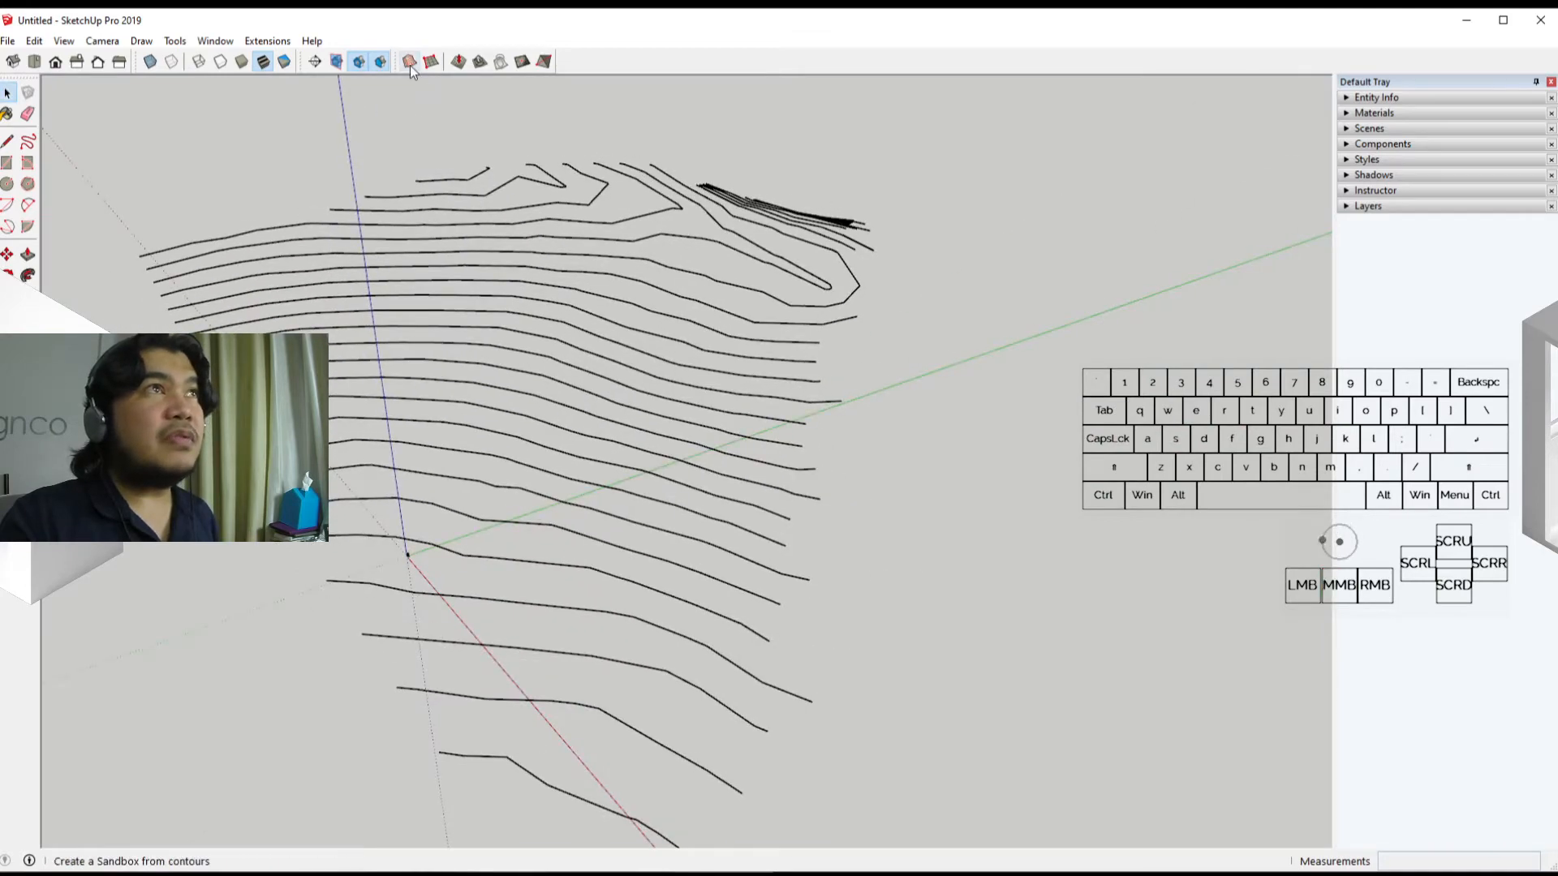
Step: Select all the contour lines, exclude the scale figure from the selection, and generate a terrain surface with Sandbox From Contours
middle_drag(681, 406, 949, 435)
drag(129, 202, 1335, 721)
scroll(634, 503, up, 3)
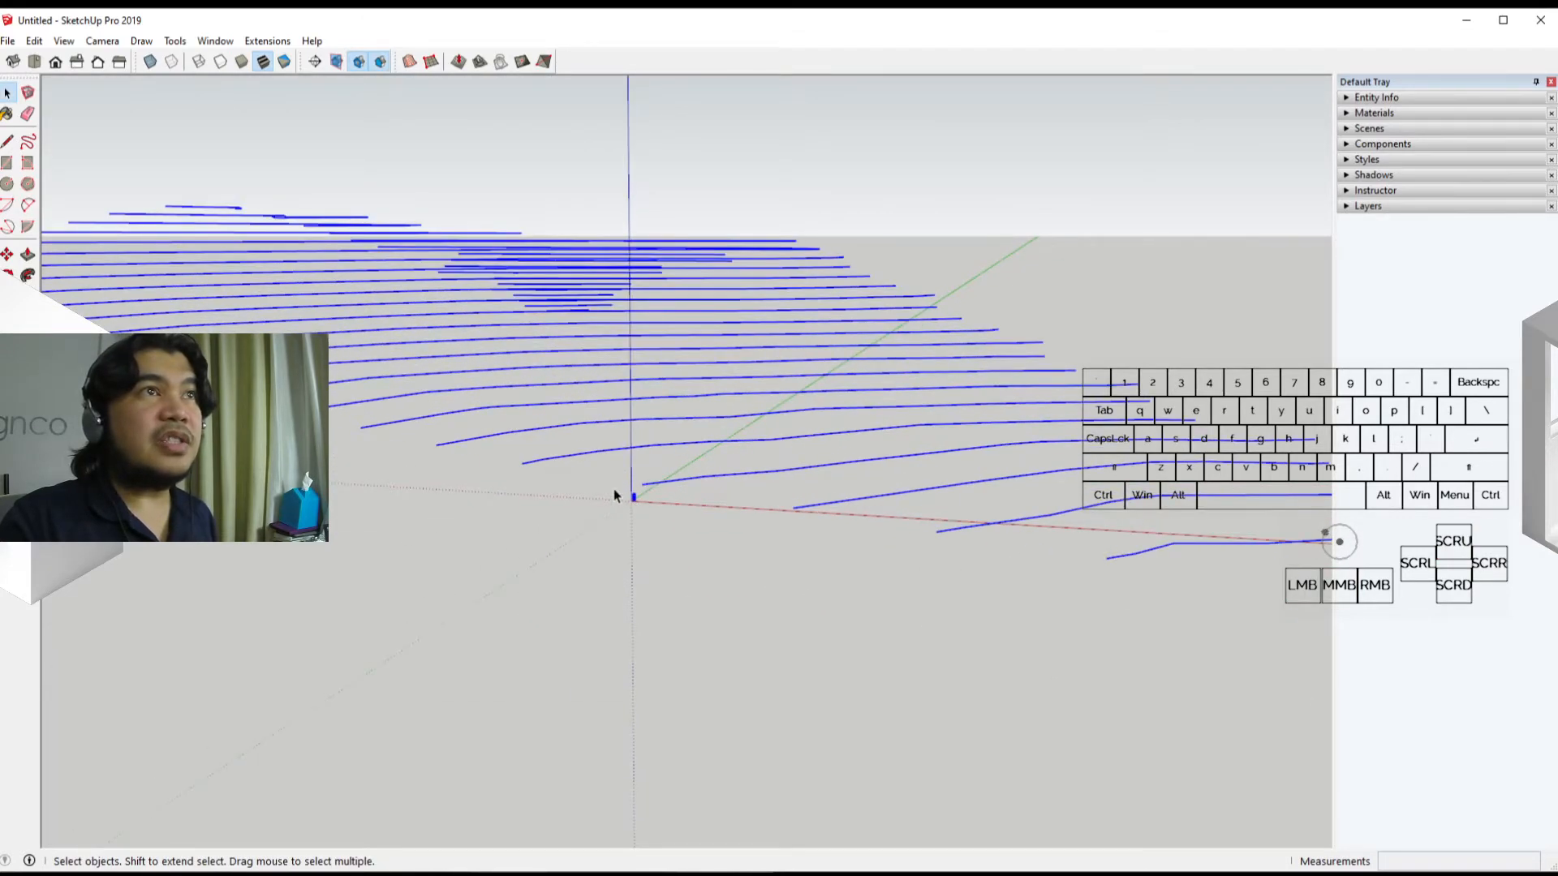
scroll(617, 491, up, 3)
shift+click(636, 503)
shift+click(636, 502)
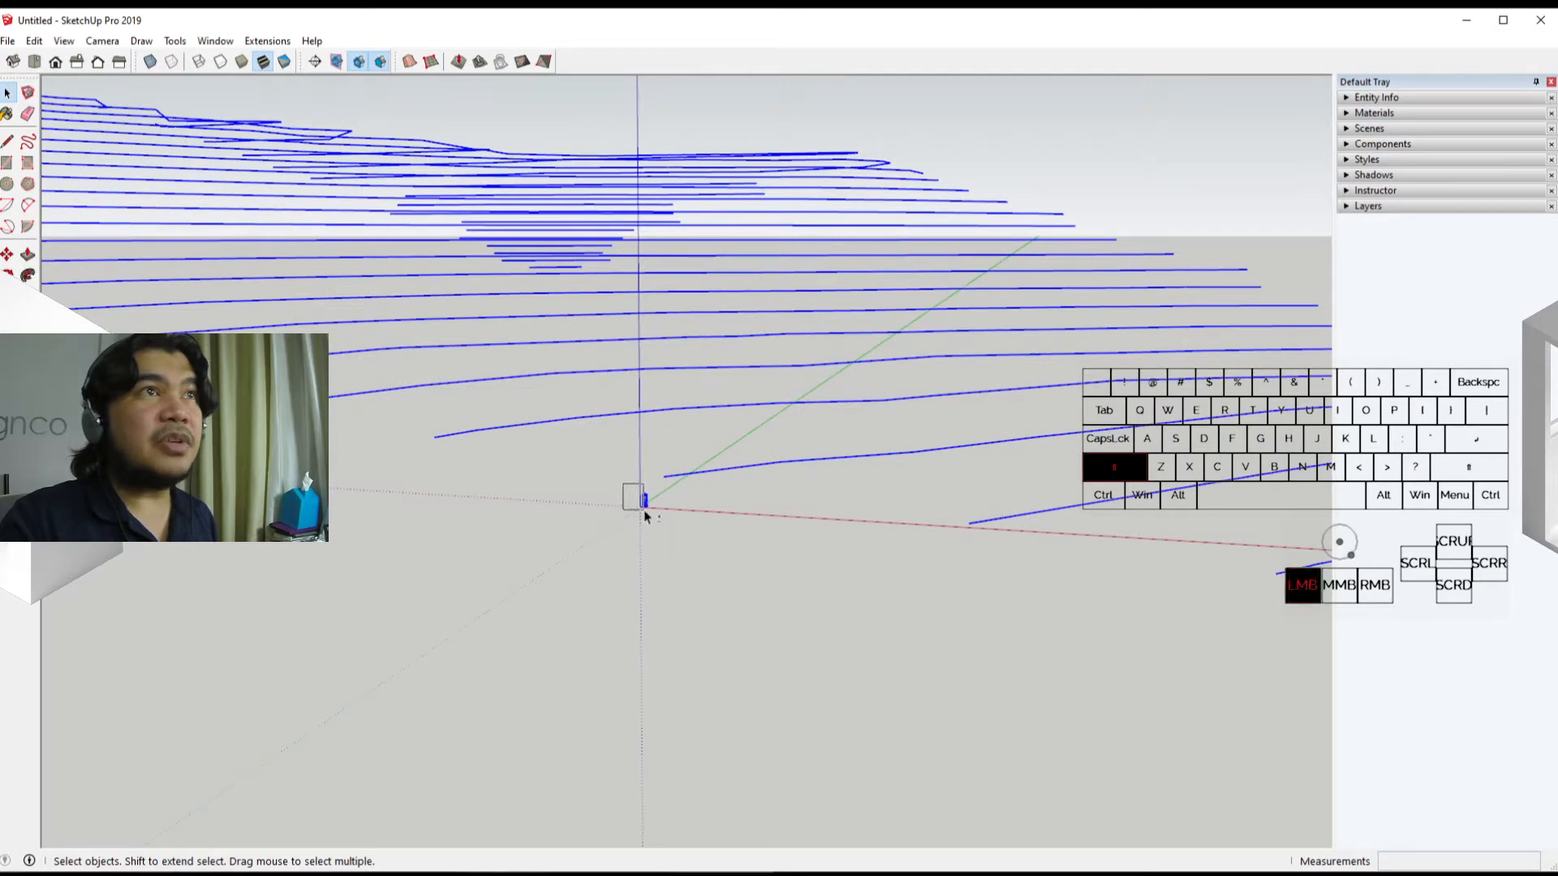
middle_drag(679, 564, 730, 417)
scroll(447, 475, down, 3)
scroll(476, 487, up, 1)
scroll(601, 506, up, 1)
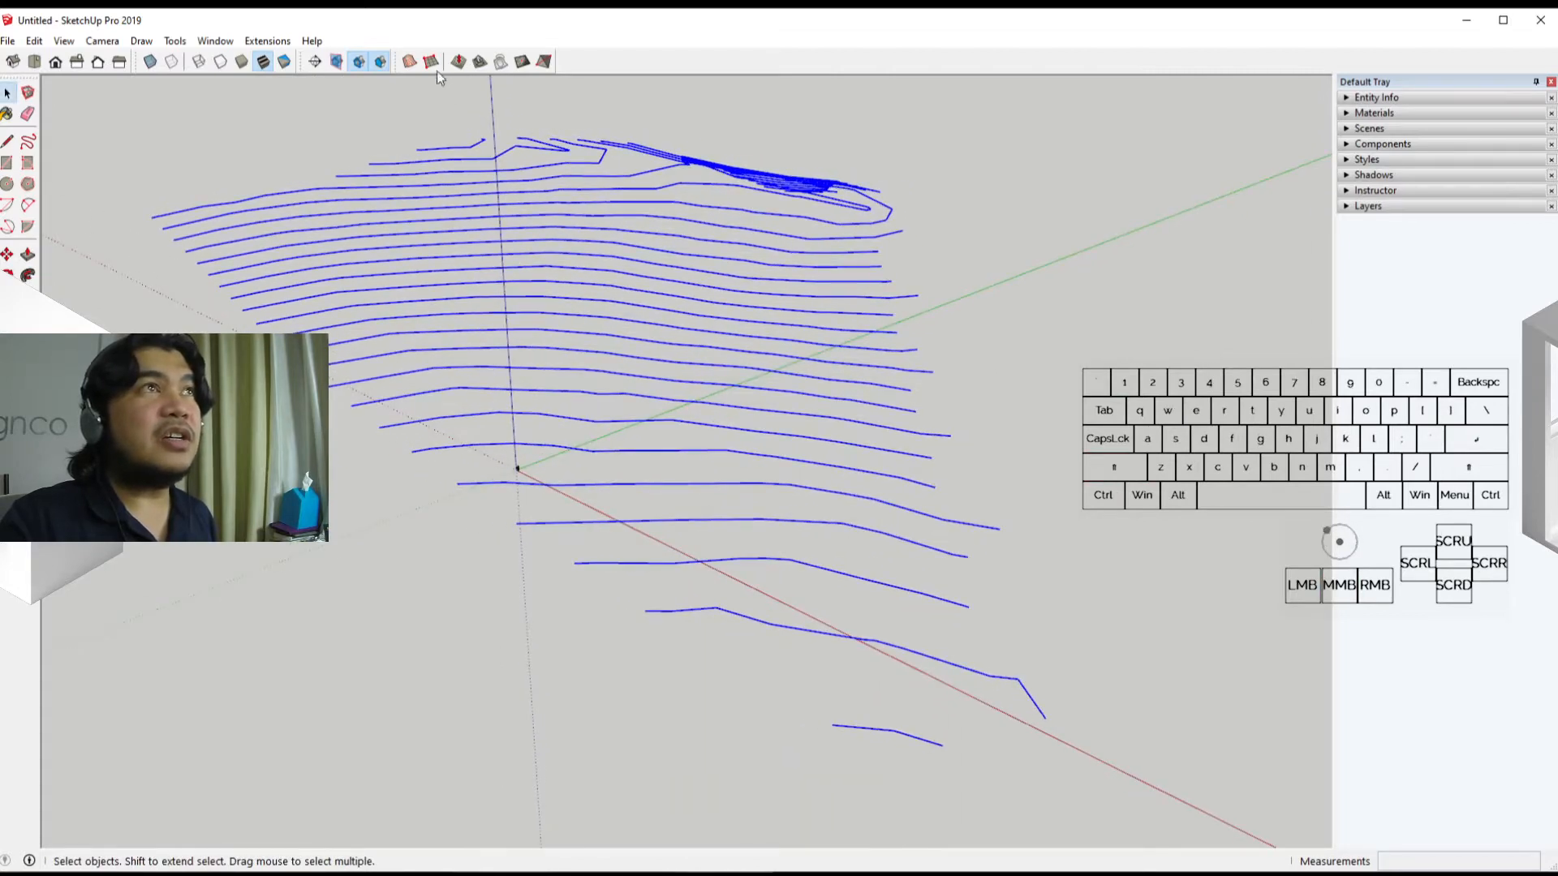
click(409, 63)
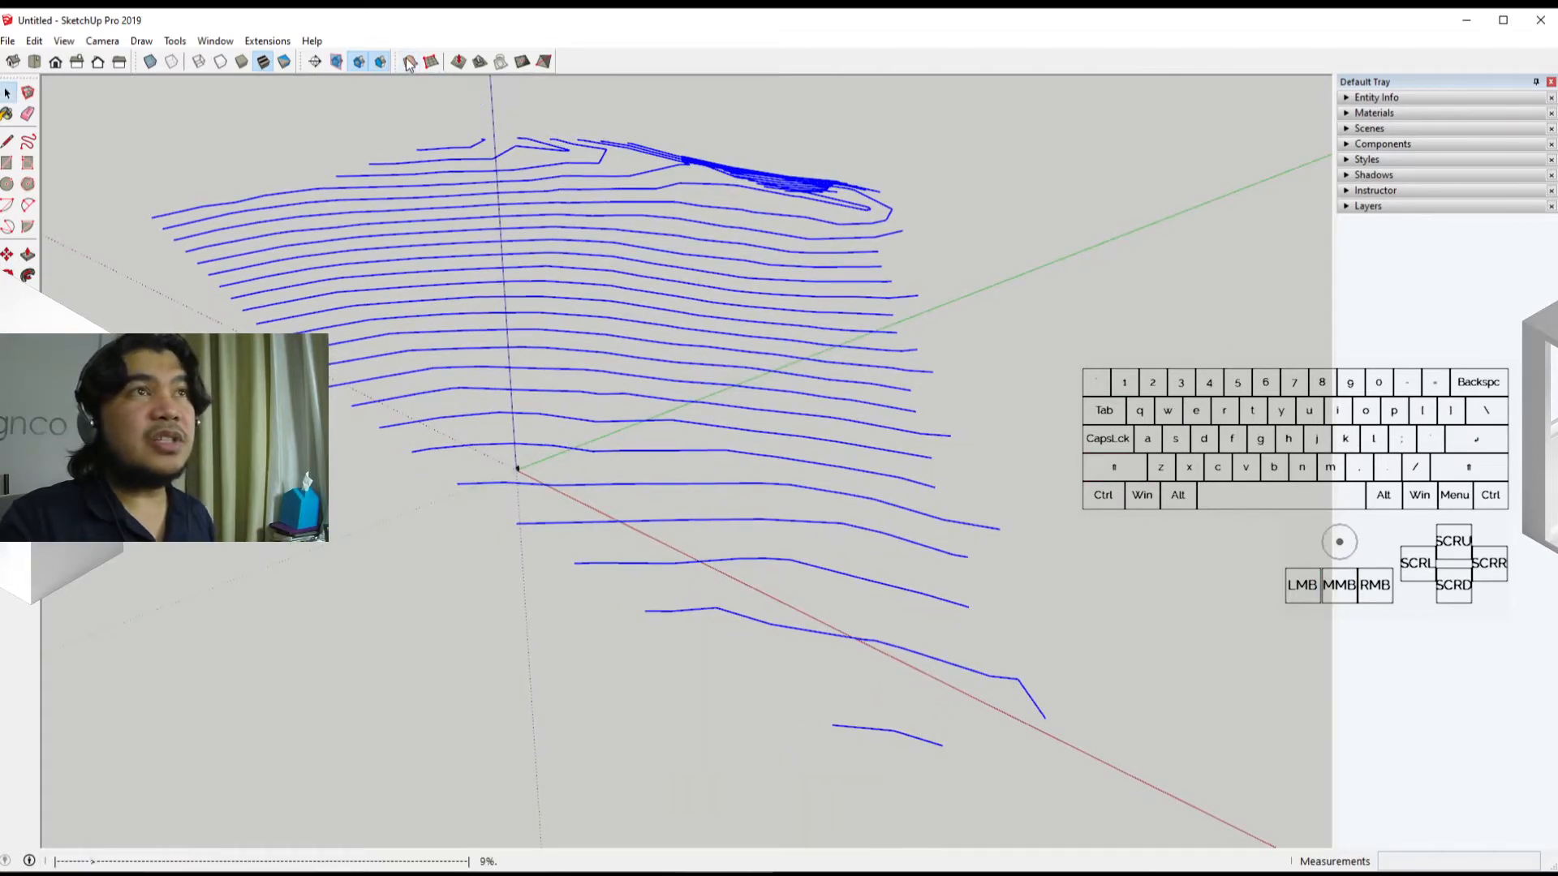
Step: Examine the slopes and outer edges of the generated terrain surface from all sides
mouse_move(758, 507)
middle_down()
mouse_move(487, 519)
mouse_move(370, 367)
mouse_move(772, 441)
mouse_move(1145, 466)
middle_up()
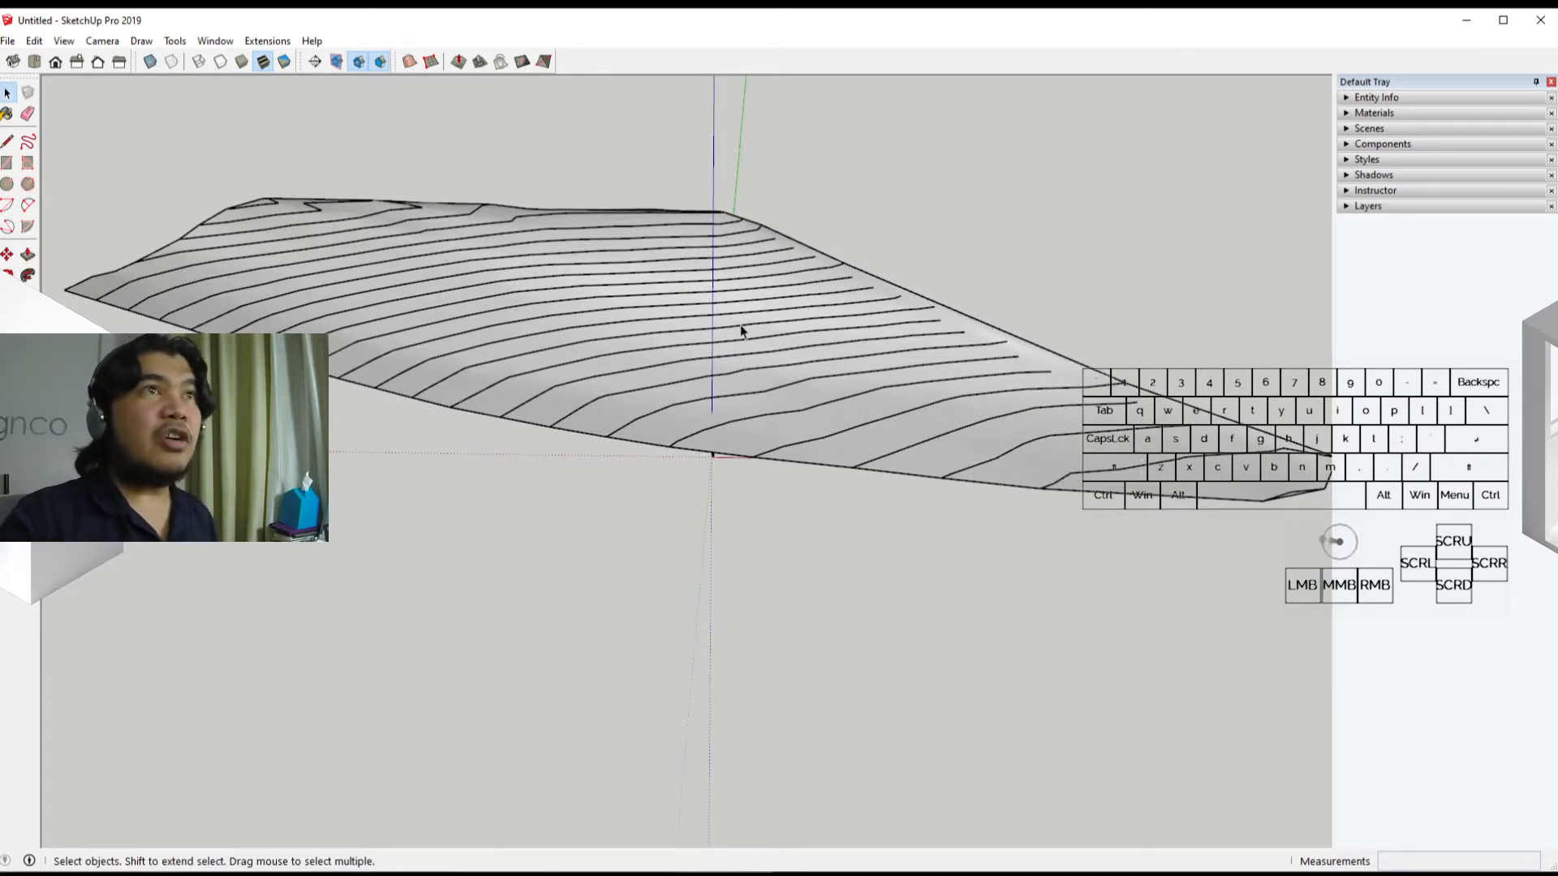
middle_drag(733, 430, 365, 630)
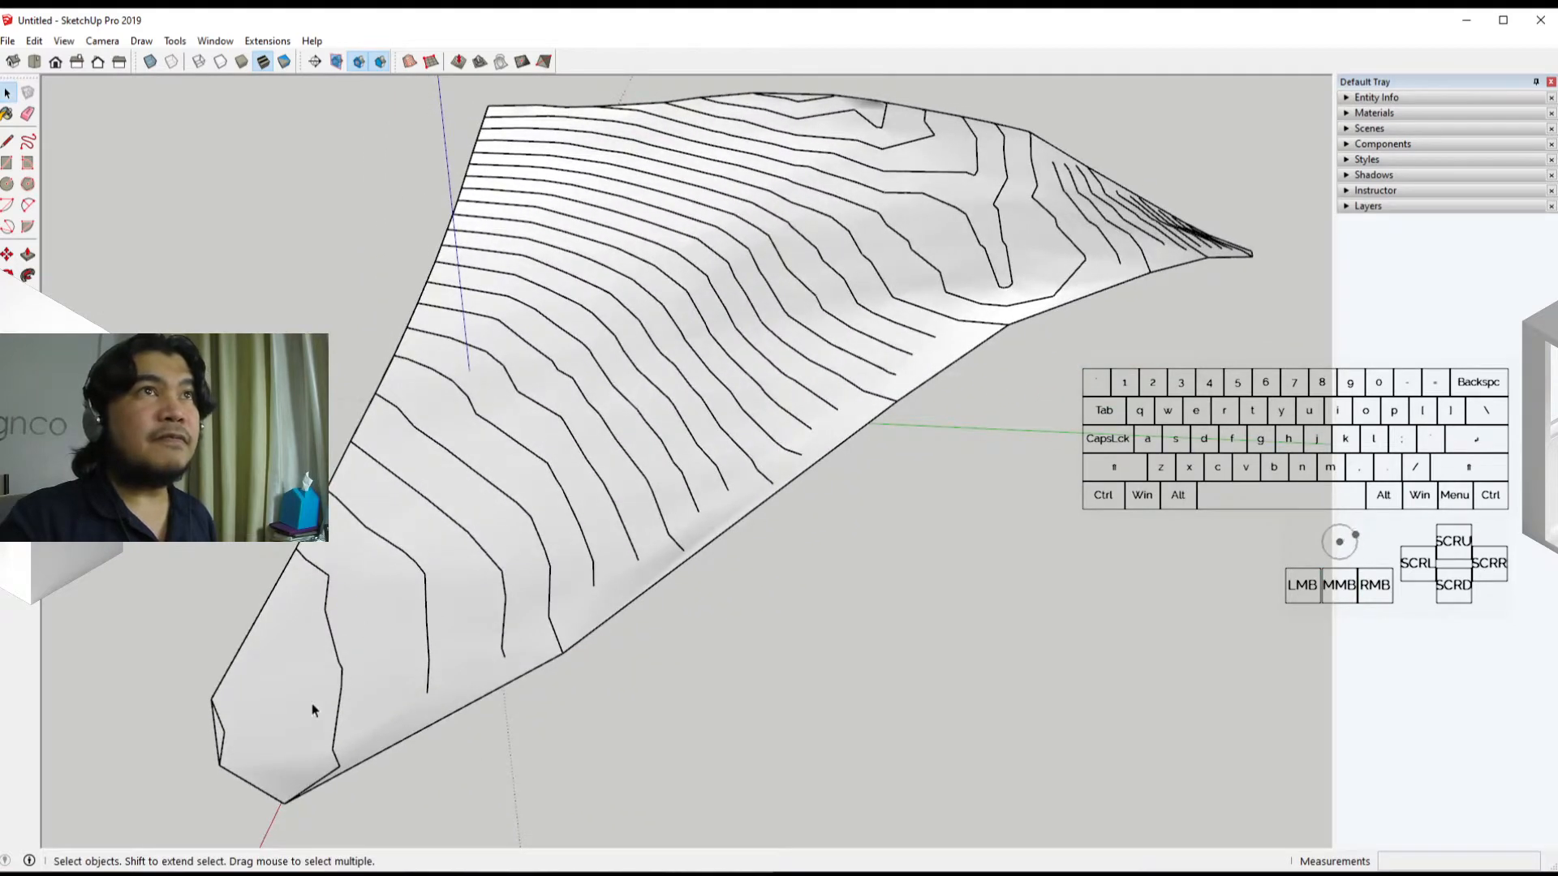
middle_drag(831, 338, 398, 405)
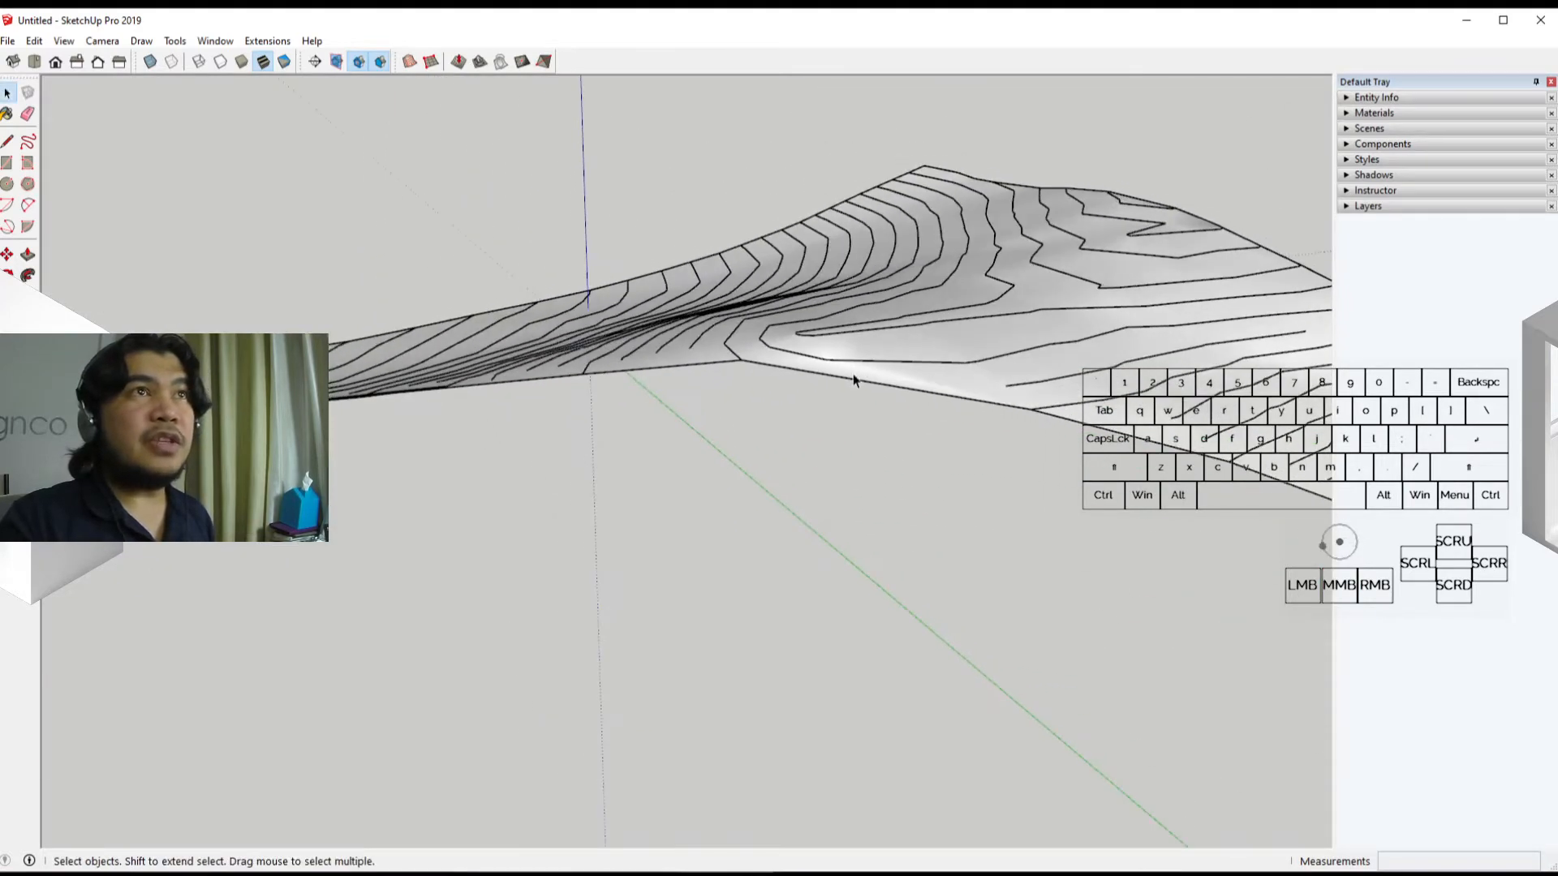
middle_drag(615, 352, 489, 427)
middle_drag(425, 468, 251, 584)
scroll(251, 584, down, 1)
middle_drag(424, 557, 973, 744)
middle_drag(649, 545, 211, 589)
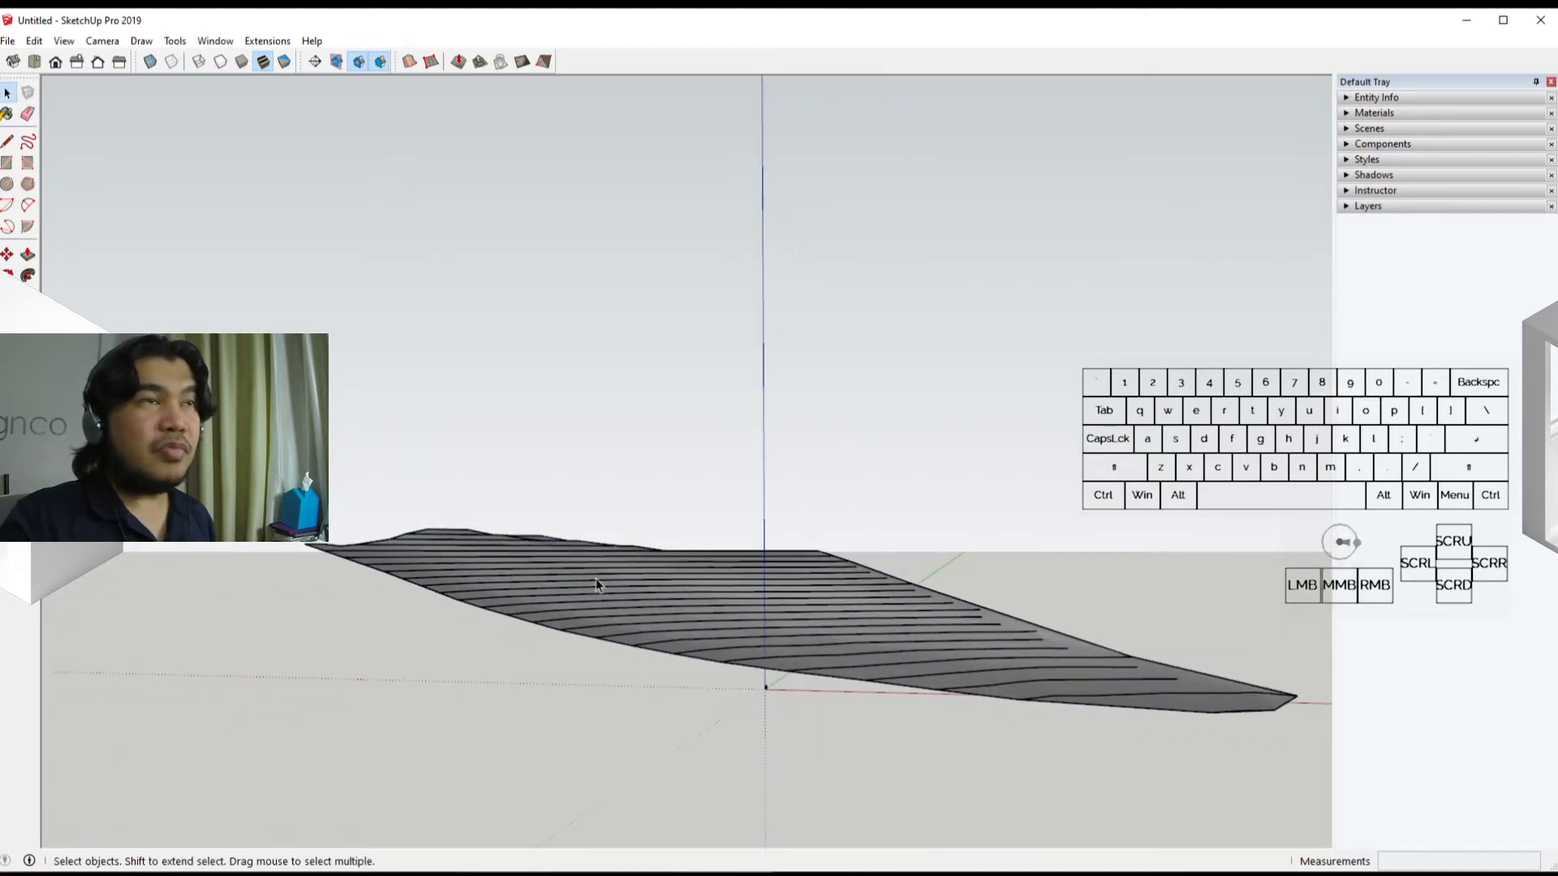
middle_drag(996, 673, 690, 827)
scroll(748, 705, down, 2)
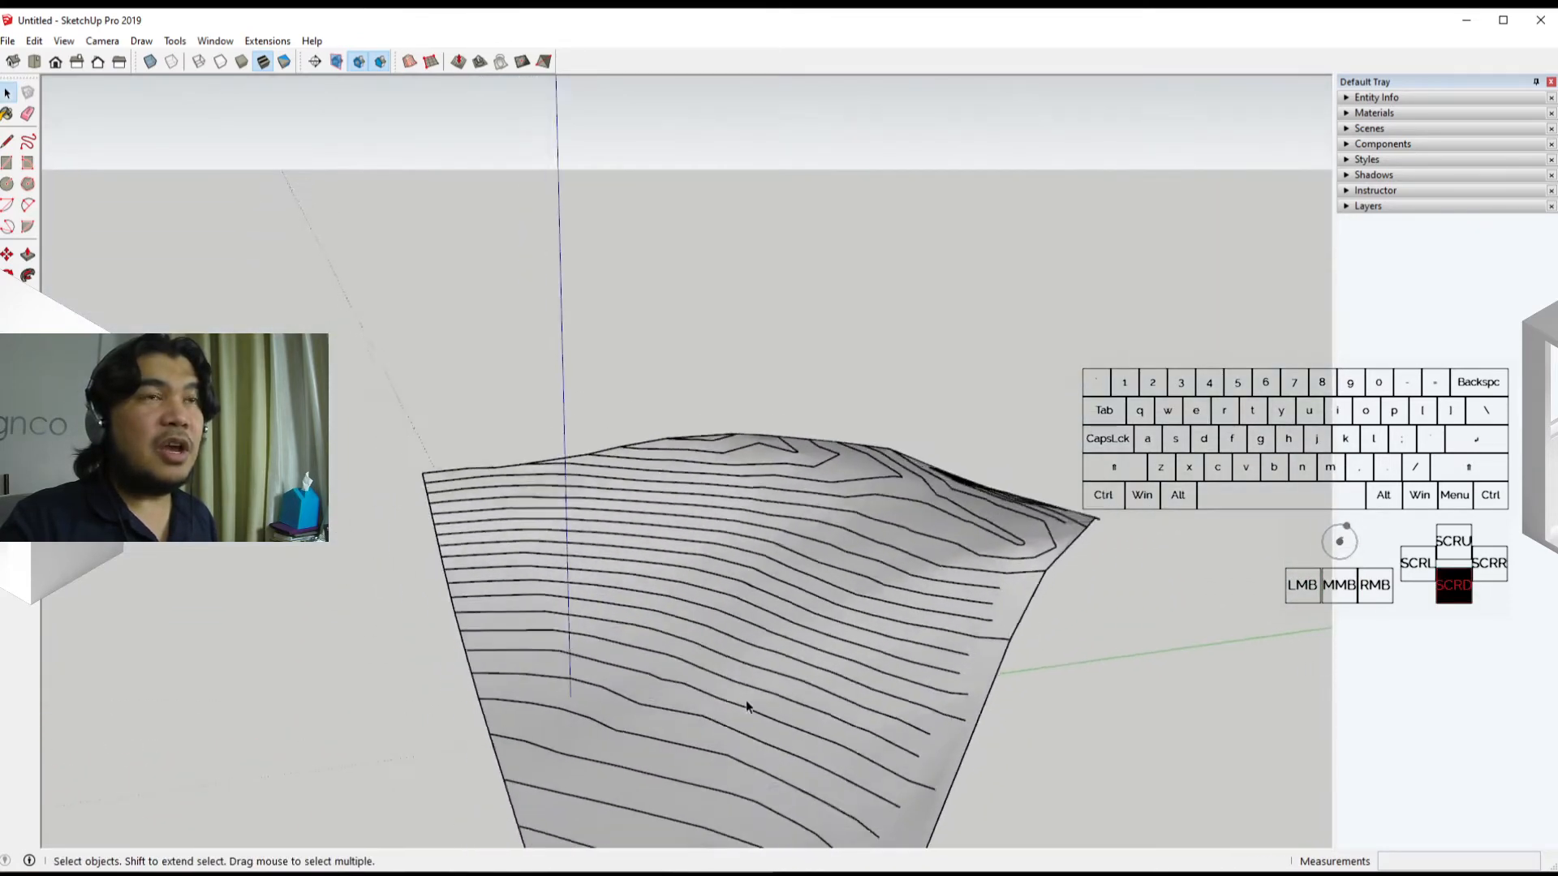
middle_drag(891, 654, 925, 742)
scroll(926, 739, up, 3)
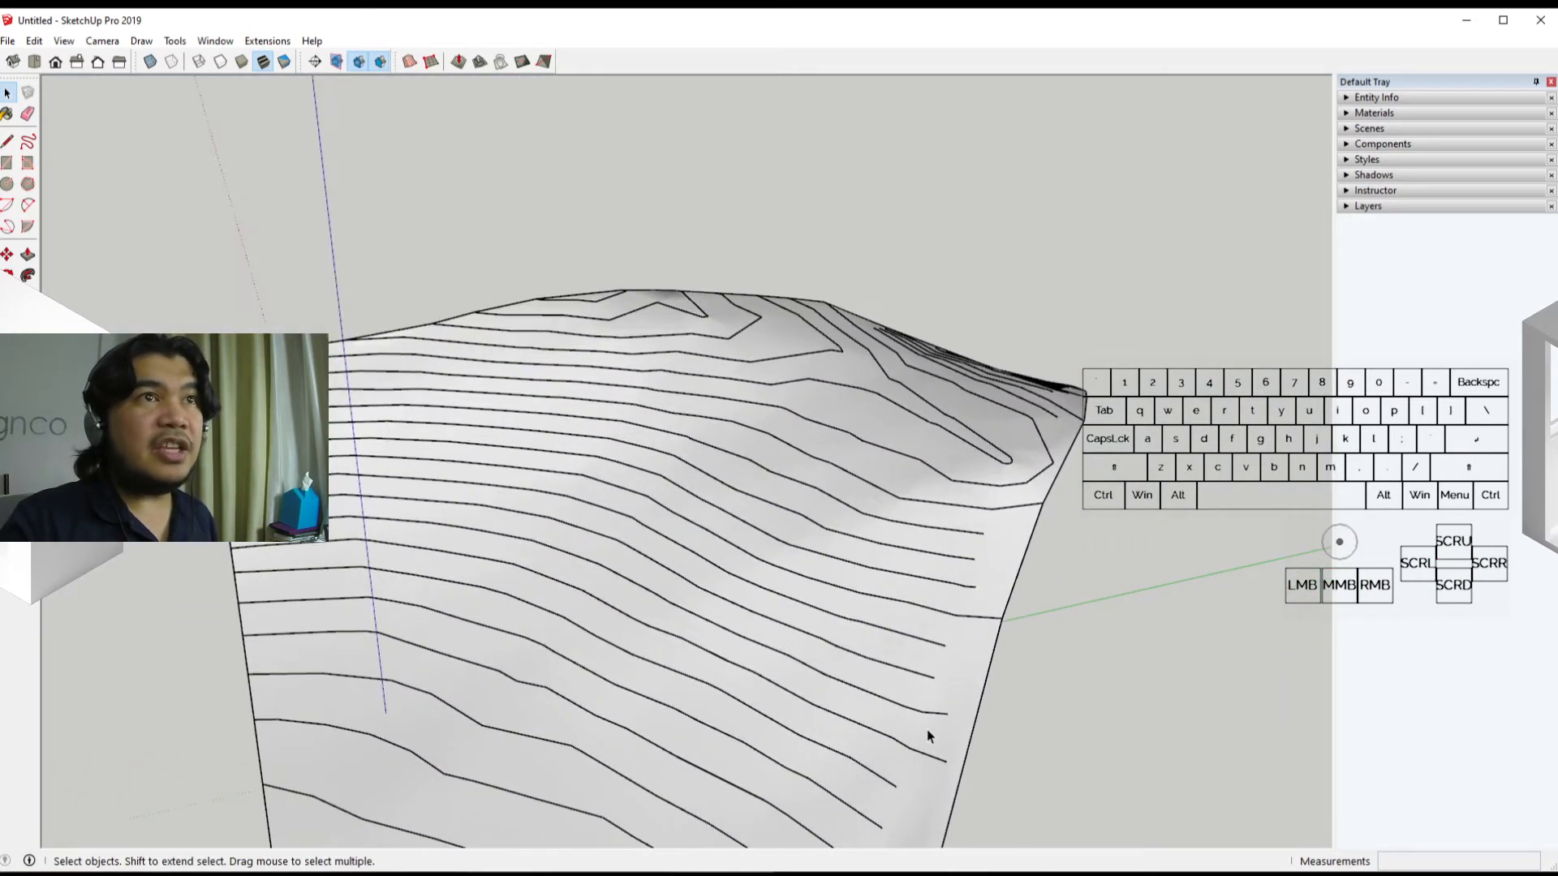
Step: Select the terrain surface group and turn on the display of hidden geometry
click(928, 736)
shift+middle_drag(885, 652, 695, 602)
scroll(845, 612, up, 2)
shift+middle_drag(695, 602, 880, 514)
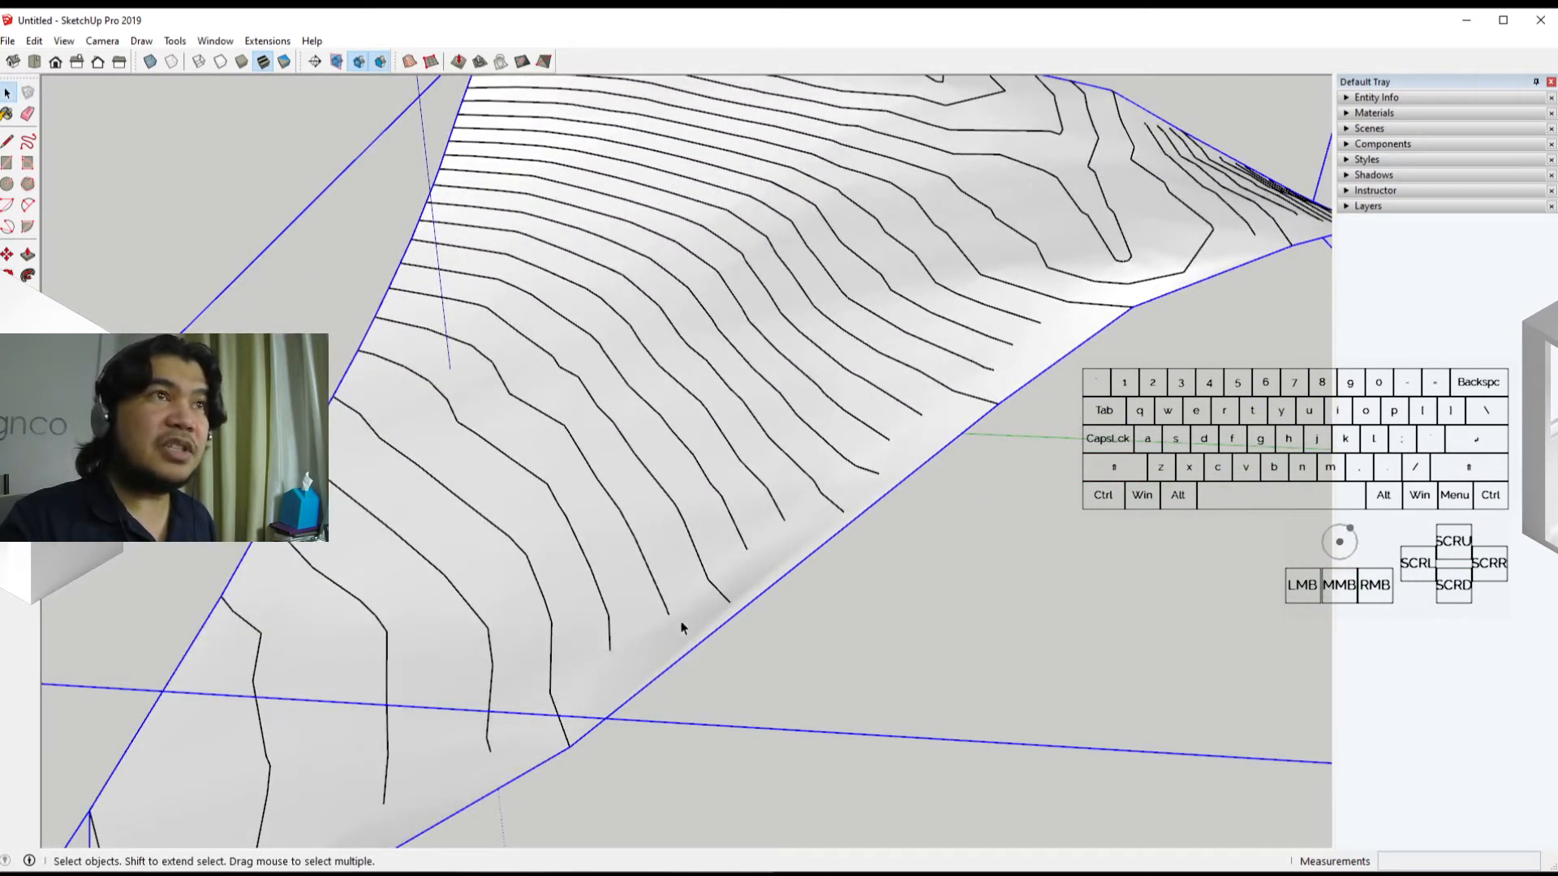
middle_drag(728, 602, 826, 597)
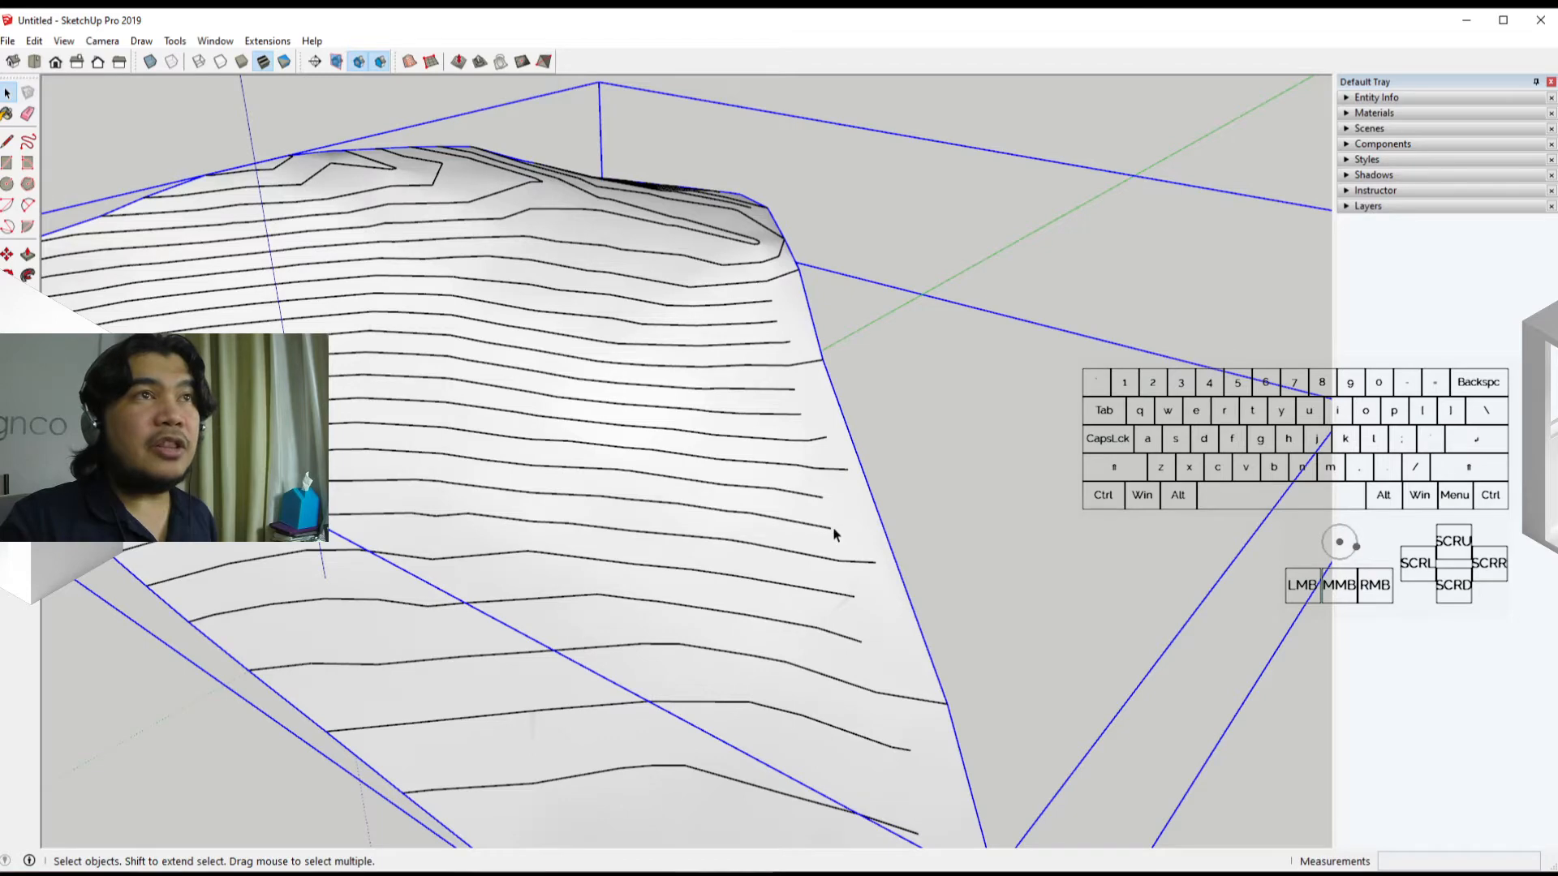
middle_drag(824, 551, 232, 569)
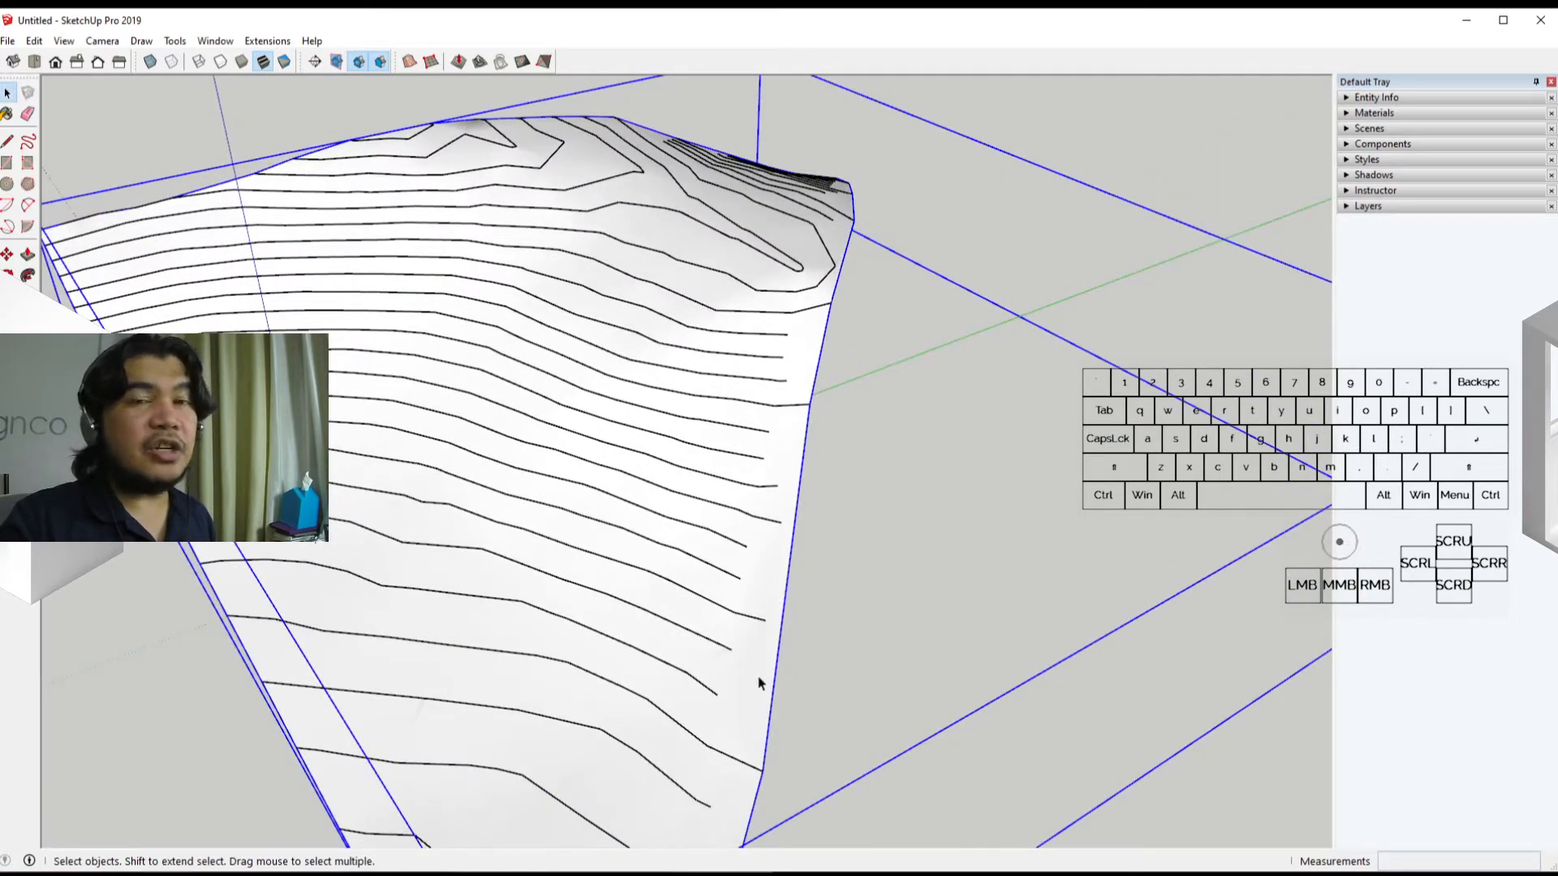
middle_drag(395, 567, 582, 517)
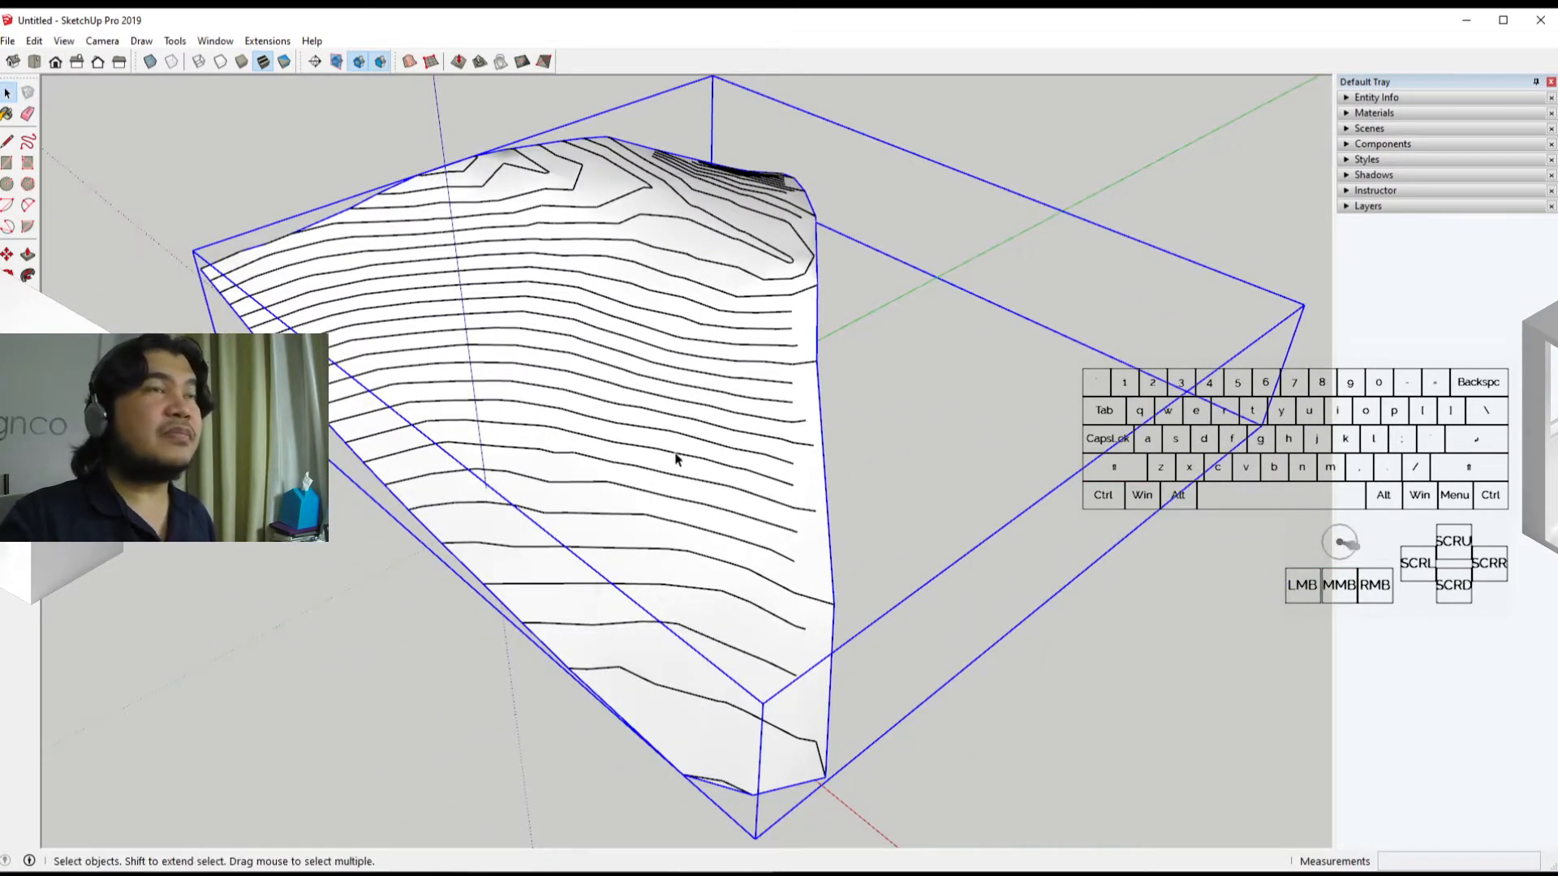
click(70, 47)
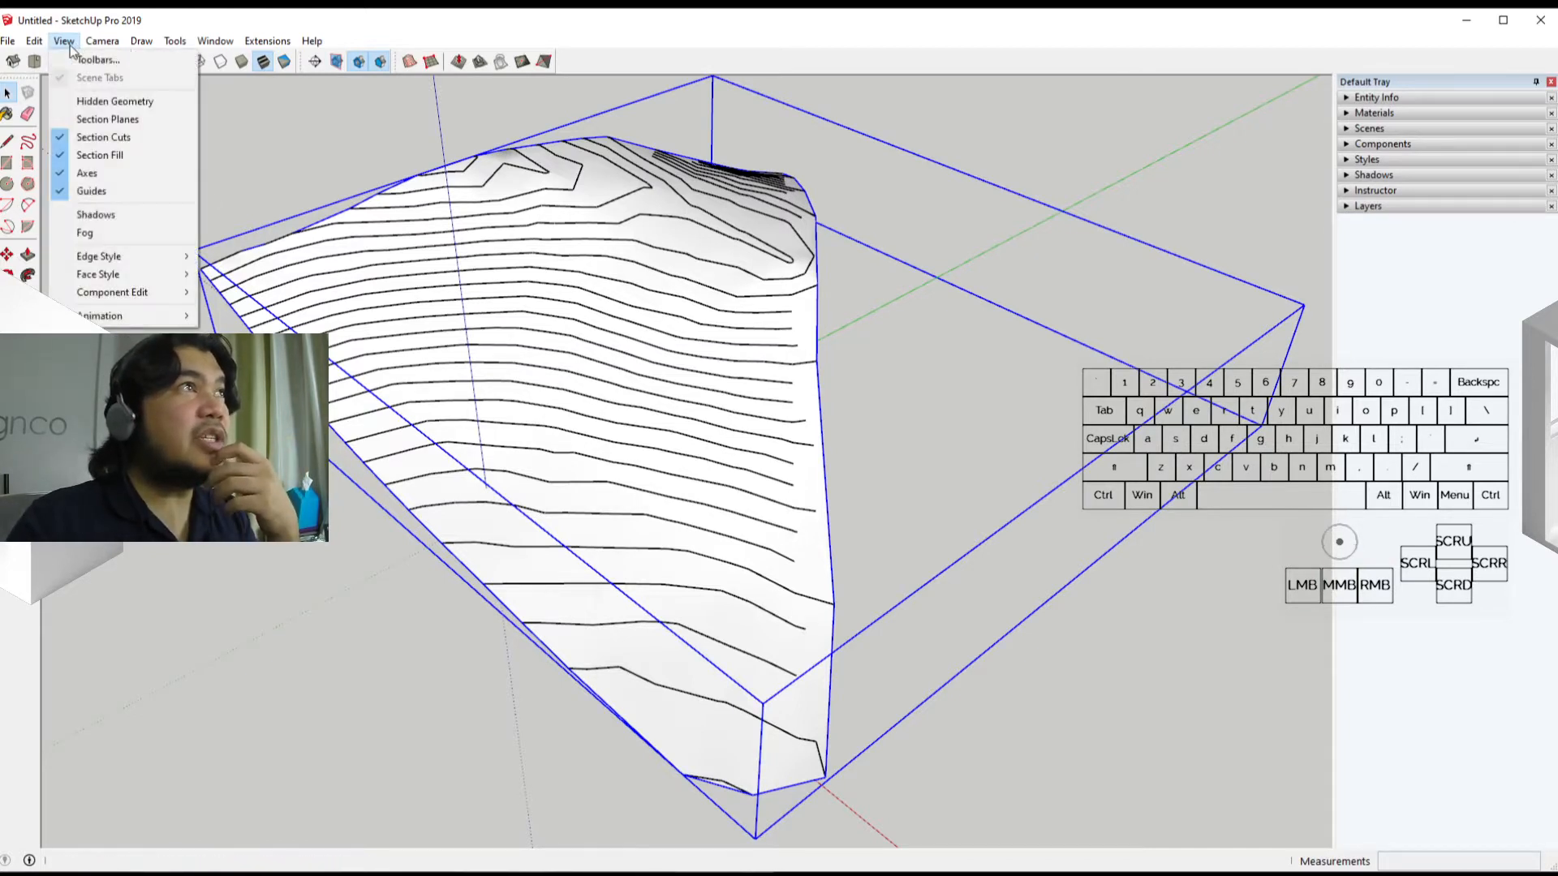
click(75, 100)
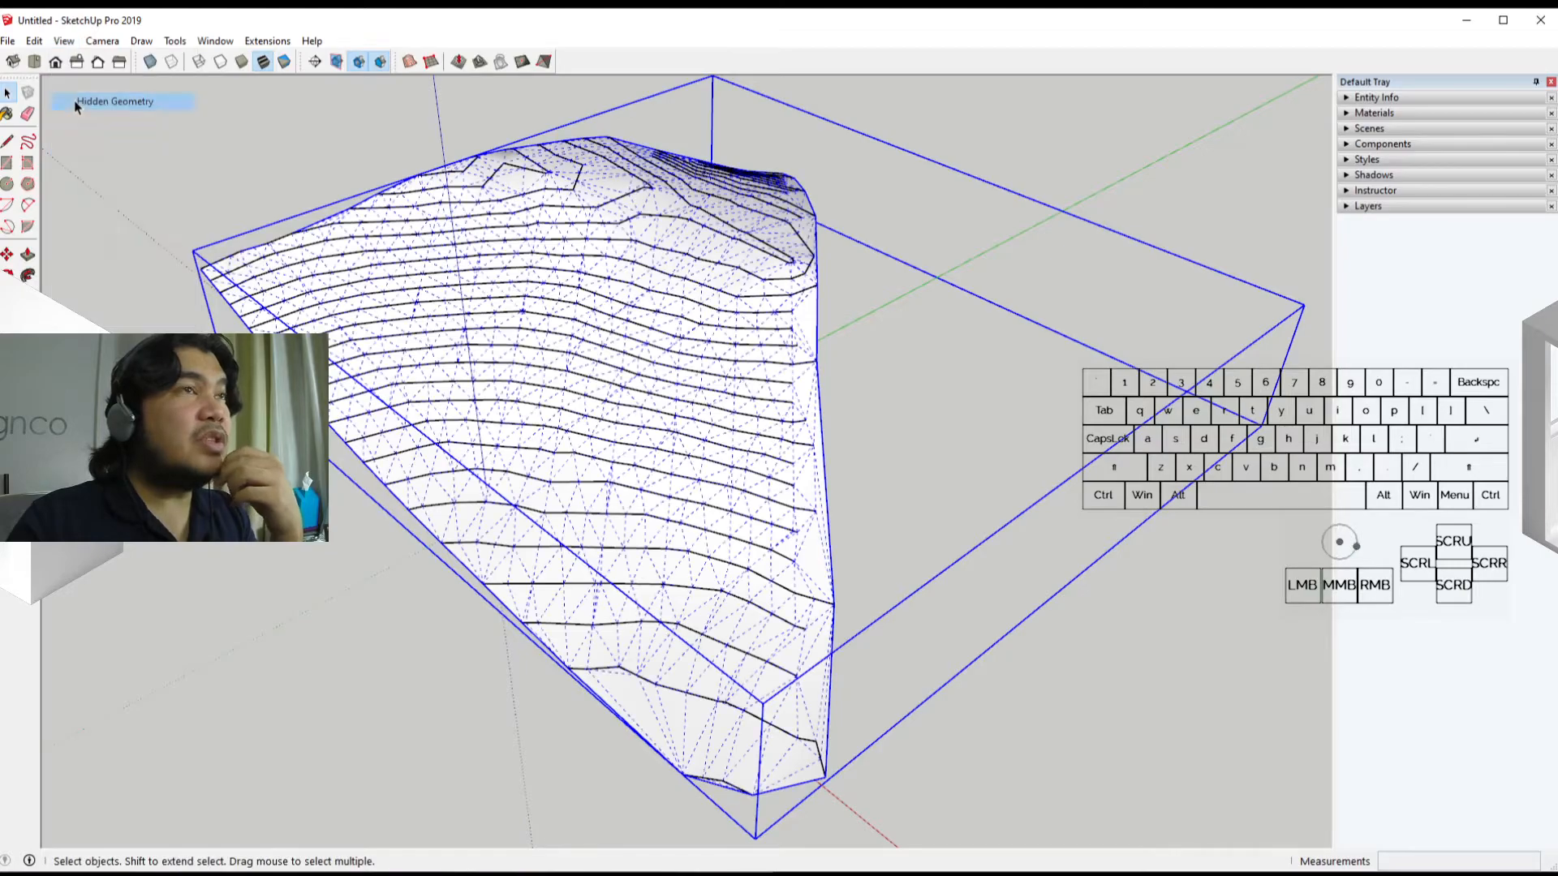
Step: Examine the triangulated mesh between the contour lines at close range and from low angles
scroll(720, 581, up, 4)
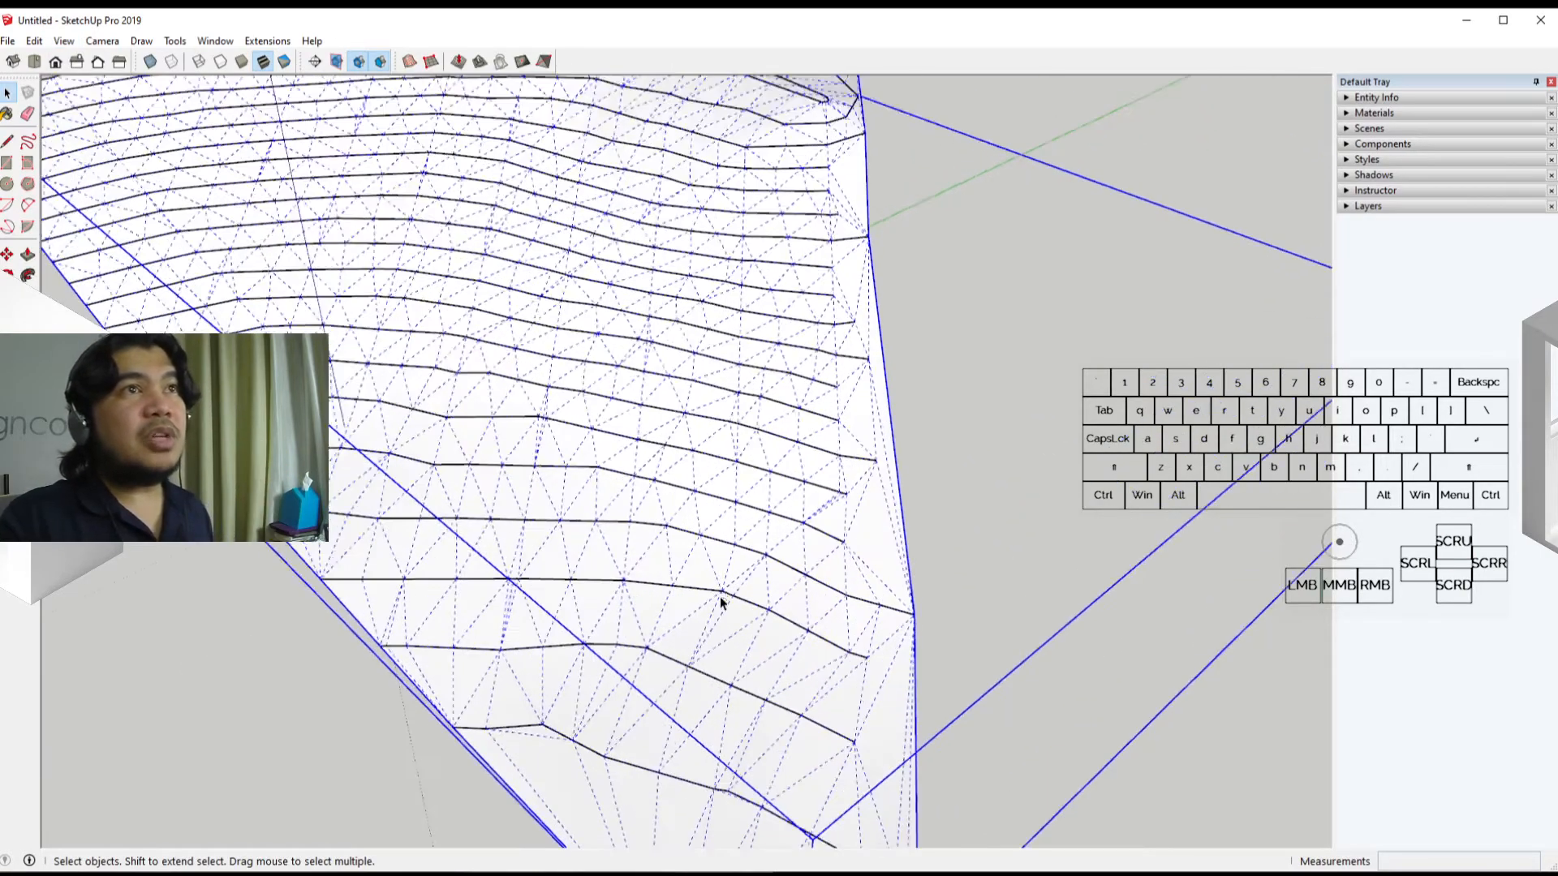
middle_drag(719, 597, 192, 745)
middle_drag(626, 435, 1180, 216)
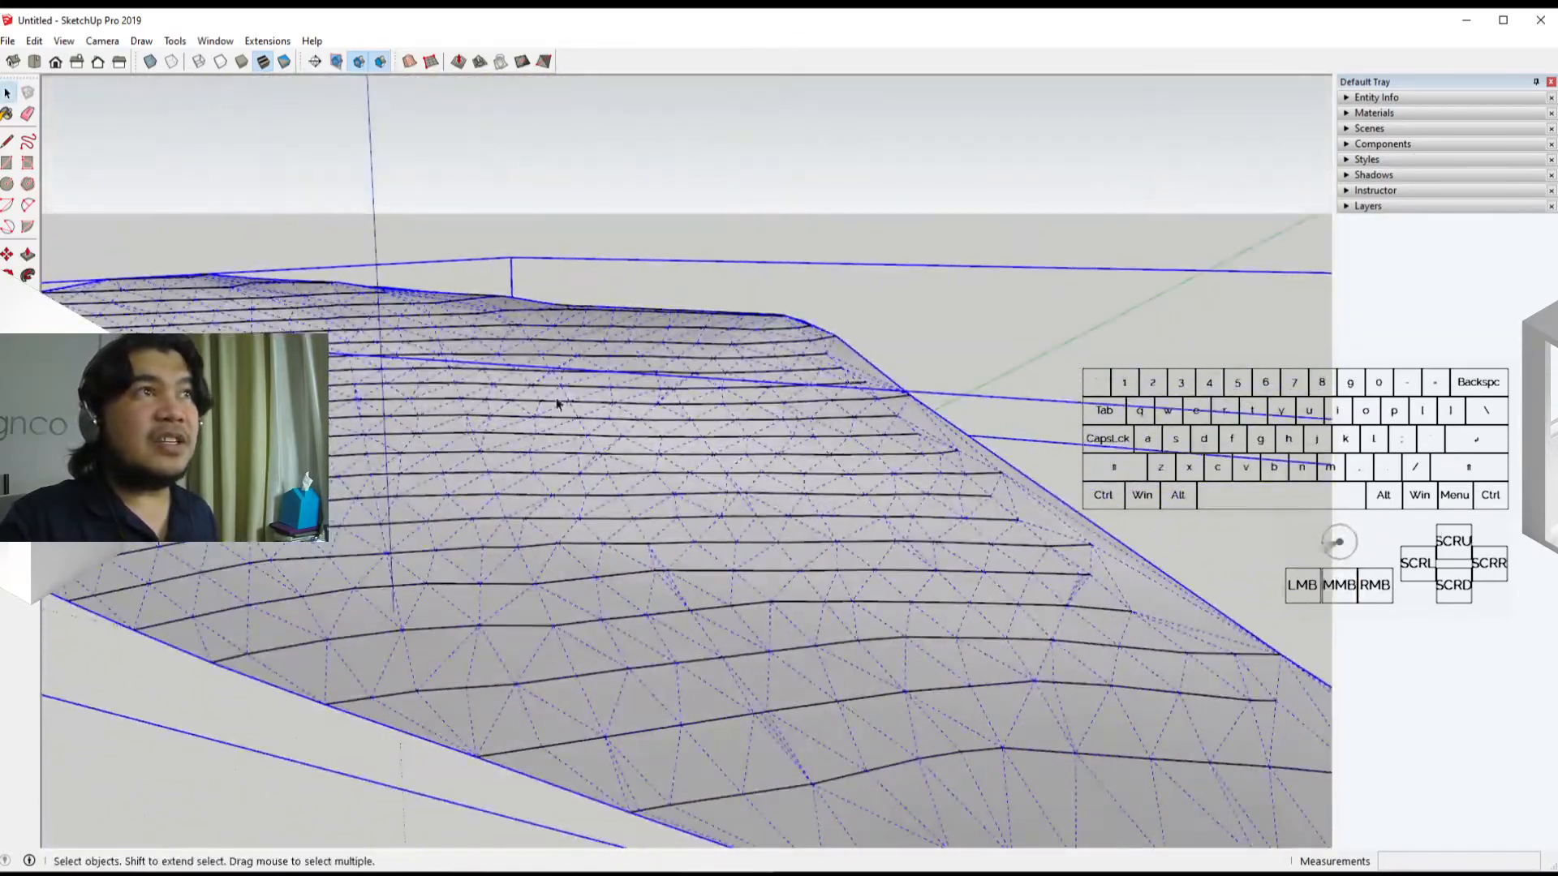
middle_drag(556, 403, 772, 479)
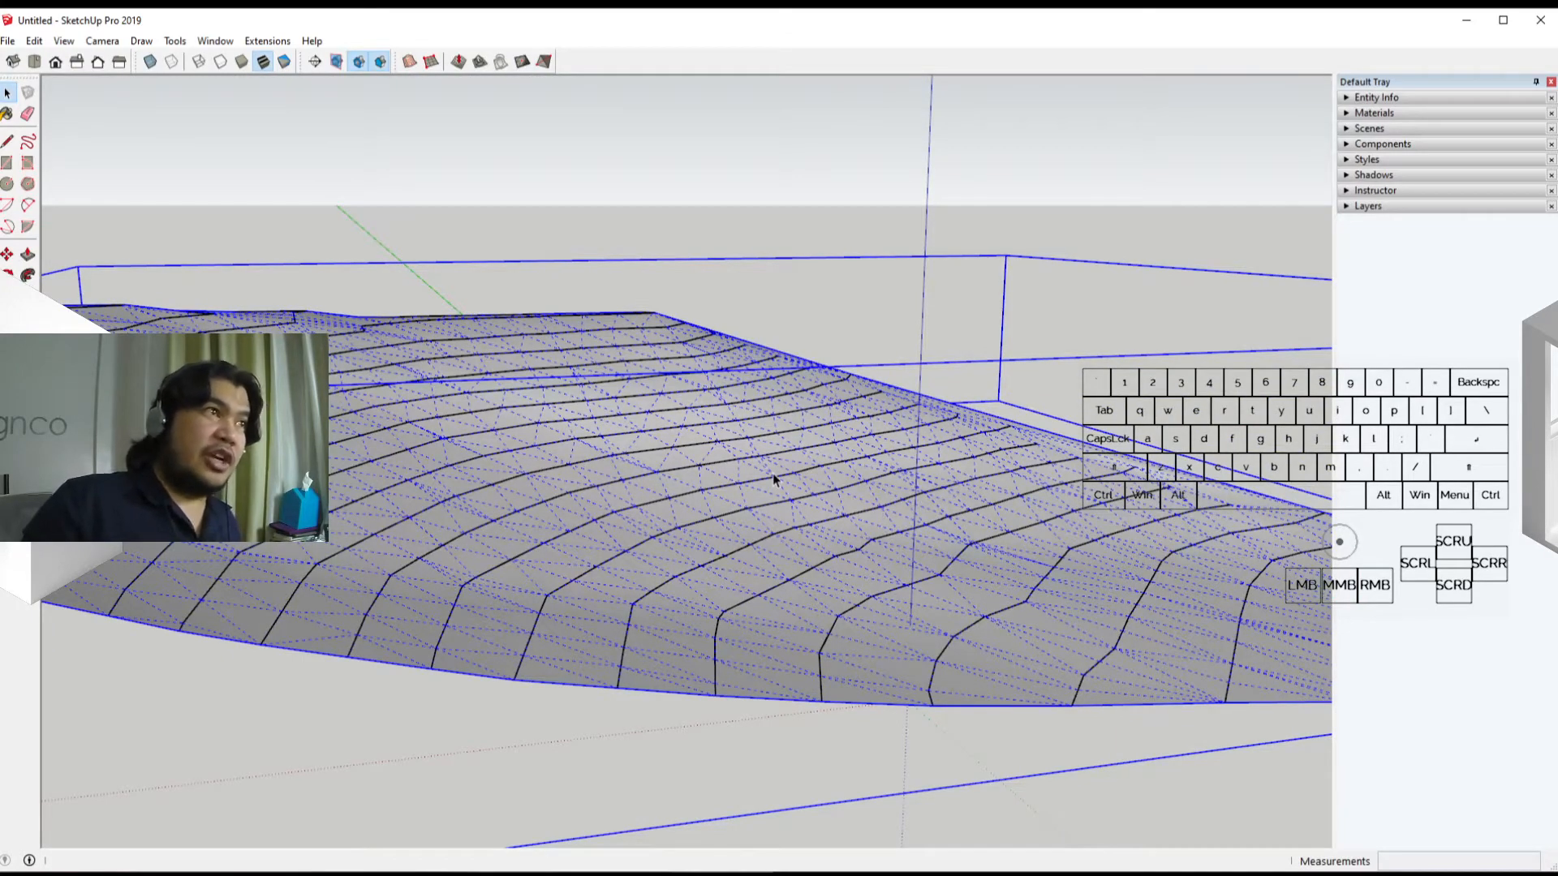
middle_drag(772, 477, 278, 646)
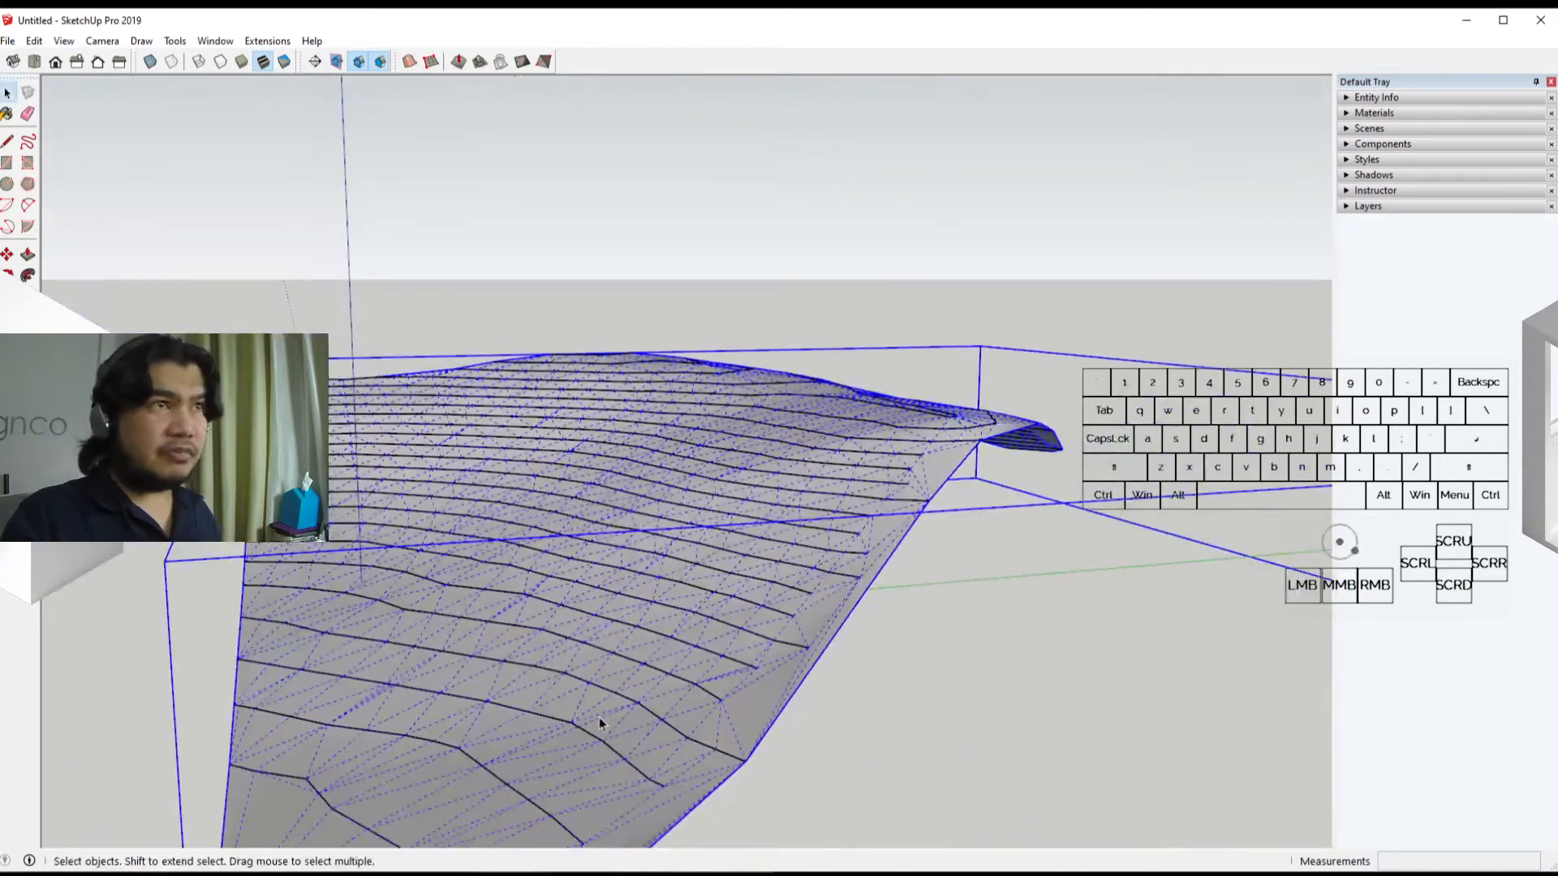
middle_drag(599, 717, 649, 770)
middle_drag(586, 673, 804, 734)
scroll(692, 617, up, 4)
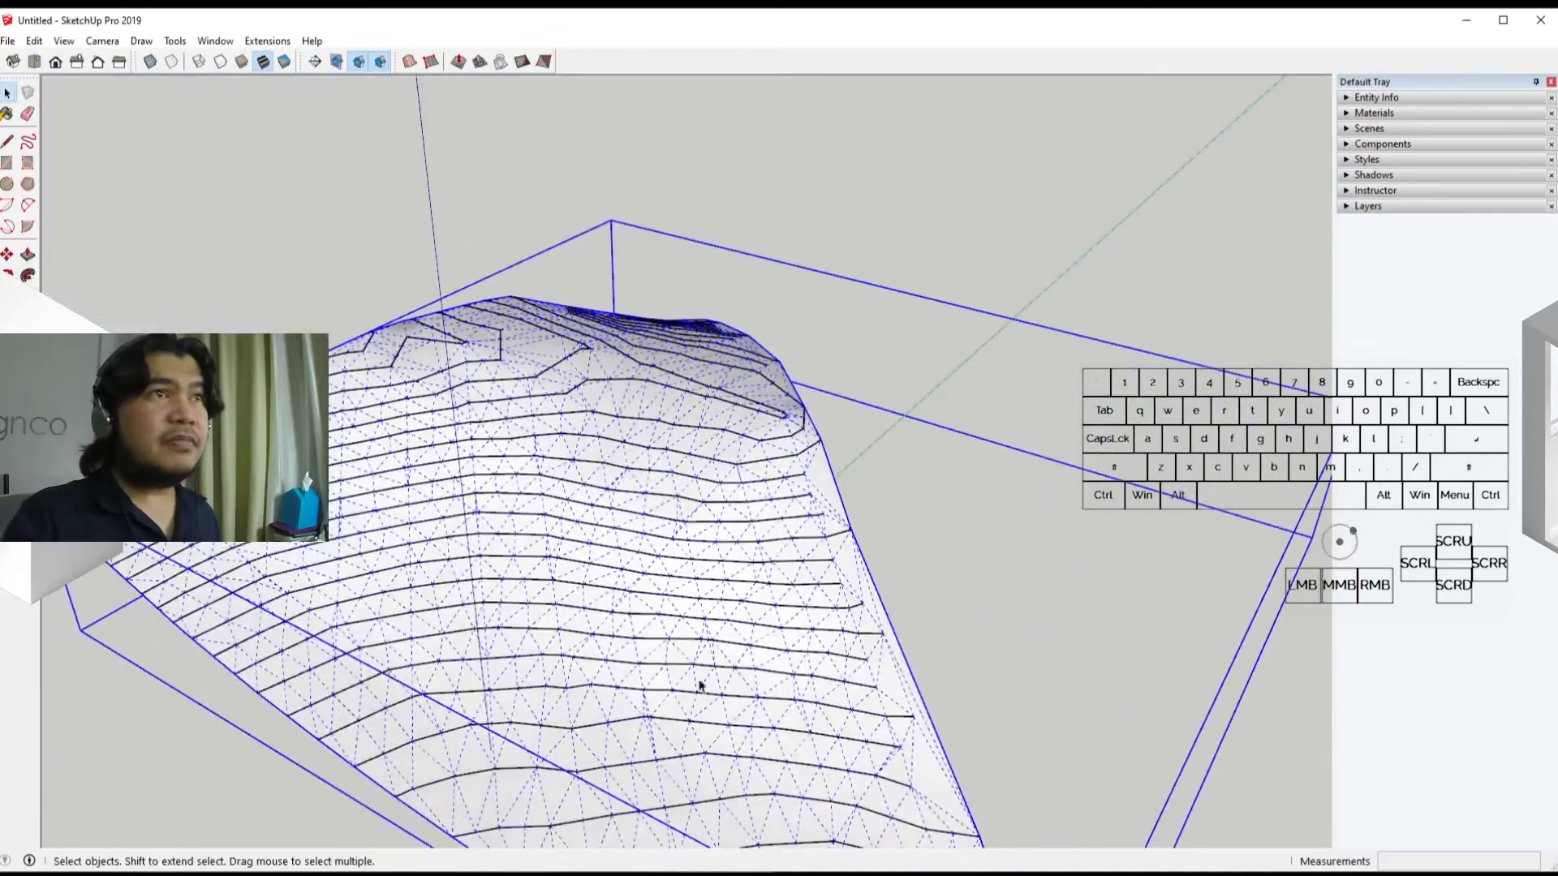
scroll(807, 560, up, 2)
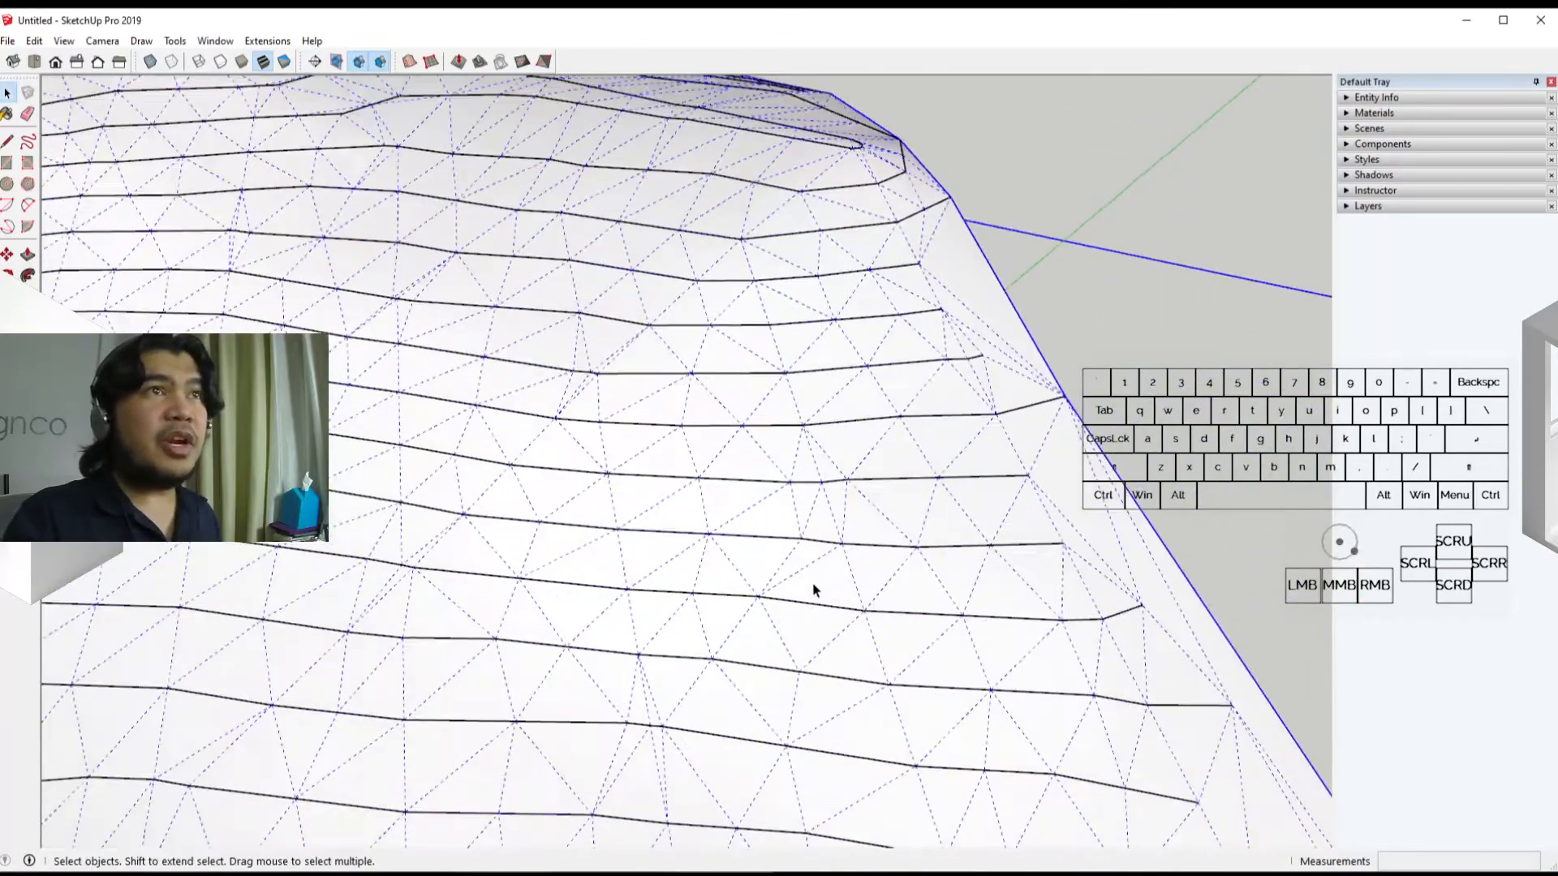
middle_drag(817, 591, 1026, 622)
scroll(633, 682, down, 3)
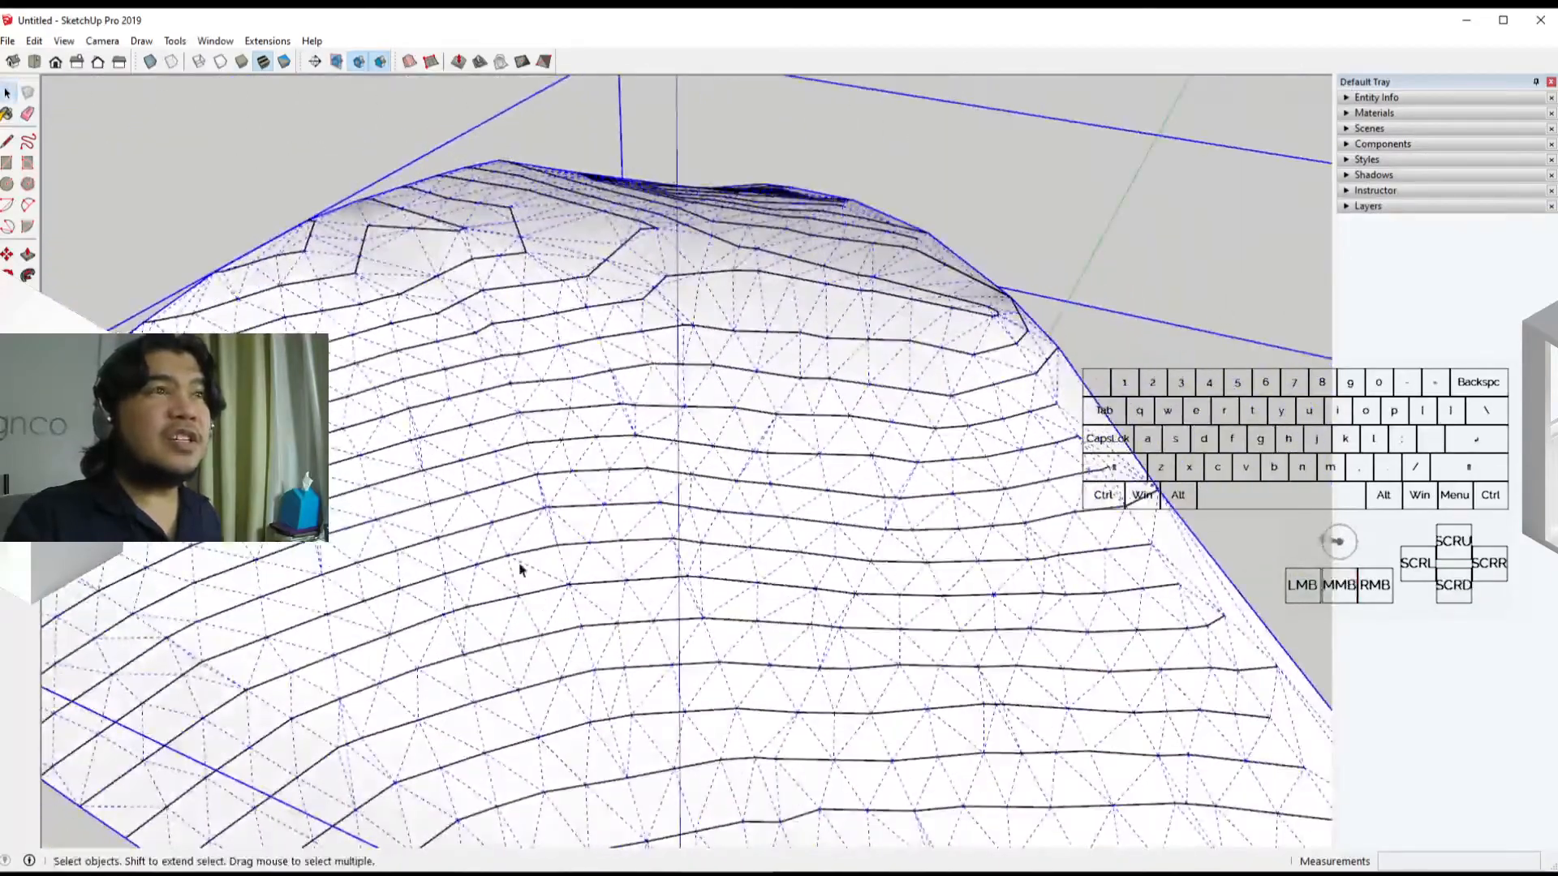
middle_drag(597, 693, 649, 538)
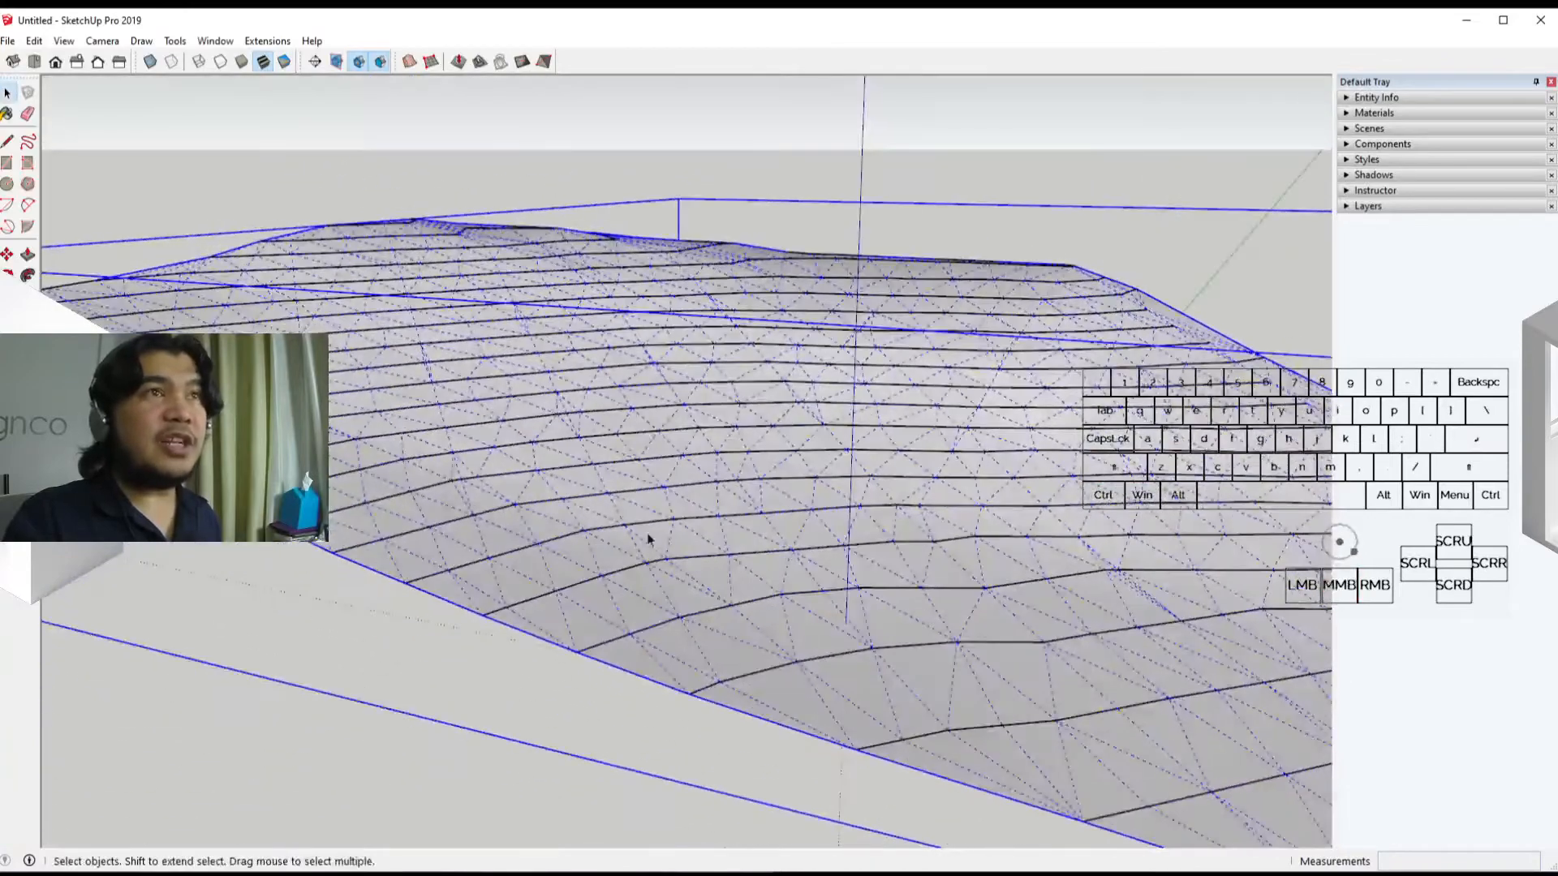
middle_drag(867, 543, 538, 612)
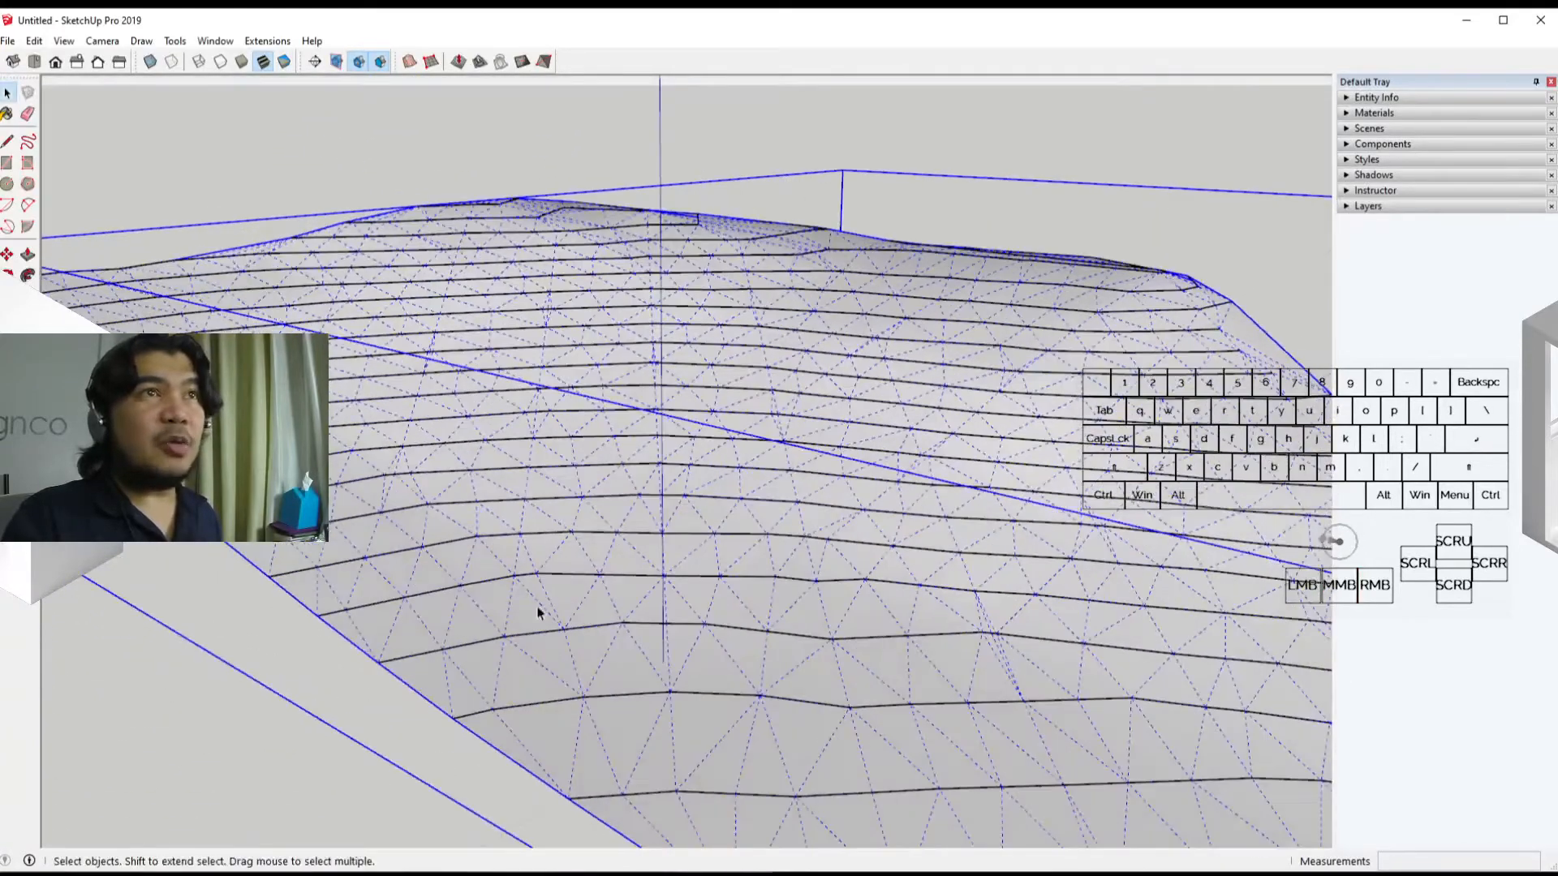
Step: Delete the selected terrain surface group, leaving the contour lines in place
scroll(885, 539, down, 3)
shift+middle_drag(927, 612, 528, 535)
key(Delete)
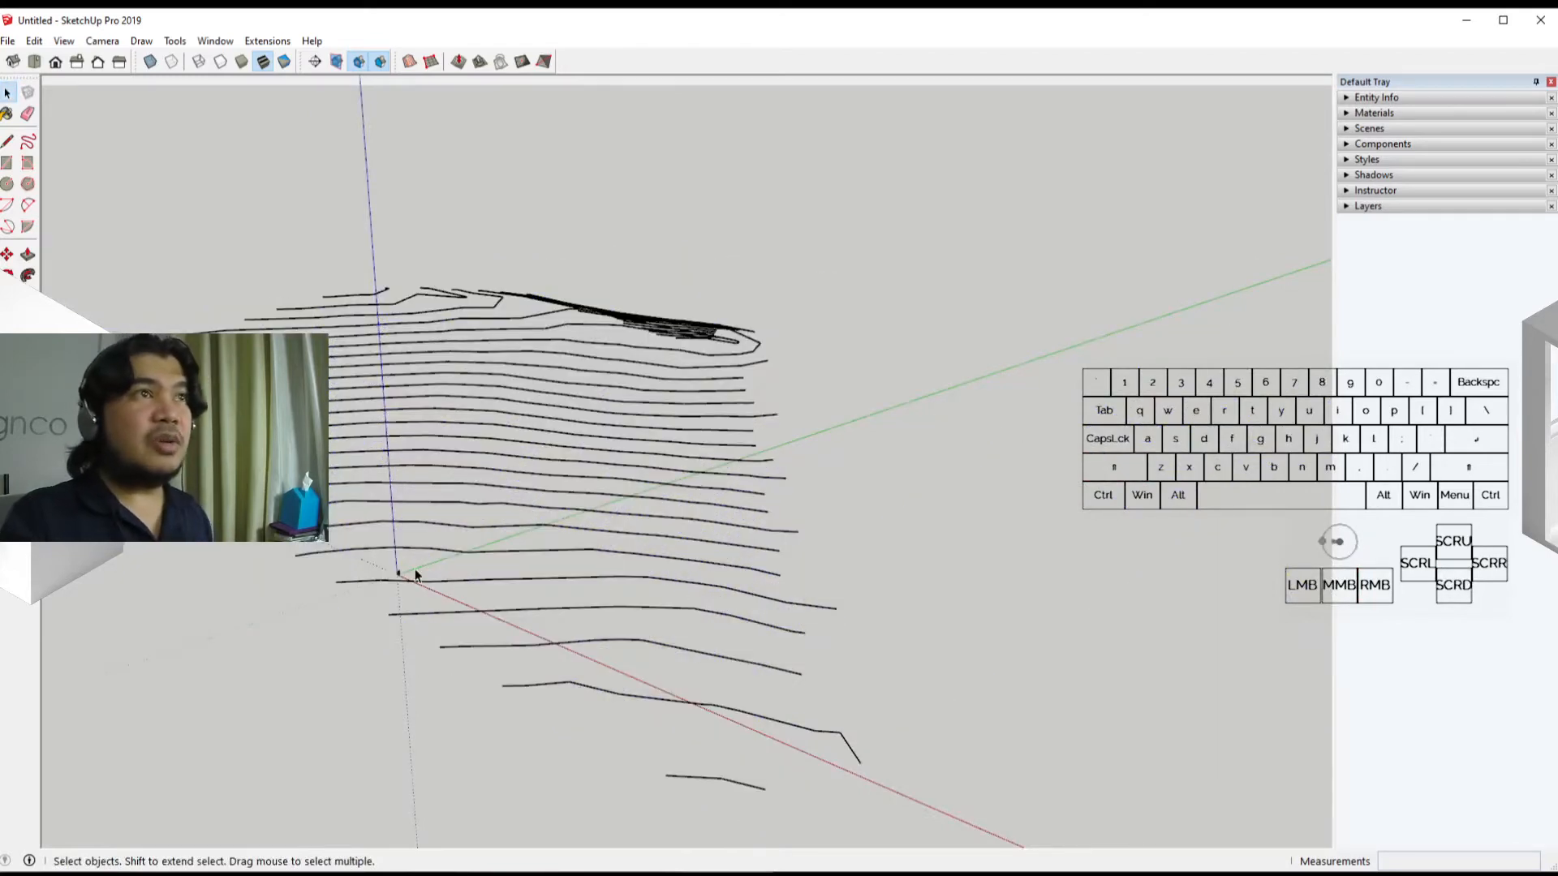
scroll(389, 576, up, 8)
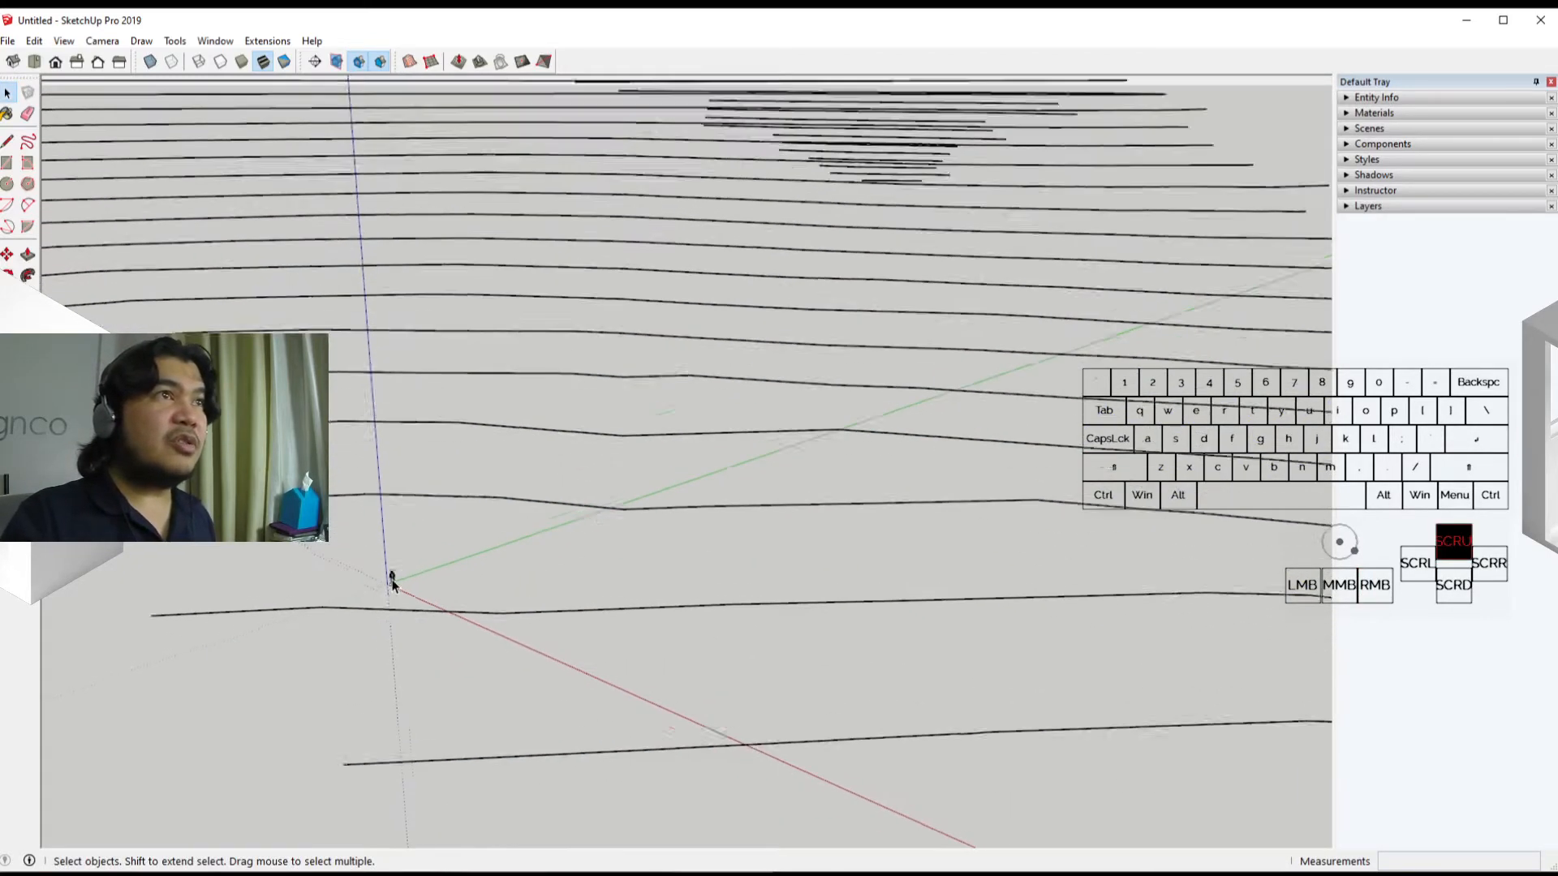
Step: Start a From Scratch sandbox grid with 3000 mm spacing, placing its first corner beside the scale figure near the origin
scroll(392, 582, up, 5)
shift+middle_drag(406, 584, 479, 535)
scroll(567, 526, up, 3)
scroll(476, 536, down, 2)
scroll(476, 536, down, 1)
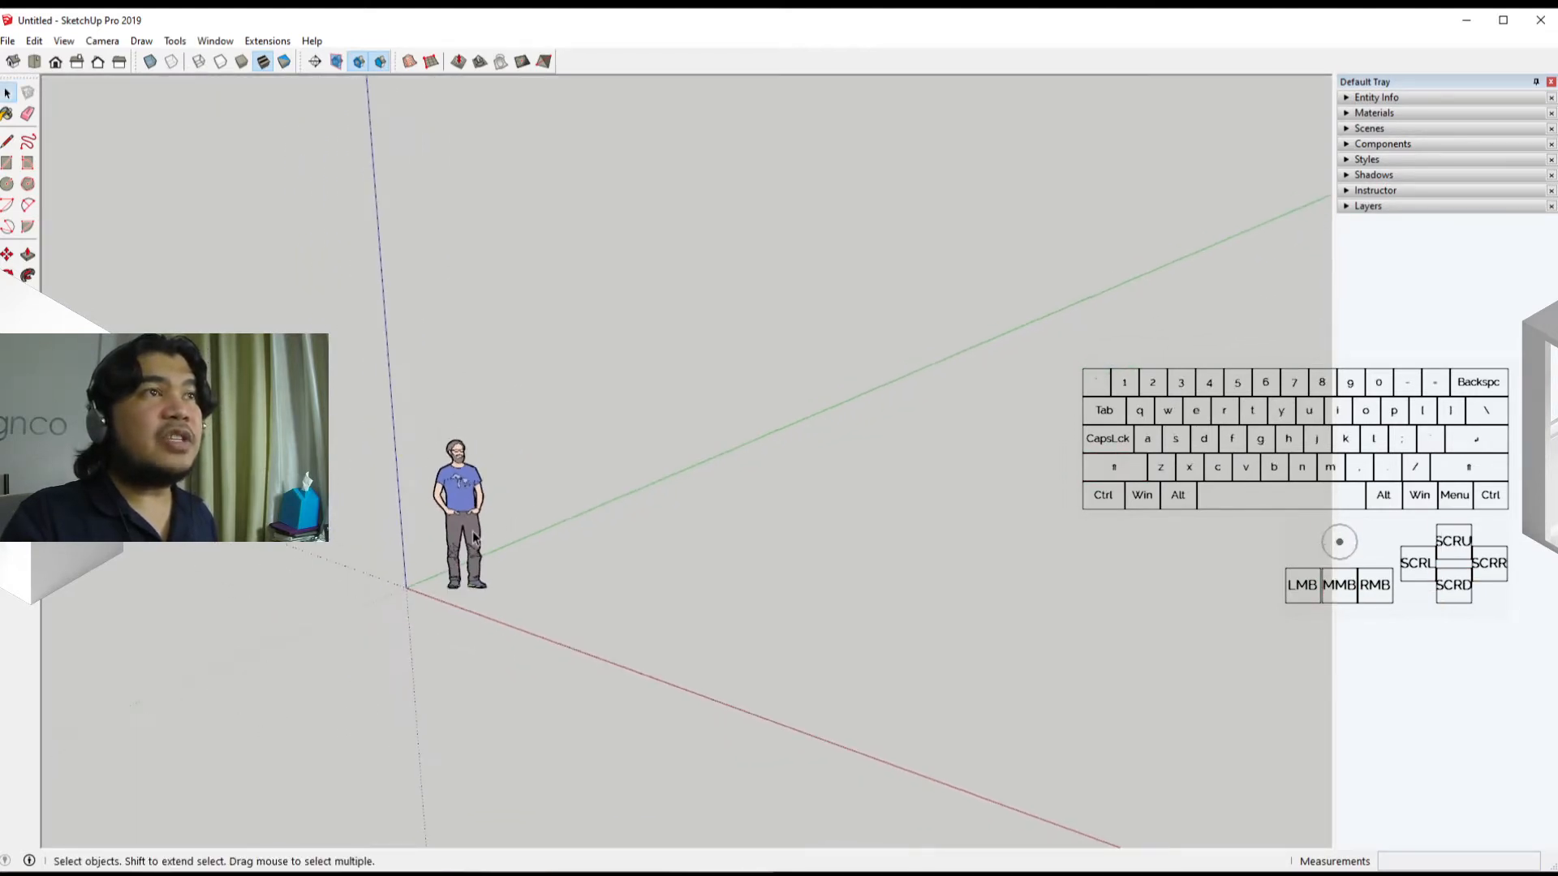
click(430, 62)
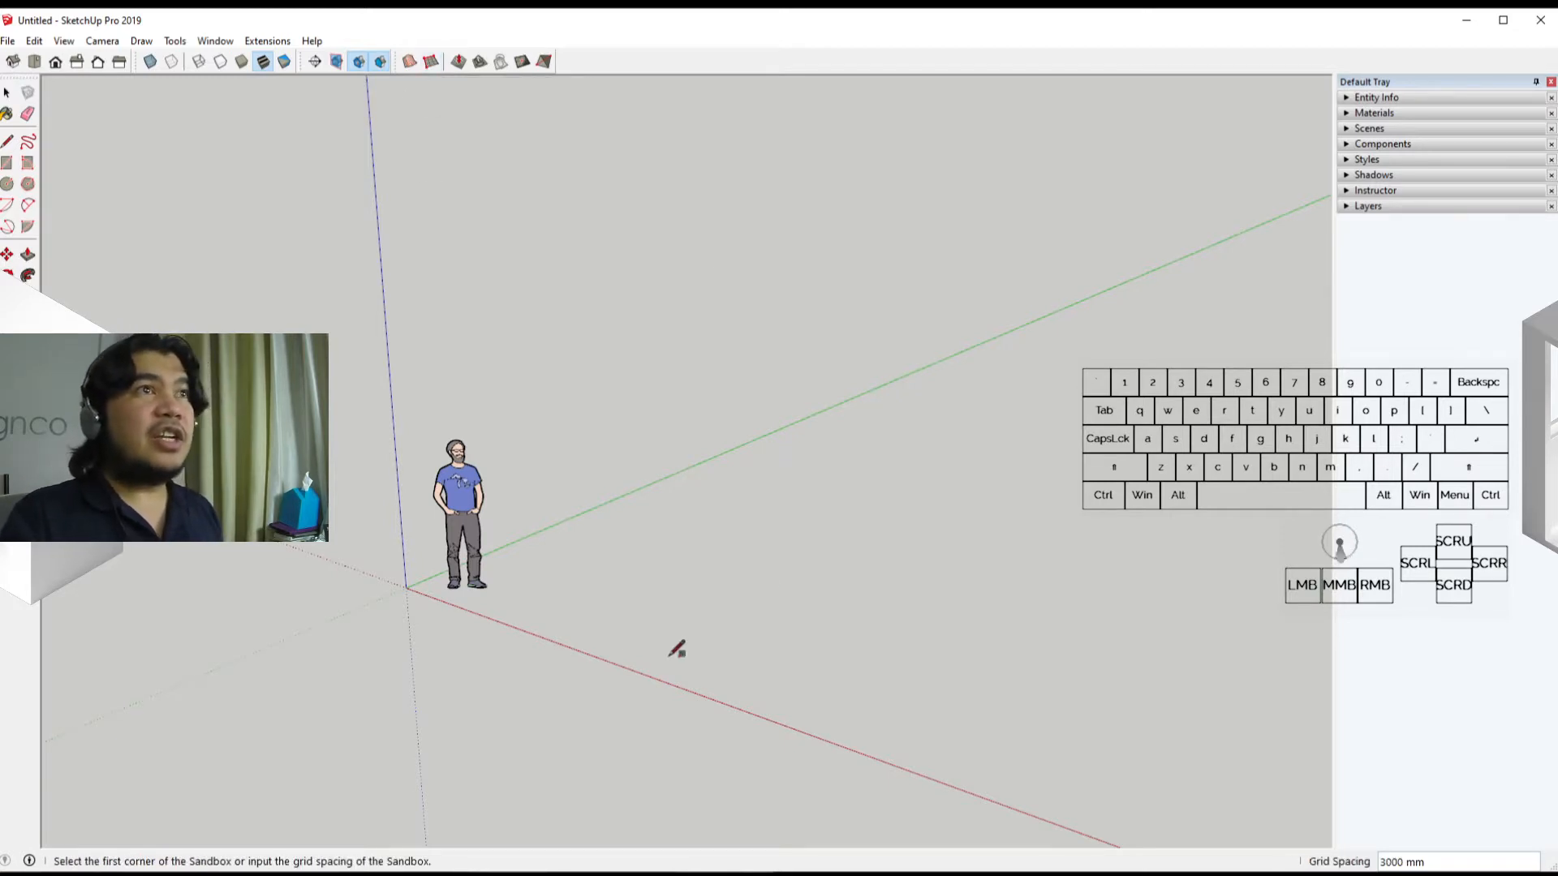
click(512, 595)
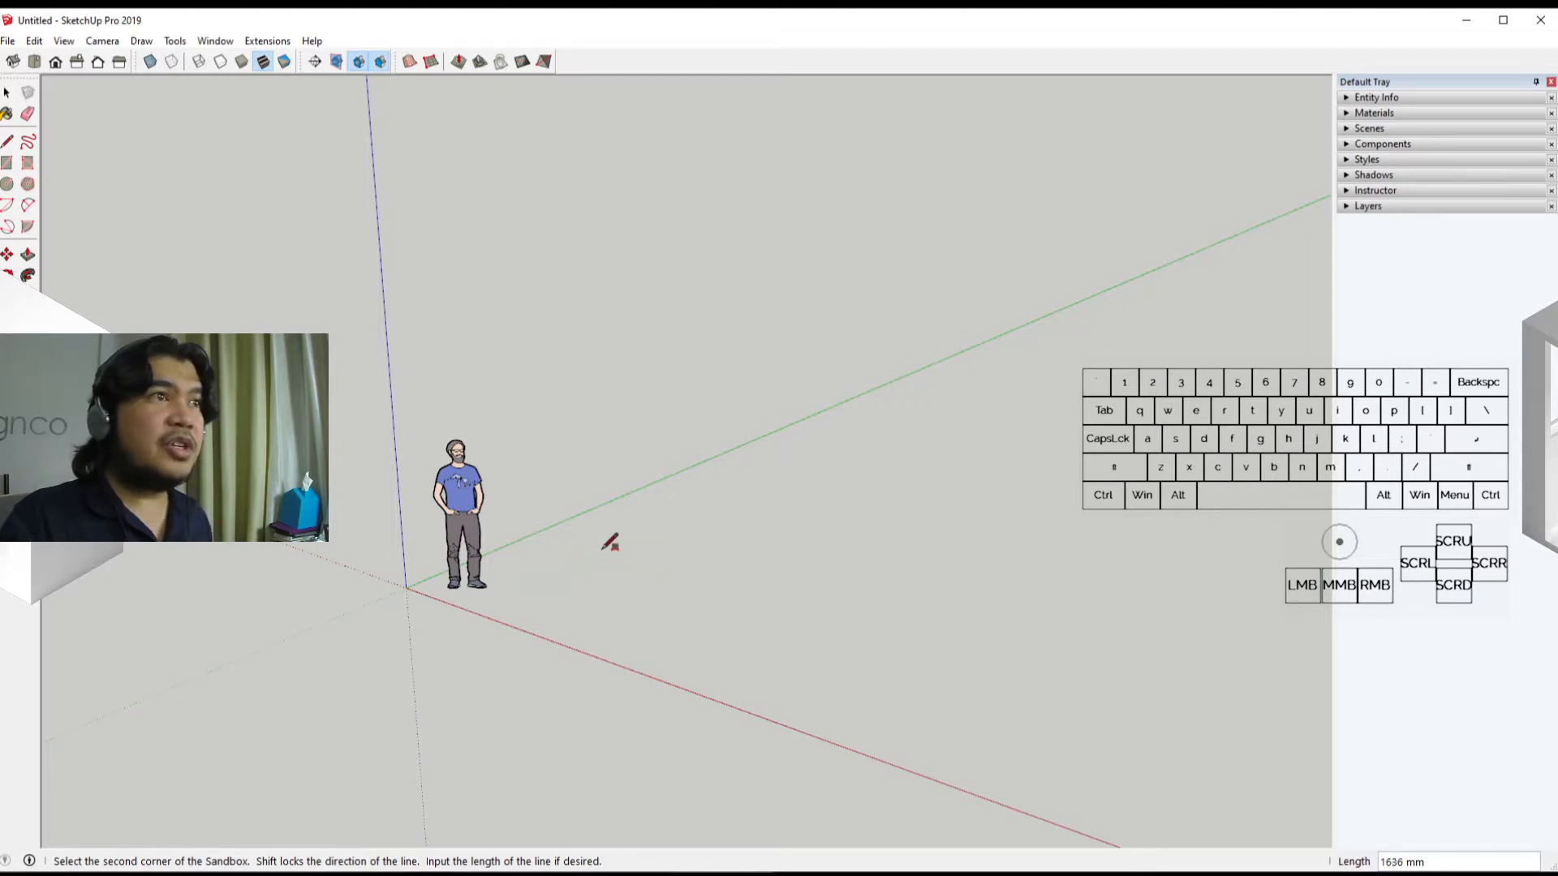
Step: Set the grid's first side parallel to the green axis, about 23.6 m long
shift+scroll(900, 452, down, 3)
shift+middle_drag(937, 439, 507, 495)
shift+scroll(722, 454, down, 3)
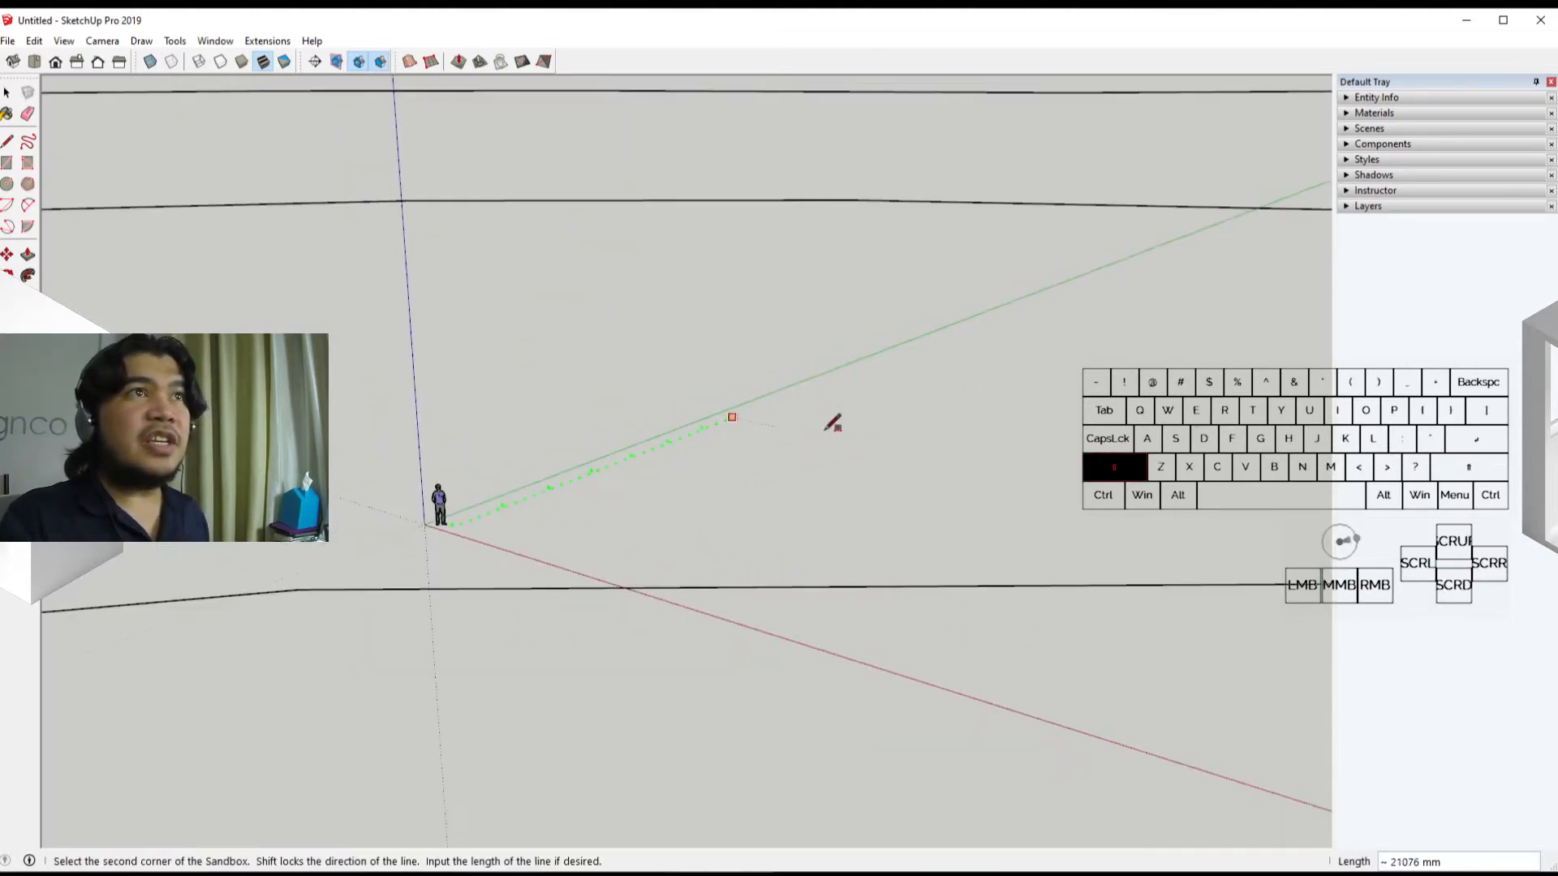
scroll(860, 417, up, 3)
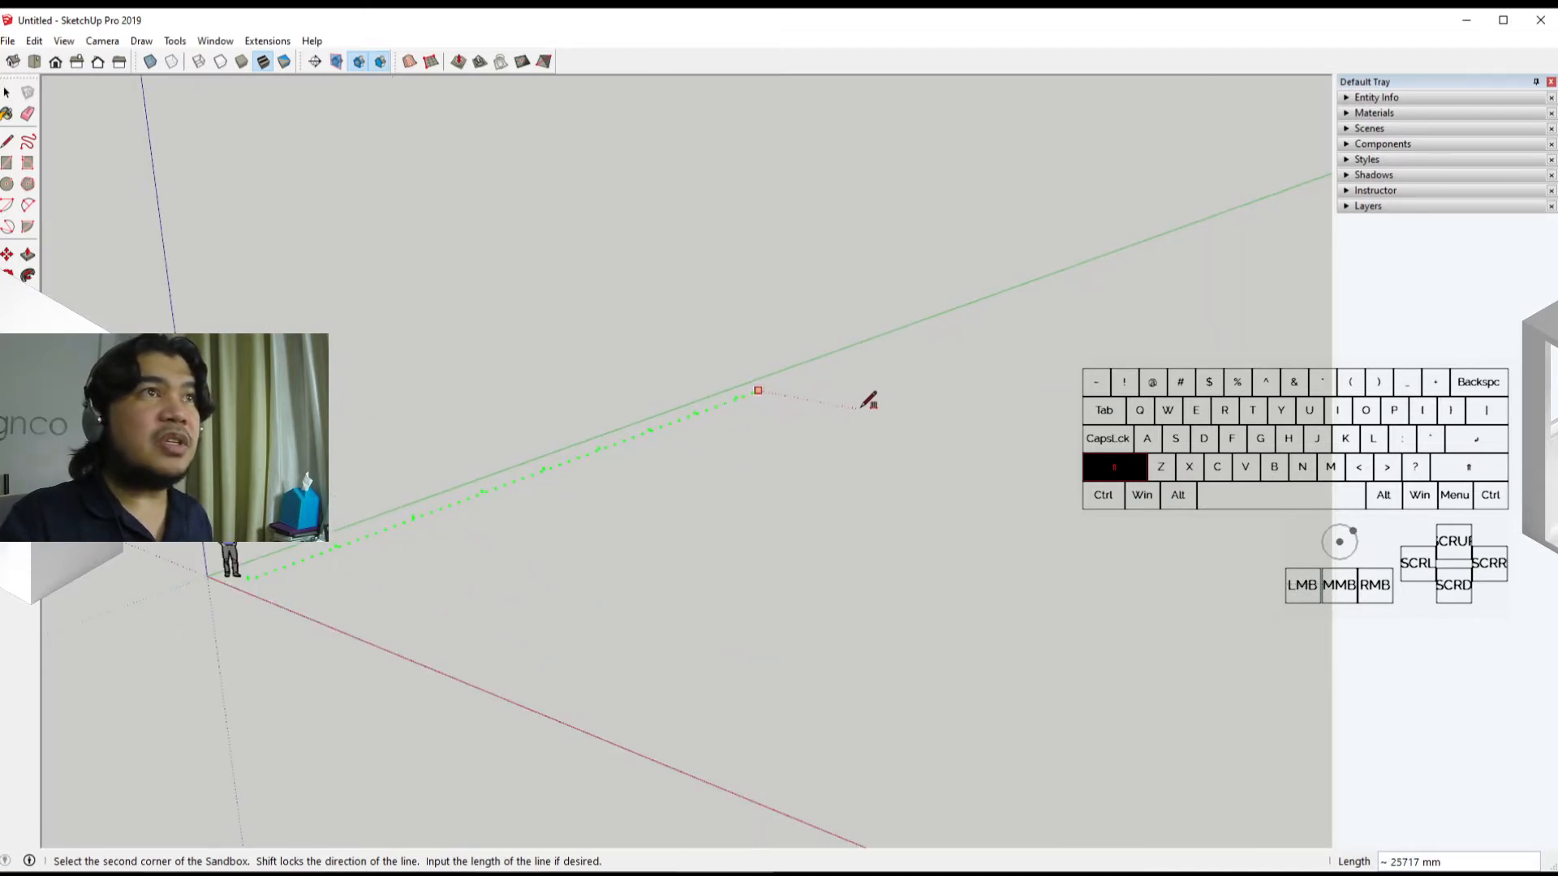
scroll(802, 426, up, 3)
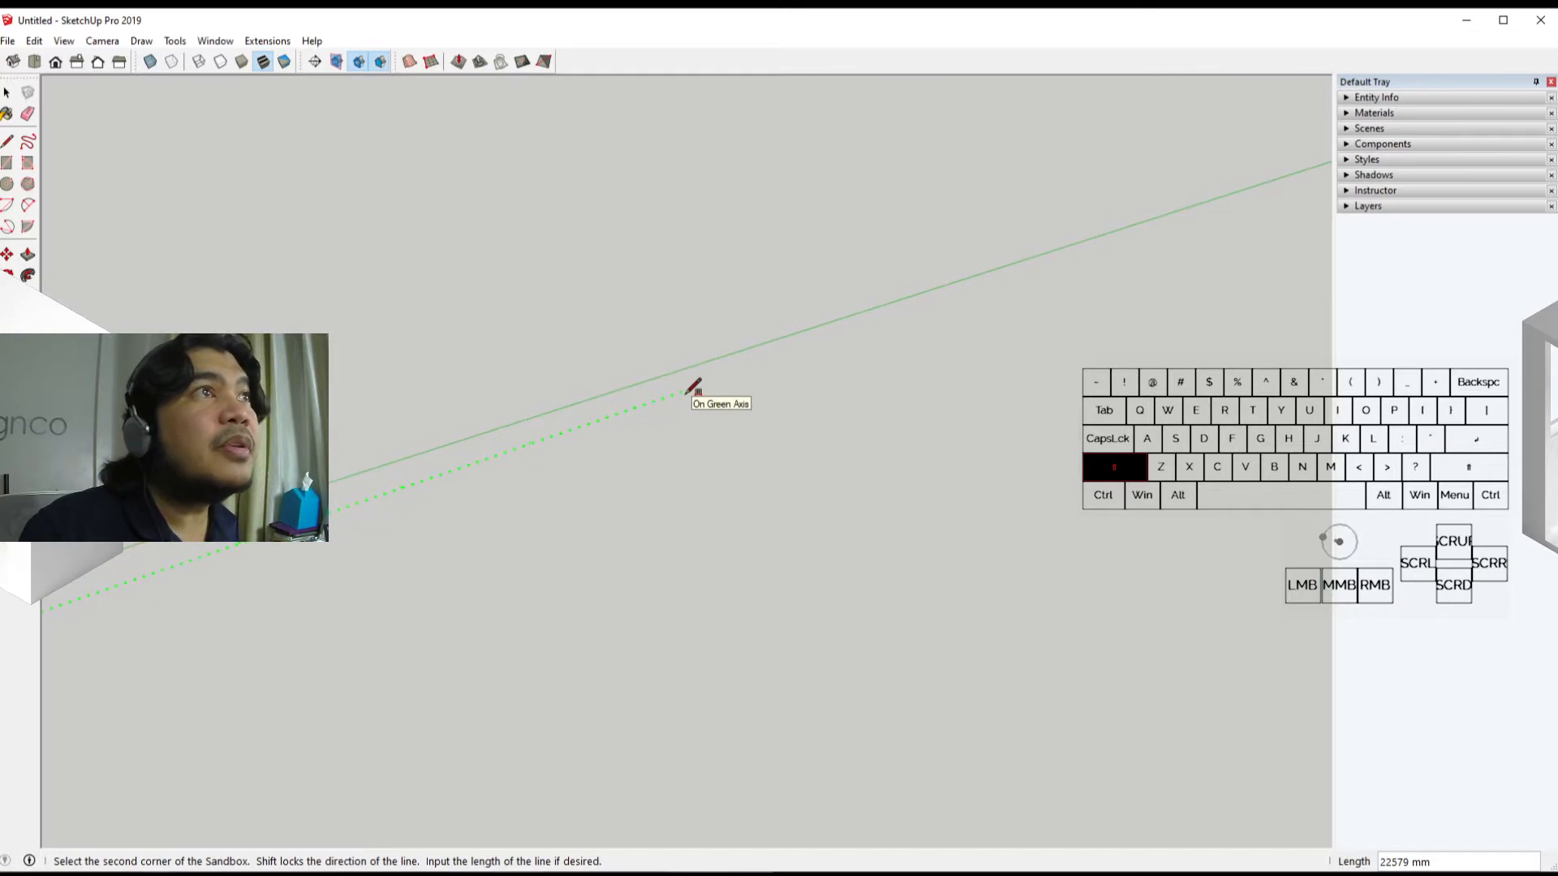
scroll(696, 388, down, 1)
scroll(713, 383, down, 3)
scroll(716, 385, up, 3)
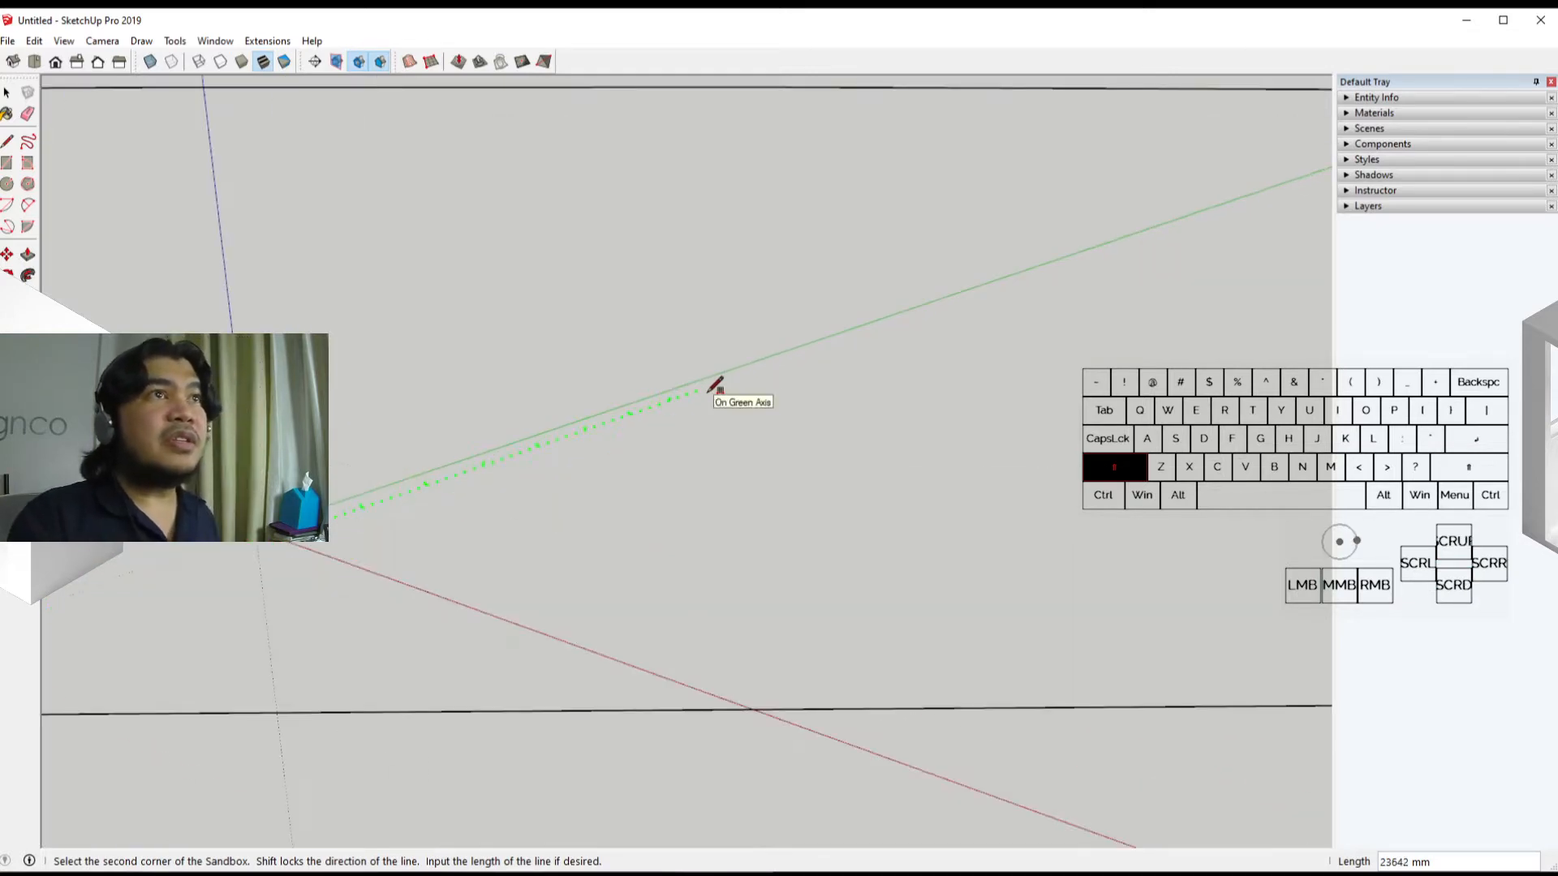
shift+click(712, 388)
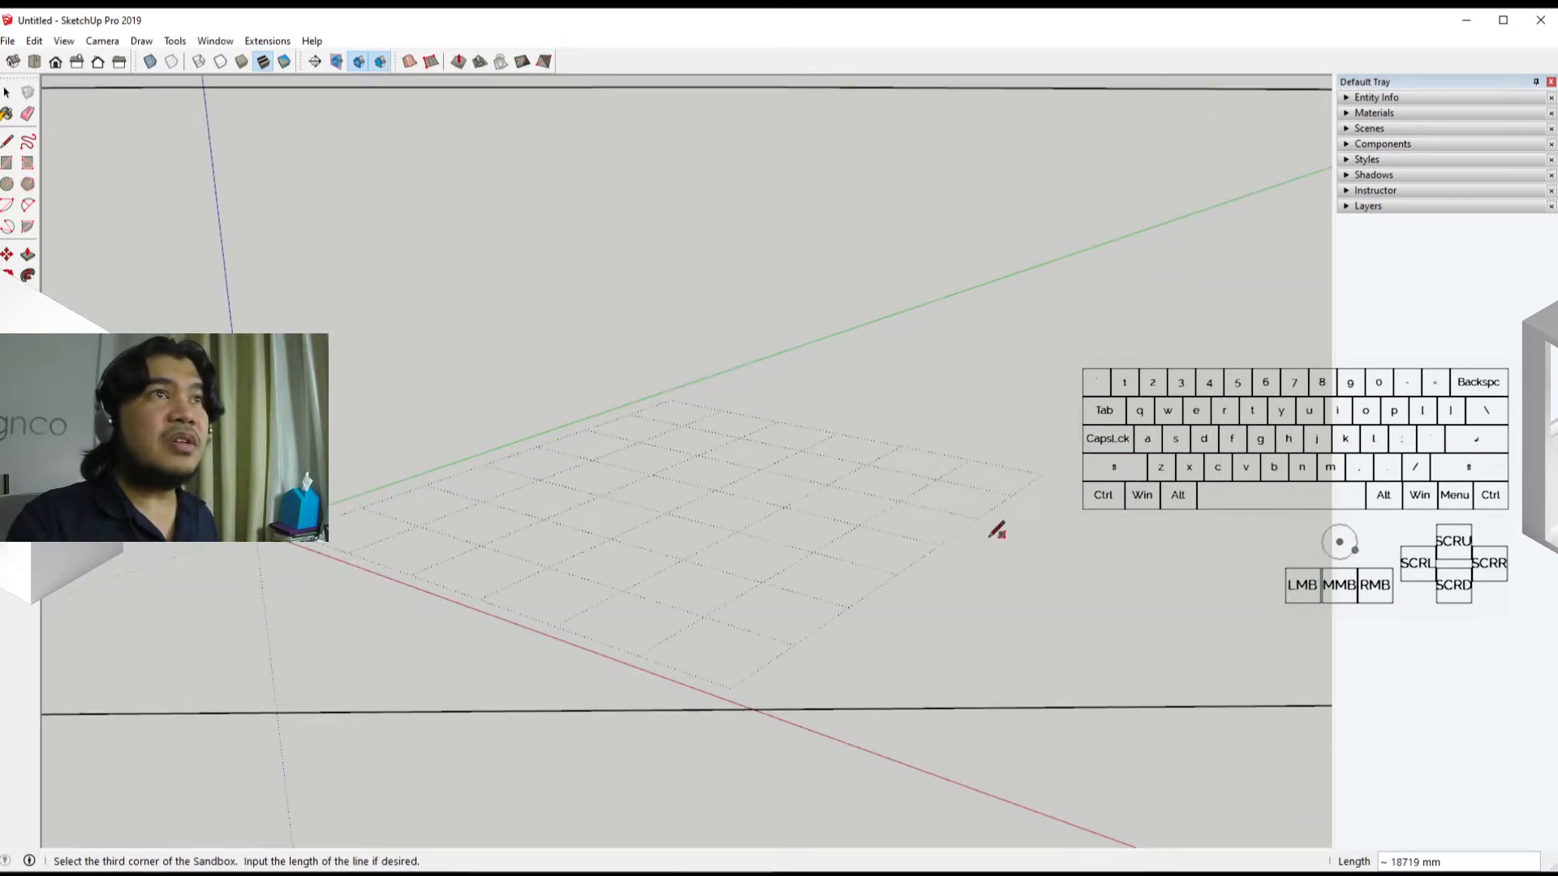
Step: Finish the rectangular sandbox grid by extending its second side along the red axis direction
shift+middle_drag(1063, 574, 1016, 554)
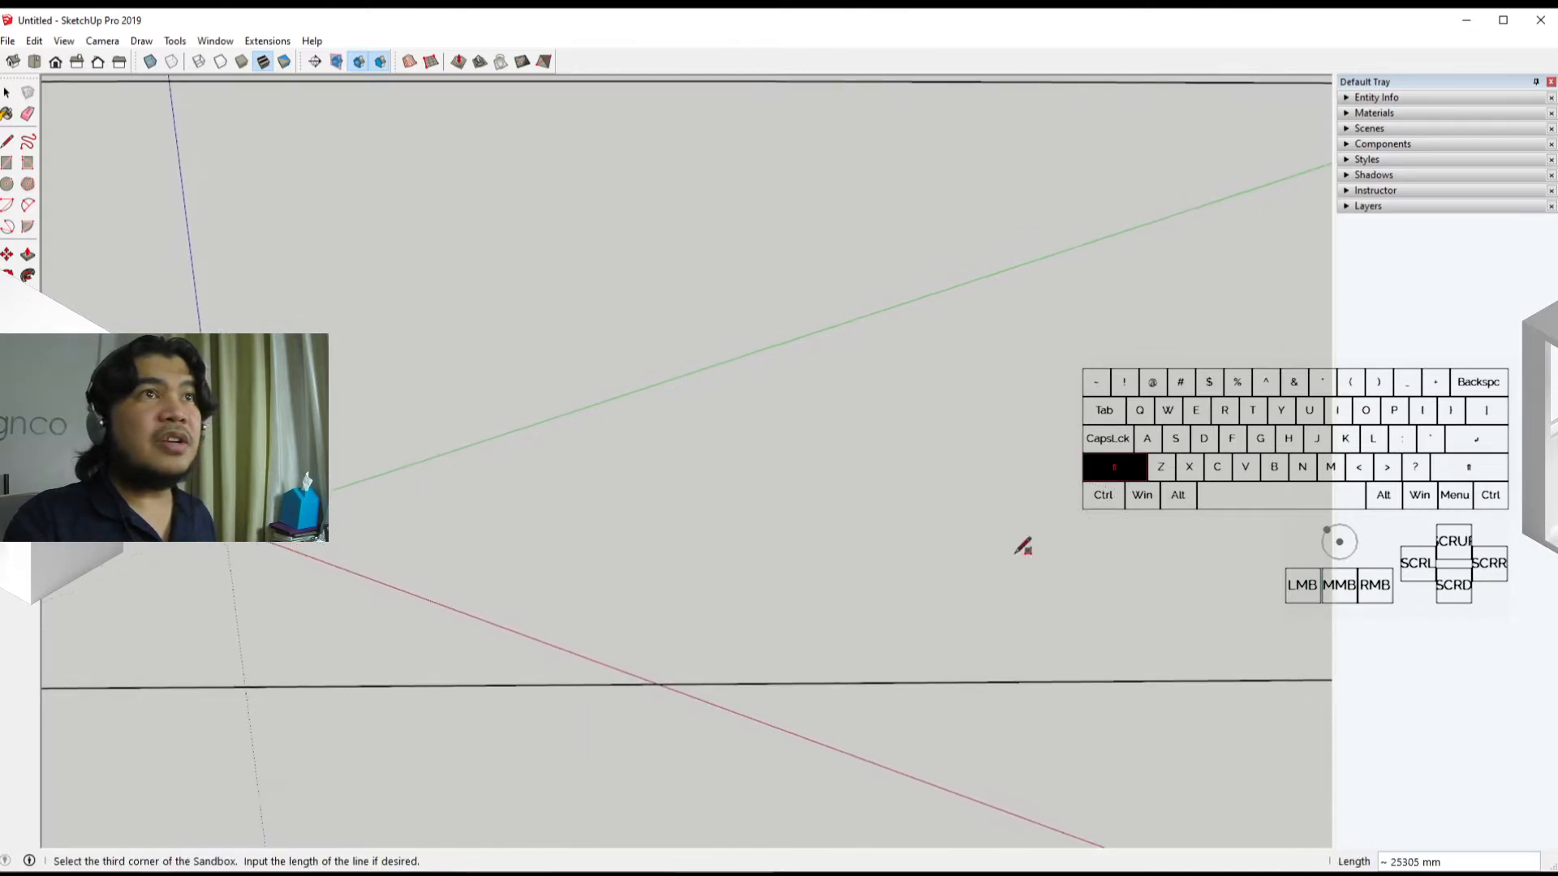
scroll(1016, 554, down, 3)
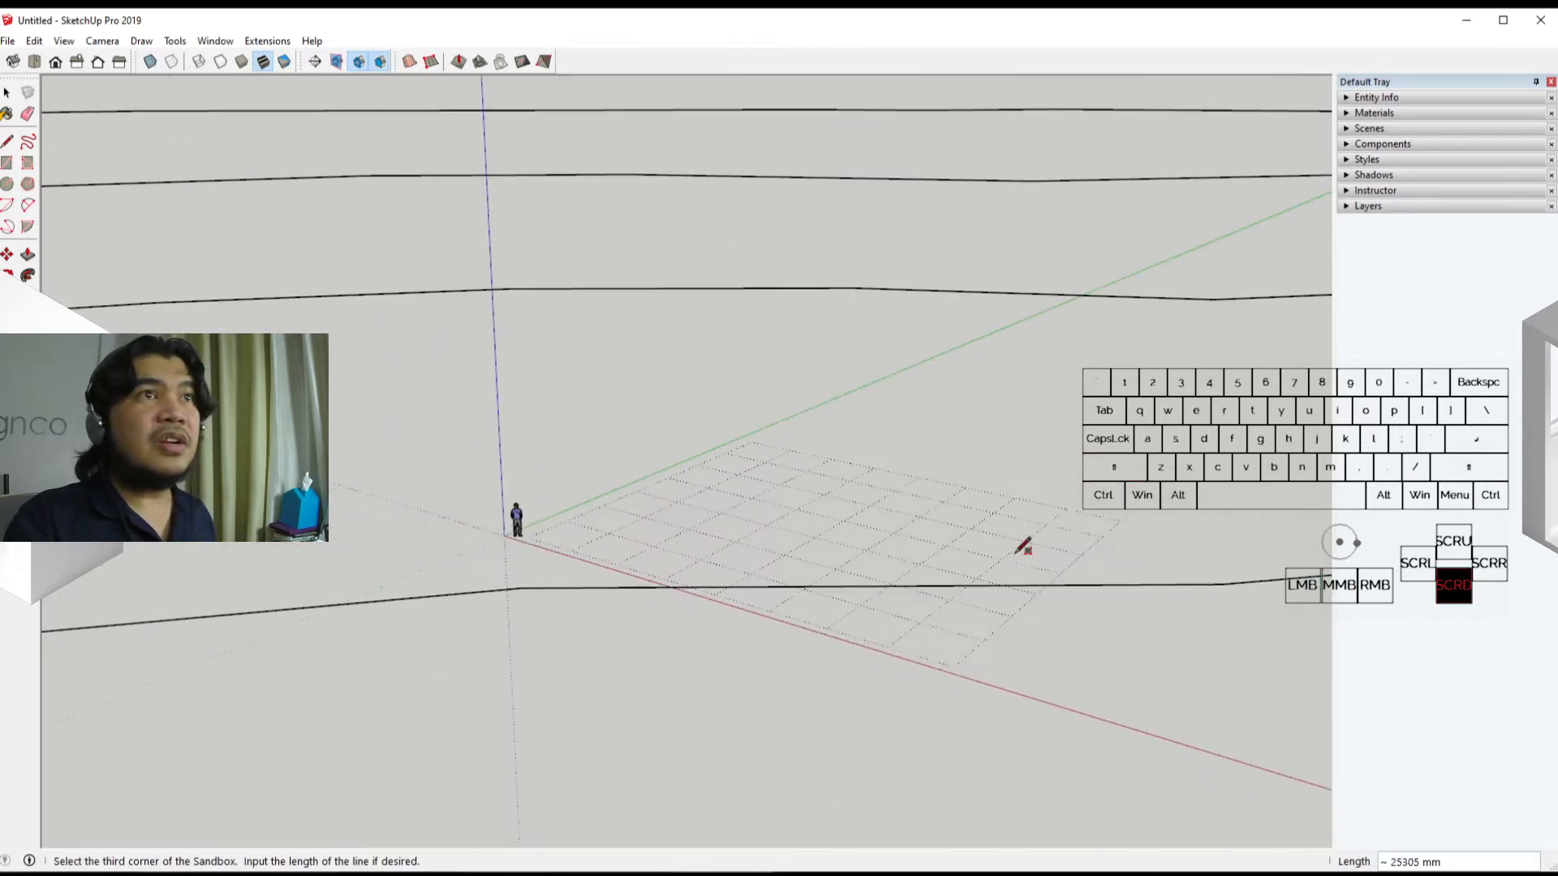
click(1266, 542)
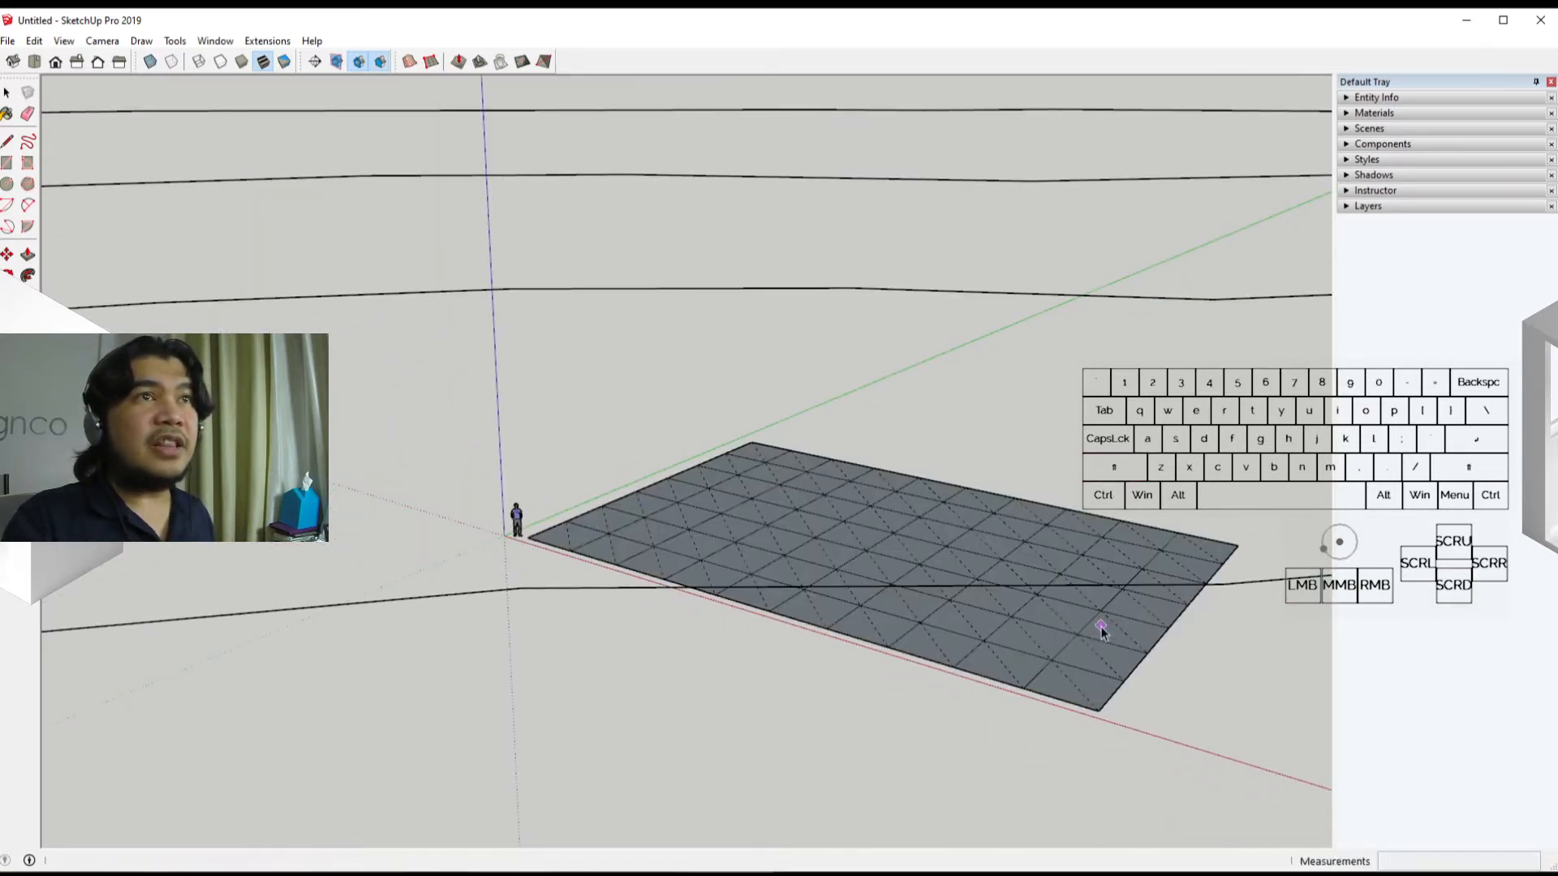
Step: Turn off the display of hidden geometry so only the square cells of the grid are drawn
scroll(1067, 647, up, 3)
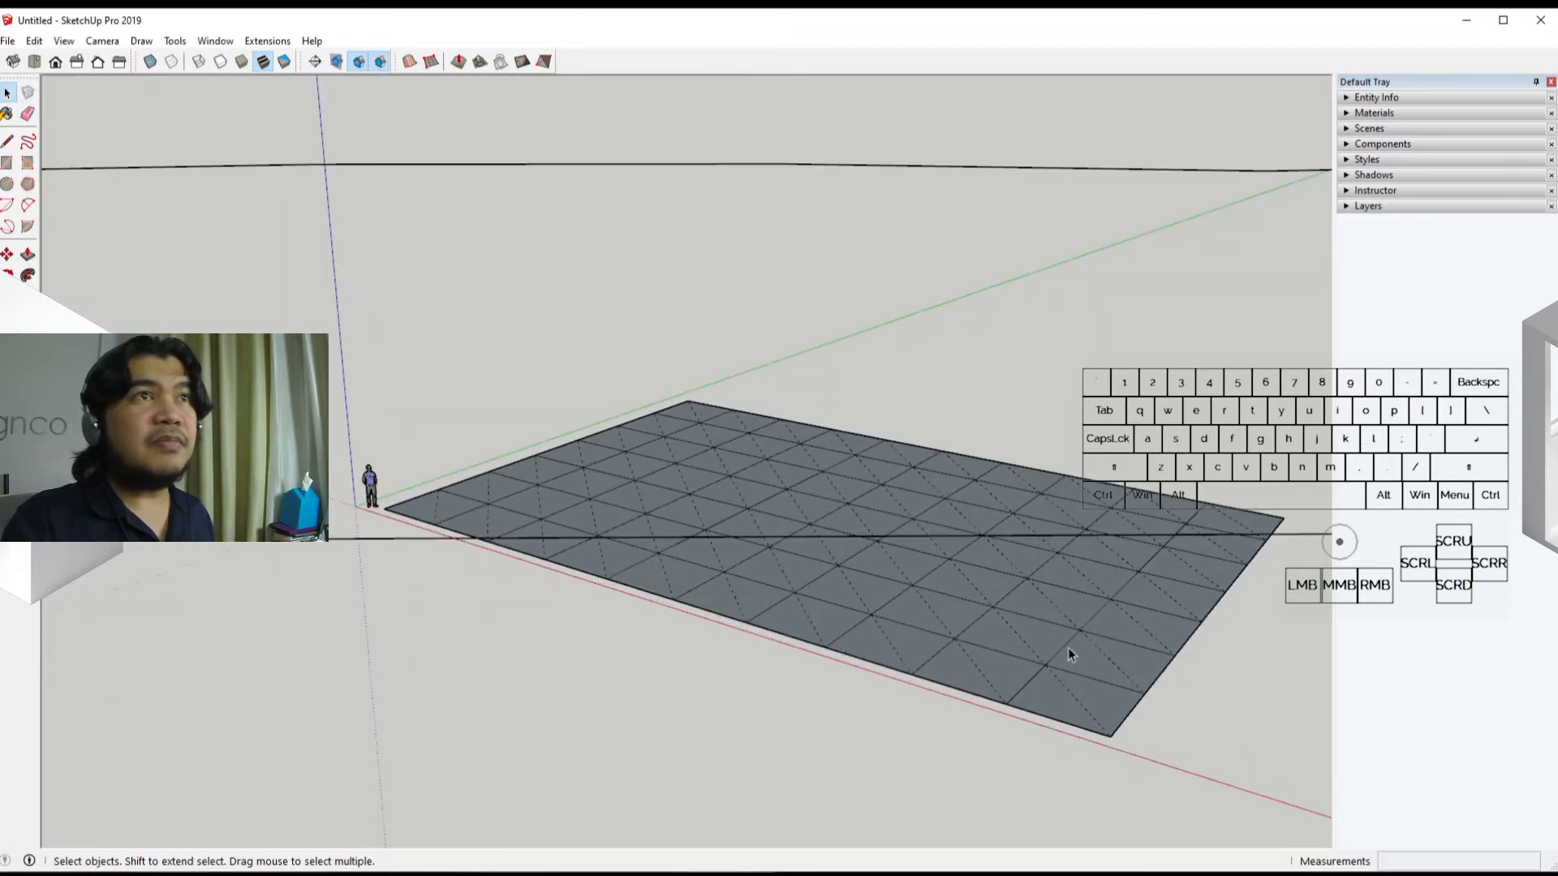
click(64, 41)
click(76, 102)
Step: Examine the flat sandbox grid and its square cells from several angles and distances
middle_drag(696, 493, 612, 631)
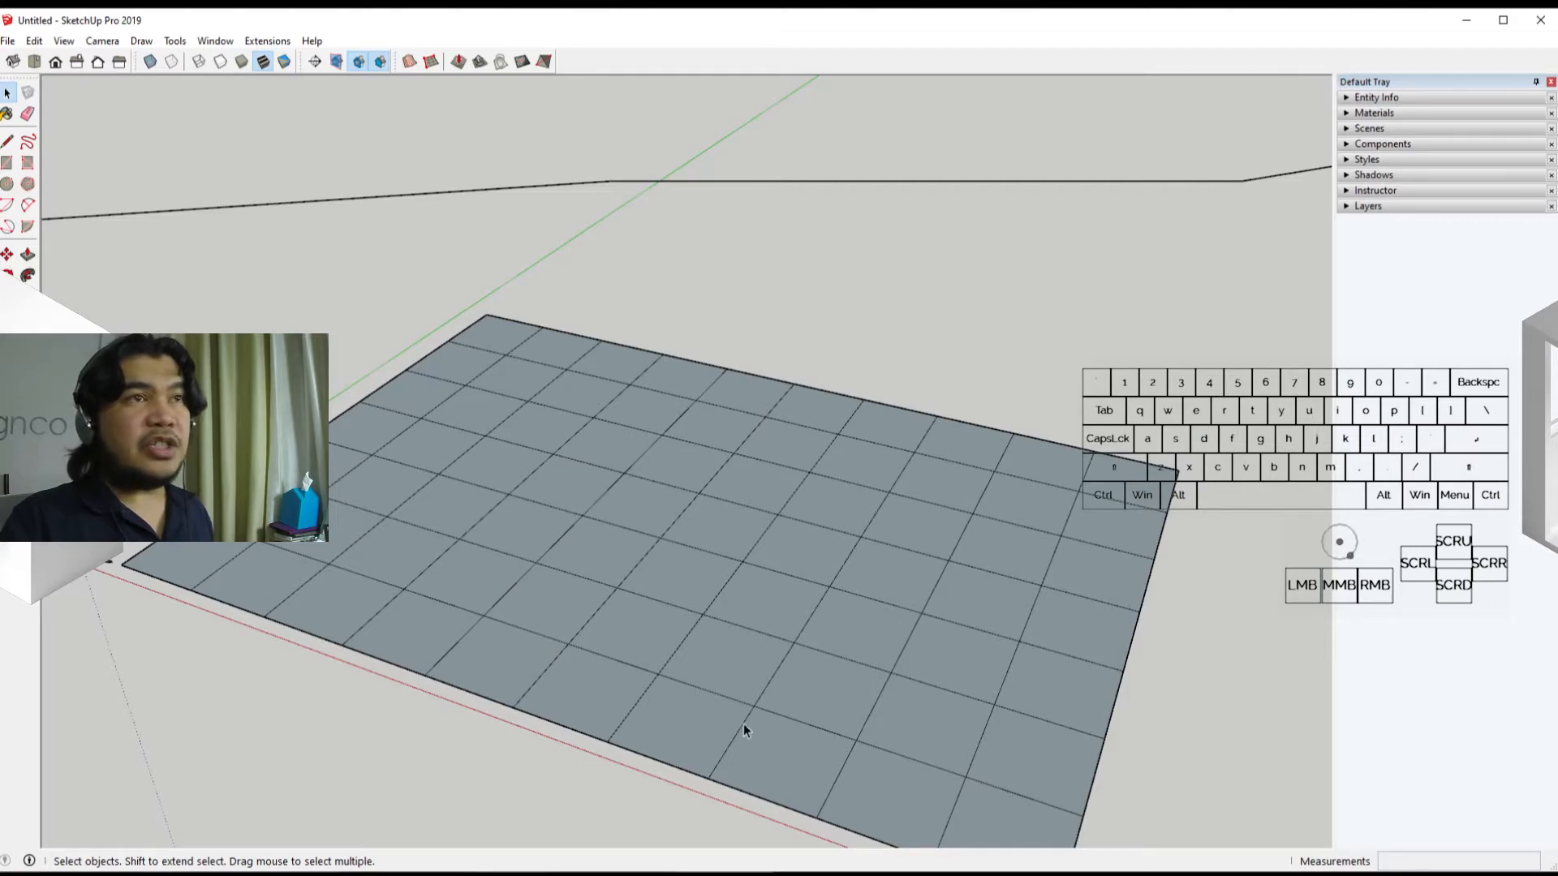
middle_drag(744, 727, 565, 678)
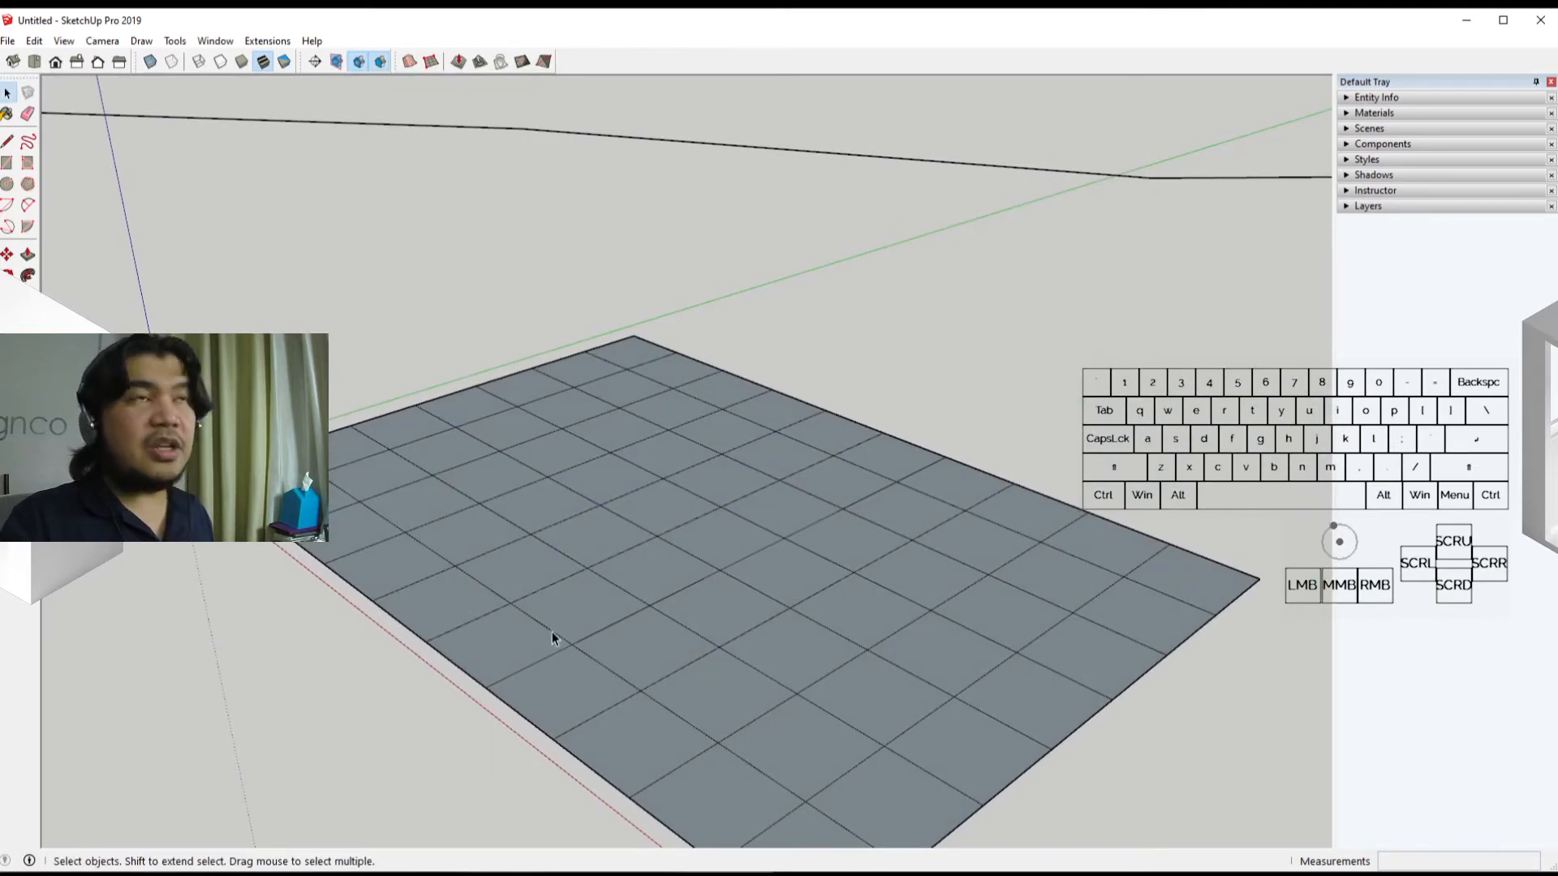
middle_drag(442, 436, 567, 528)
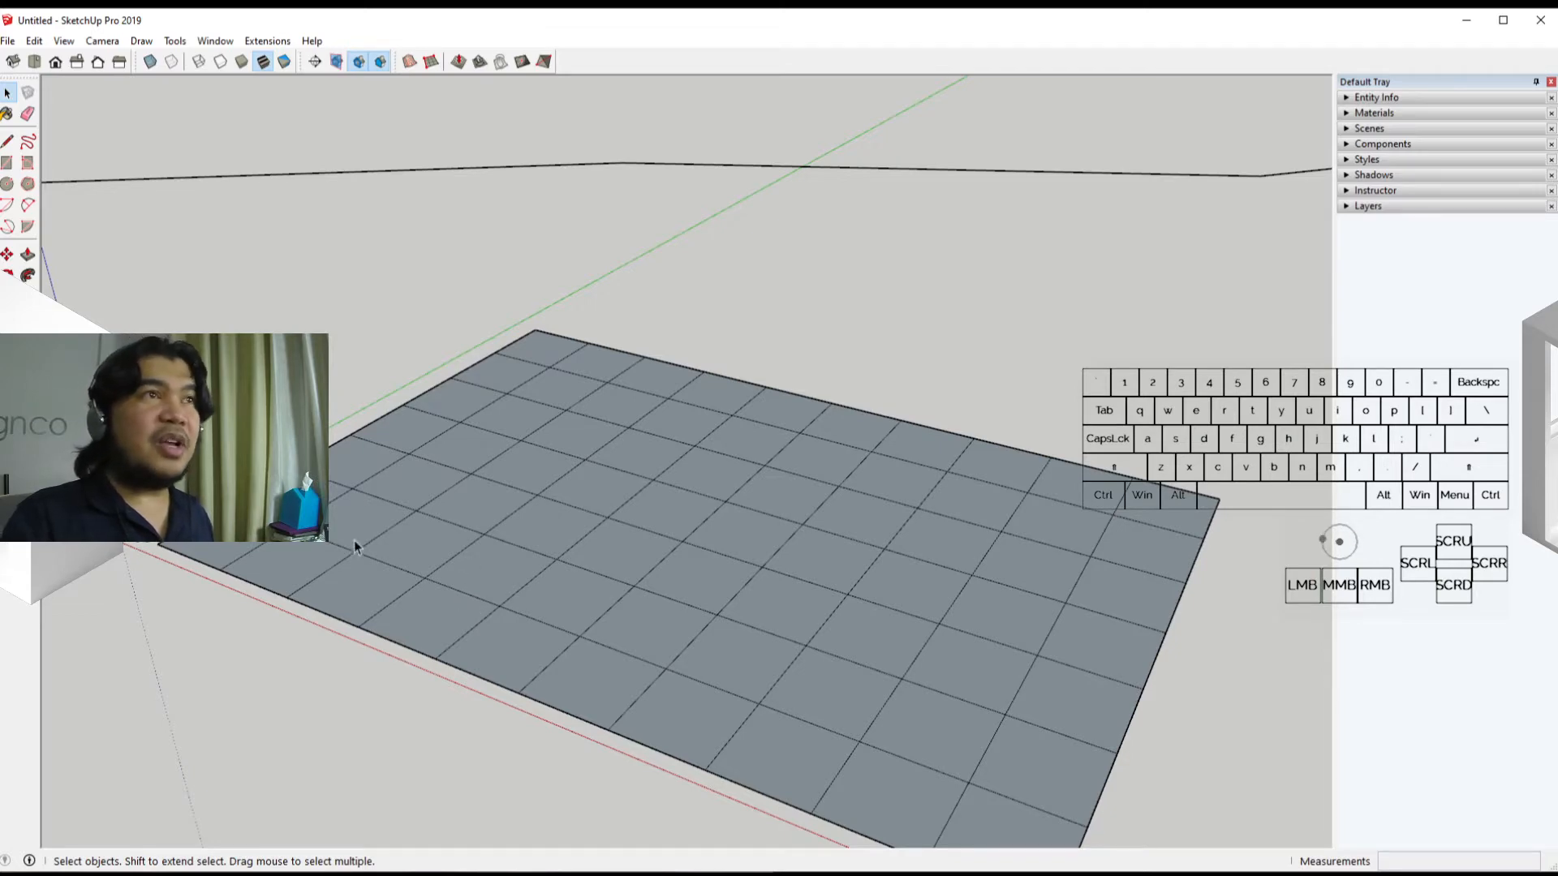
middle_drag(349, 546, 386, 574)
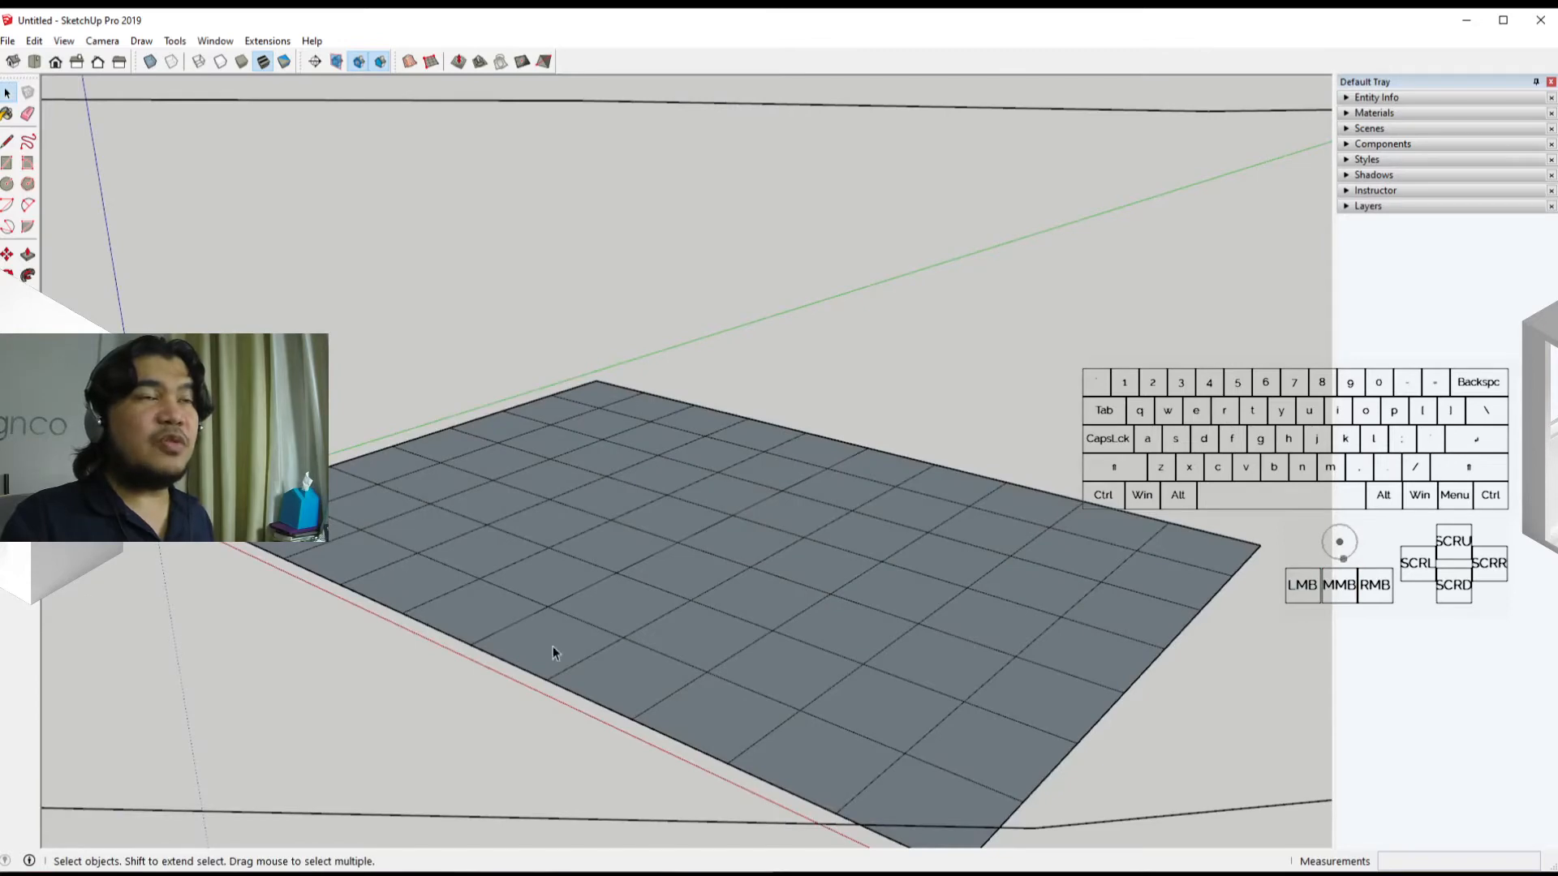
mouse_move(761, 722)
middle_down()
mouse_move(1047, 727)
mouse_move(739, 709)
middle_up()
scroll(382, 236, up, 3)
scroll(392, 265, down, 4)
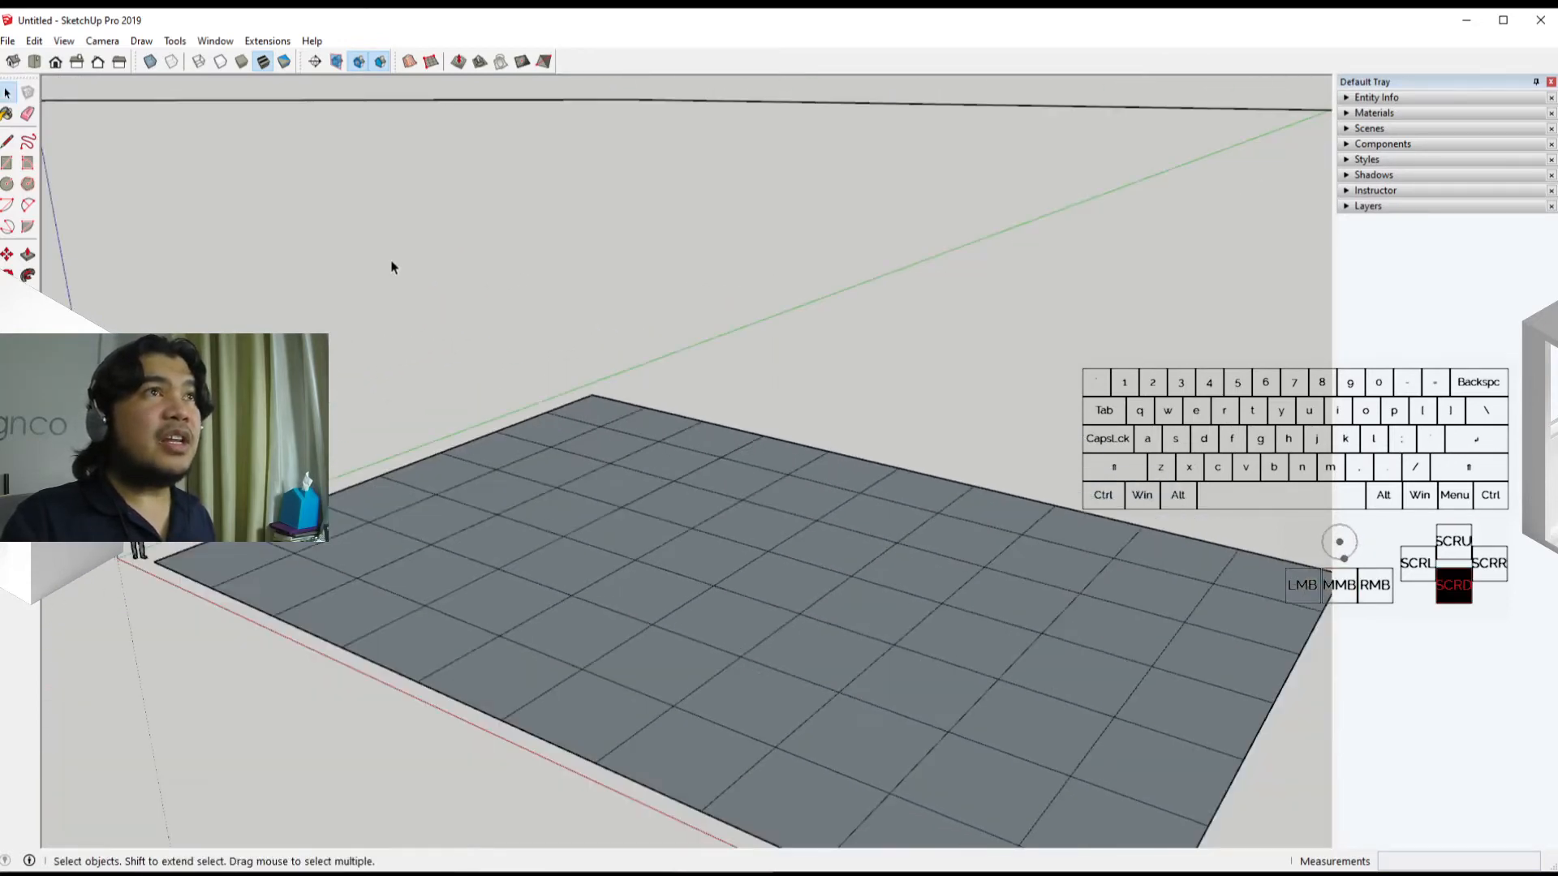
shift+middle_drag(558, 551, 514, 533)
scroll(370, 545, up, 2)
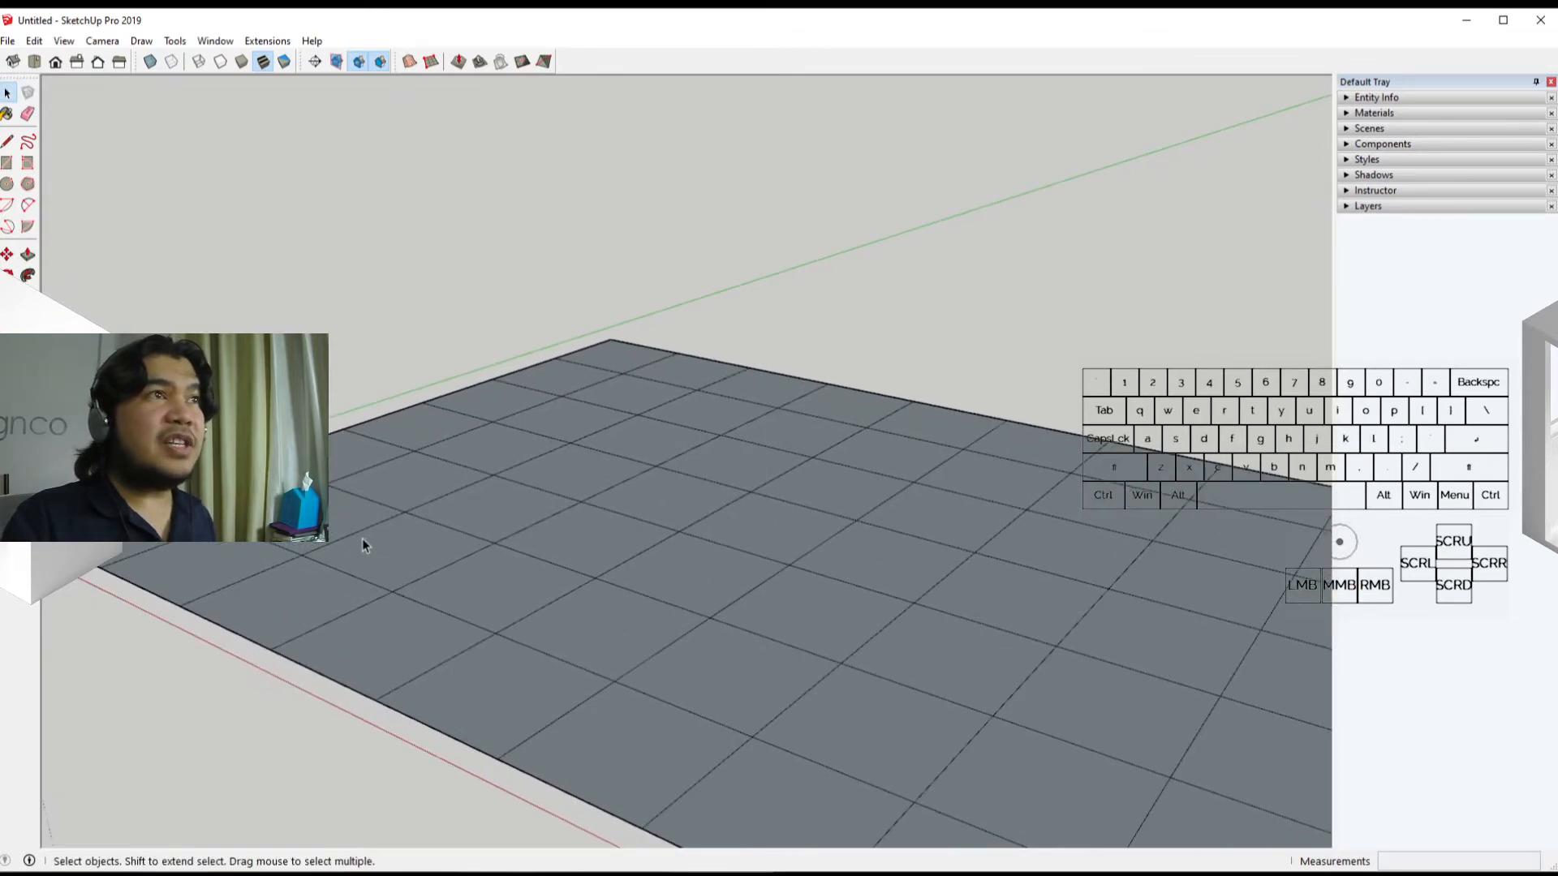
middle_drag(359, 538, 386, 579)
scroll(392, 611, down, 2)
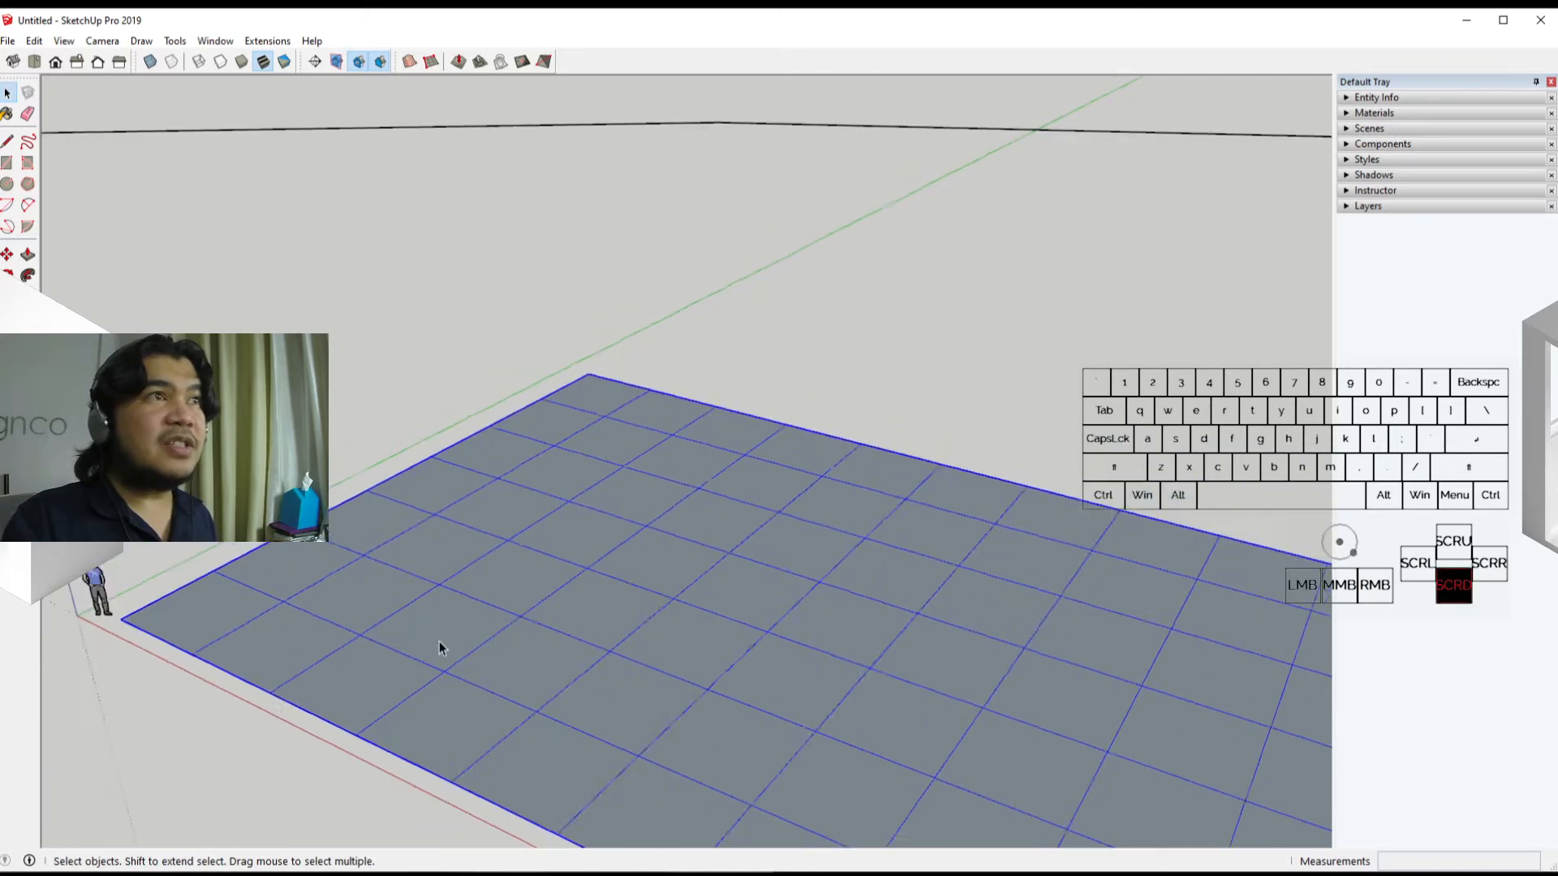
middle_drag(412, 646, 452, 515)
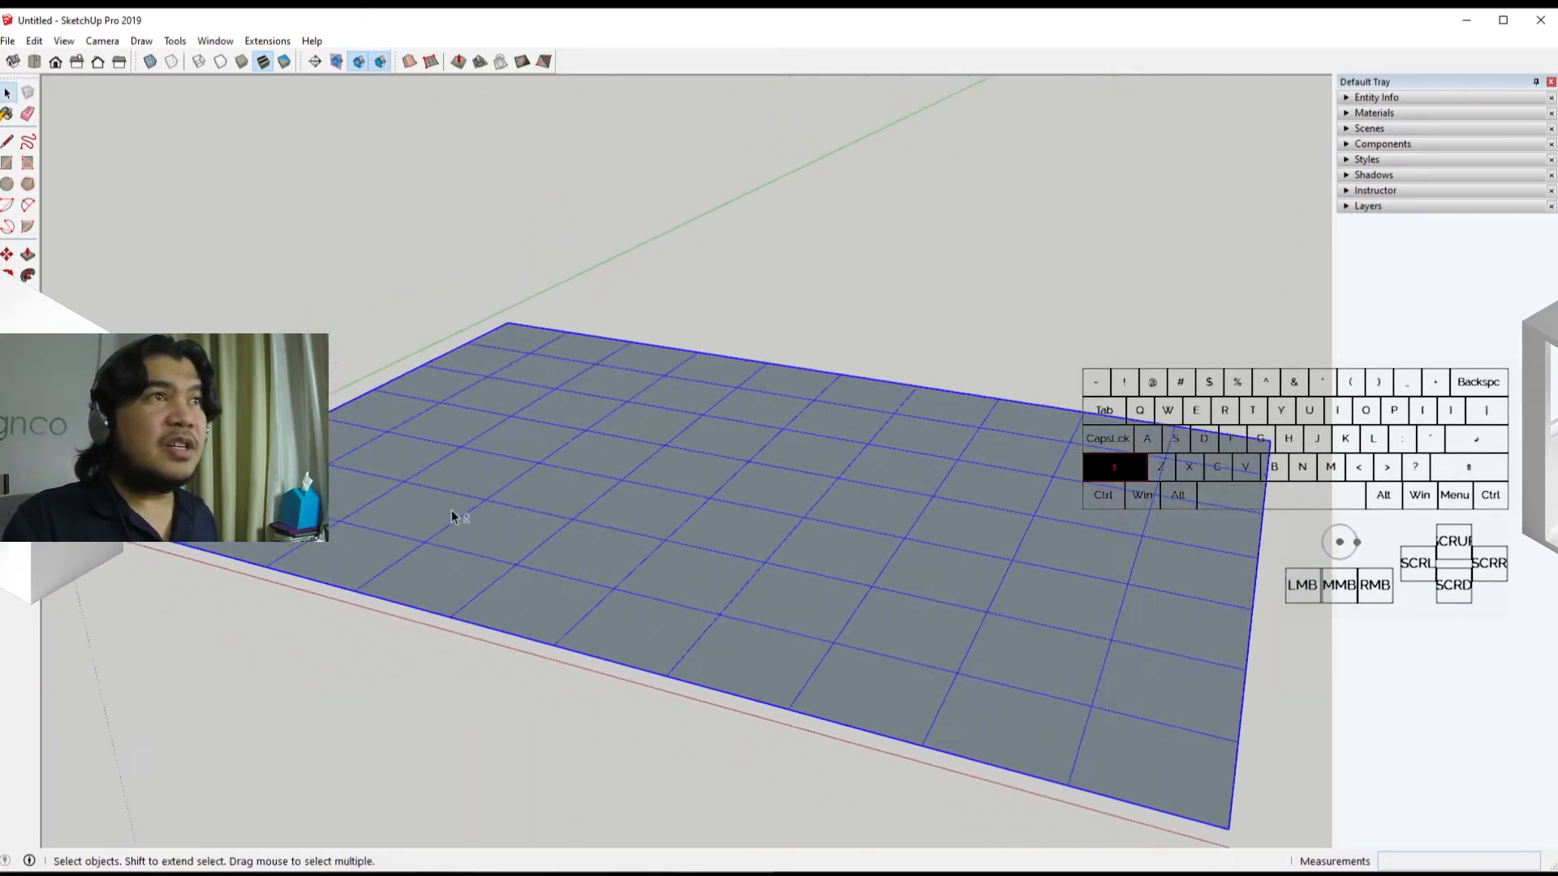
Step: Open the grid group for editing and select a single cell edge near its corner by the origin
double_click(496, 535)
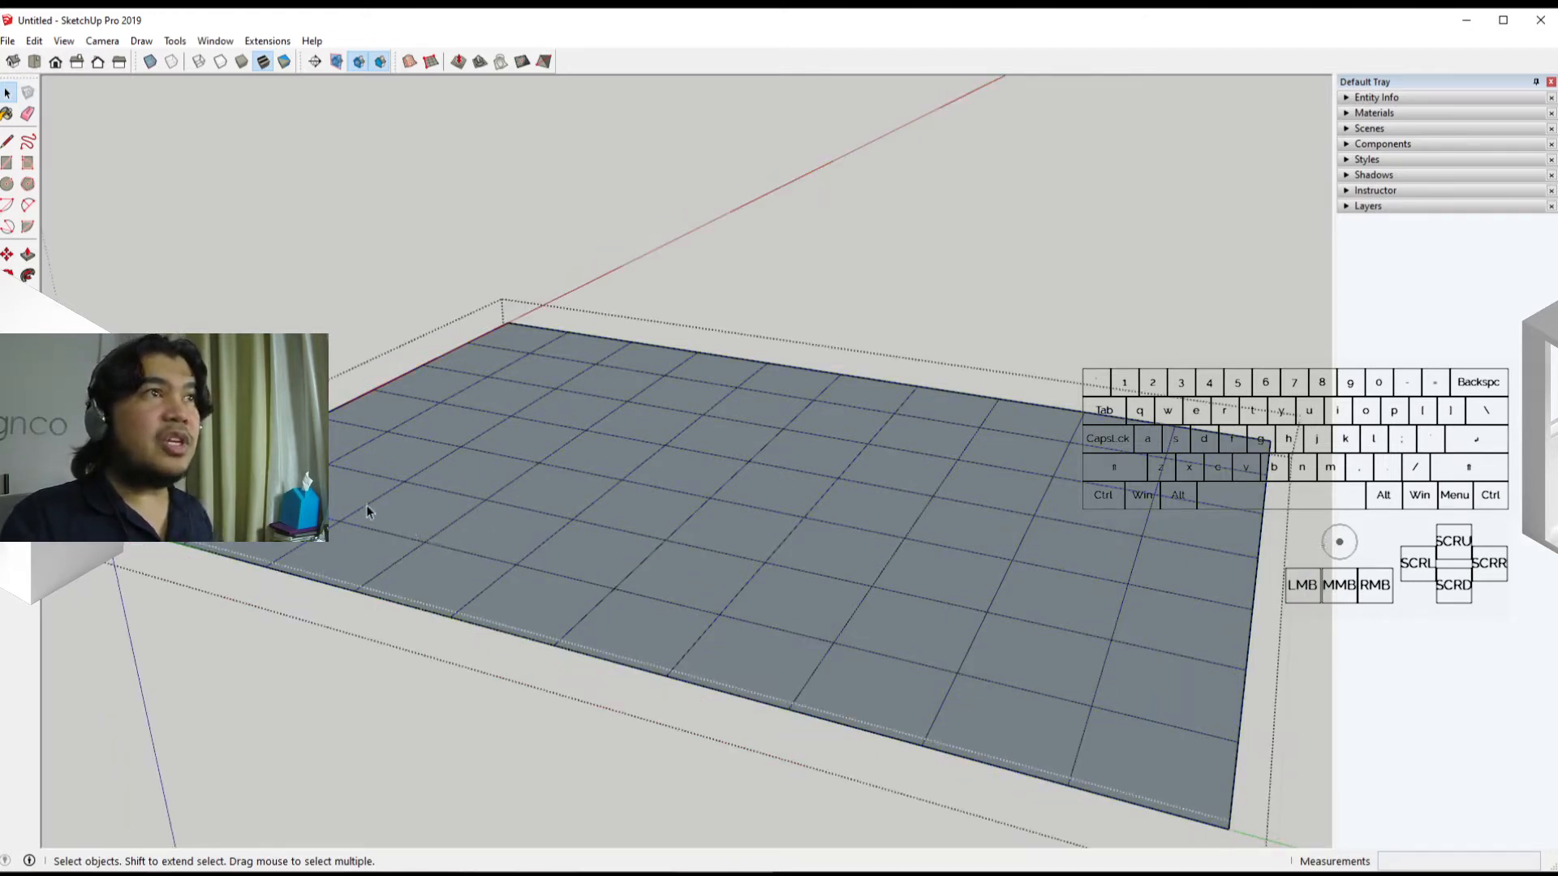
click(406, 484)
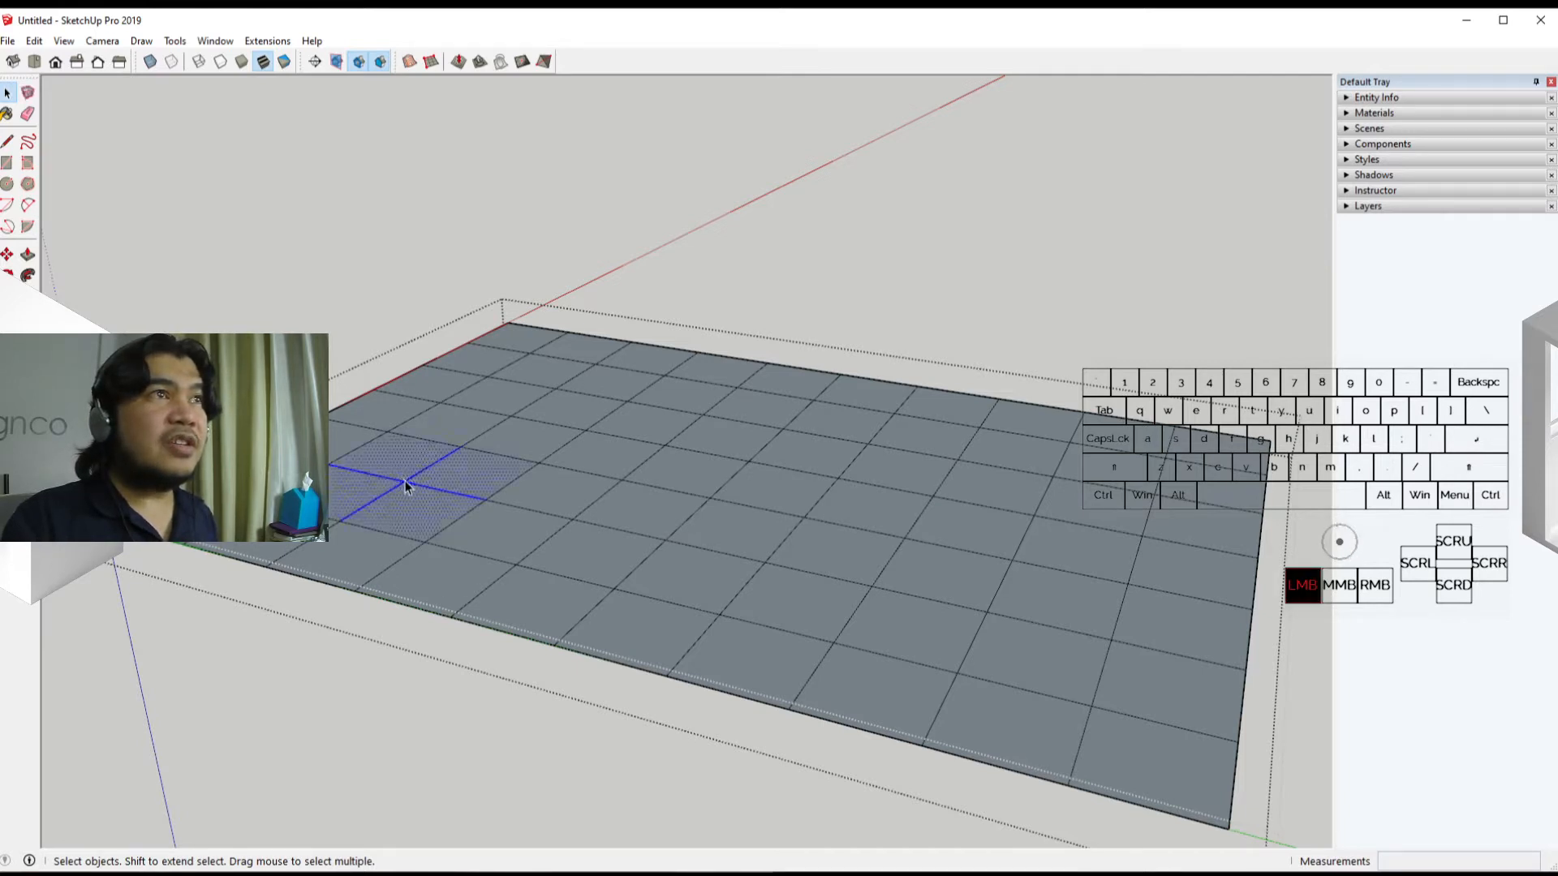
click(403, 468)
click(420, 474)
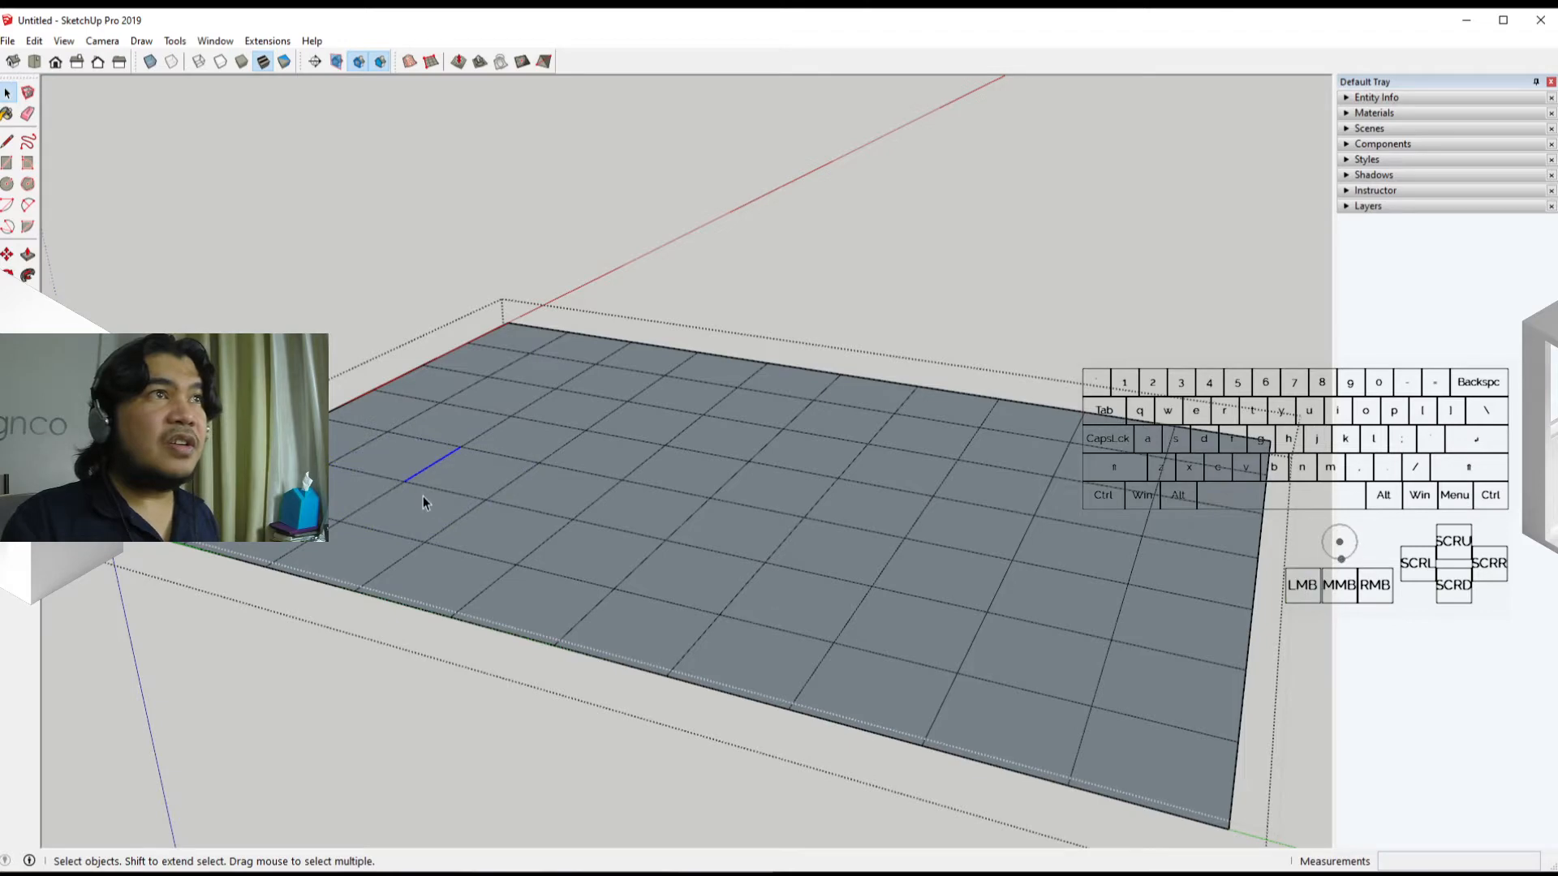
scroll(422, 495, up, 2)
middle_drag(421, 495, 394, 506)
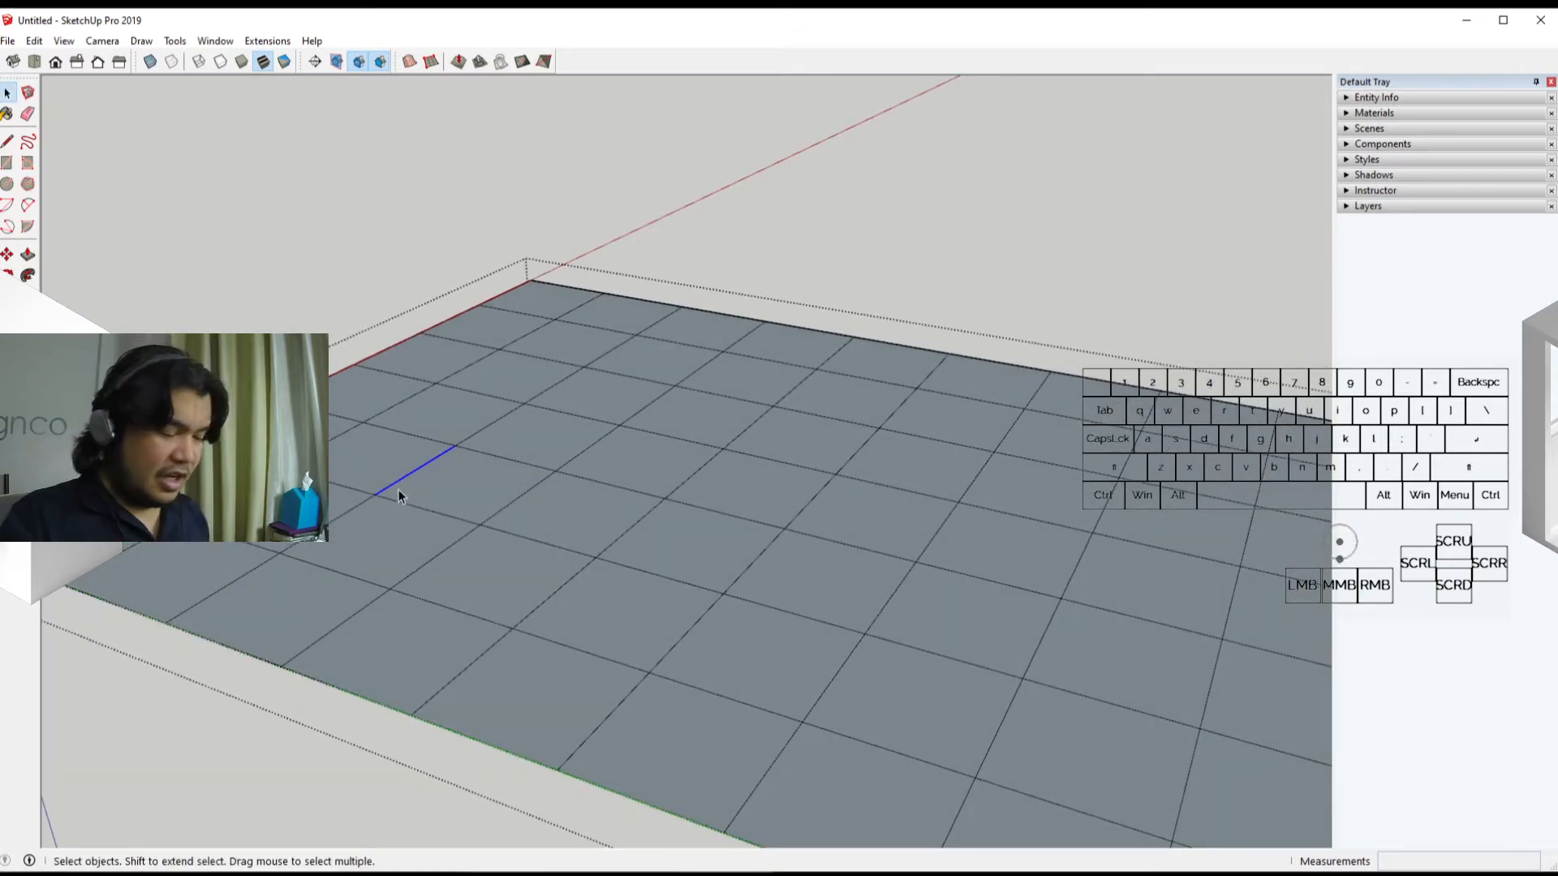
key(m)
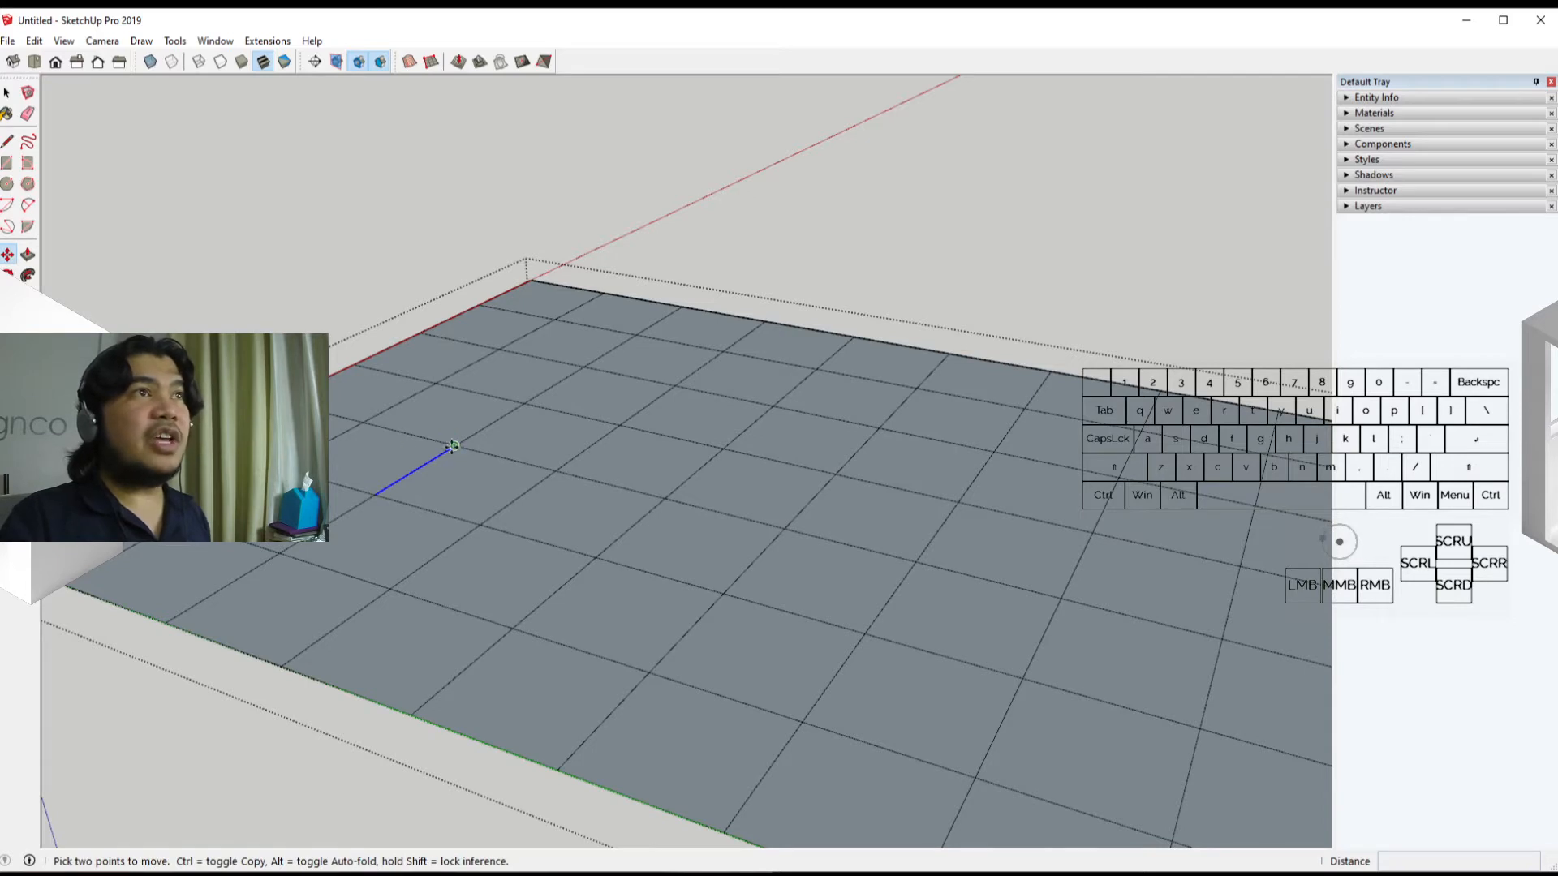
click(276, 468)
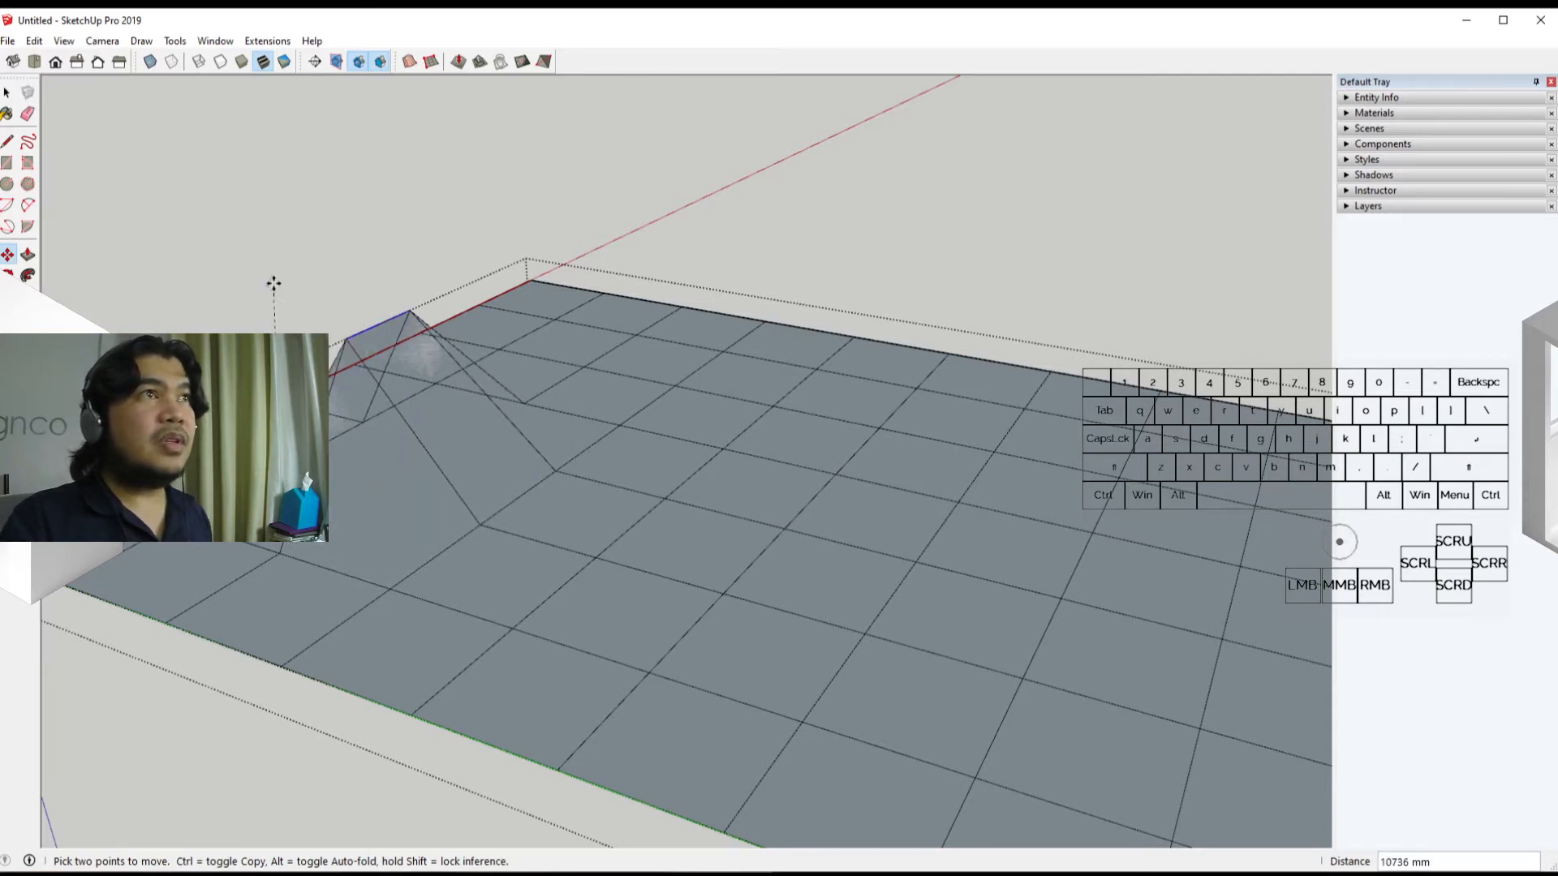
middle_drag(341, 381, 166, 588)
key(ctrl)
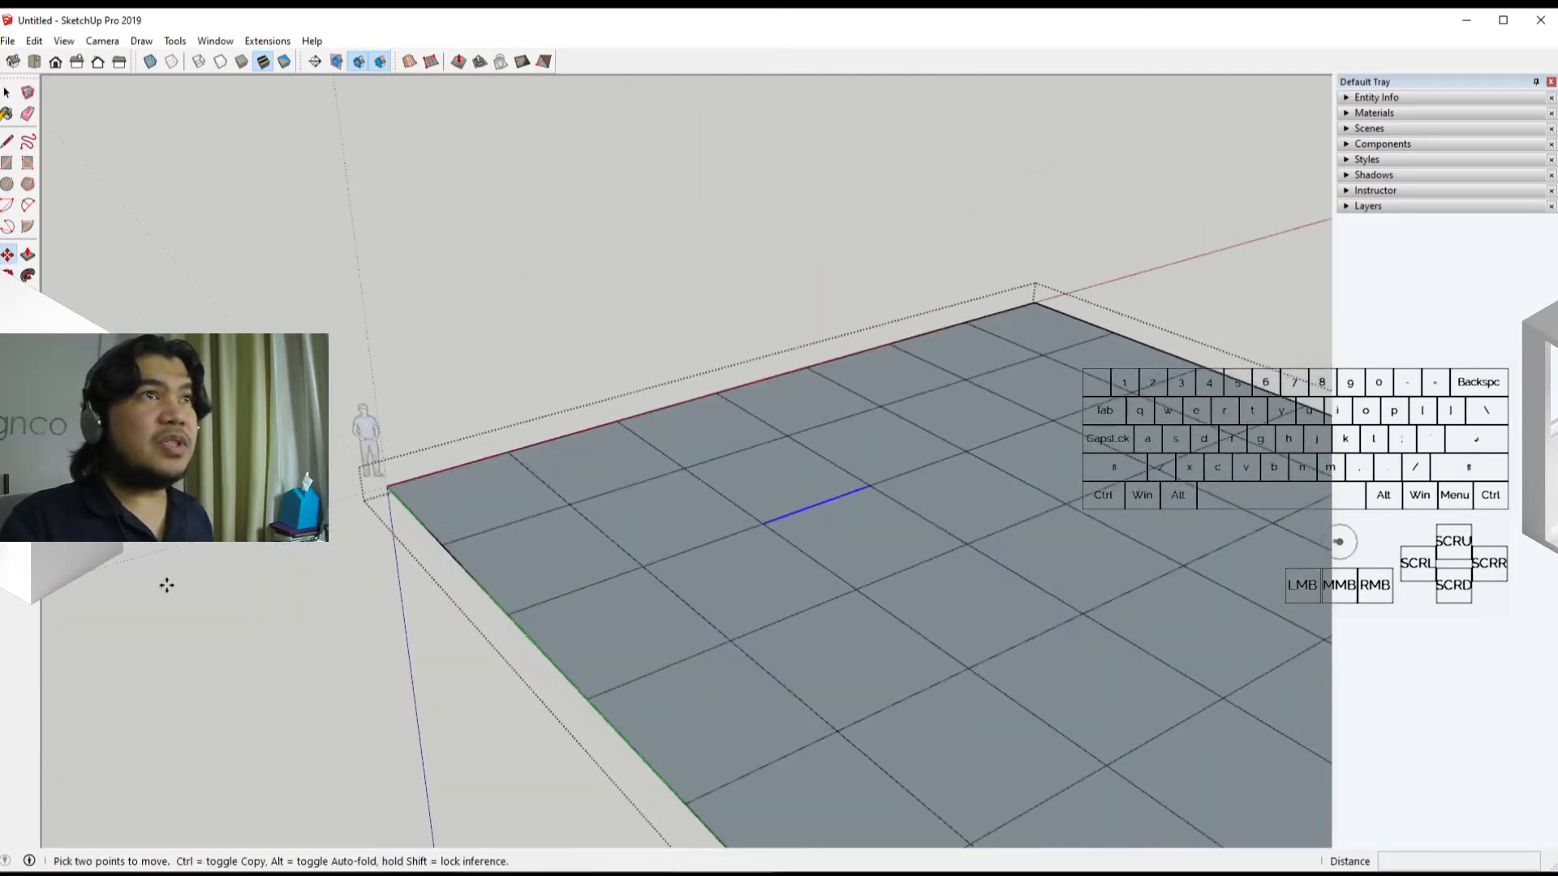
Step: Move the selected cell edge straight up along the blue axis to form a raised ridge in the mesh
shift+middle_drag(814, 529, 653, 493)
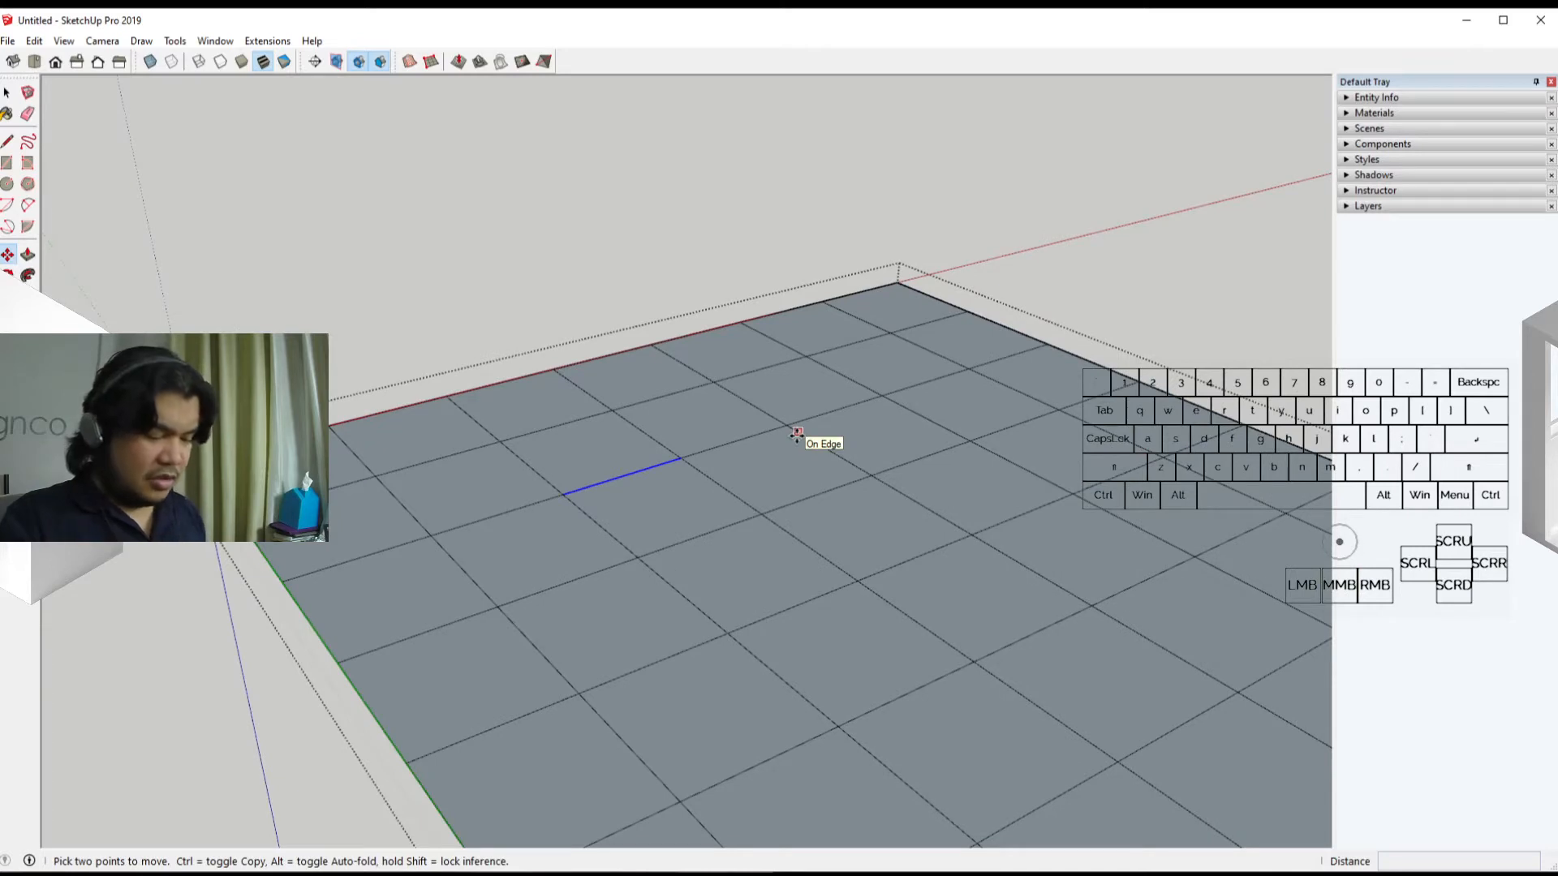
click(1143, 317)
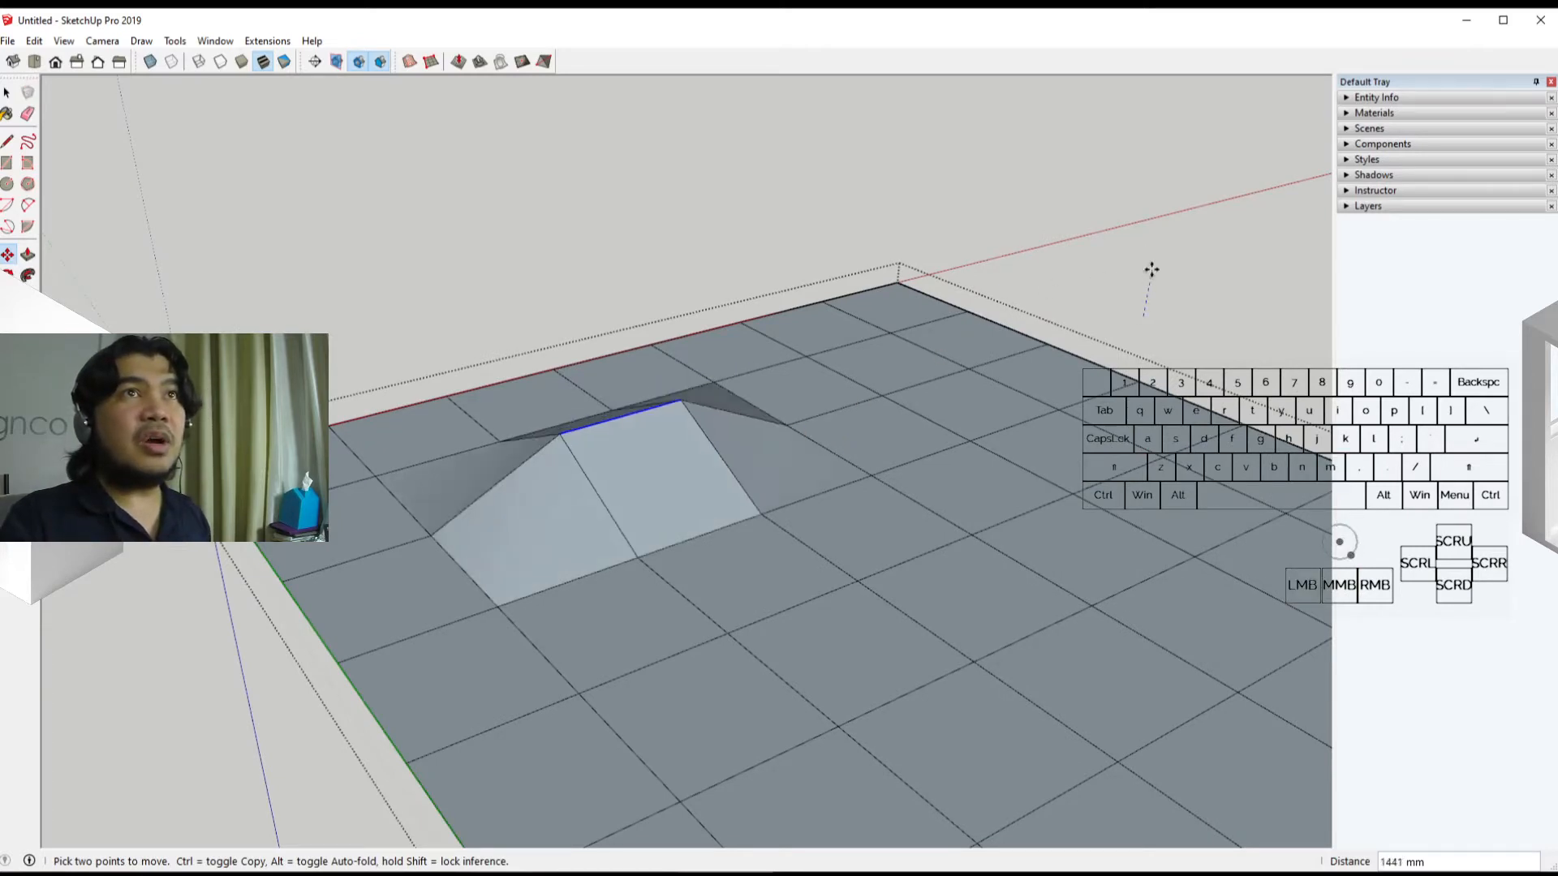
click(1136, 214)
key(space)
Step: Raise the parallel cell edge at the foot of the ridge vertically, higher than the first edge
middle_drag(539, 539, 519, 563)
scroll(646, 560, down, 1)
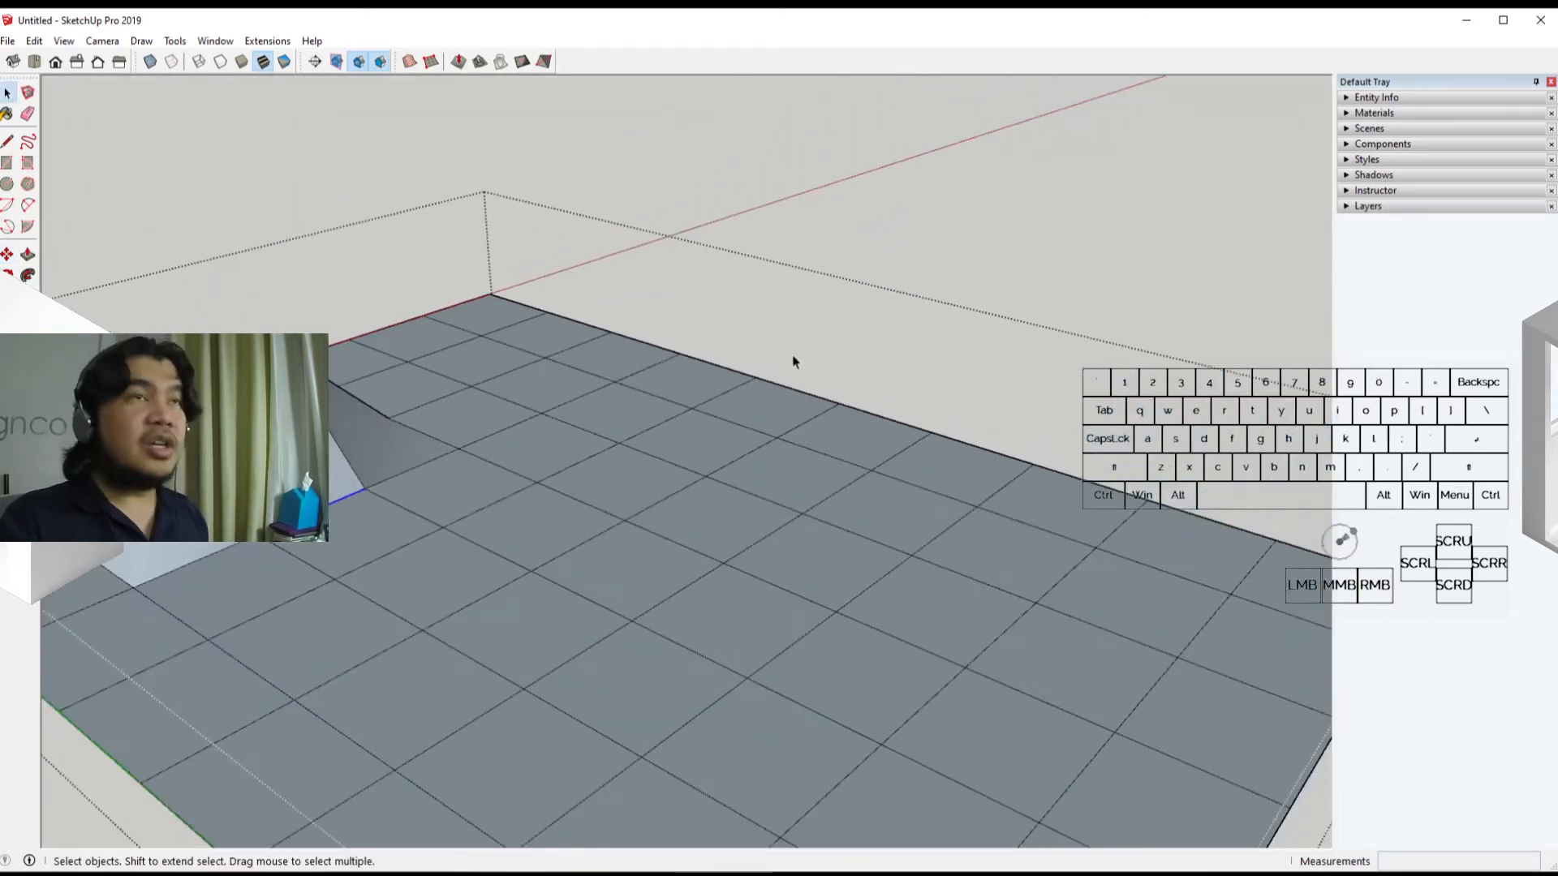
key(m)
click(756, 377)
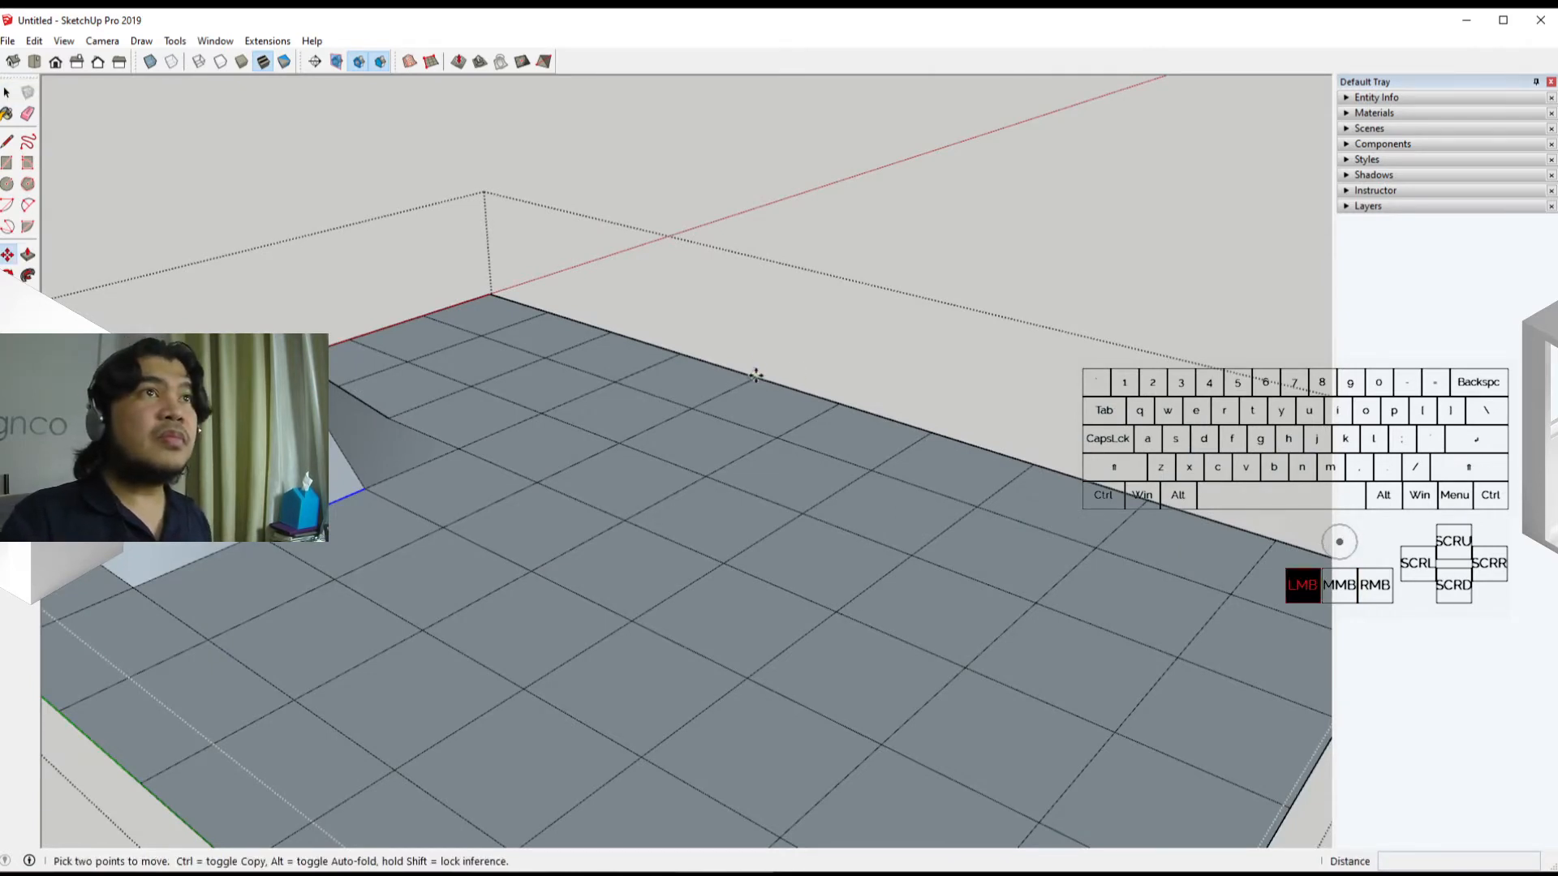
click(760, 213)
Step: Raise the next parallel cell edge at the foot of the slope vertically, extending the hill by one more grid row
middle_drag(474, 491, 619, 549)
key(space)
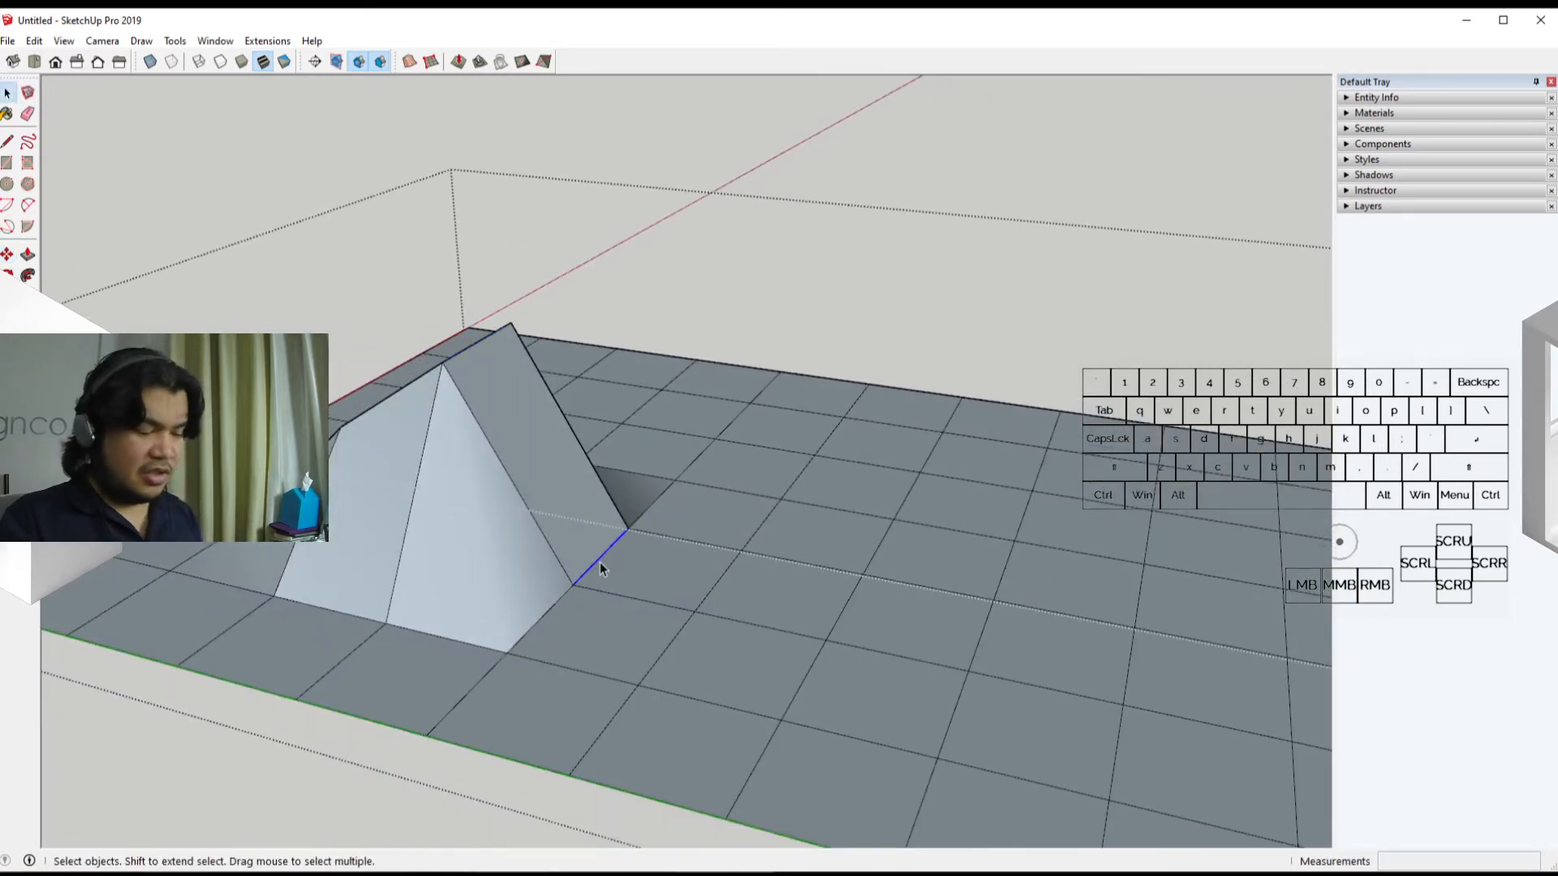
key(m)
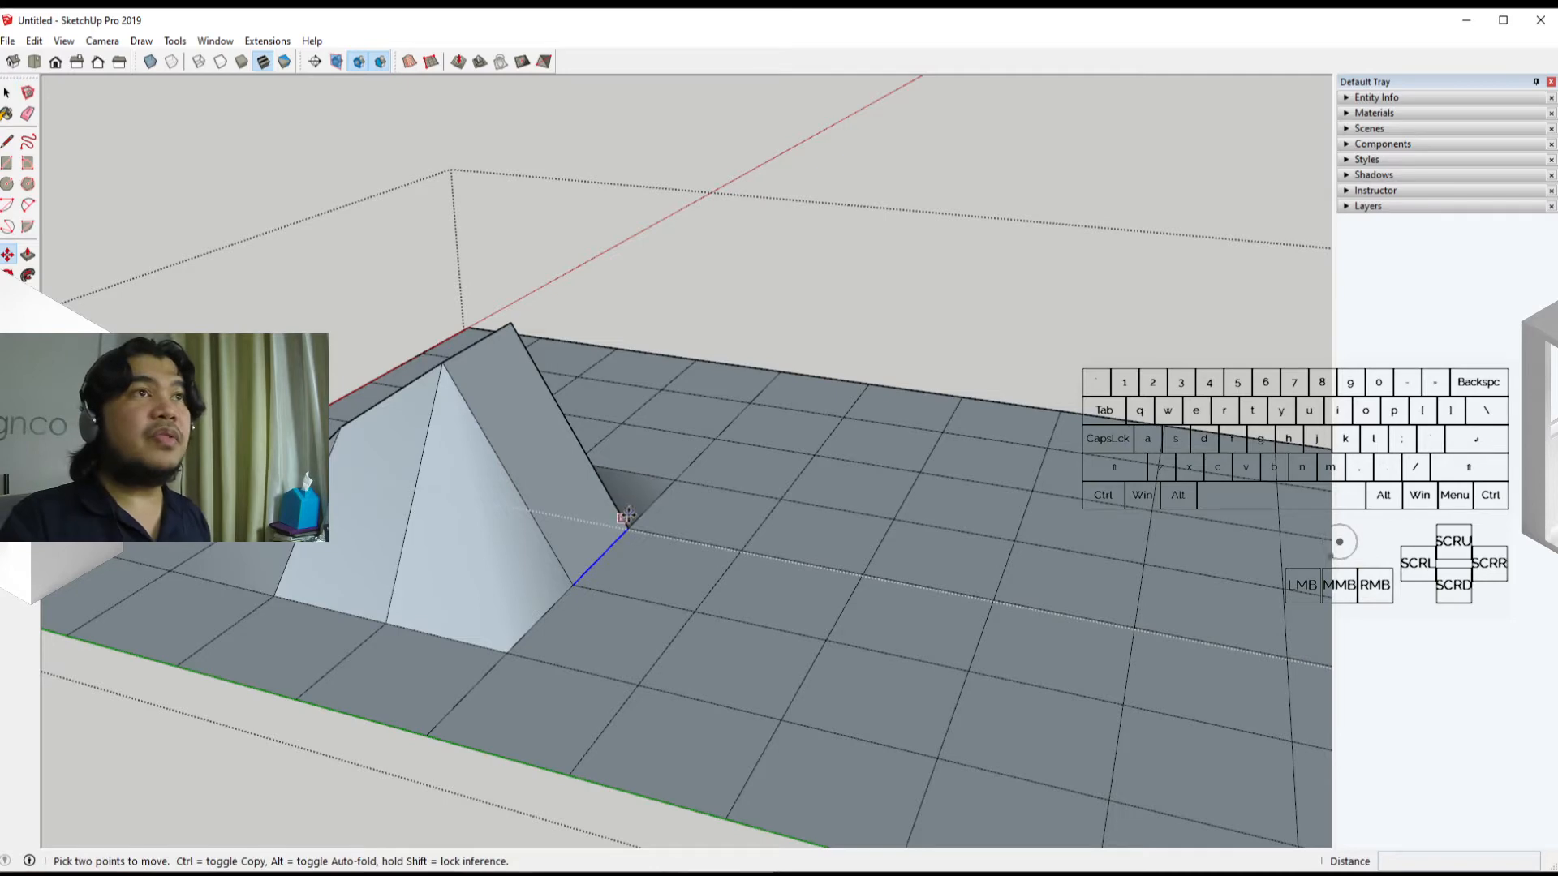
click(781, 374)
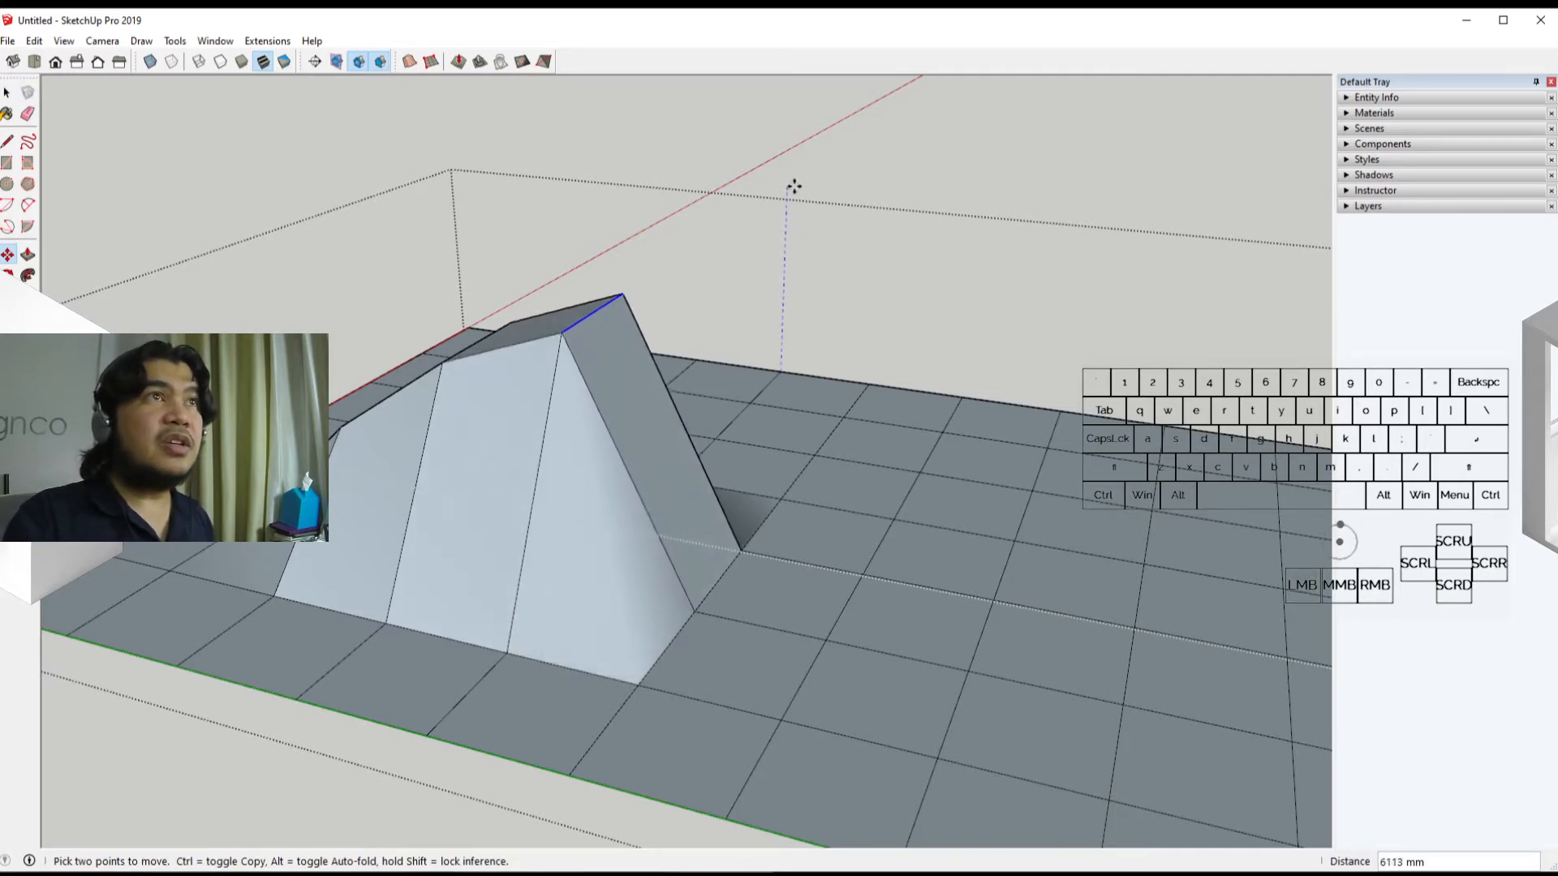
click(725, 532)
key(space)
middle_drag(723, 578, 452, 491)
scroll(470, 479, up, 3)
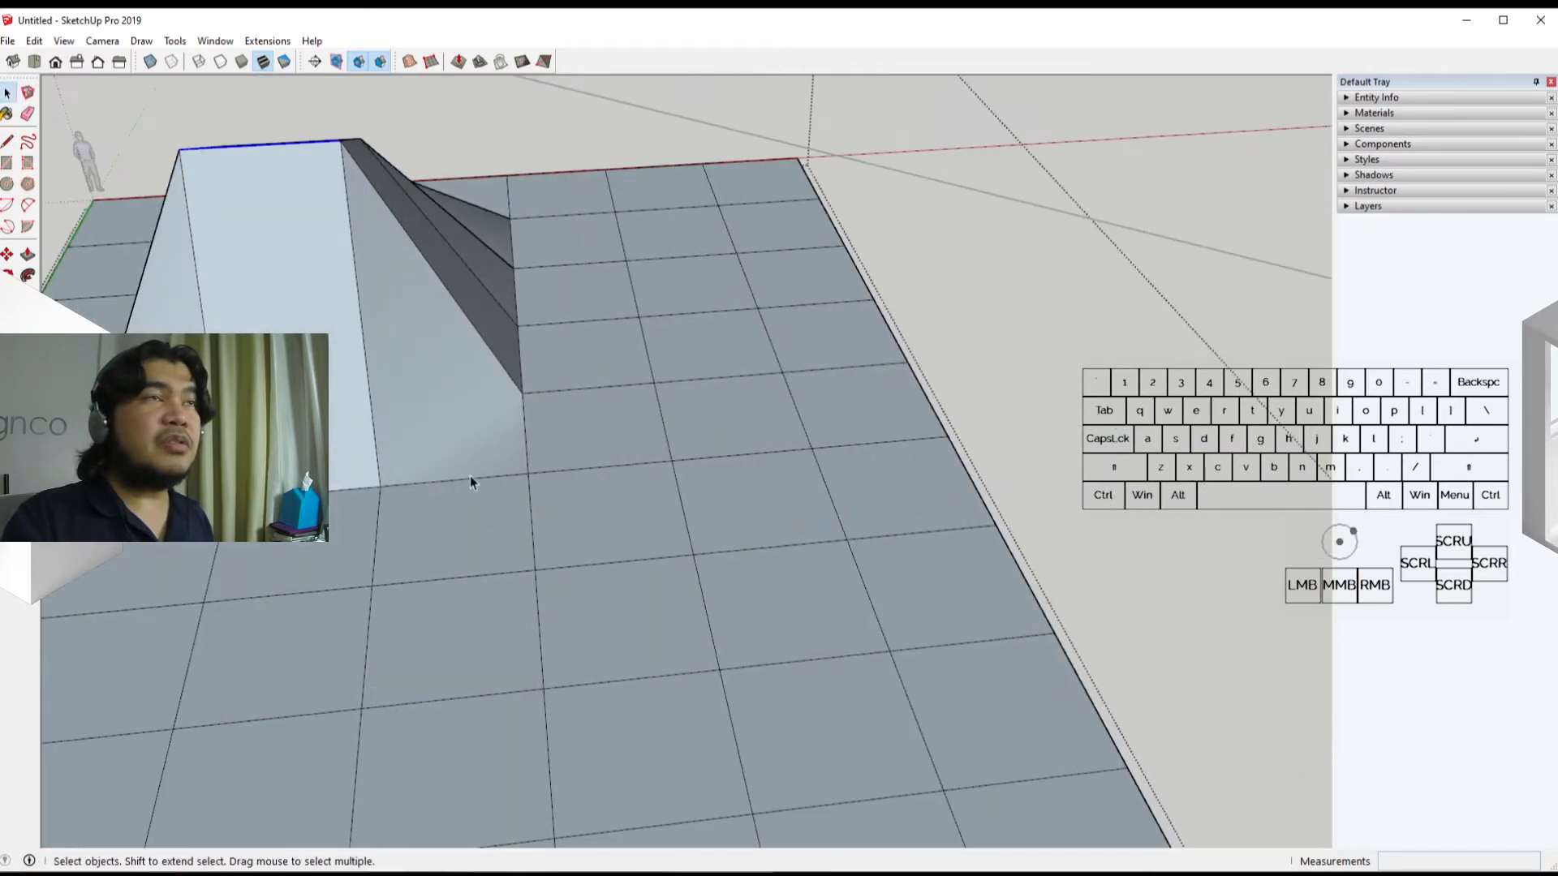
scroll(410, 514, down, 5)
middle_drag(519, 650, 503, 264)
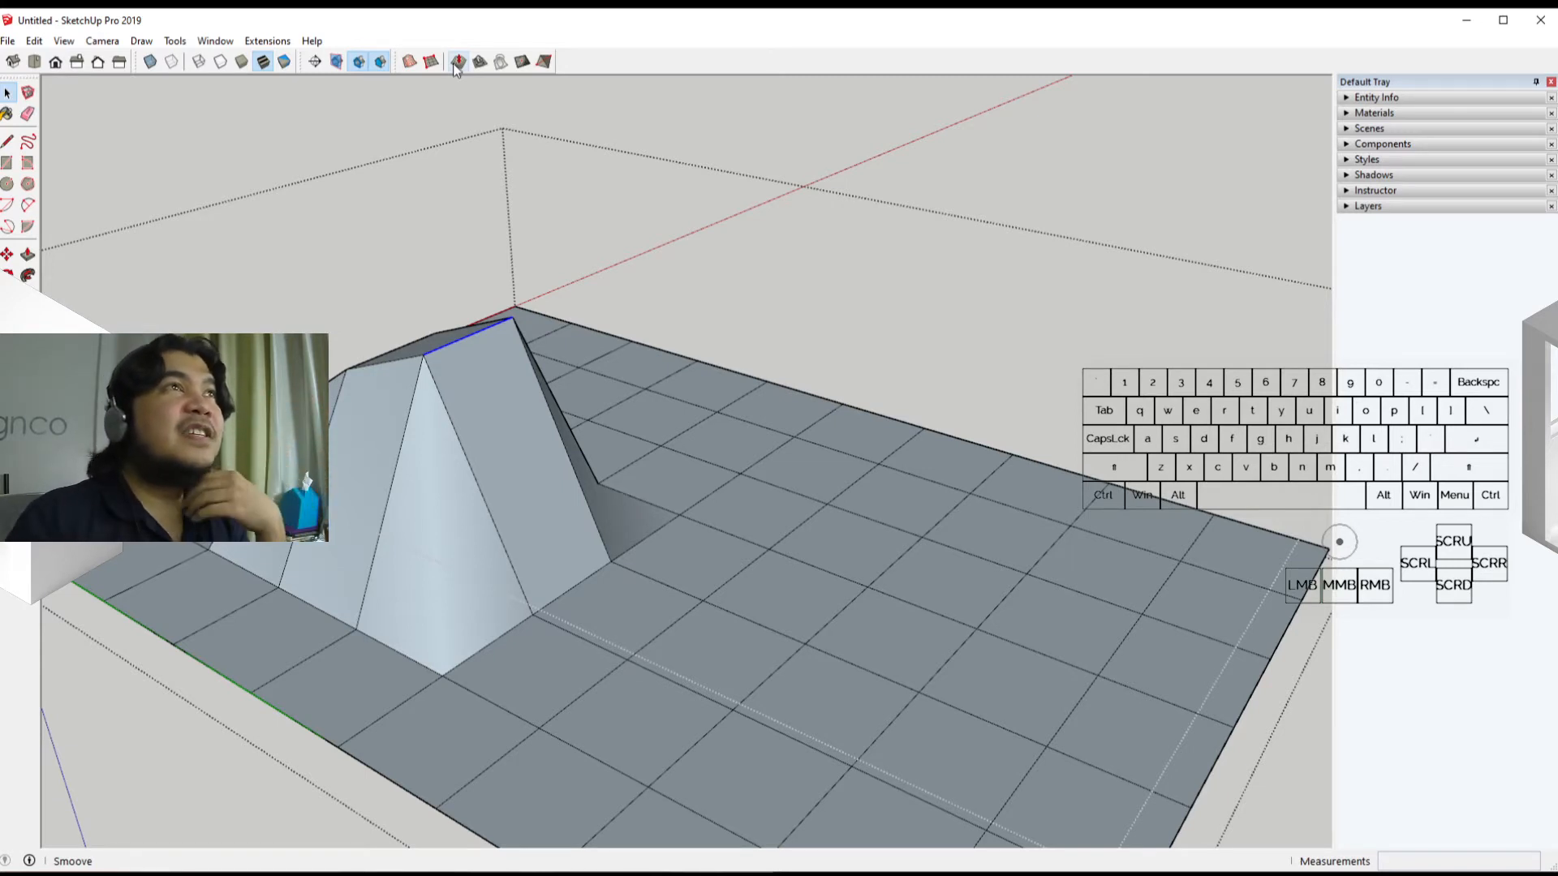
click(694, 457)
click(877, 382)
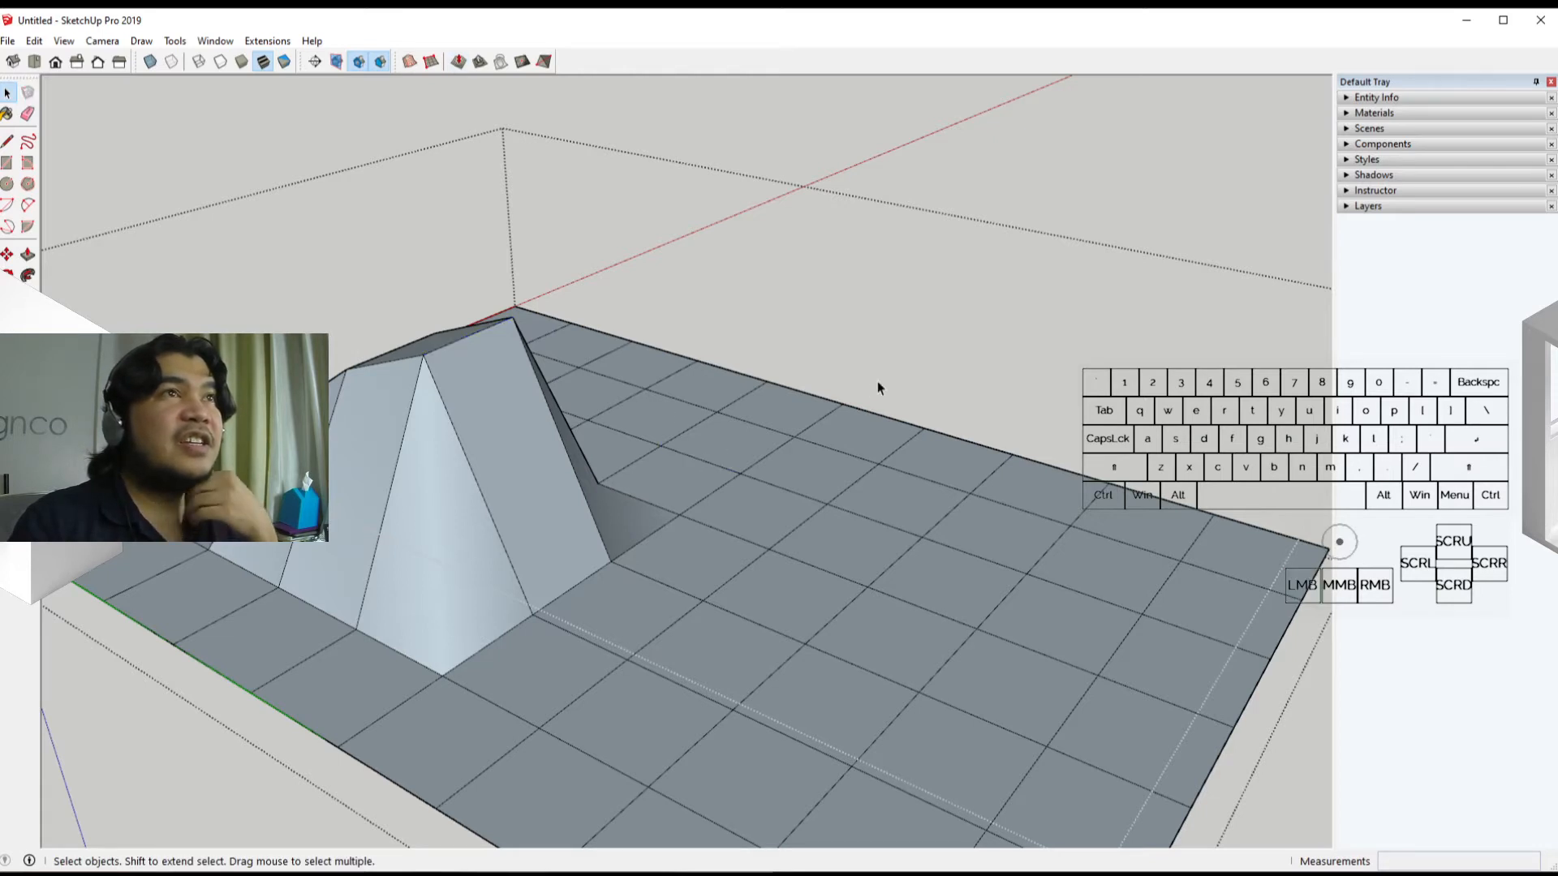
click(878, 381)
click(818, 448)
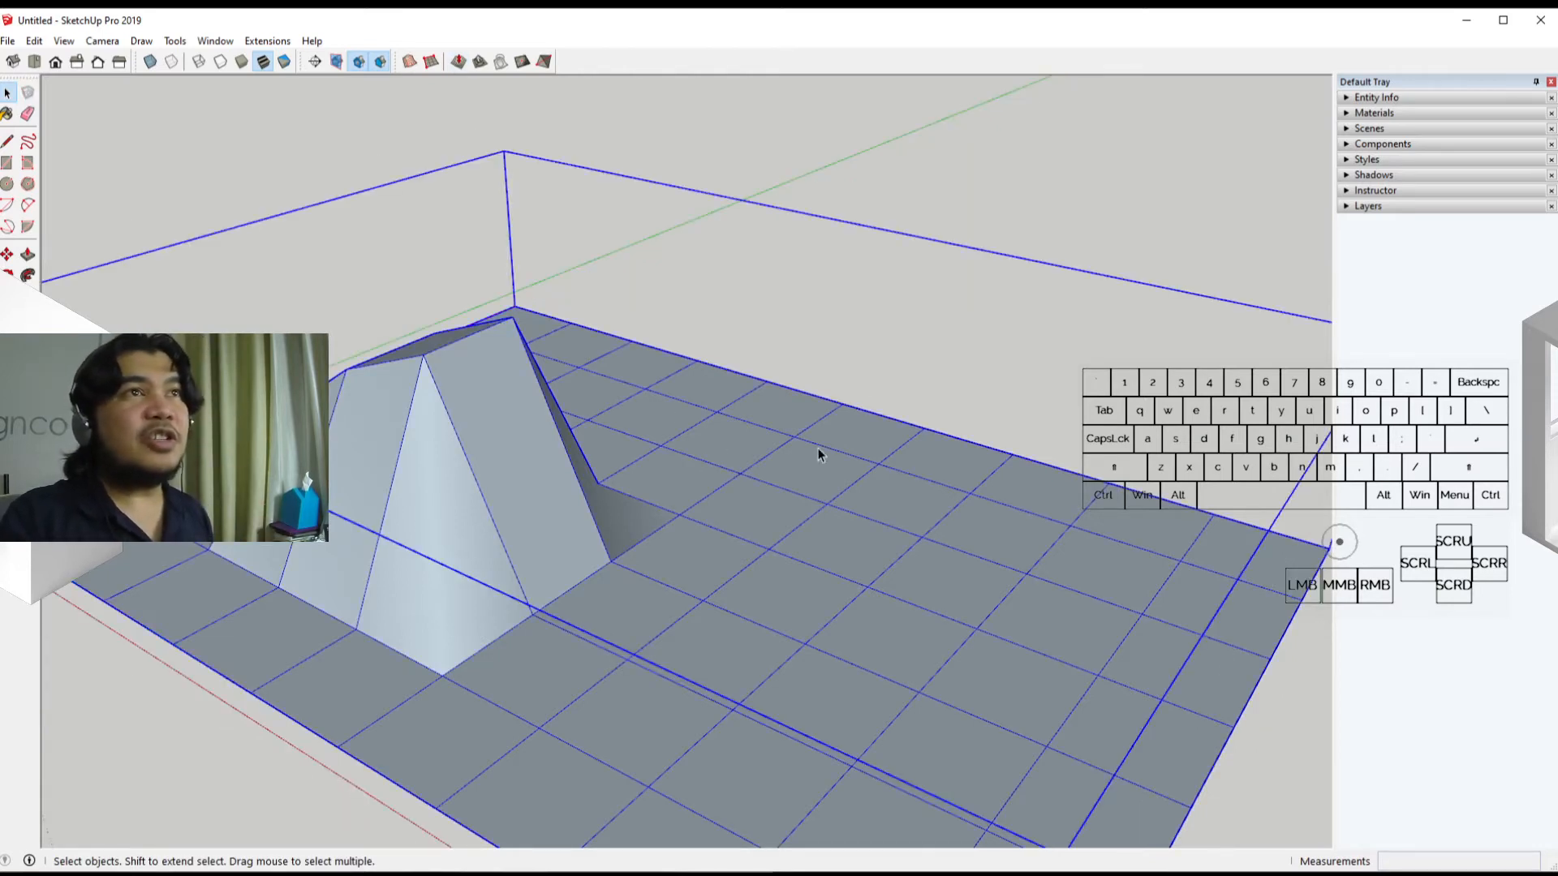
click(461, 67)
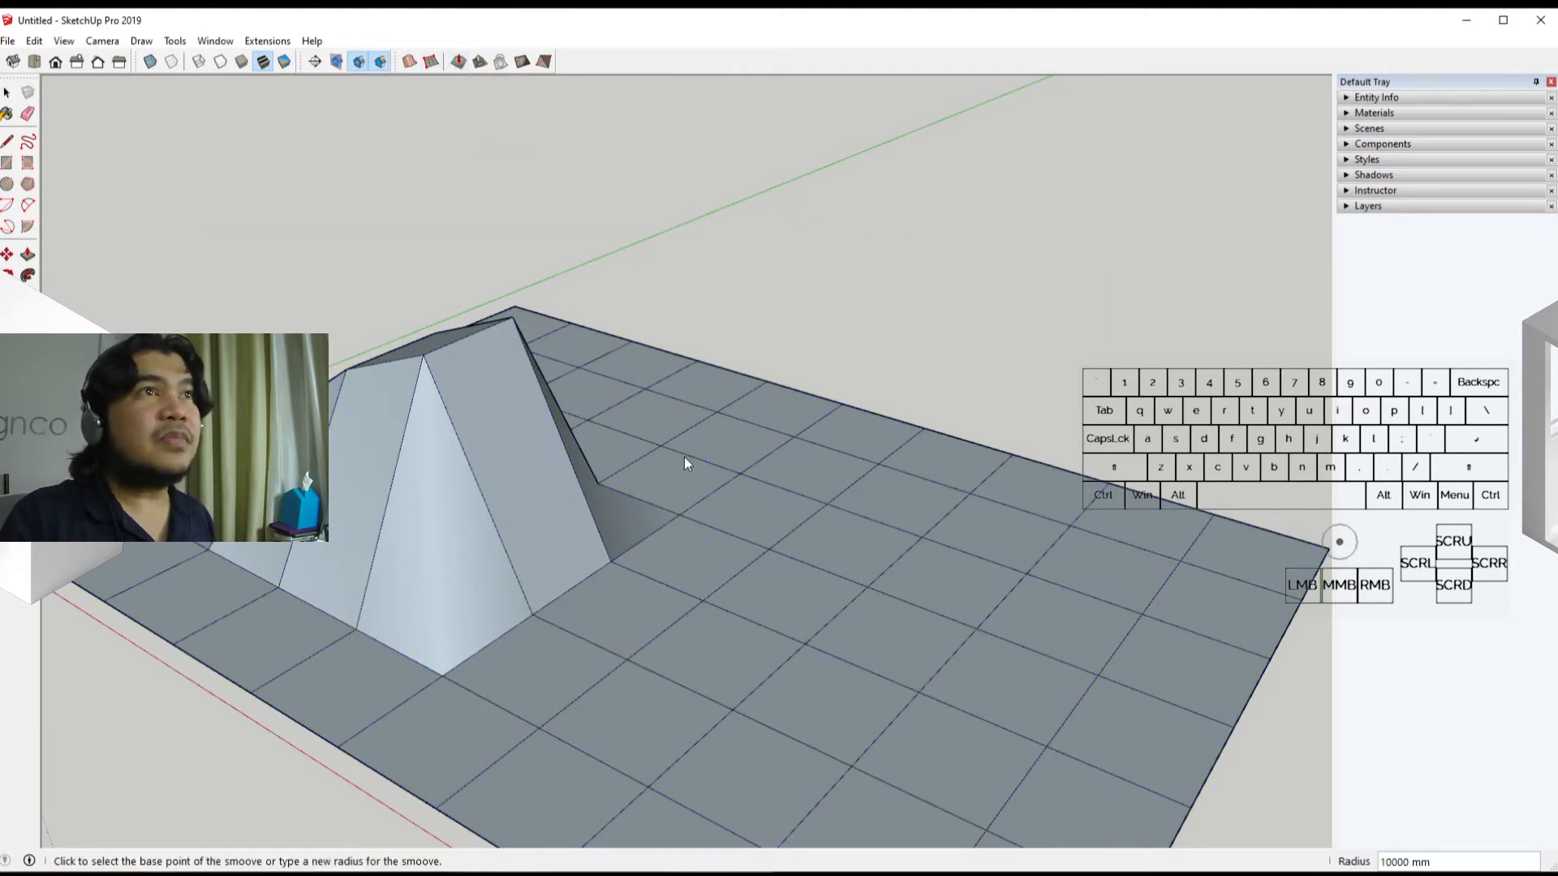
key(space)
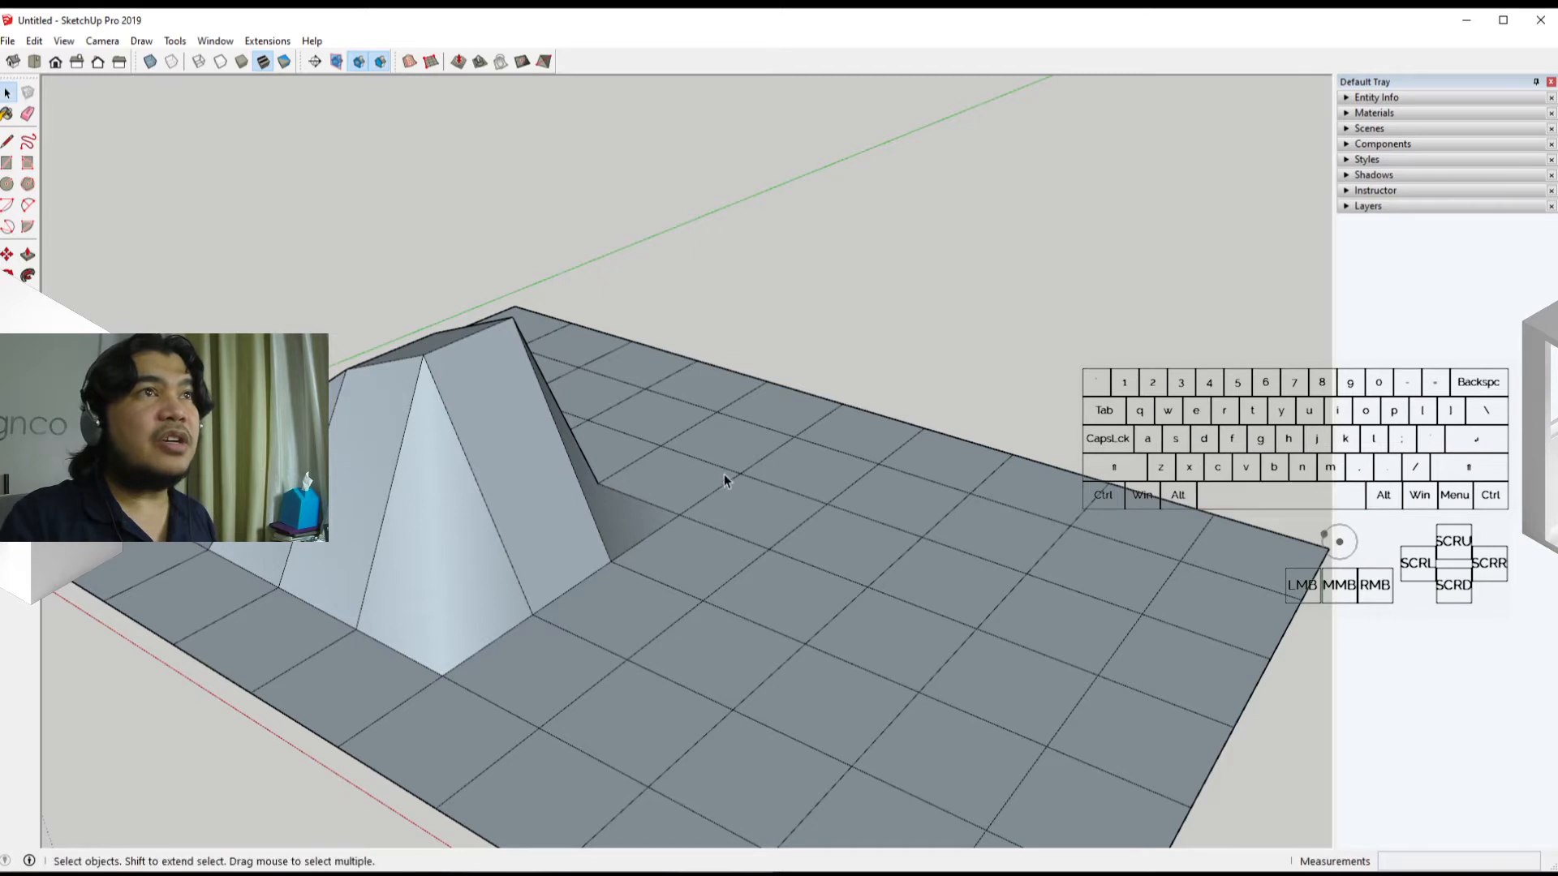
click(724, 478)
double_click(724, 478)
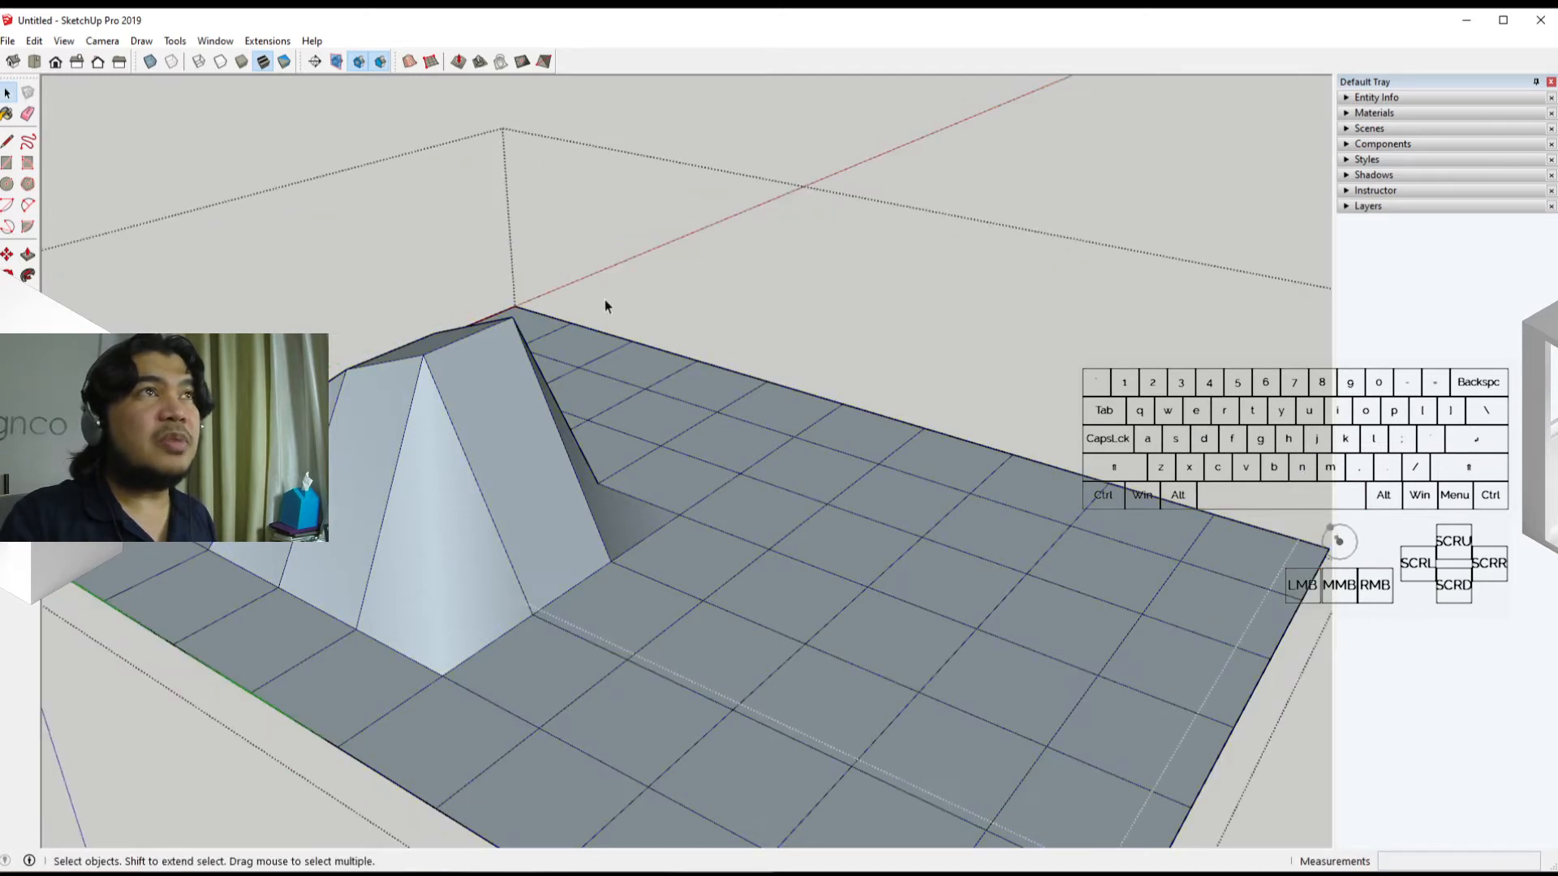
Step: Use Smoove with a 10000 mm radius to raise a broad hill from the flat area beside the steep ridge
click(450, 67)
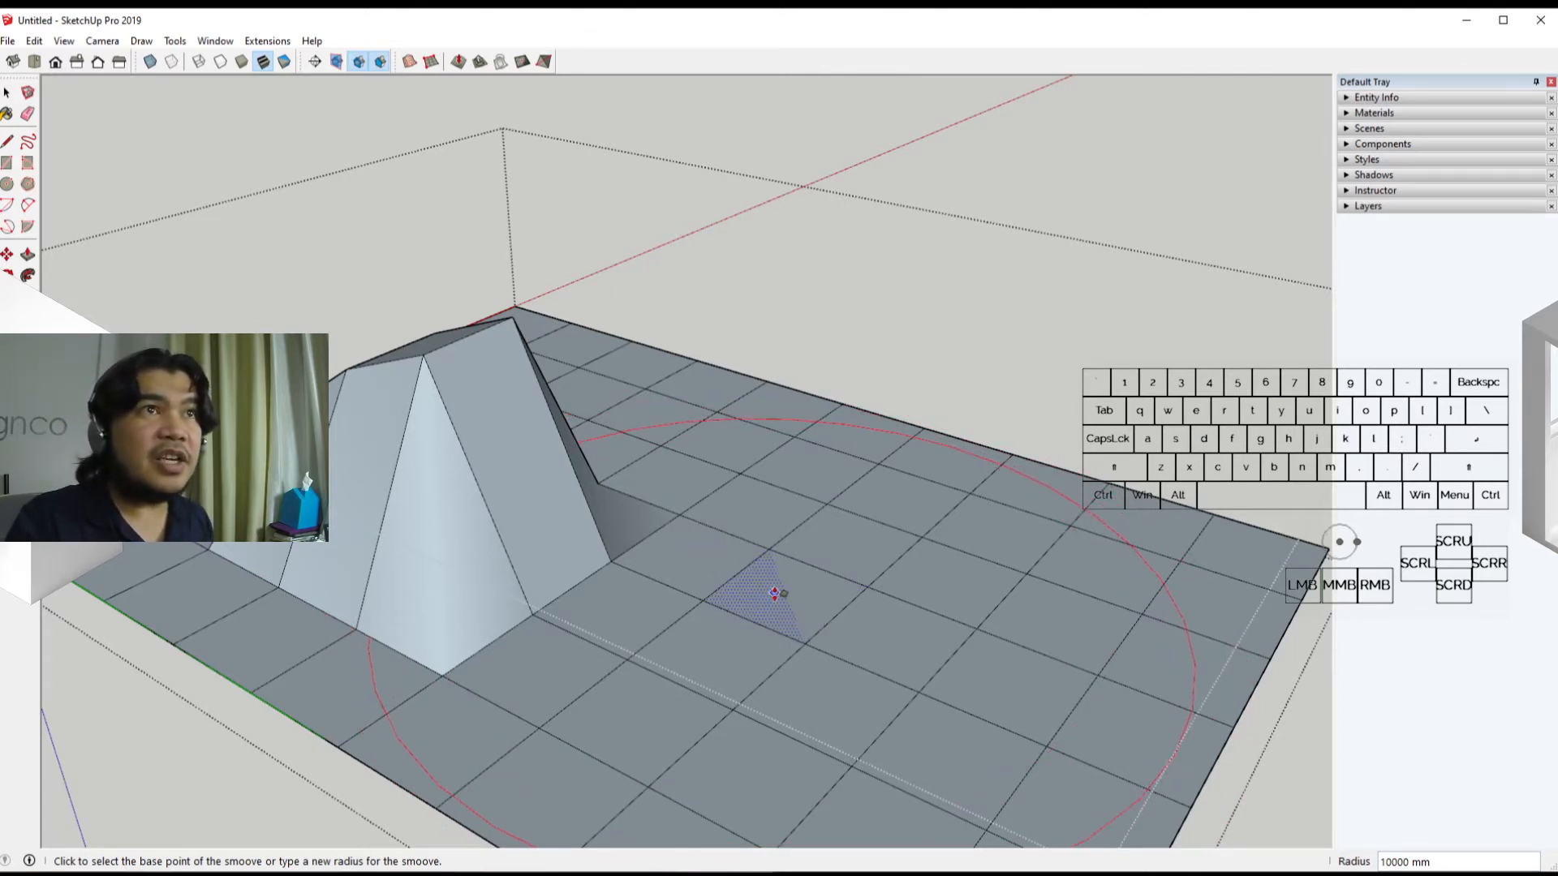
middle_drag(776, 593, 817, 557)
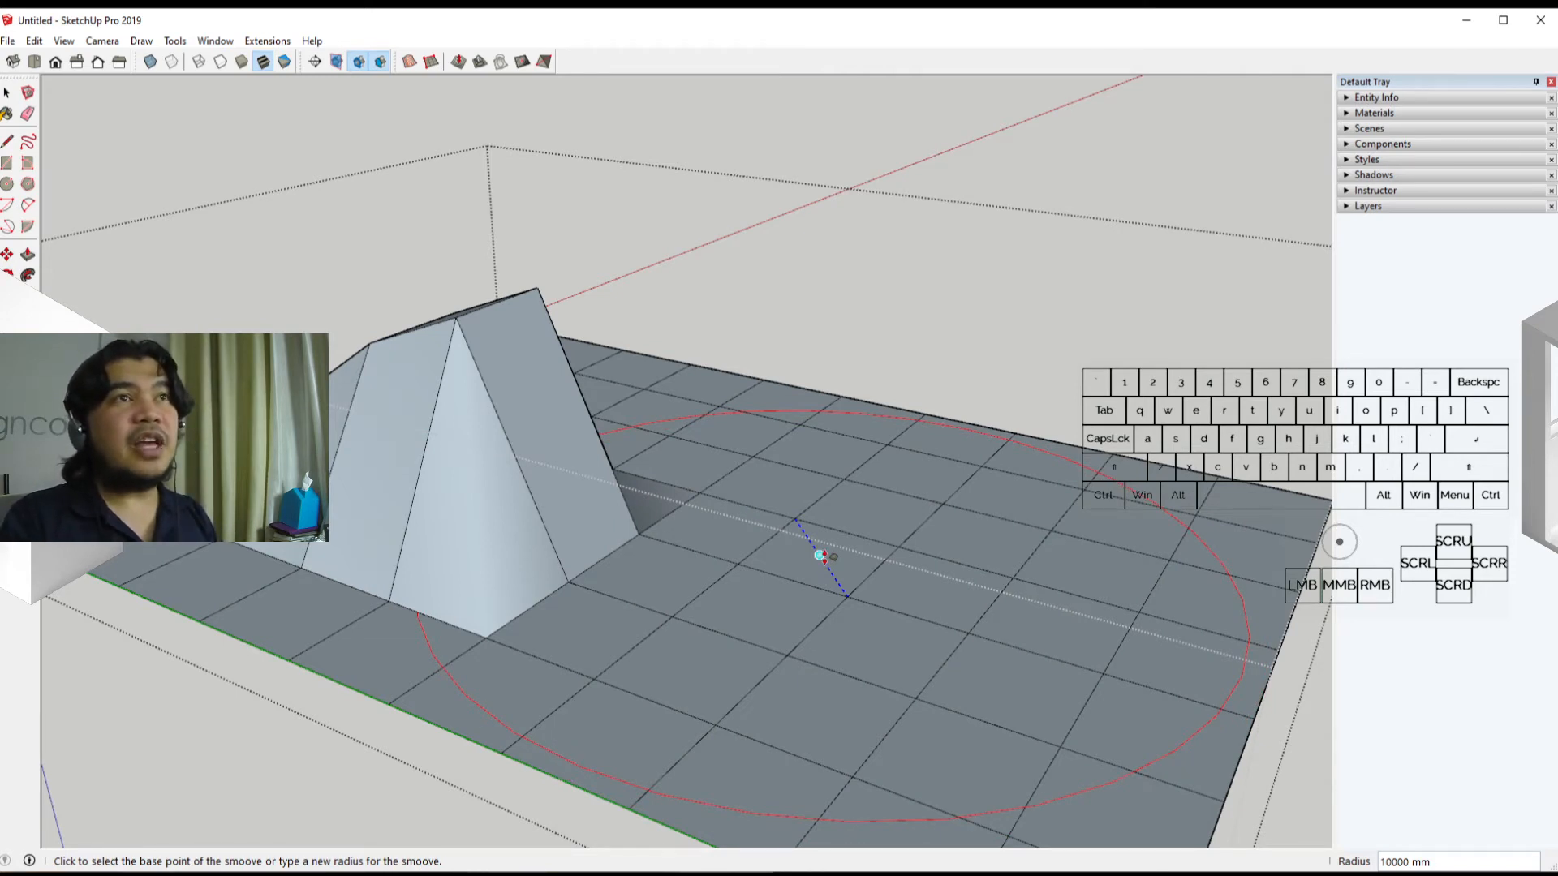
click(820, 555)
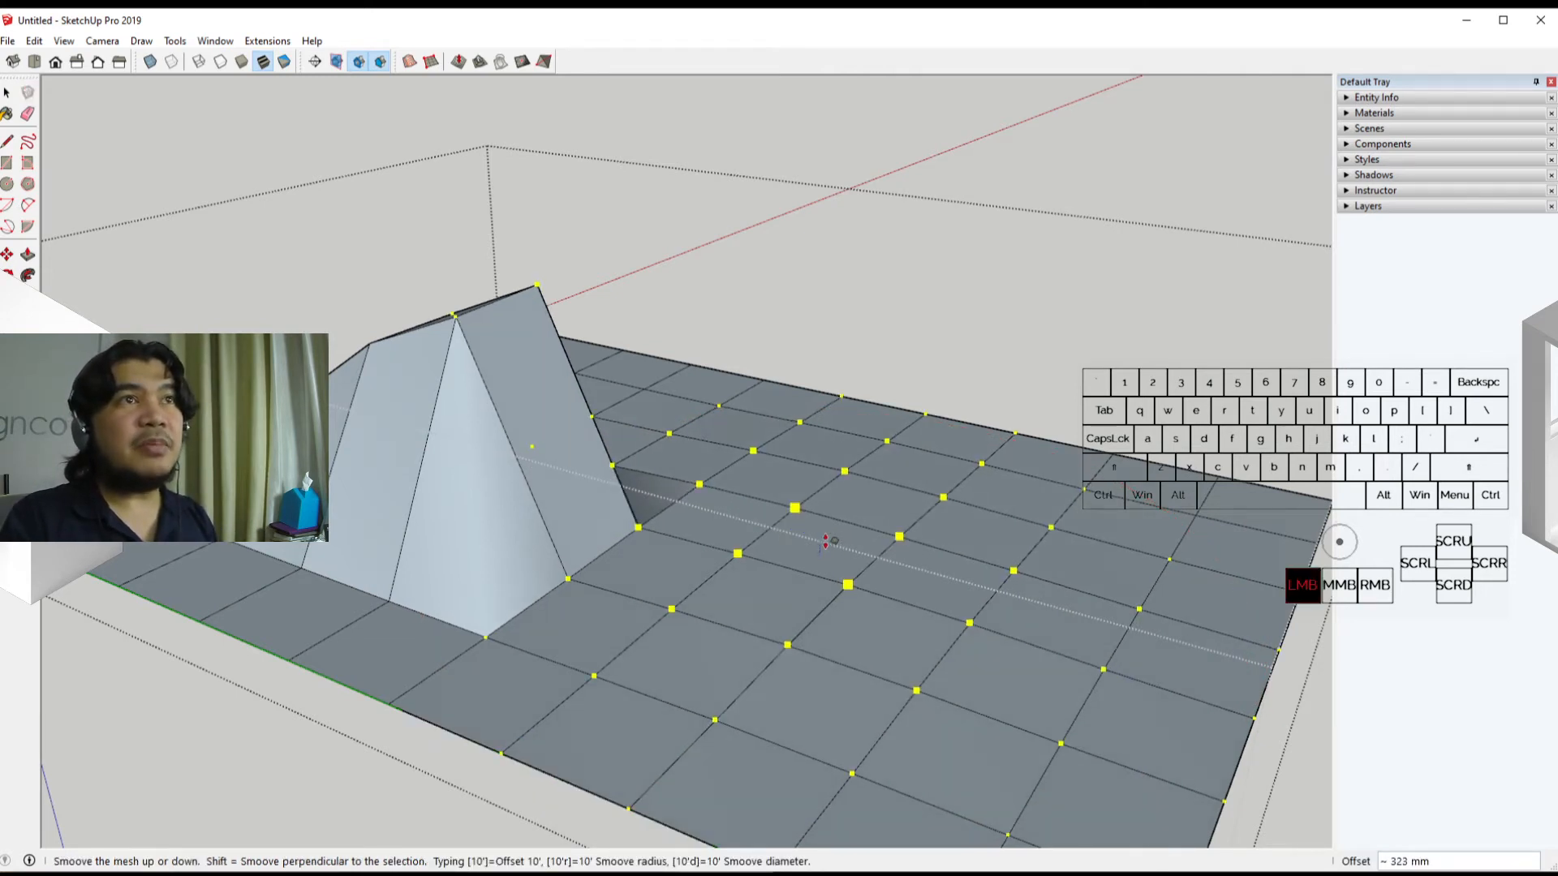
drag(826, 542, 824, 479)
Step: Set the Smoove radius to 5000 mm and push down a mesh vertex on the flank of the broad hill
middle_drag(825, 480, 548, 504)
middle_drag(679, 452, 744, 508)
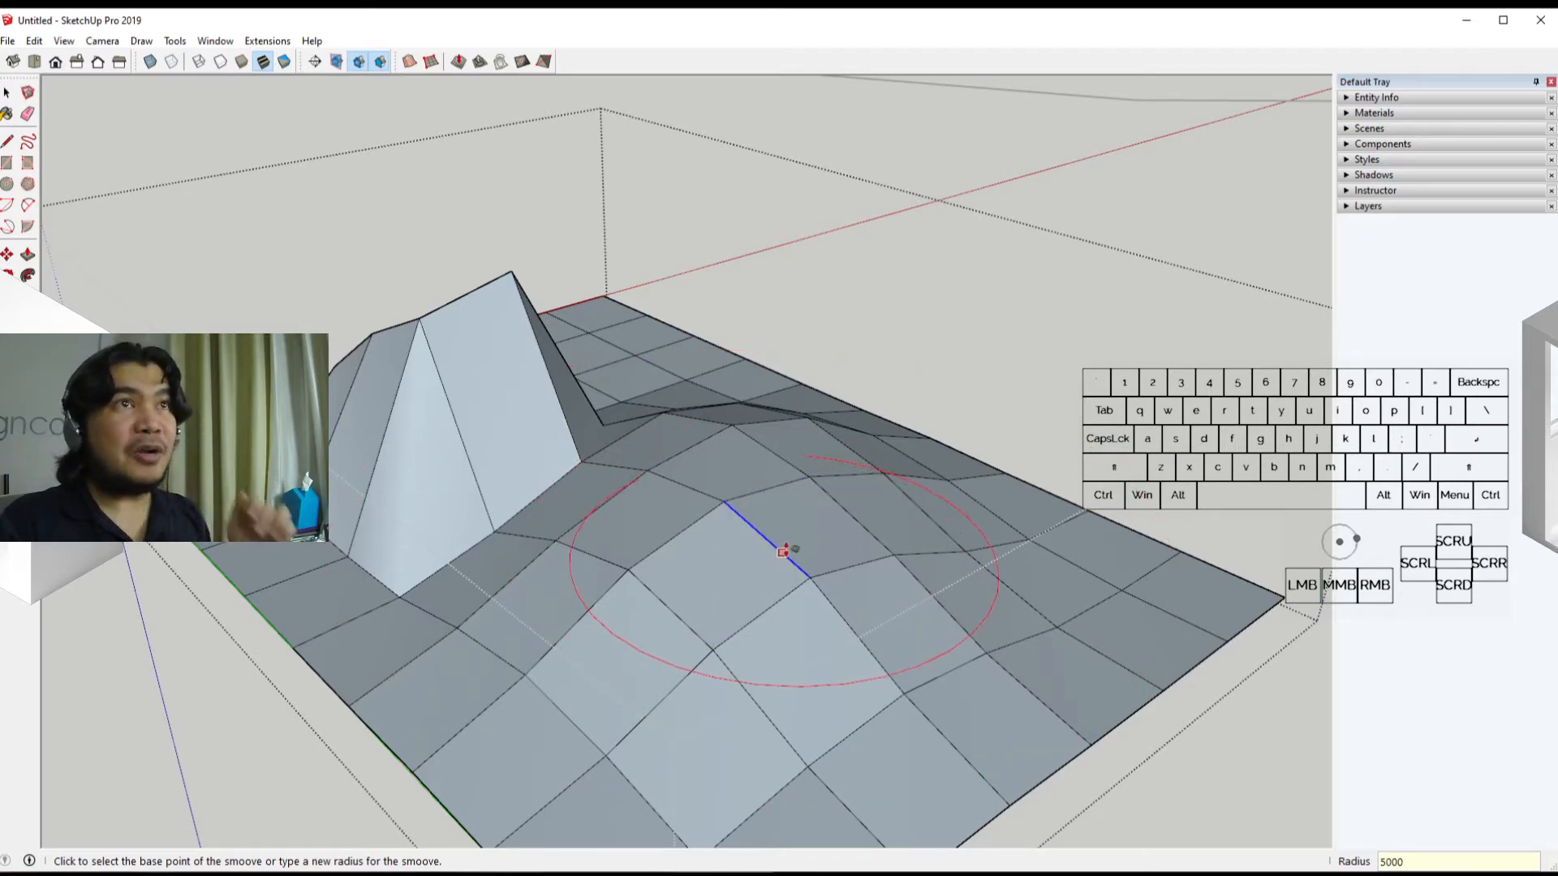
click(811, 578)
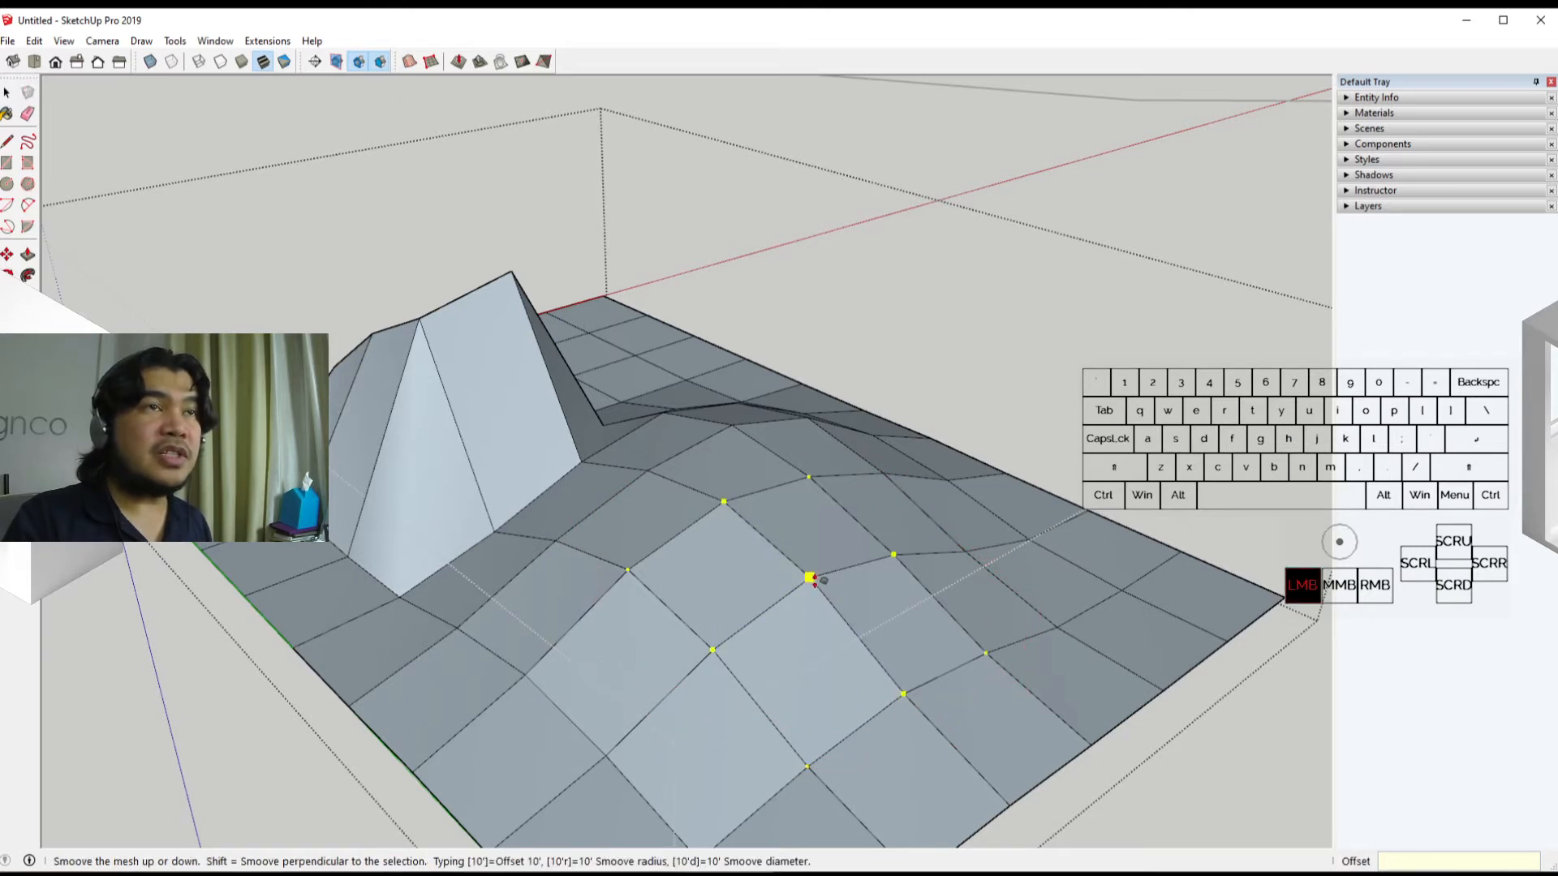
drag(812, 578, 804, 700)
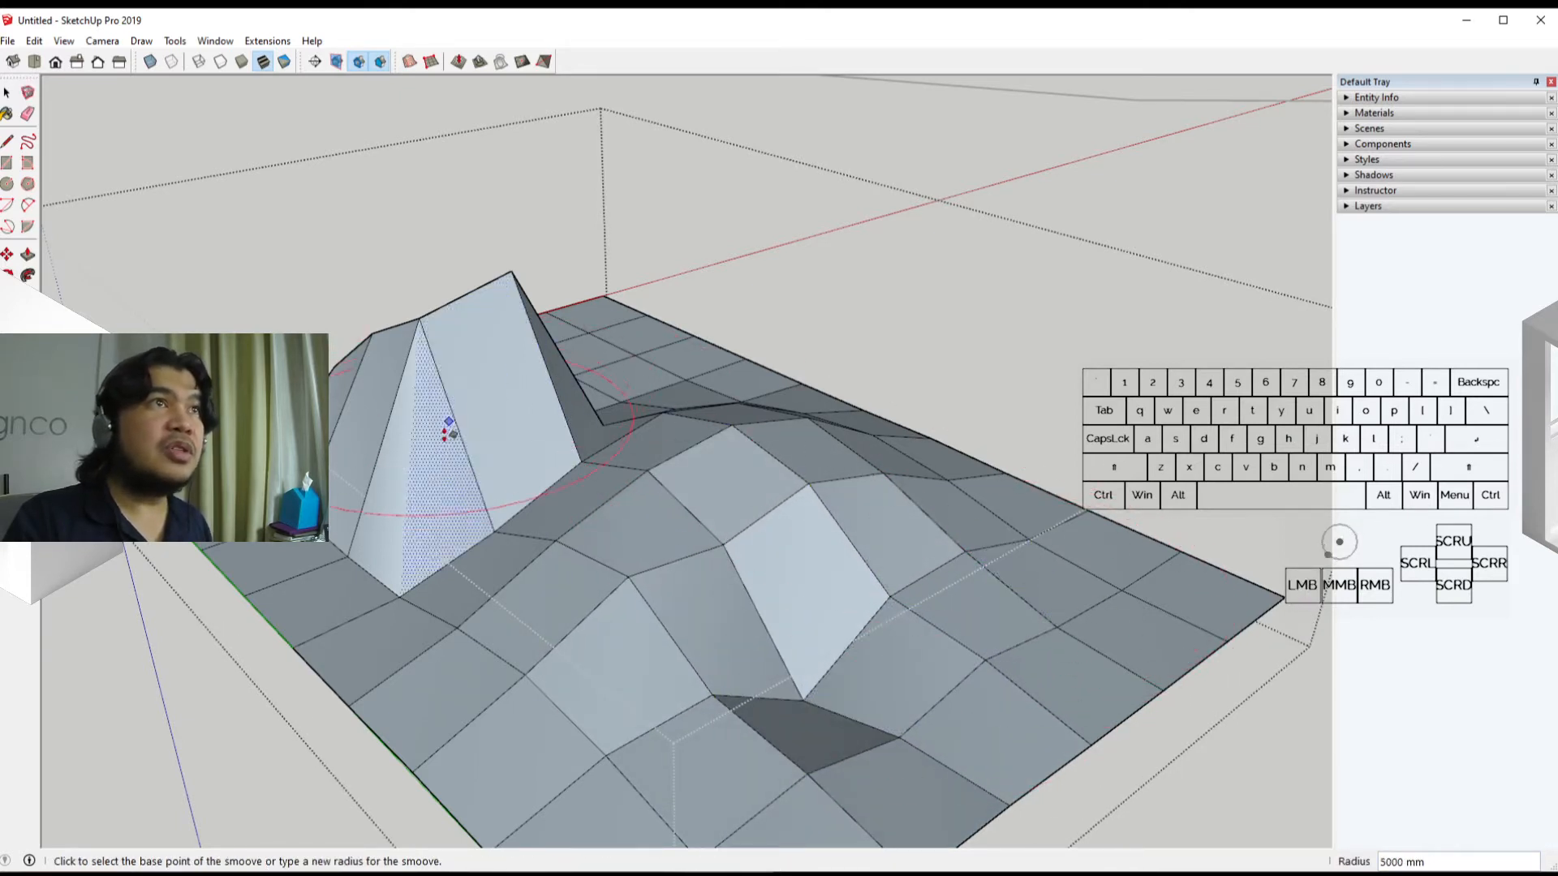
Step: Lower the sharp peaks of the steep ridge near the origin with Smoove
click(512, 296)
drag(512, 297, 523, 442)
middle_drag(425, 556, 1239, 558)
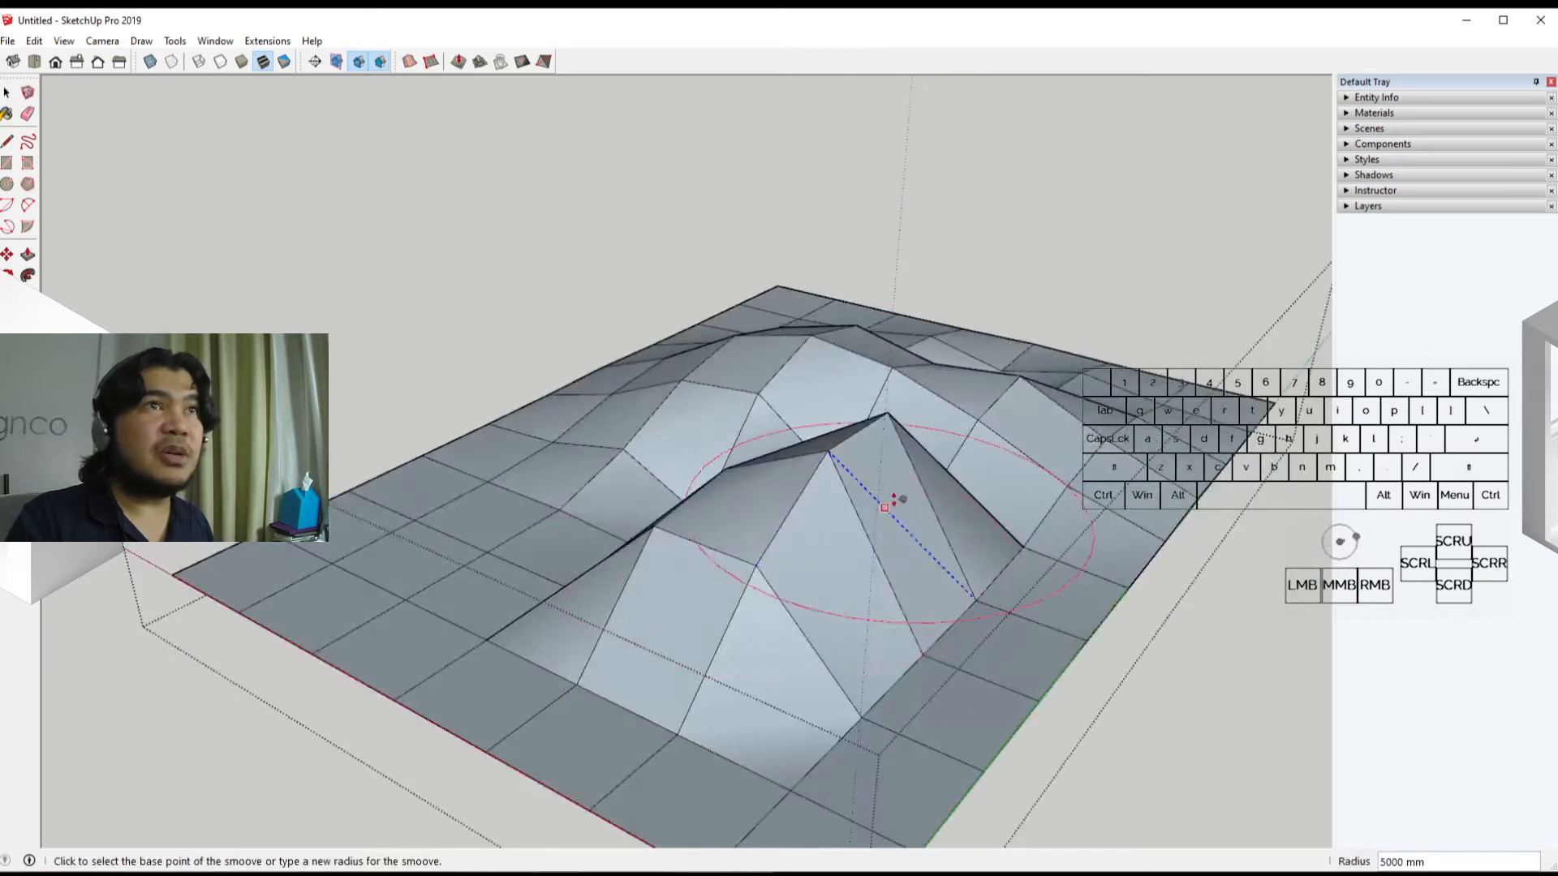
scroll(884, 422, up, 2)
drag(884, 400, 880, 486)
Step: Smoove two mesh vertices at the foot of the steep ridge upward to soften its slope
middle_drag(1065, 537, 771, 659)
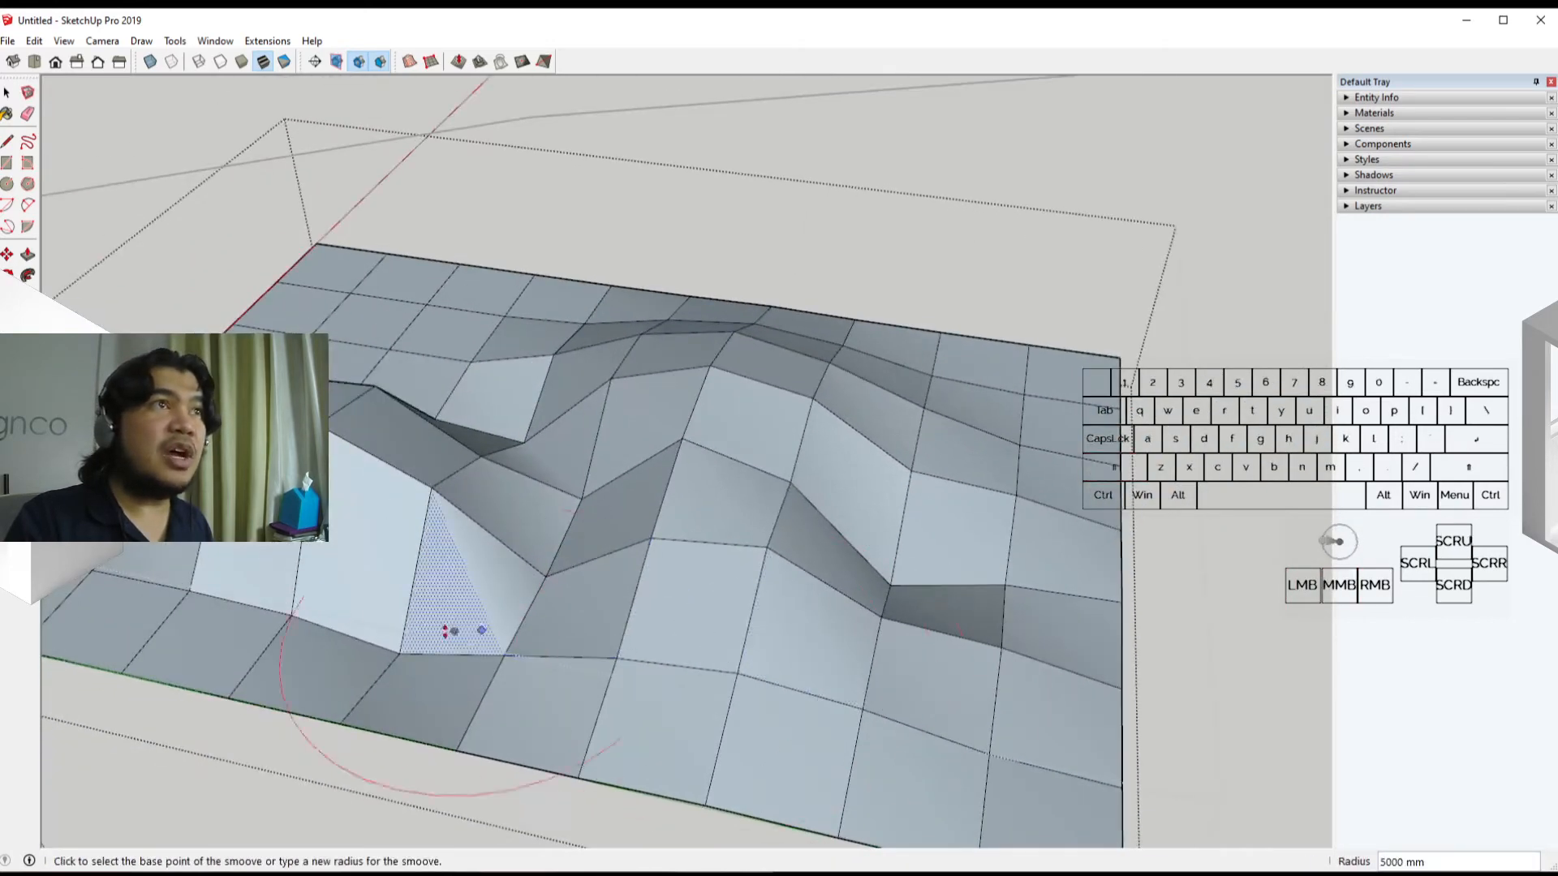
drag(396, 652, 431, 598)
middle_drag(431, 598, 469, 503)
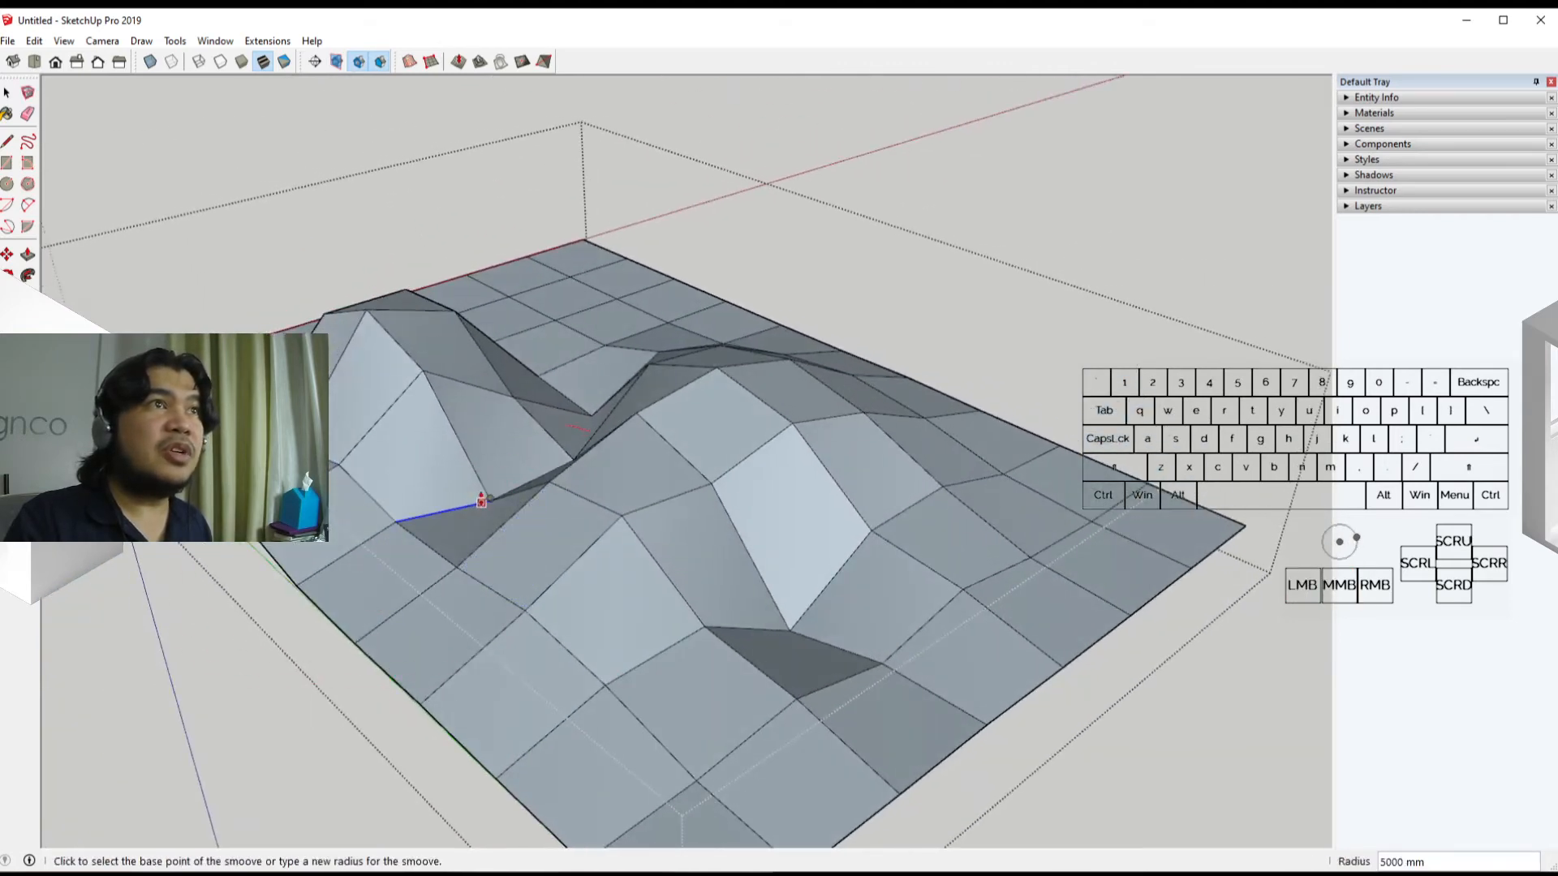
drag(491, 498, 493, 464)
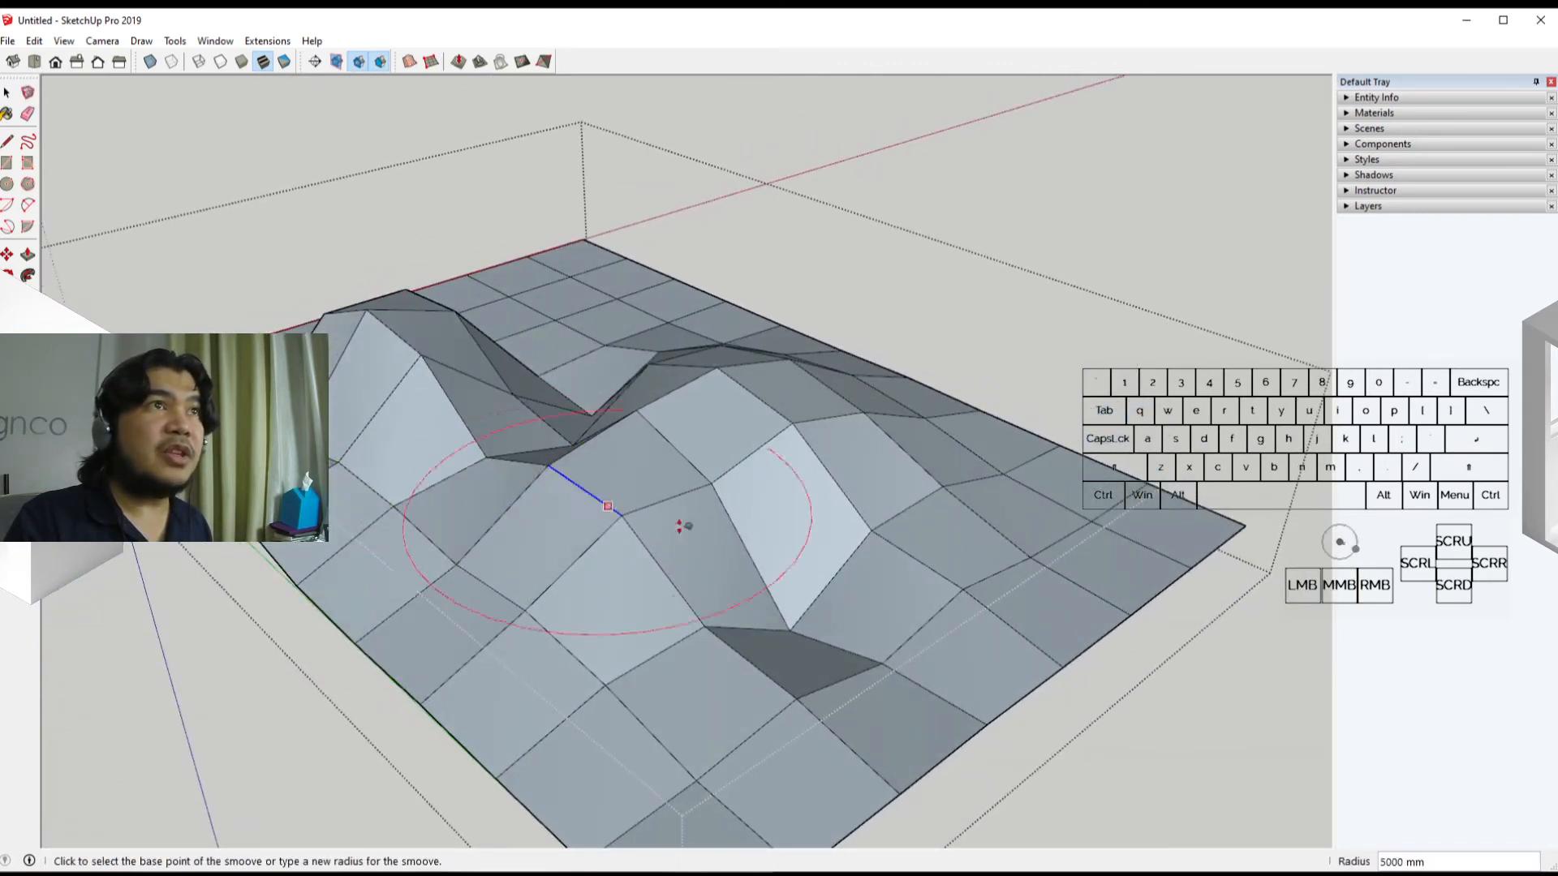
middle_drag(681, 528, 580, 539)
scroll(657, 626, up, 3)
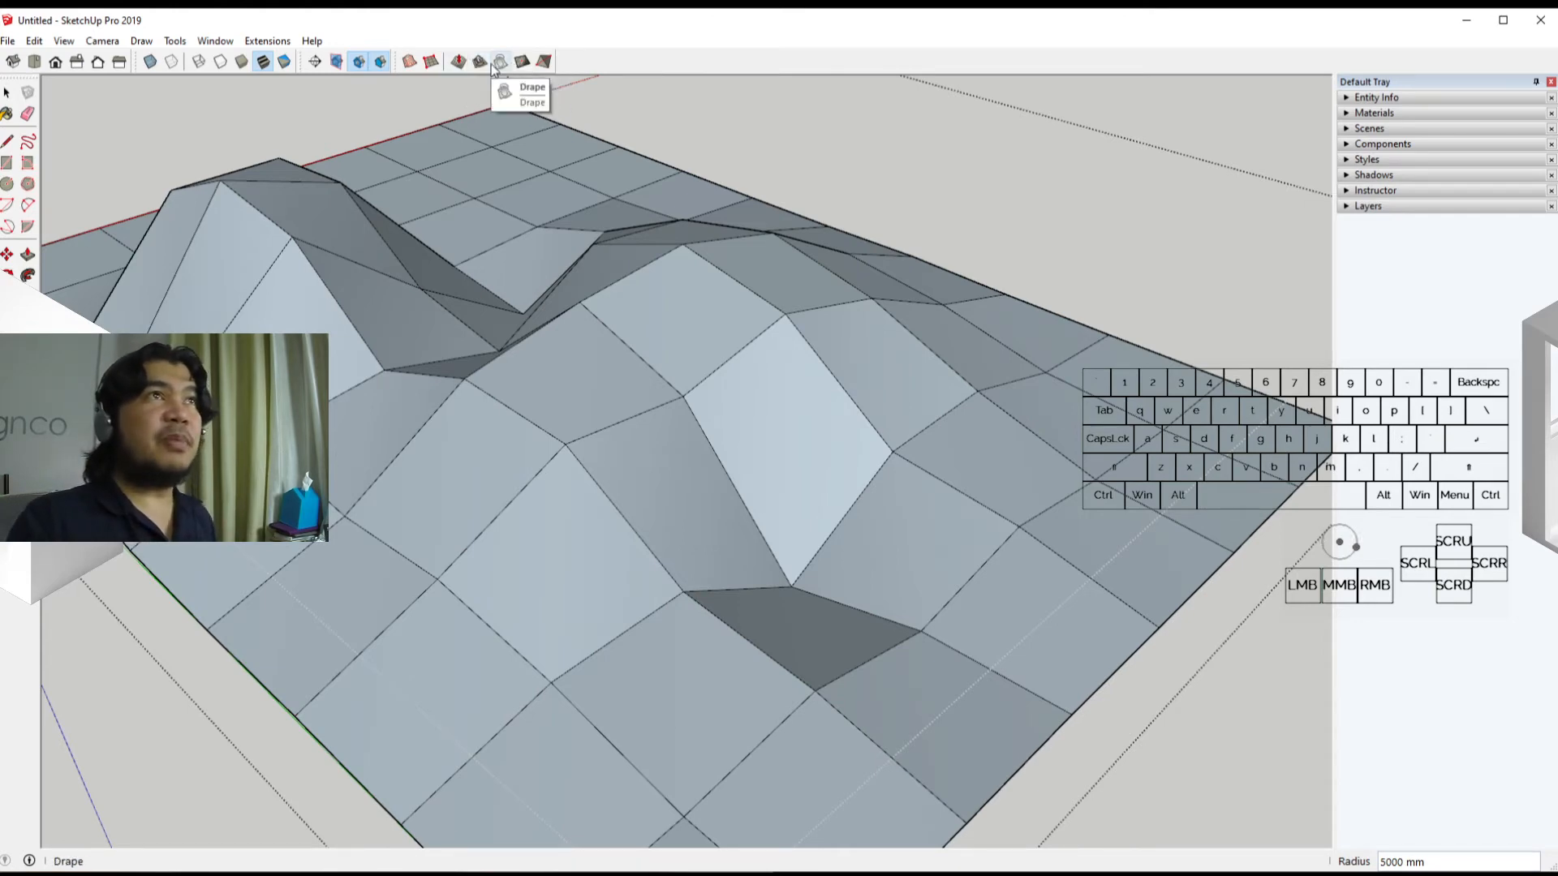
click(457, 62)
middle_drag(523, 382, 524, 340)
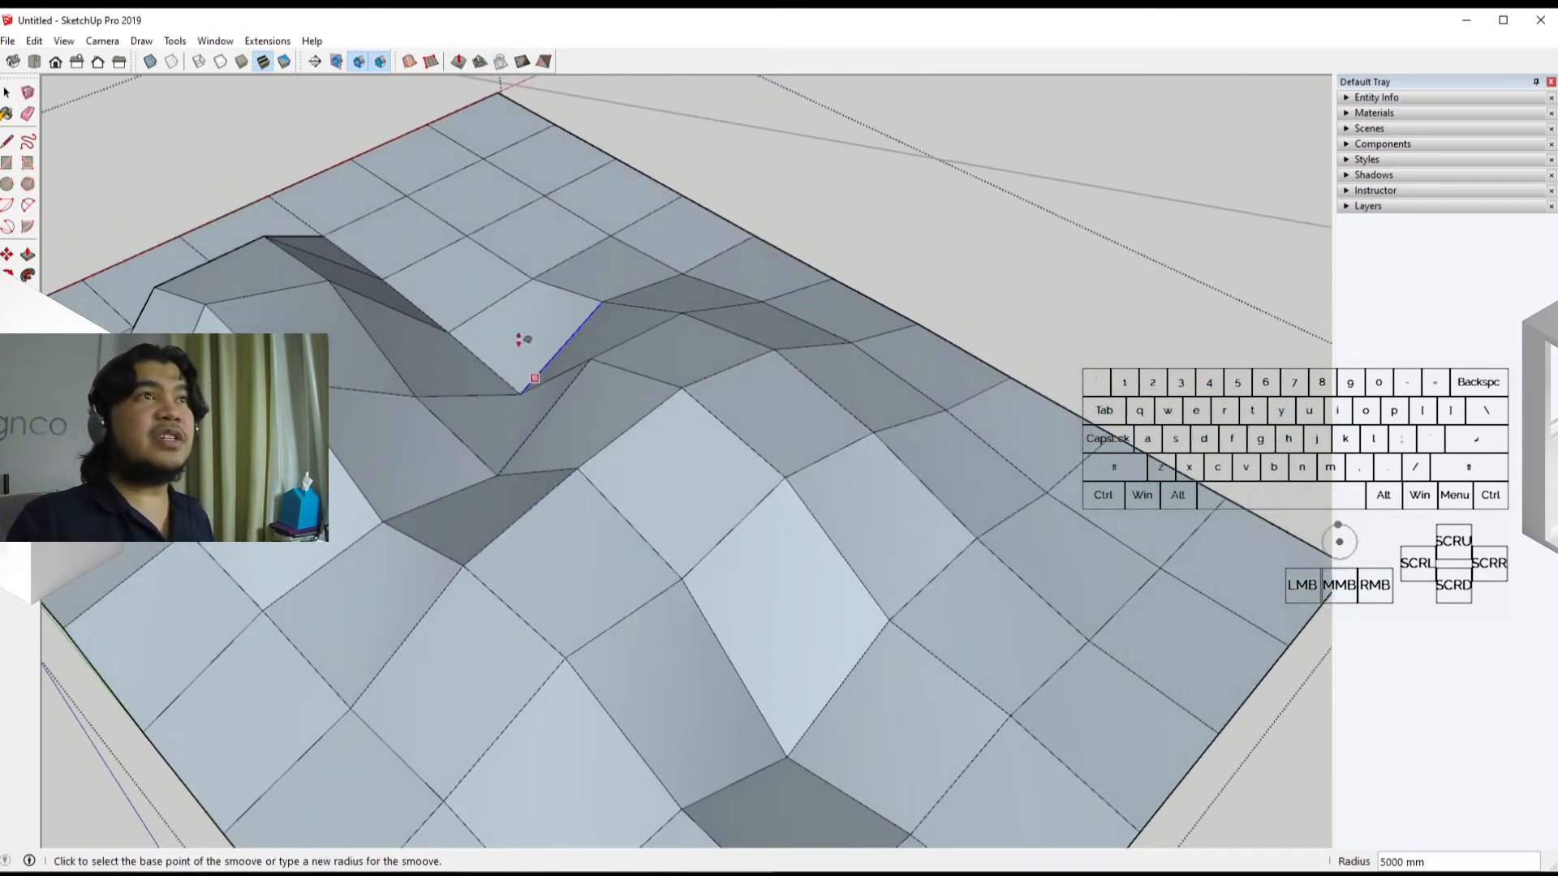
click(479, 62)
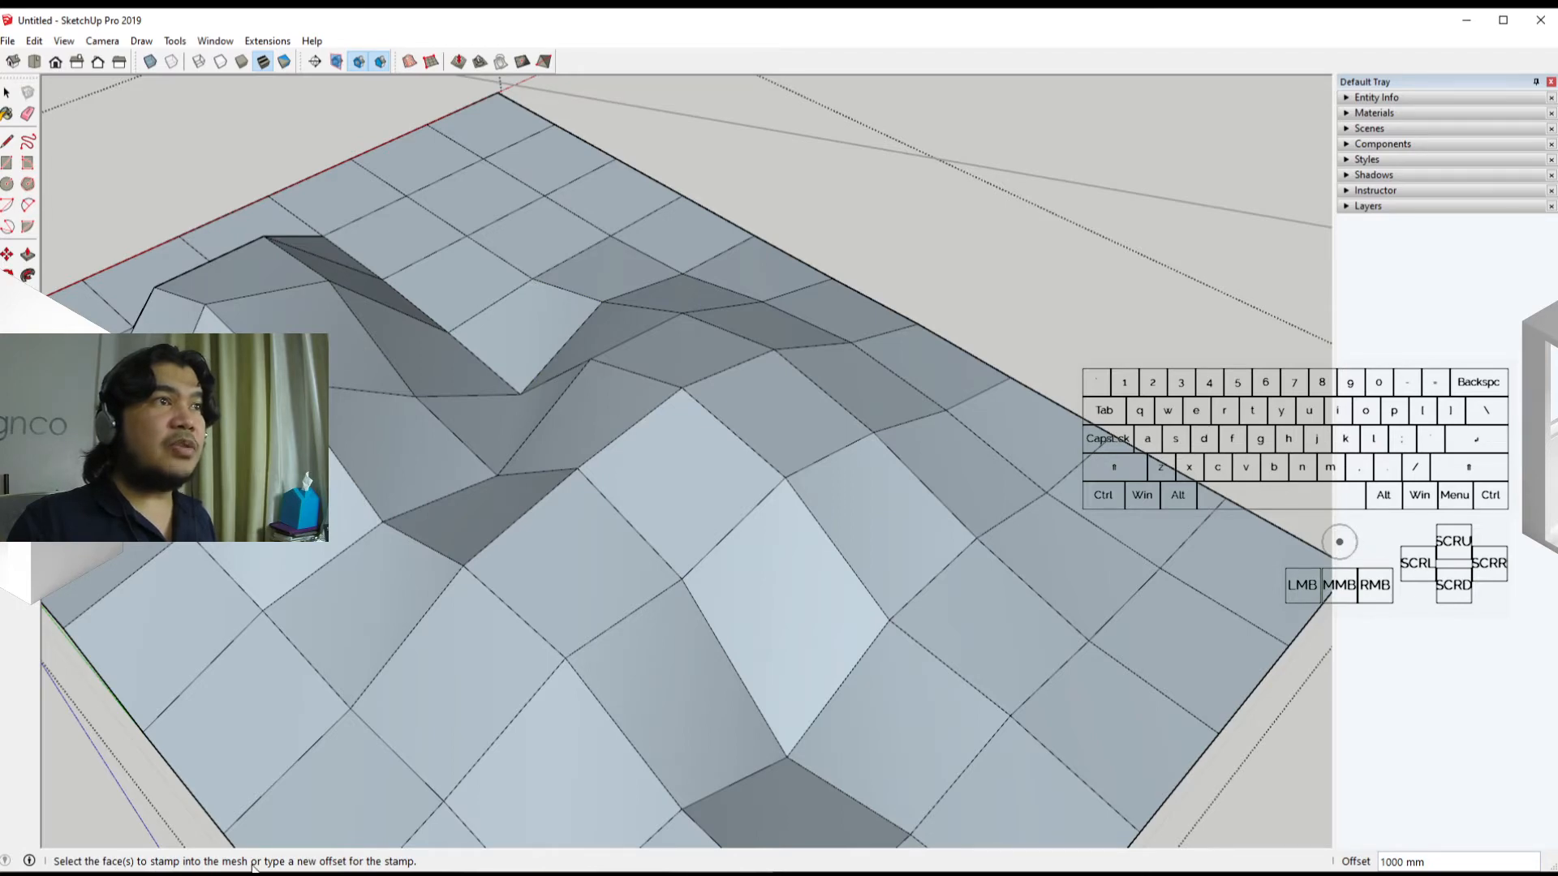
middle_drag(390, 740, 864, 451)
click(623, 392)
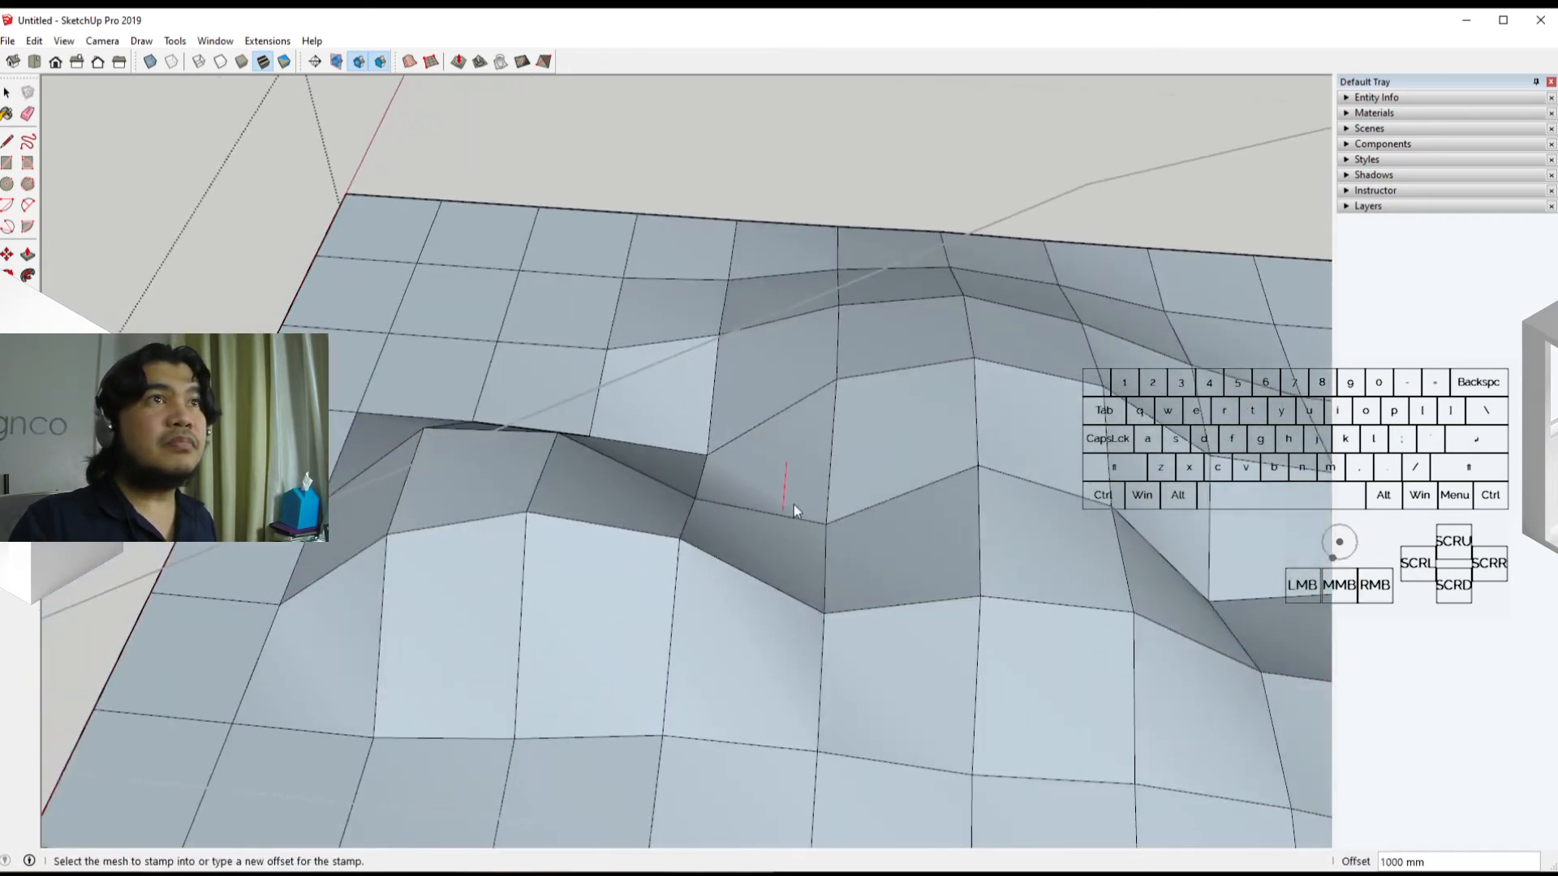
scroll(801, 566, down, 8)
middle_drag(806, 573, 1036, 388)
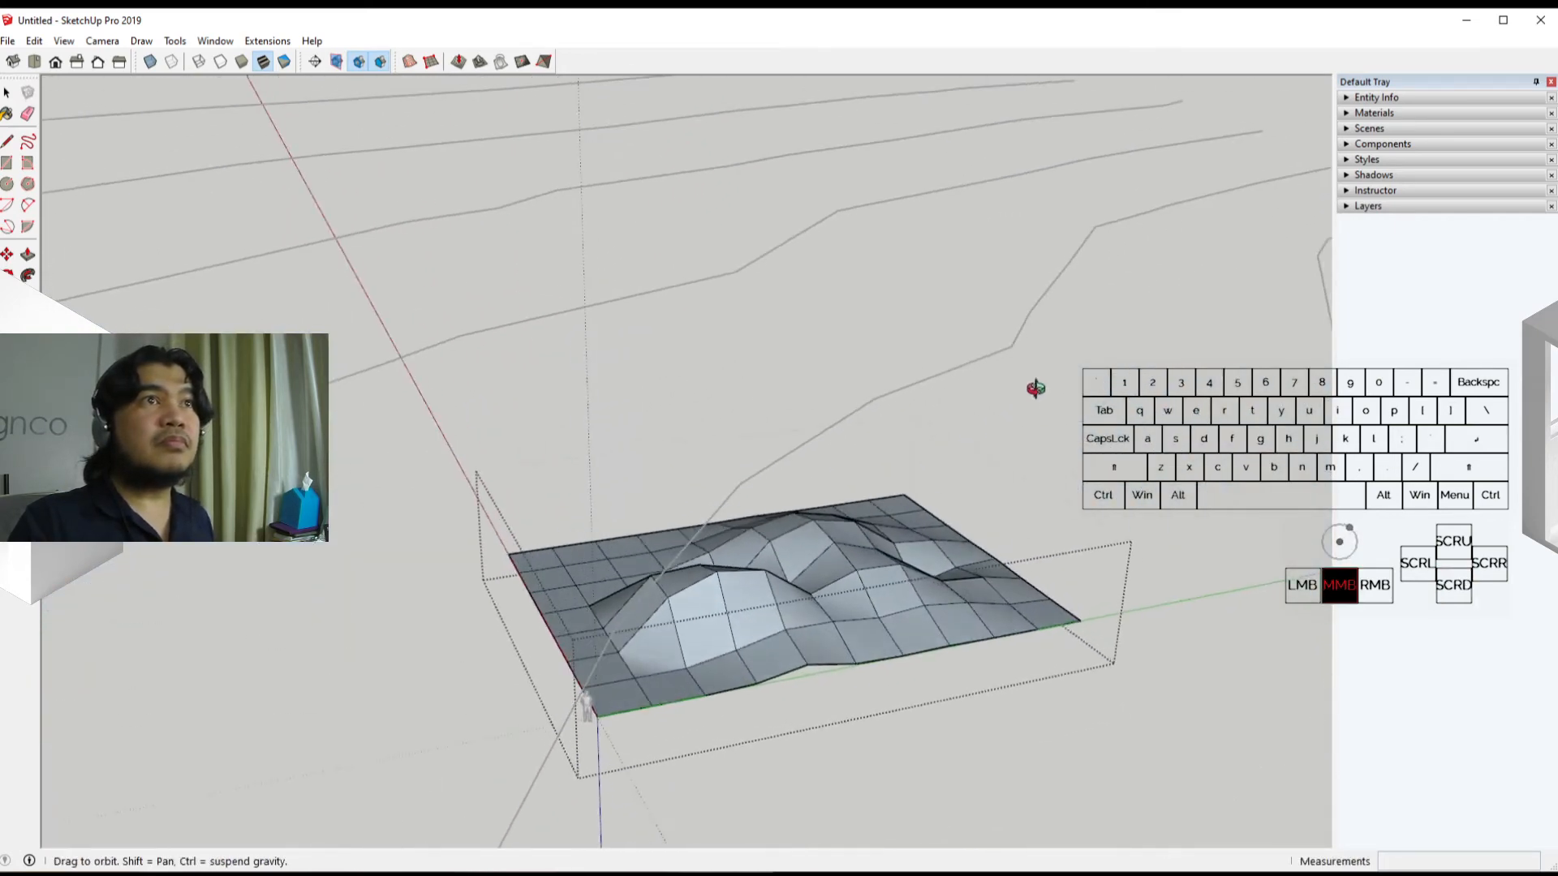
middle_drag(849, 557, 819, 617)
scroll(740, 610, up, 6)
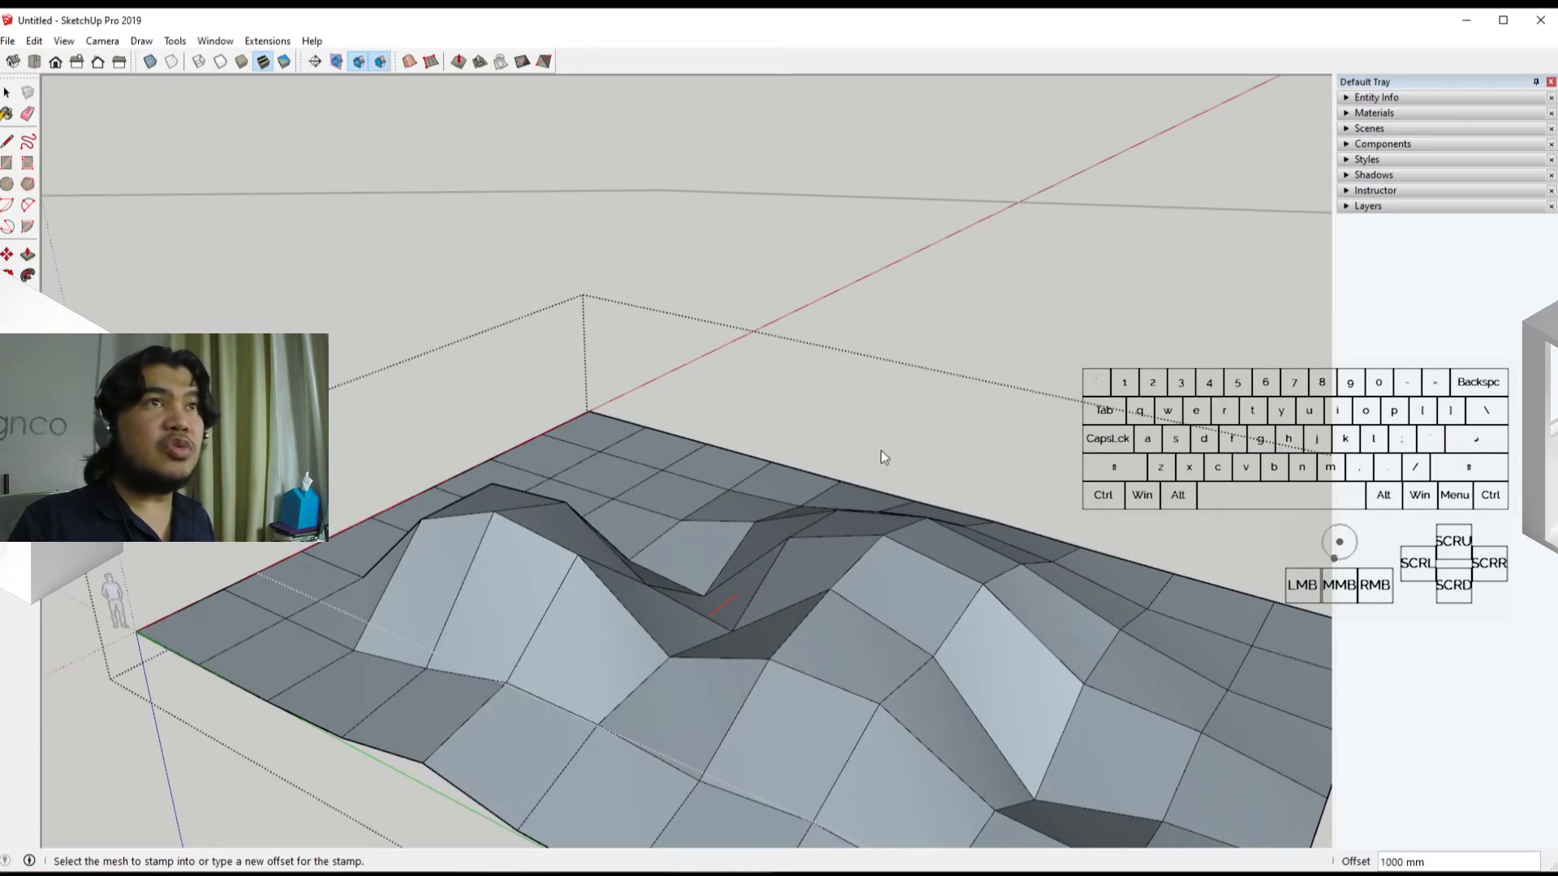
middle_drag(811, 483, 728, 669)
scroll(729, 669, down, 2)
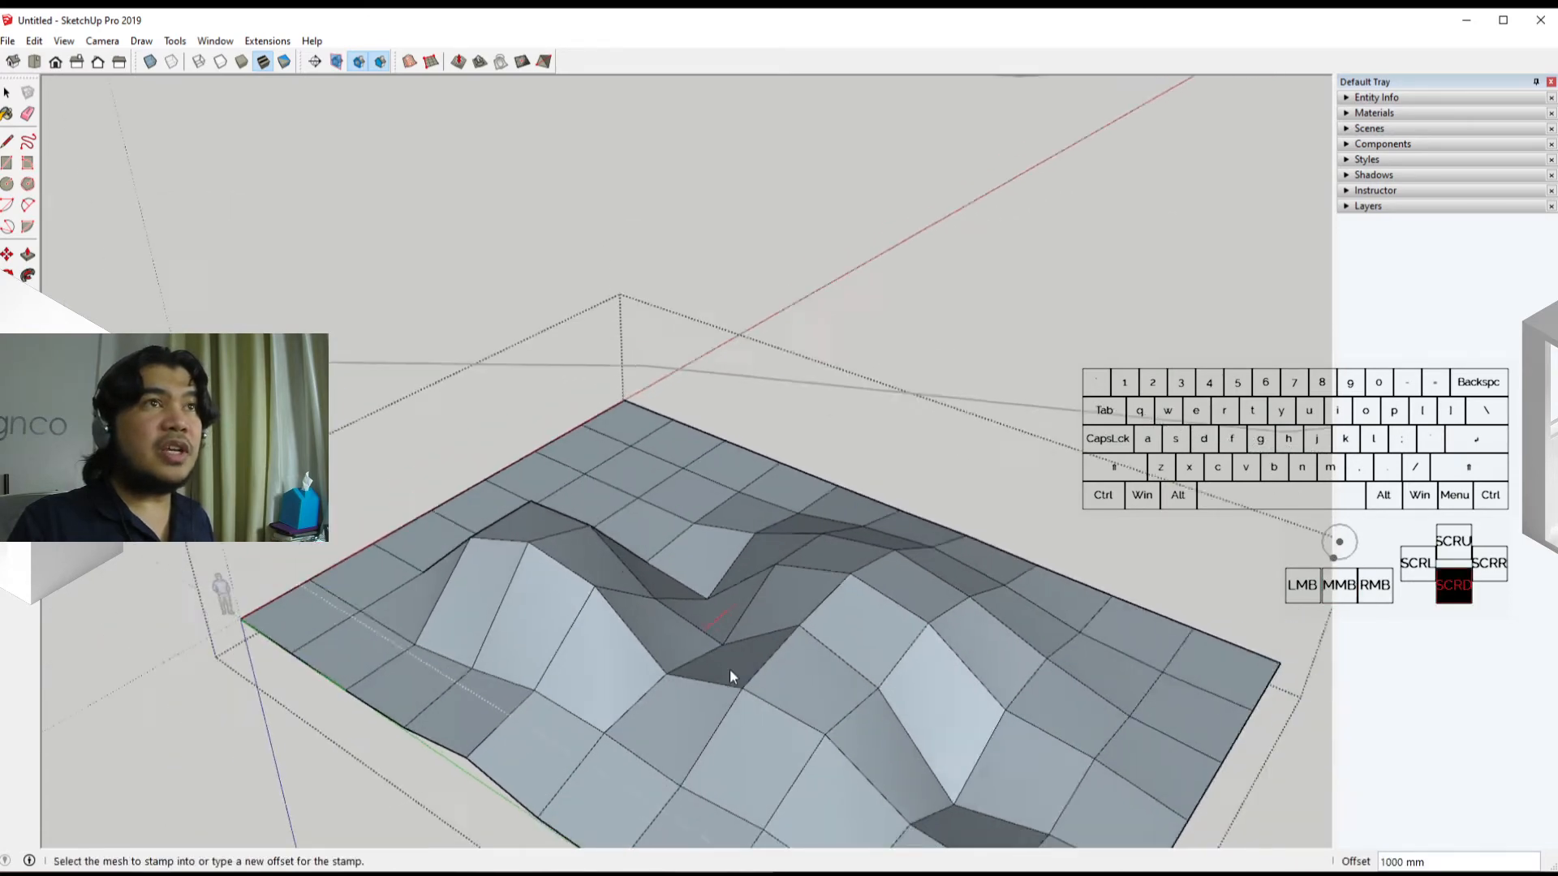
middle_drag(859, 522, 817, 500)
scroll(679, 538, down, 3)
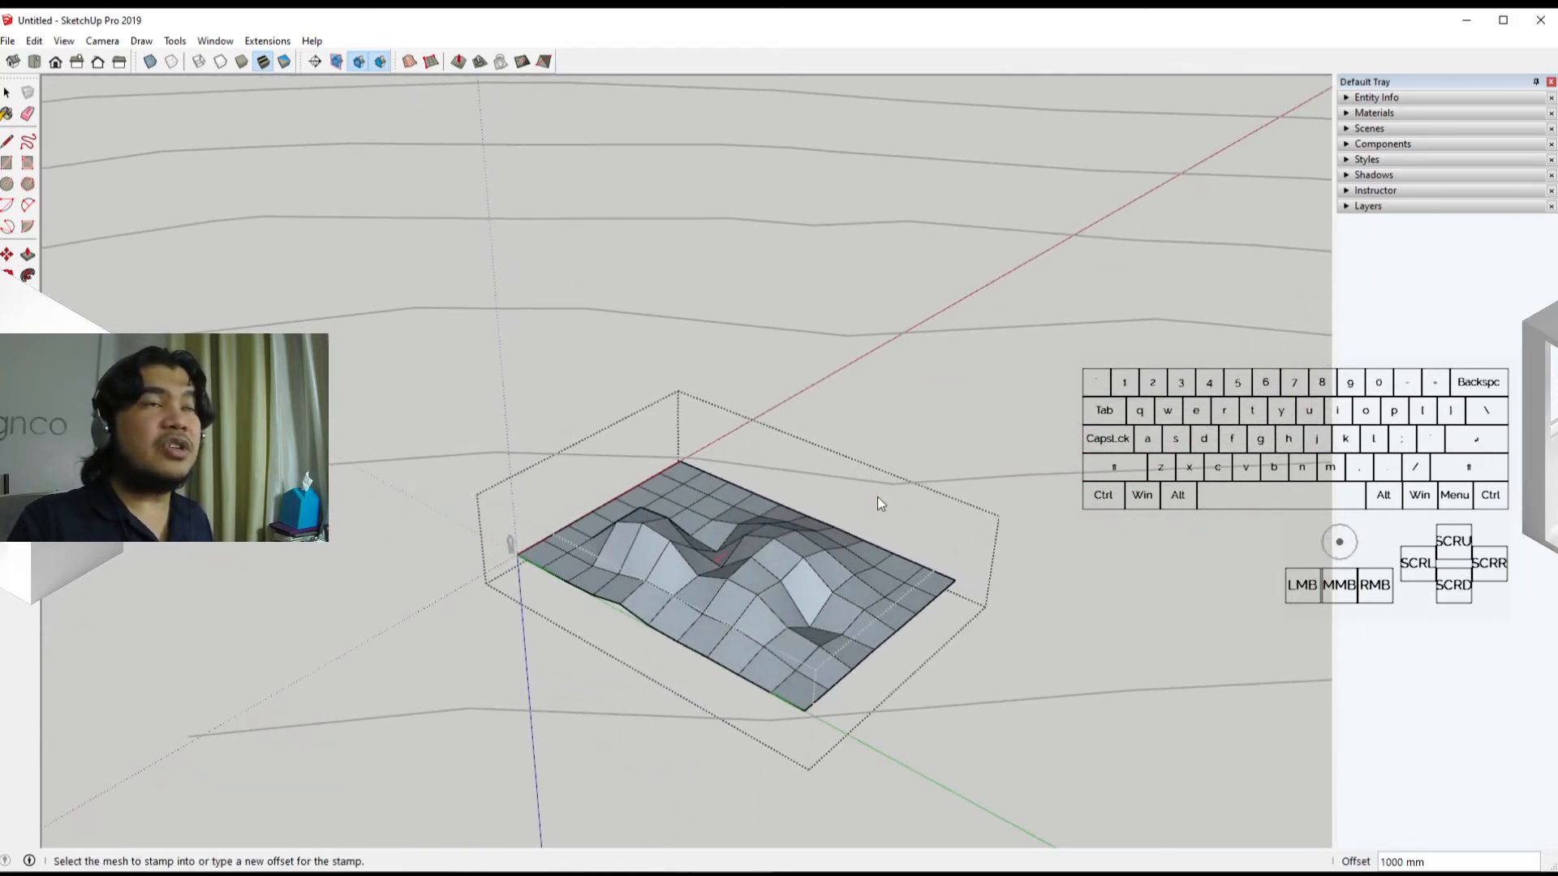
scroll(874, 509, up, 3)
ctrl+right_click(876, 519)
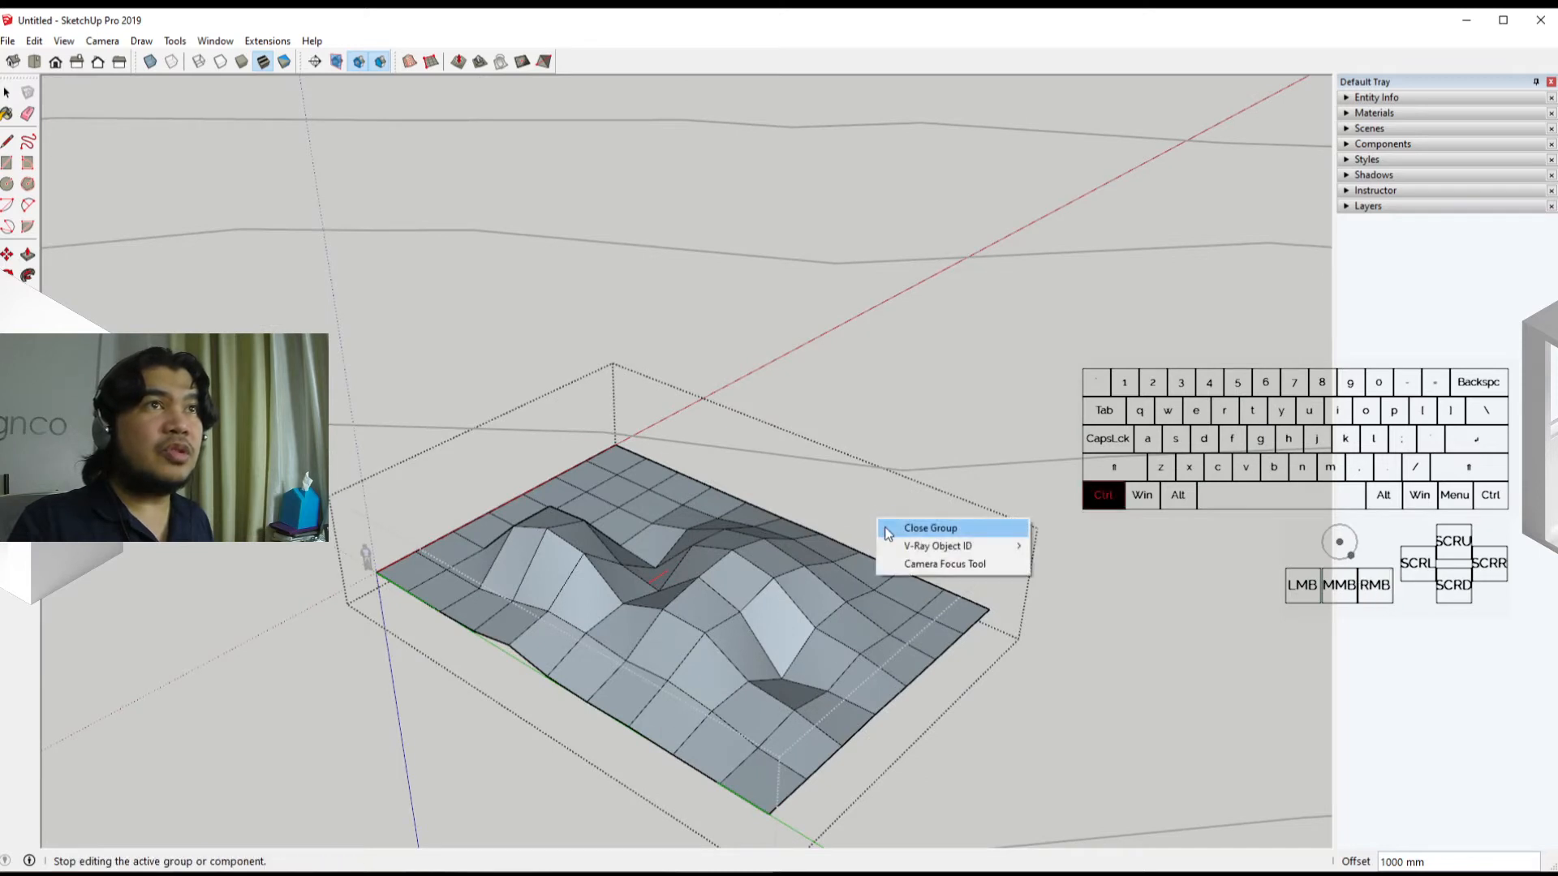
click(839, 509)
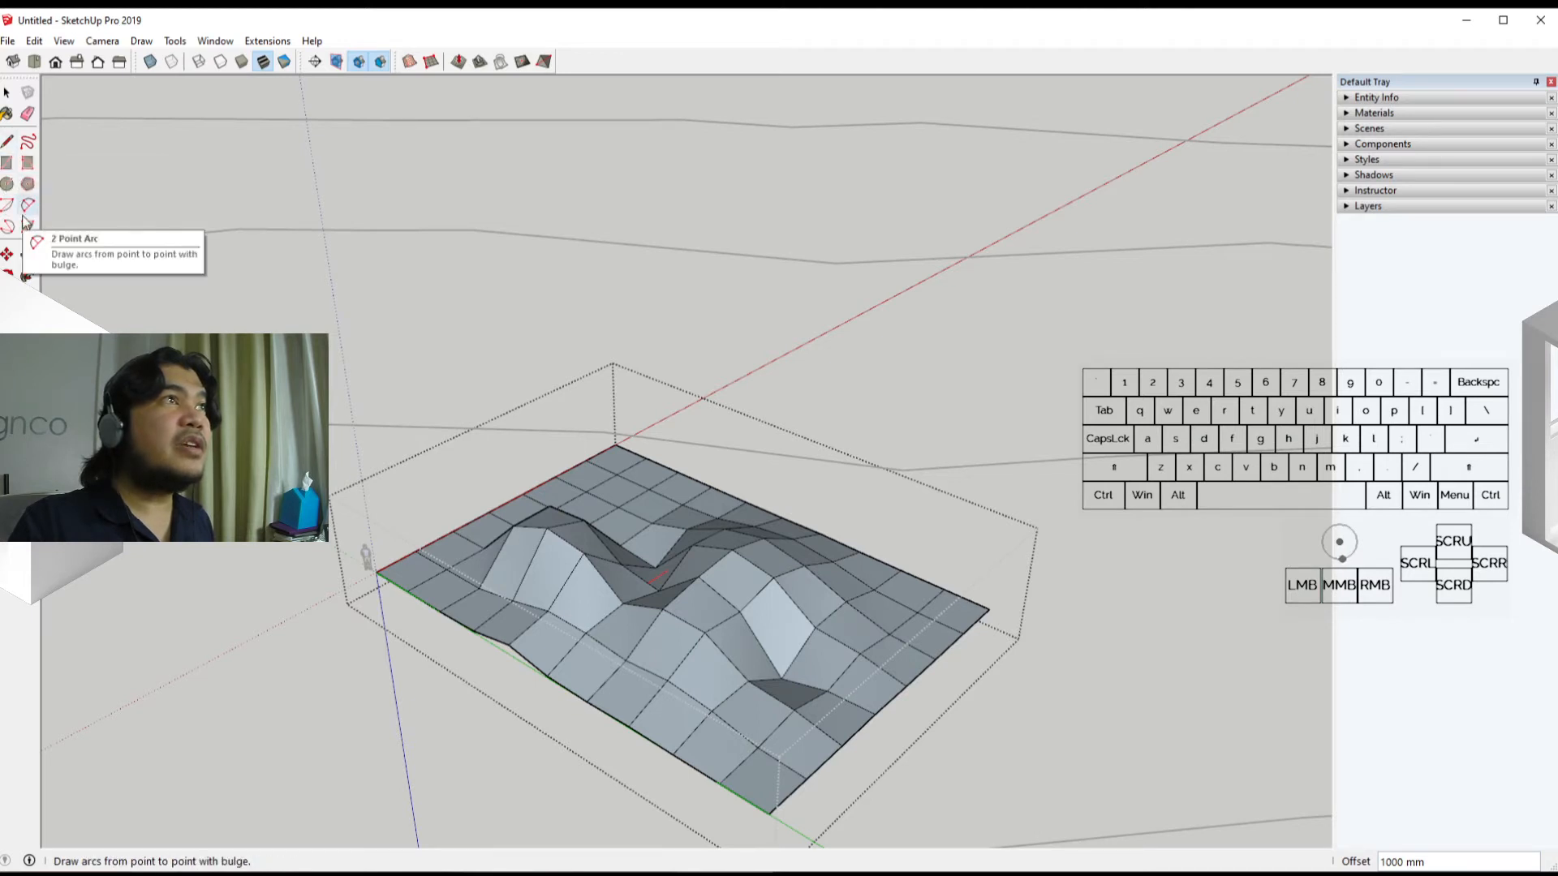
Step: Draw a circle with a radius of about 3600 mm on the ground just beside the terrain grid
click(8, 184)
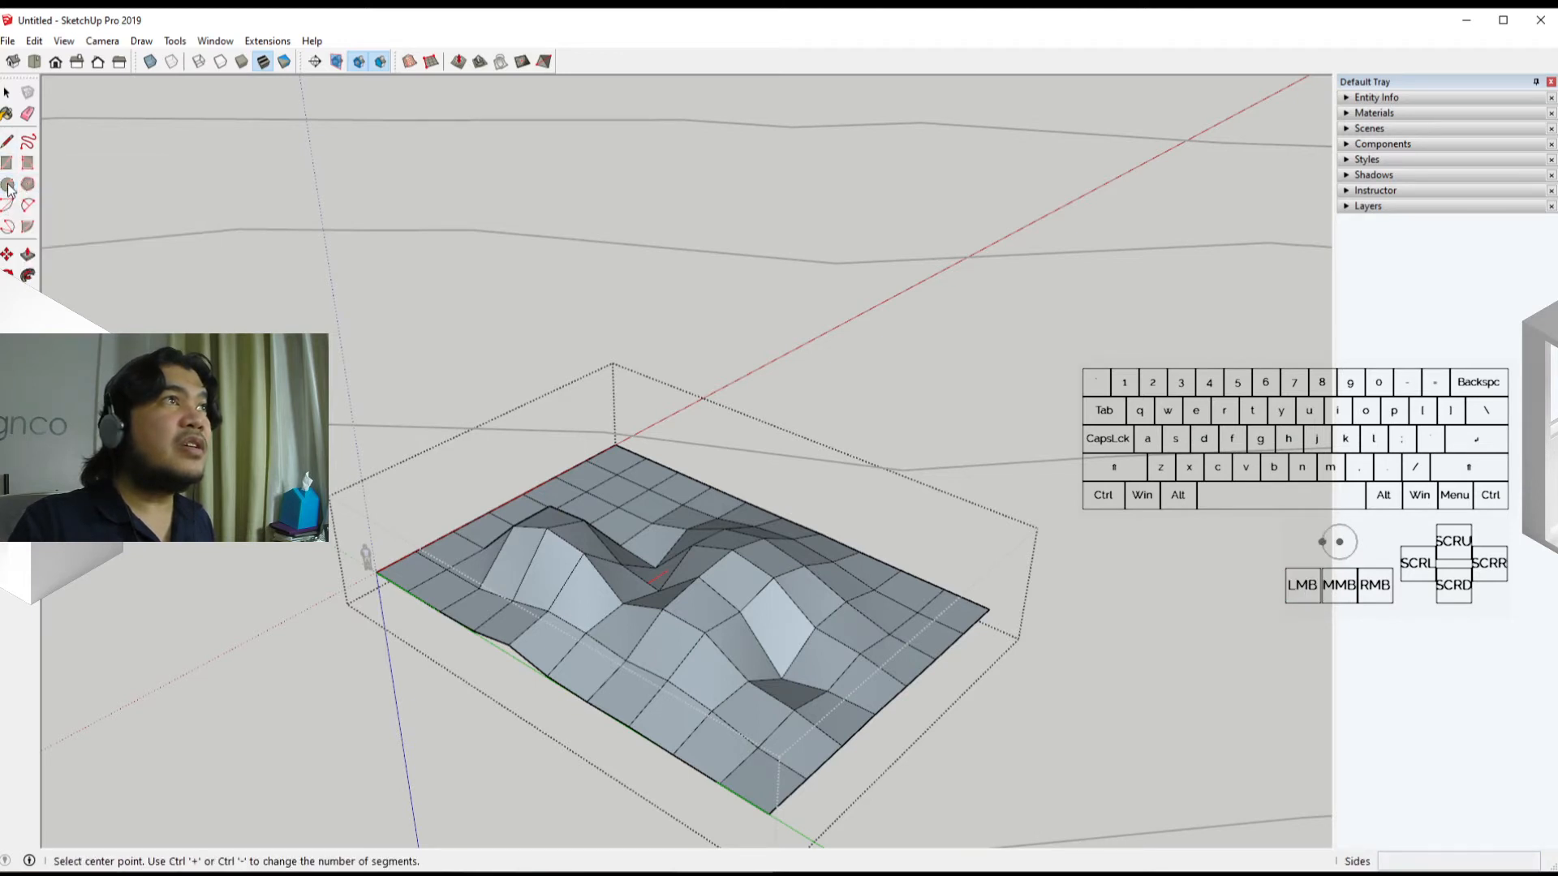
click(936, 500)
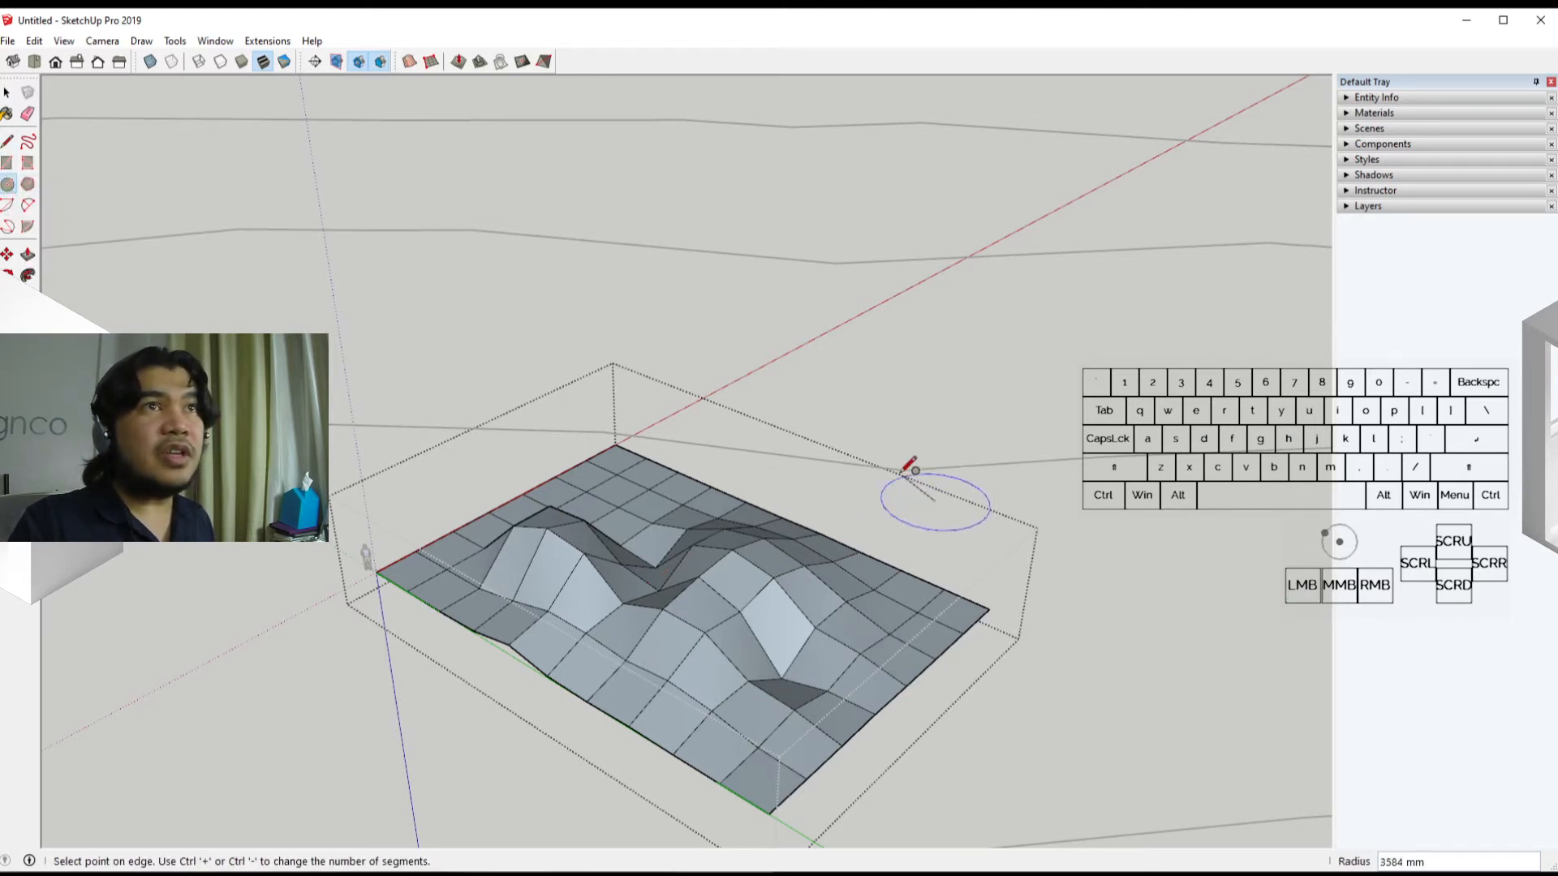
click(991, 520)
scroll(1002, 526, up, 2)
key(space)
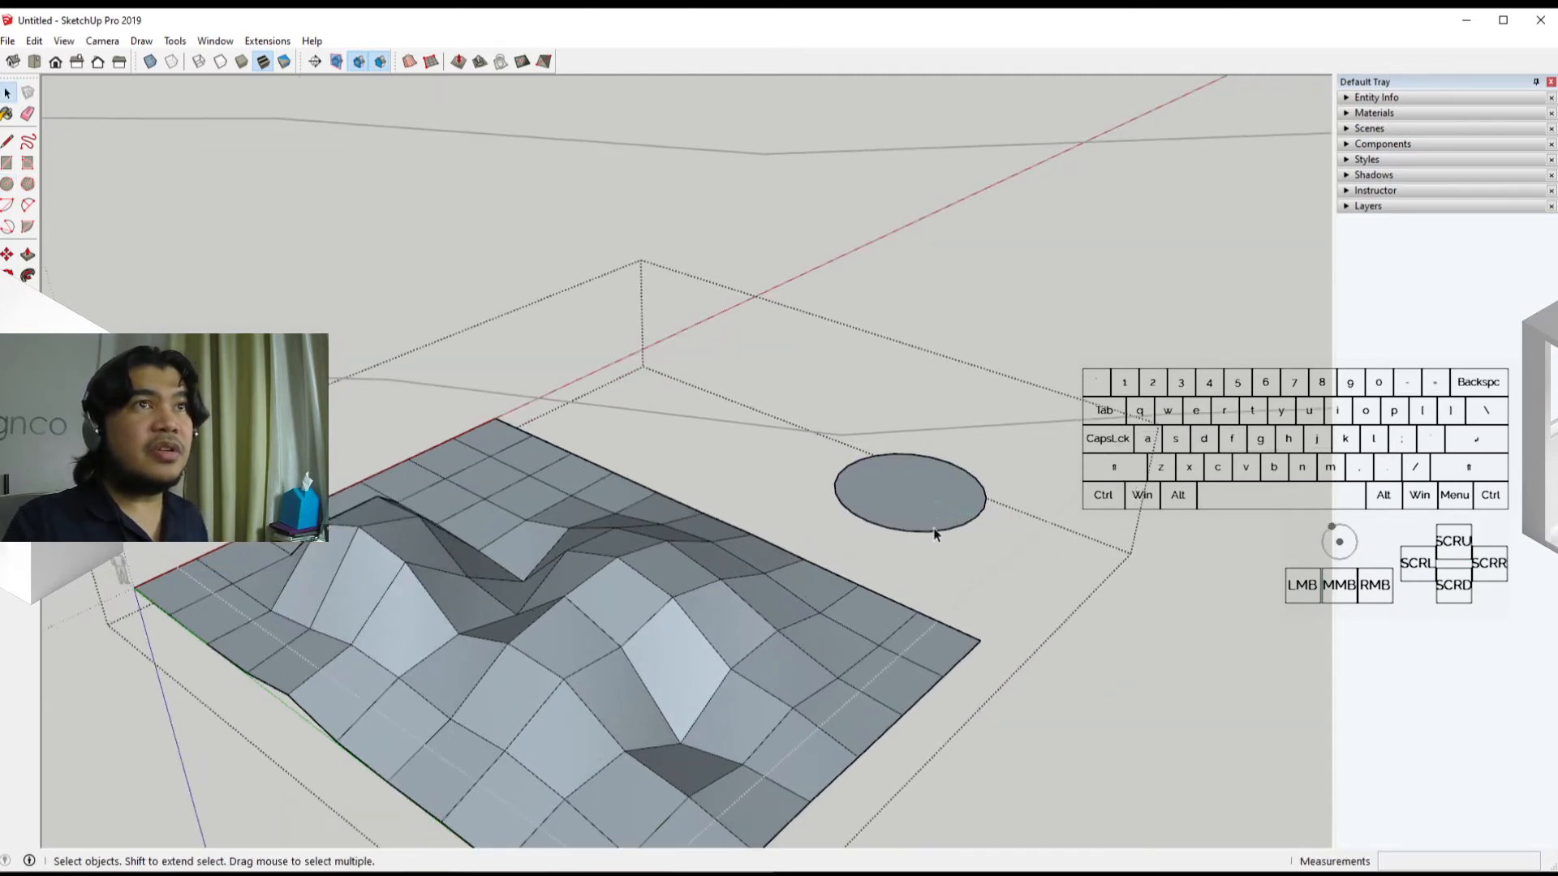
Step: Select the circular face and move it so that it floats above the terrain hills
click(934, 531)
middle_drag(936, 522, 633, 340)
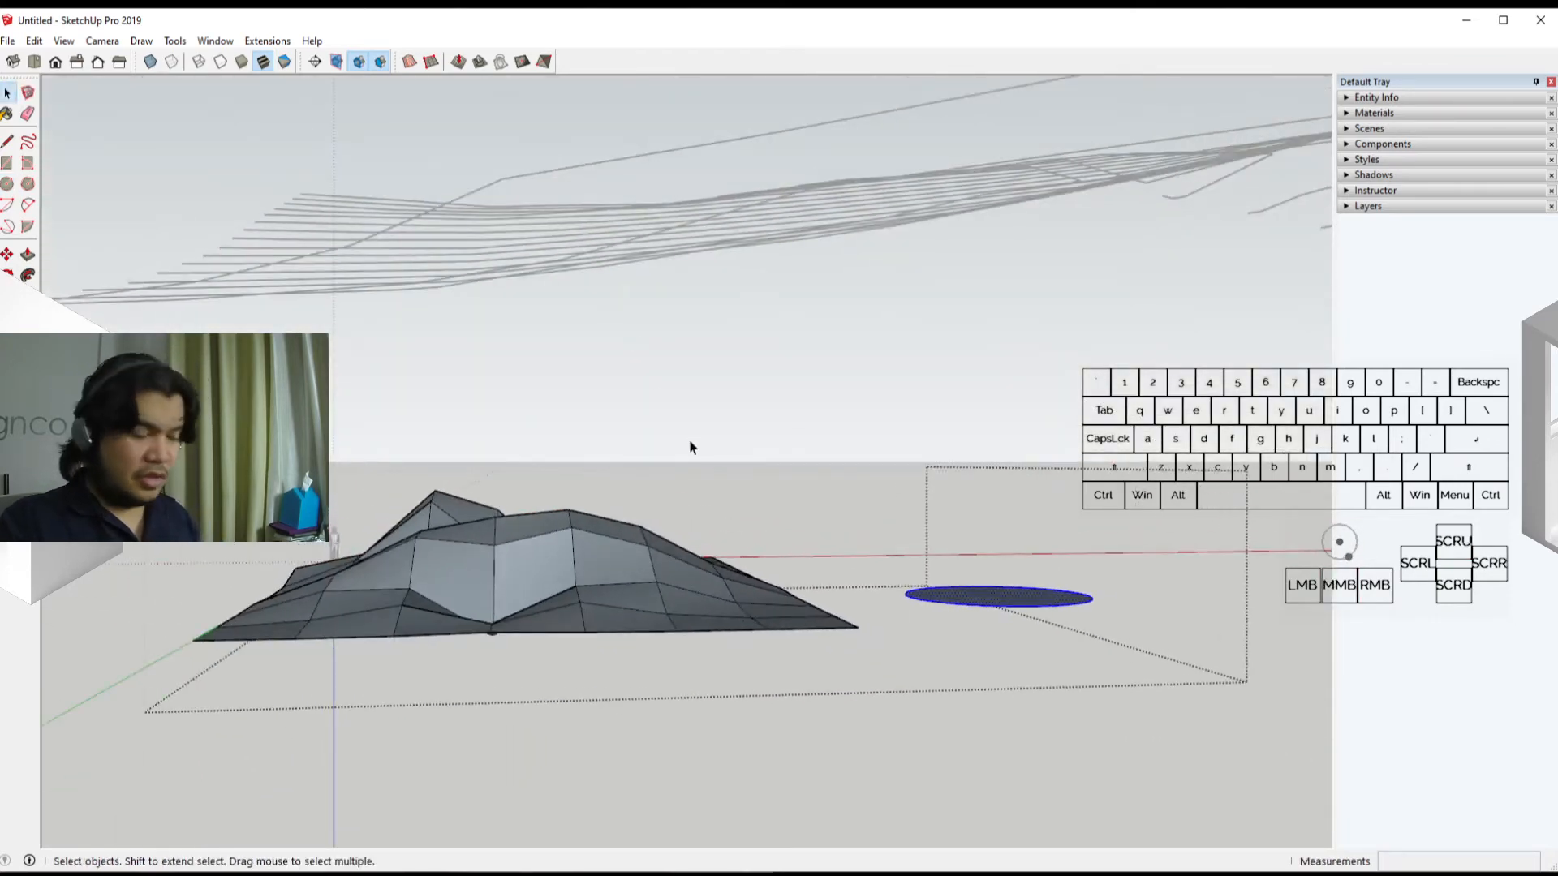
key(m)
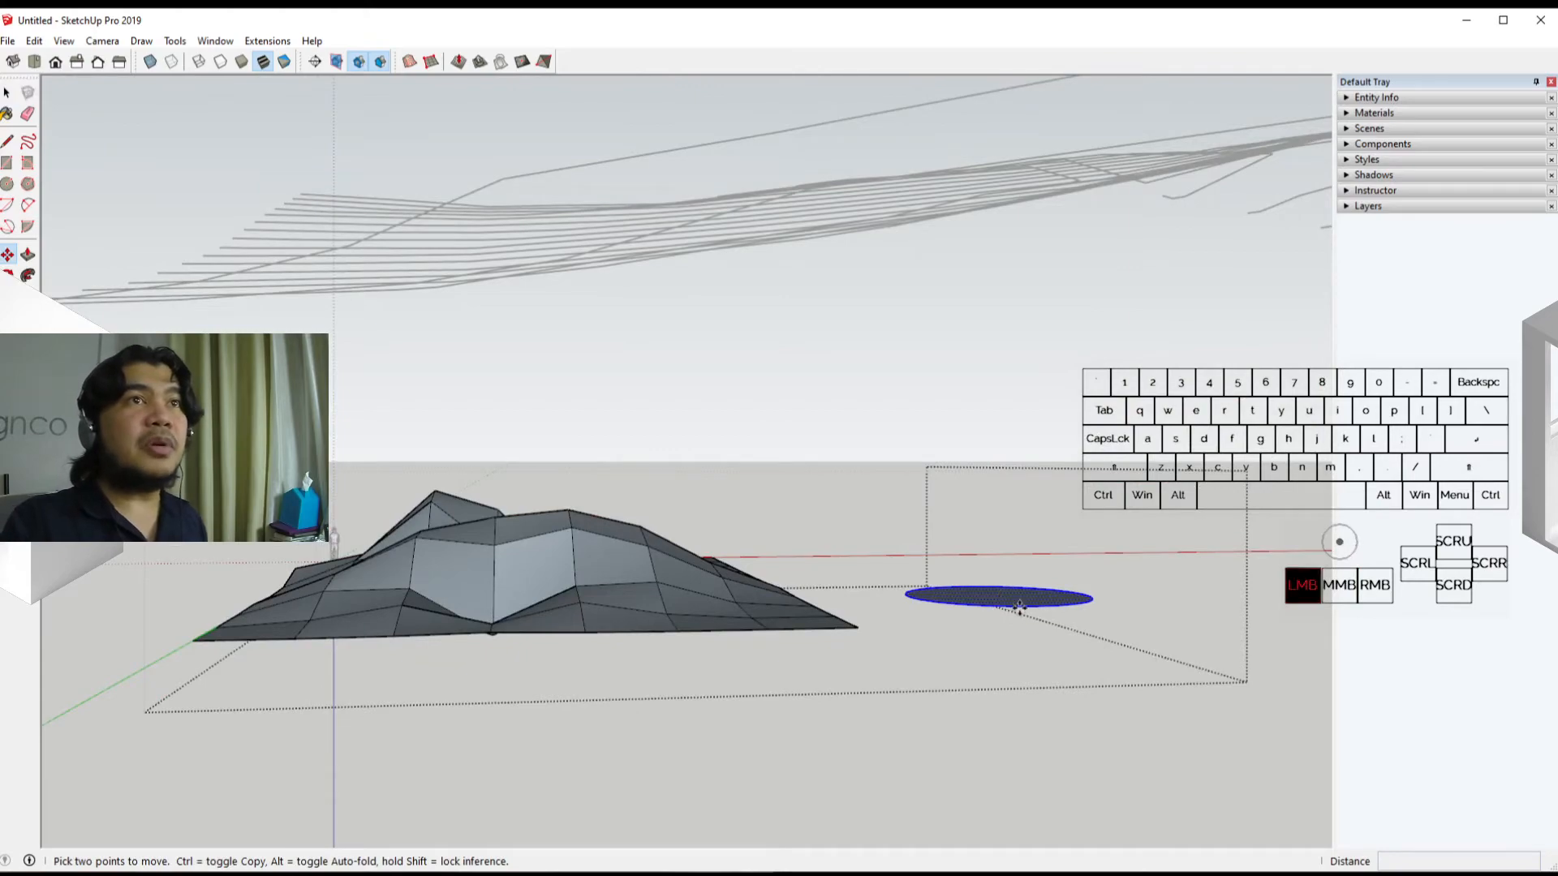
drag(1020, 604, 550, 384)
middle_drag(446, 462, 871, 710)
key(Caps_Lock)
key(Caps_Lock)
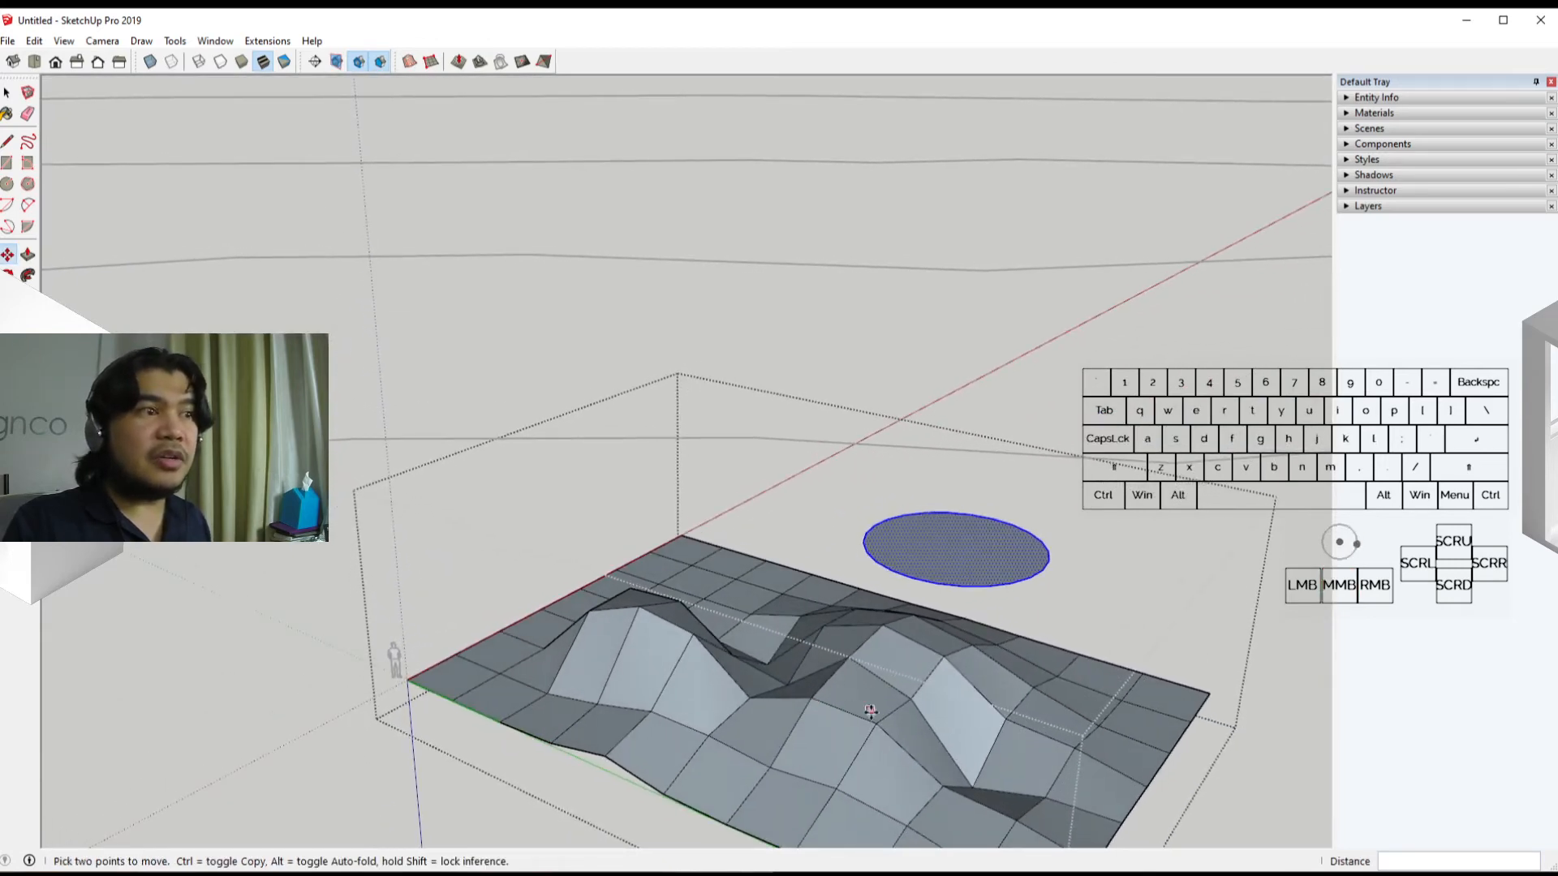
Step: Use Stamp with the floating circular face as the stamp and the terrain mesh below it as the target
shift+middle_drag(1003, 719, 800, 602)
scroll(831, 641, up, 5)
key(space)
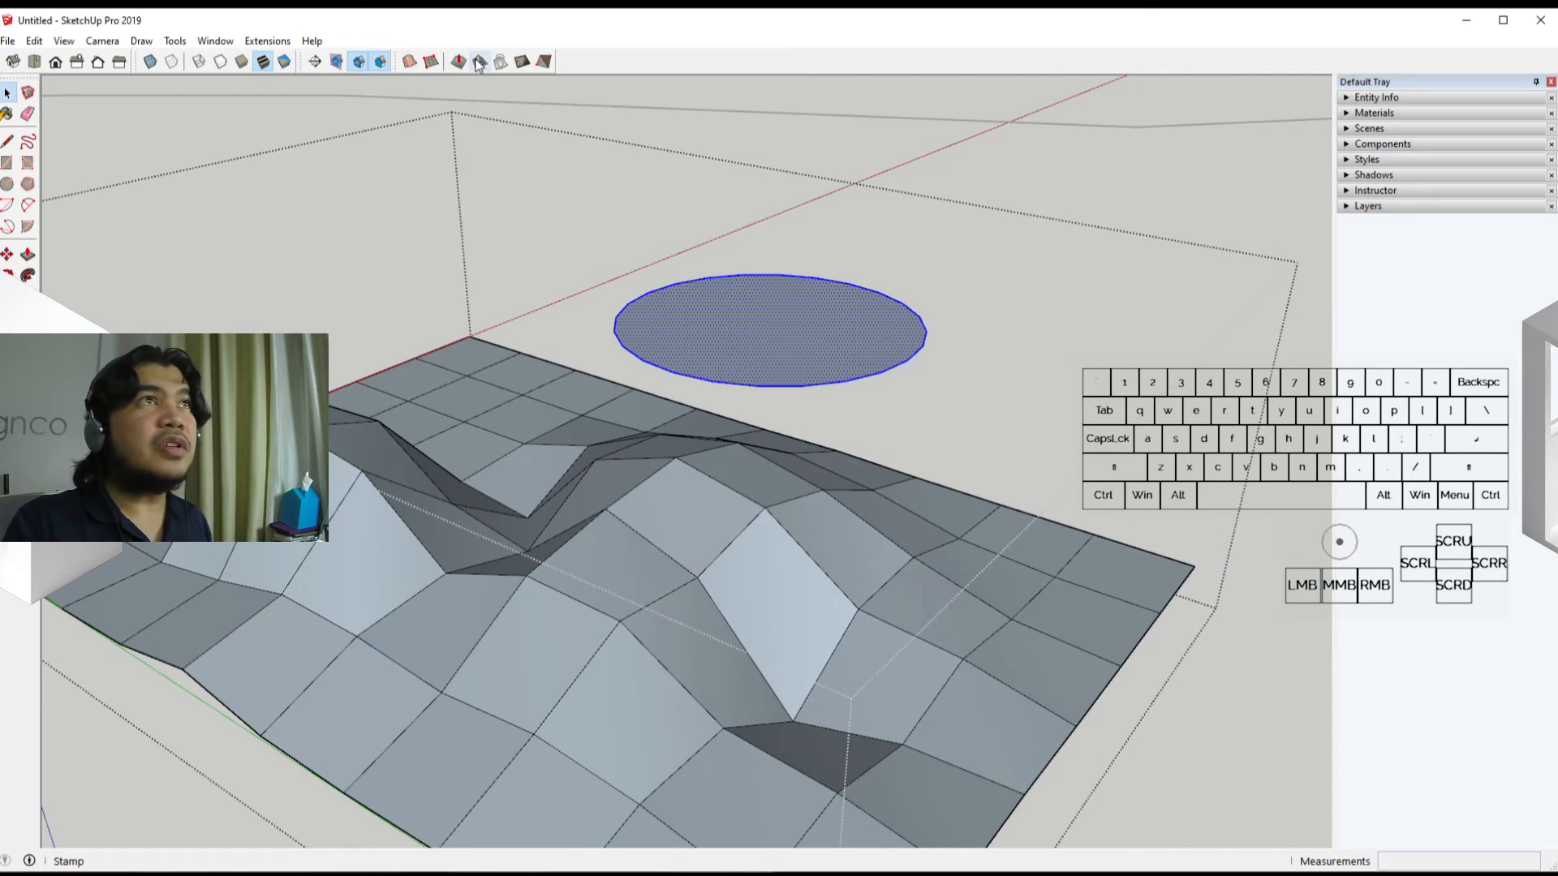
click(479, 63)
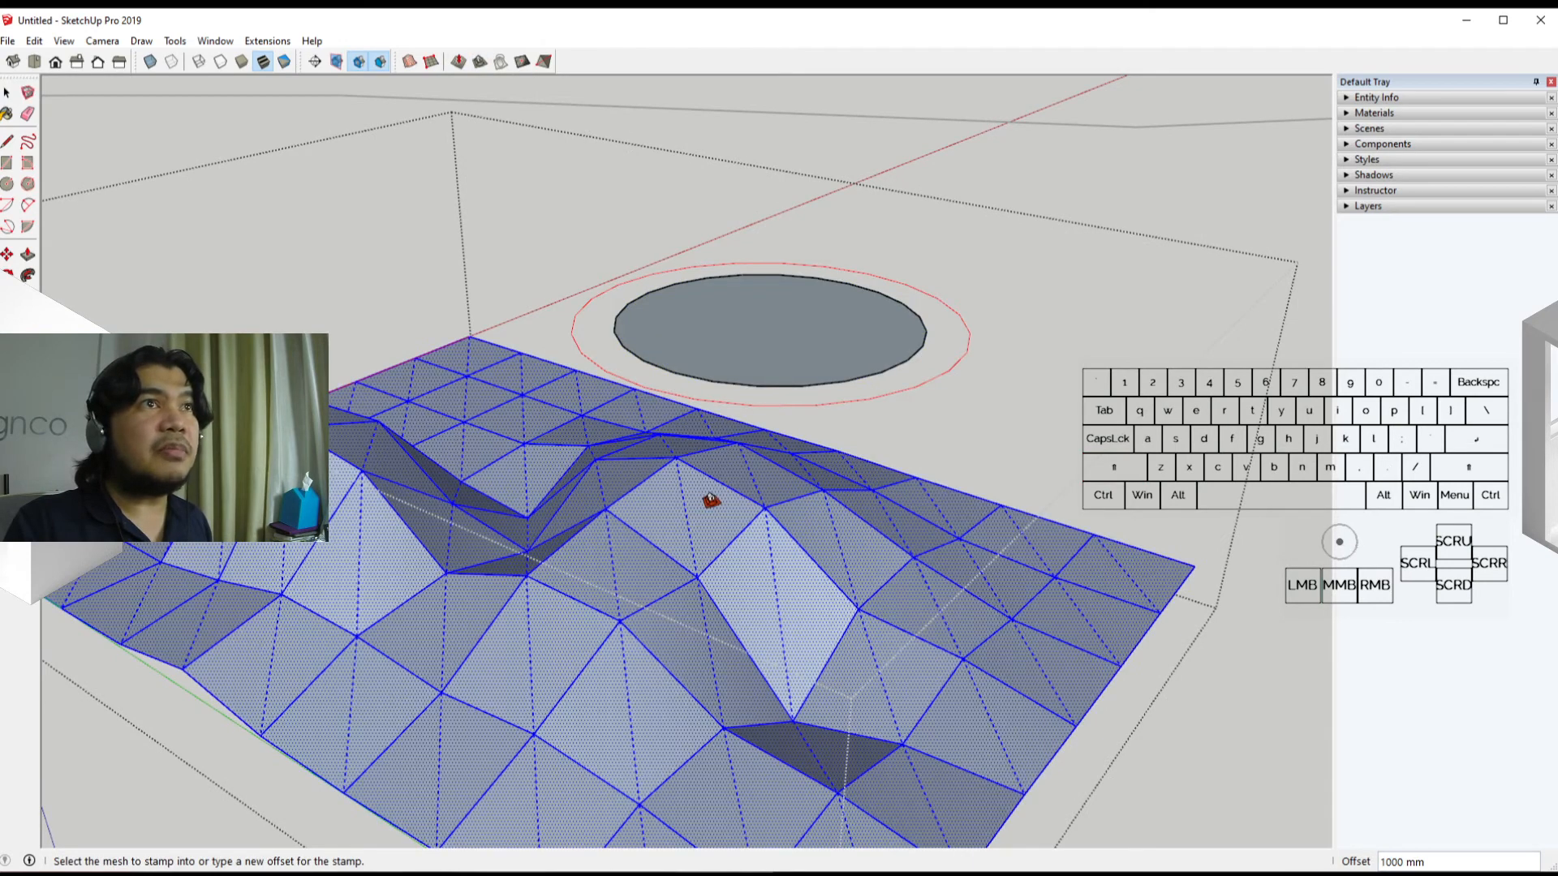
click(711, 499)
scroll(782, 492, down, 1)
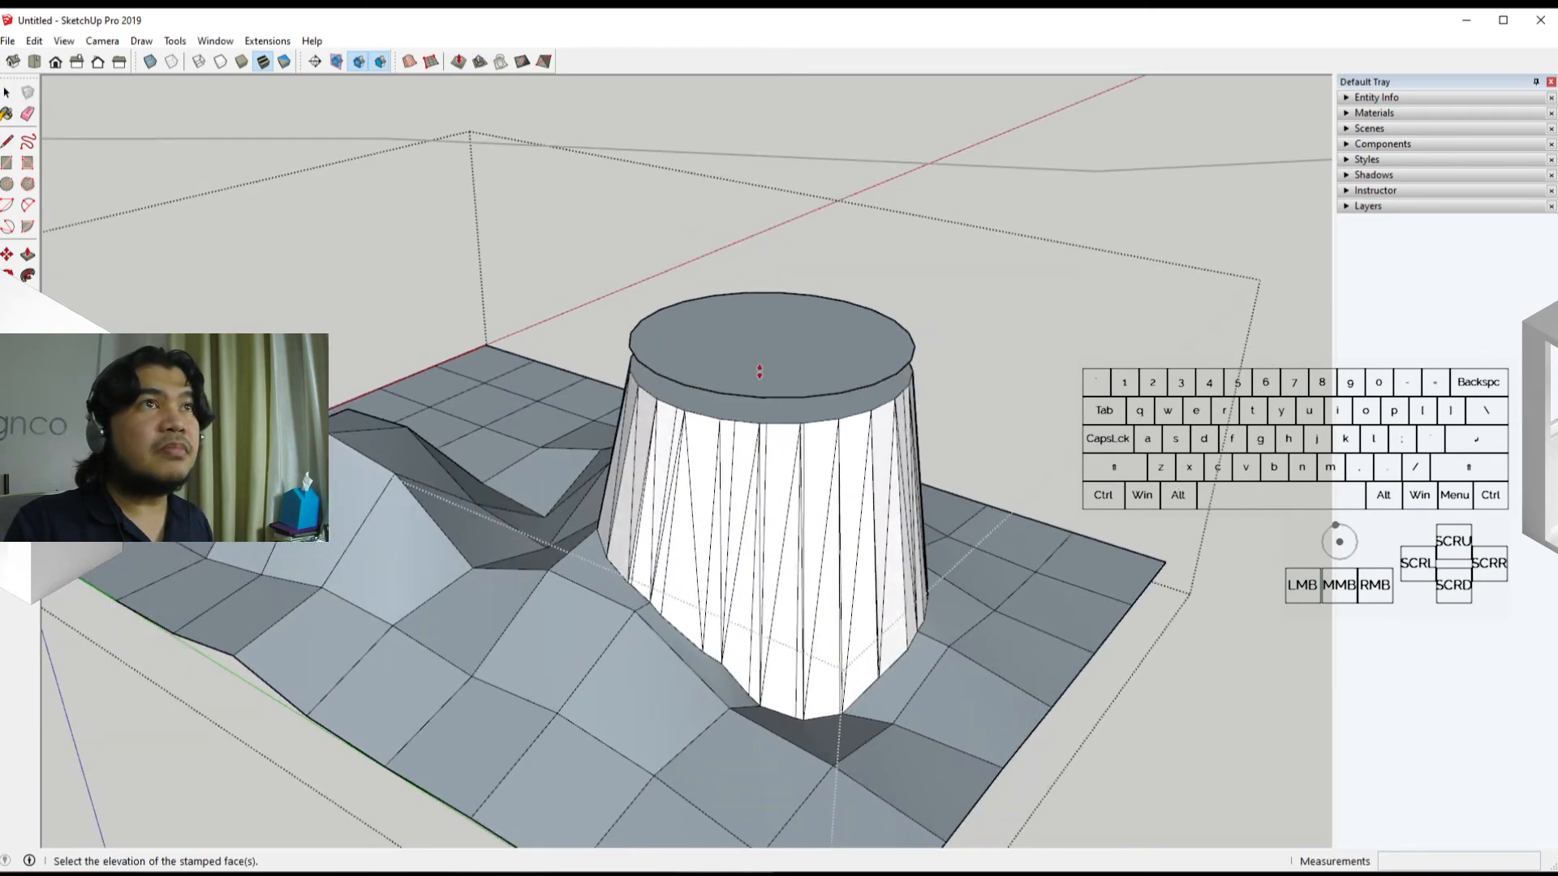
Step: Set the elevation of the stamped circular platform so that it sits low between the hills, just below their peaks
middle_drag(772, 530, 624, 349)
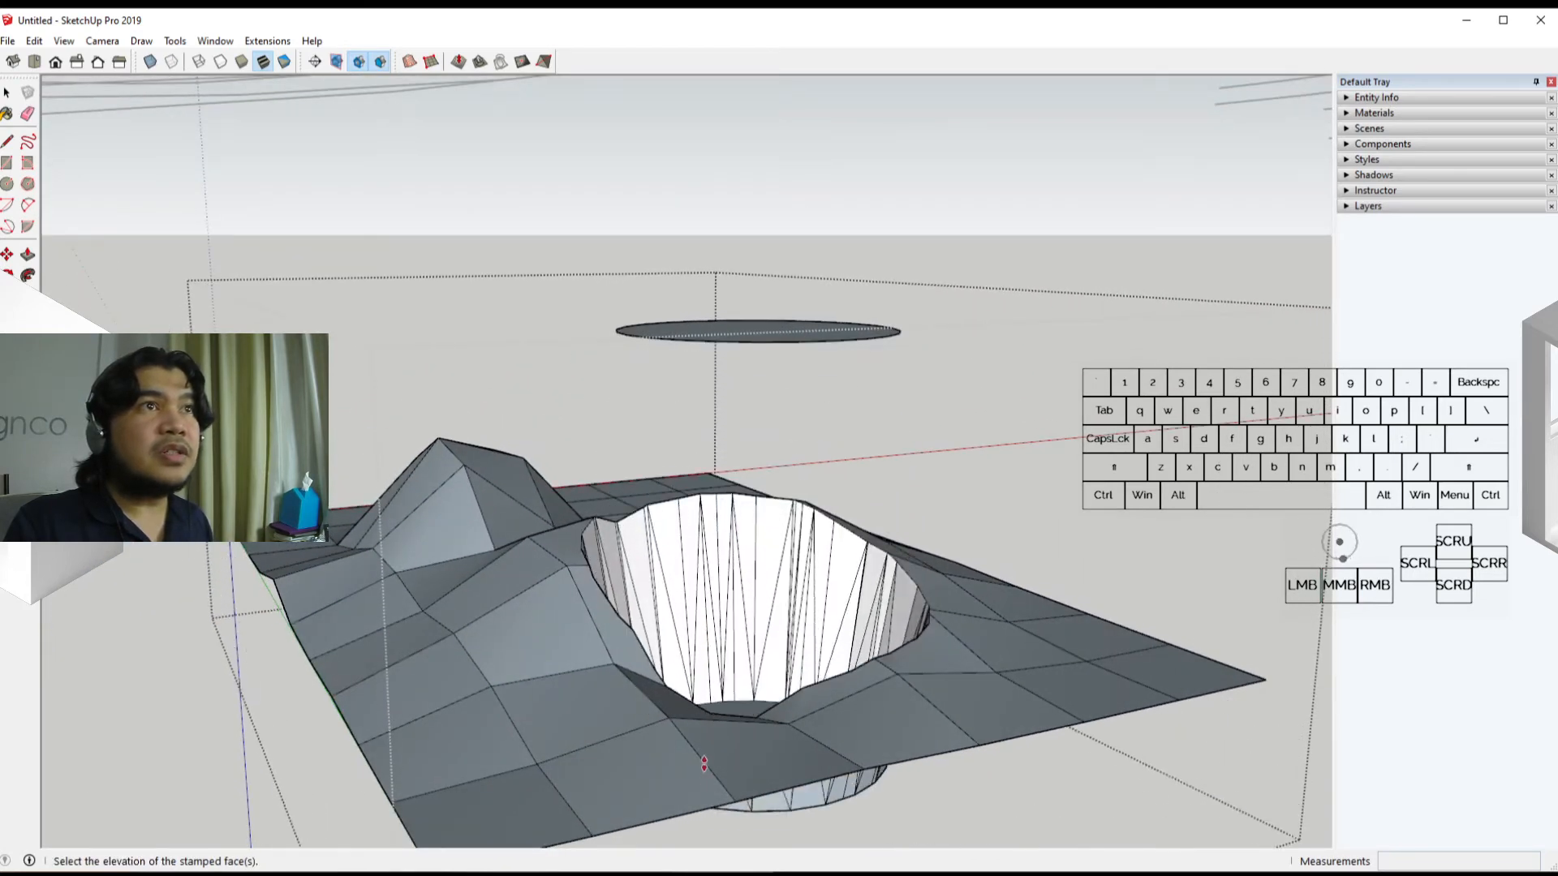
middle_drag(686, 455, 548, 523)
scroll(907, 513, down, 1)
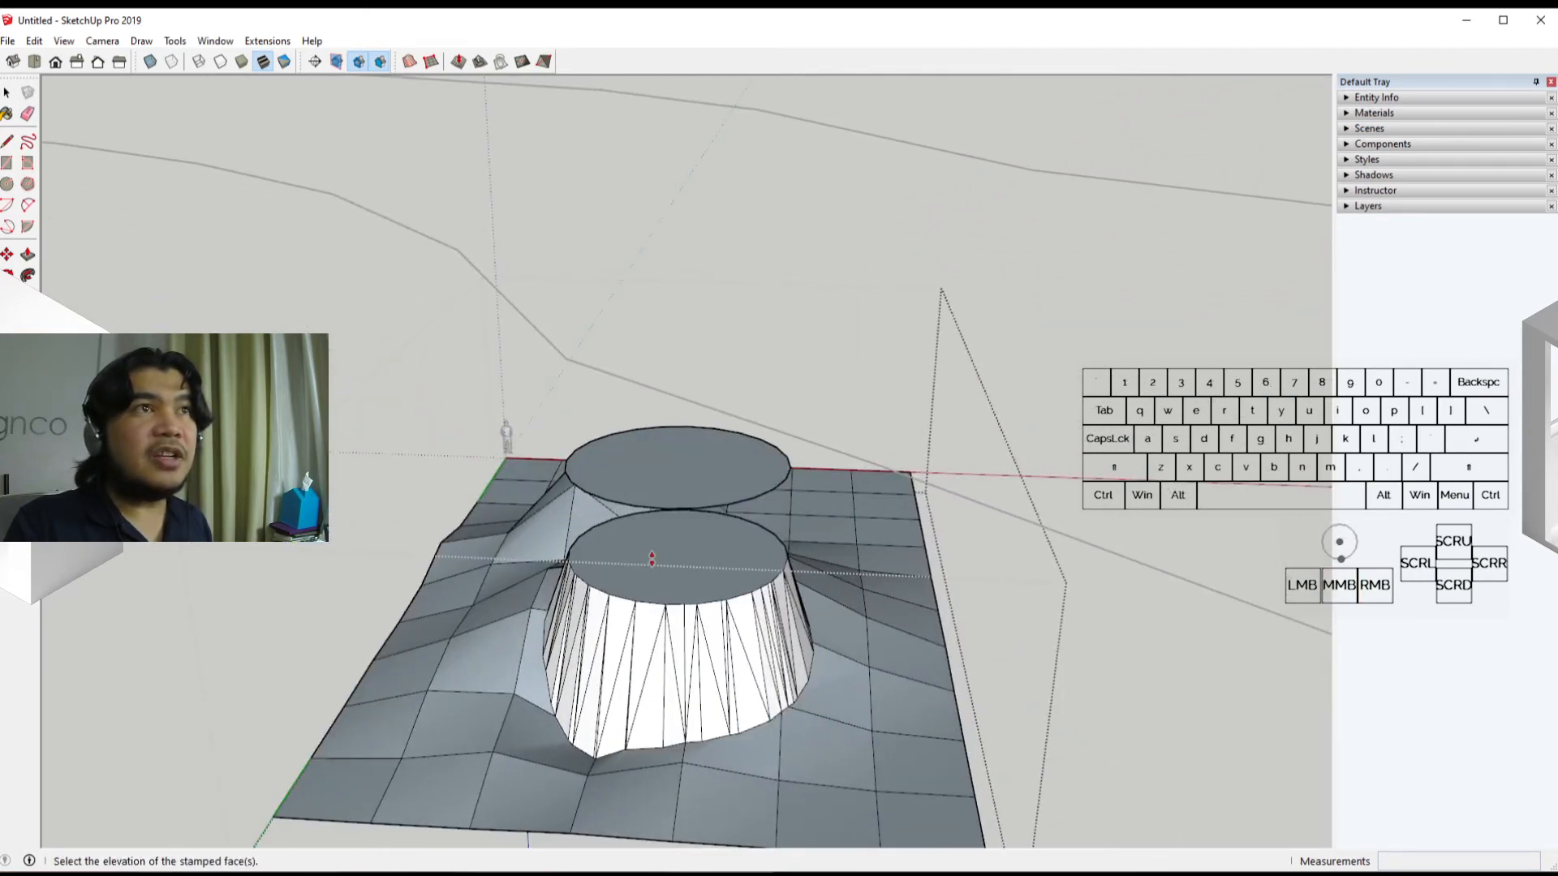
middle_drag(649, 499, 994, 507)
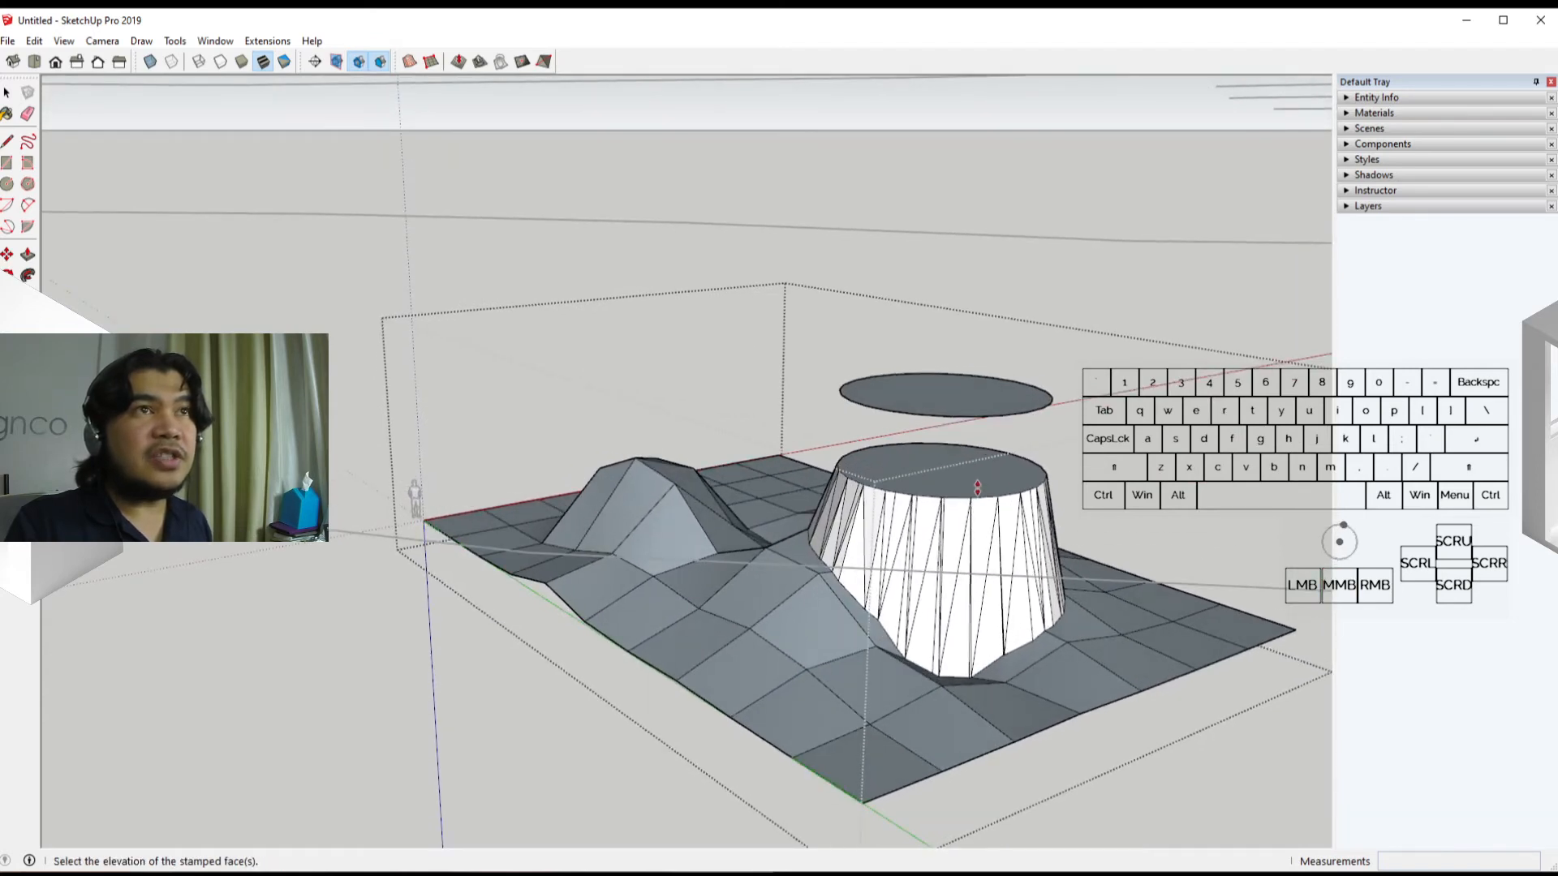
middle_drag(967, 489, 766, 452)
scroll(765, 452, up, 3)
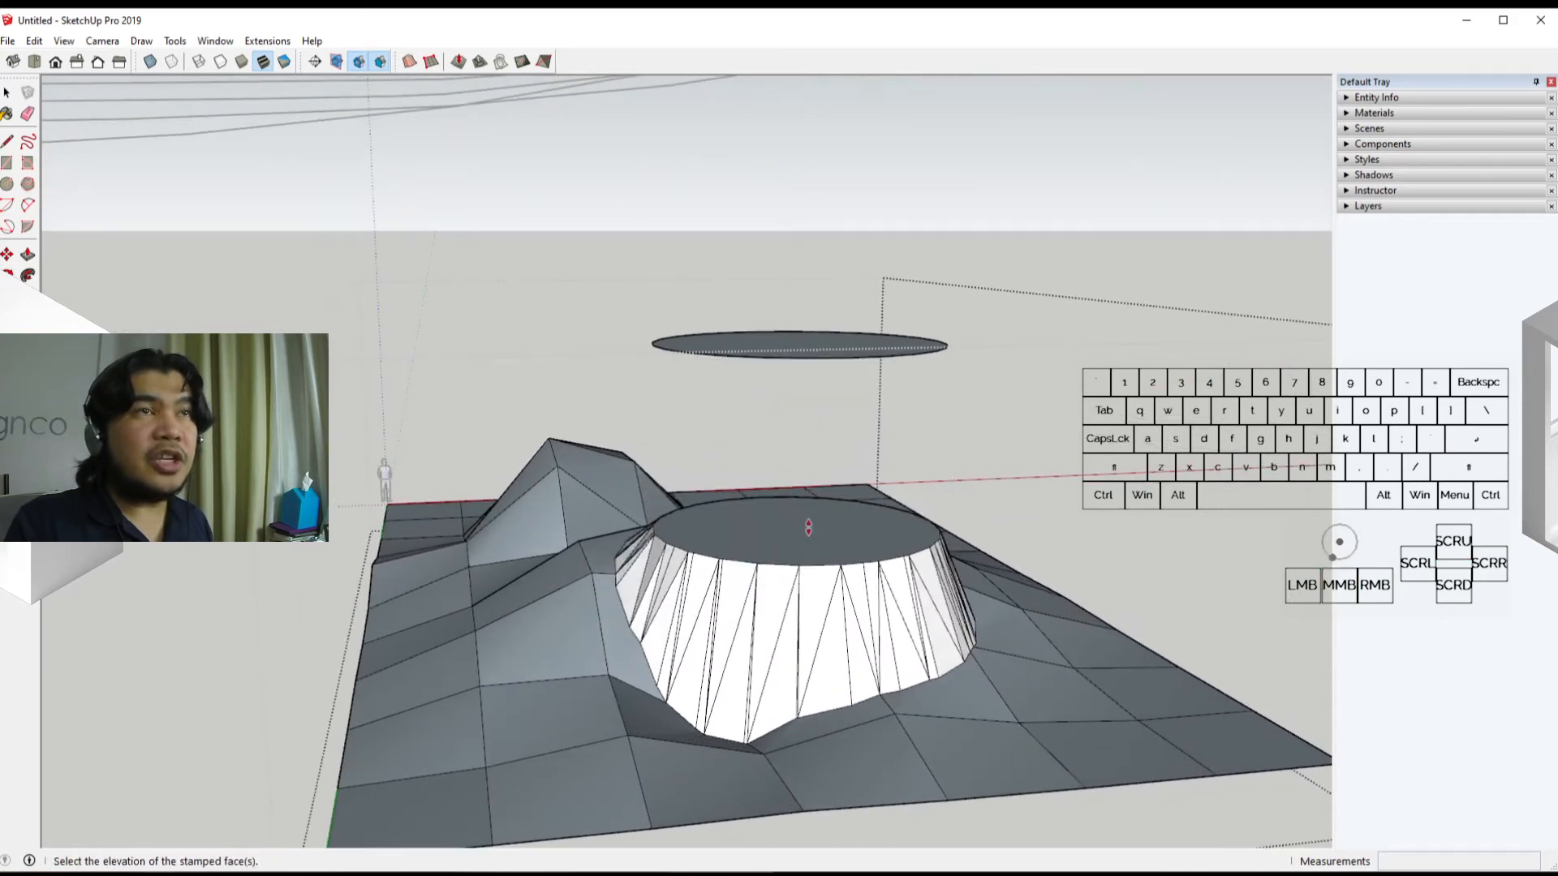
middle_drag(791, 667, 998, 560)
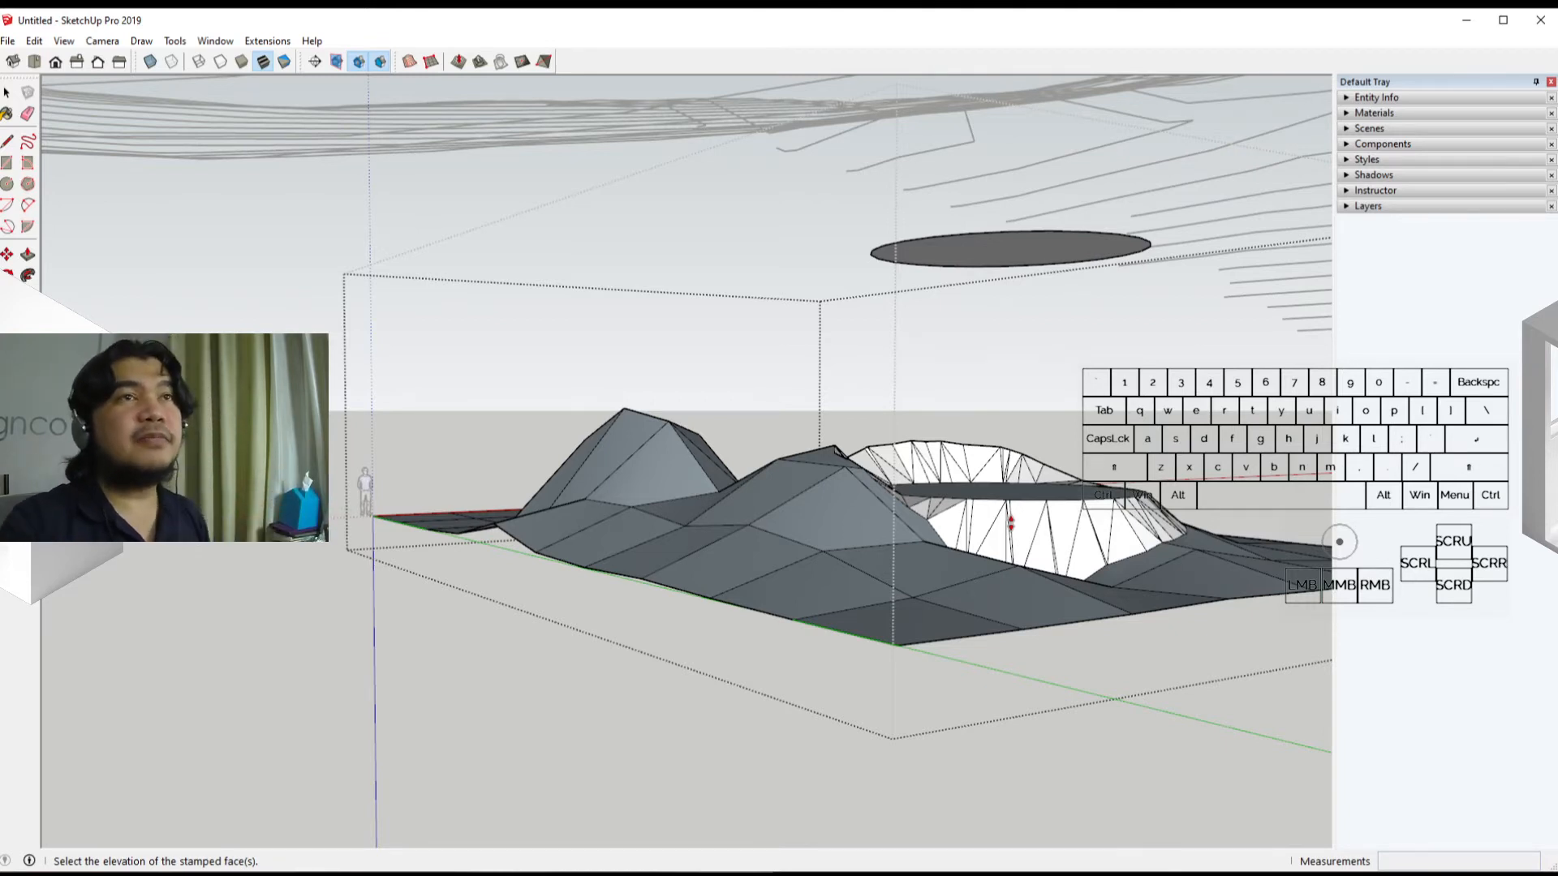
click(1010, 523)
Step: Draw a rectangle on the ground beside the terrain's edge and push it up into a box
middle_drag(1010, 524, 924, 412)
middle_drag(729, 509, 431, 436)
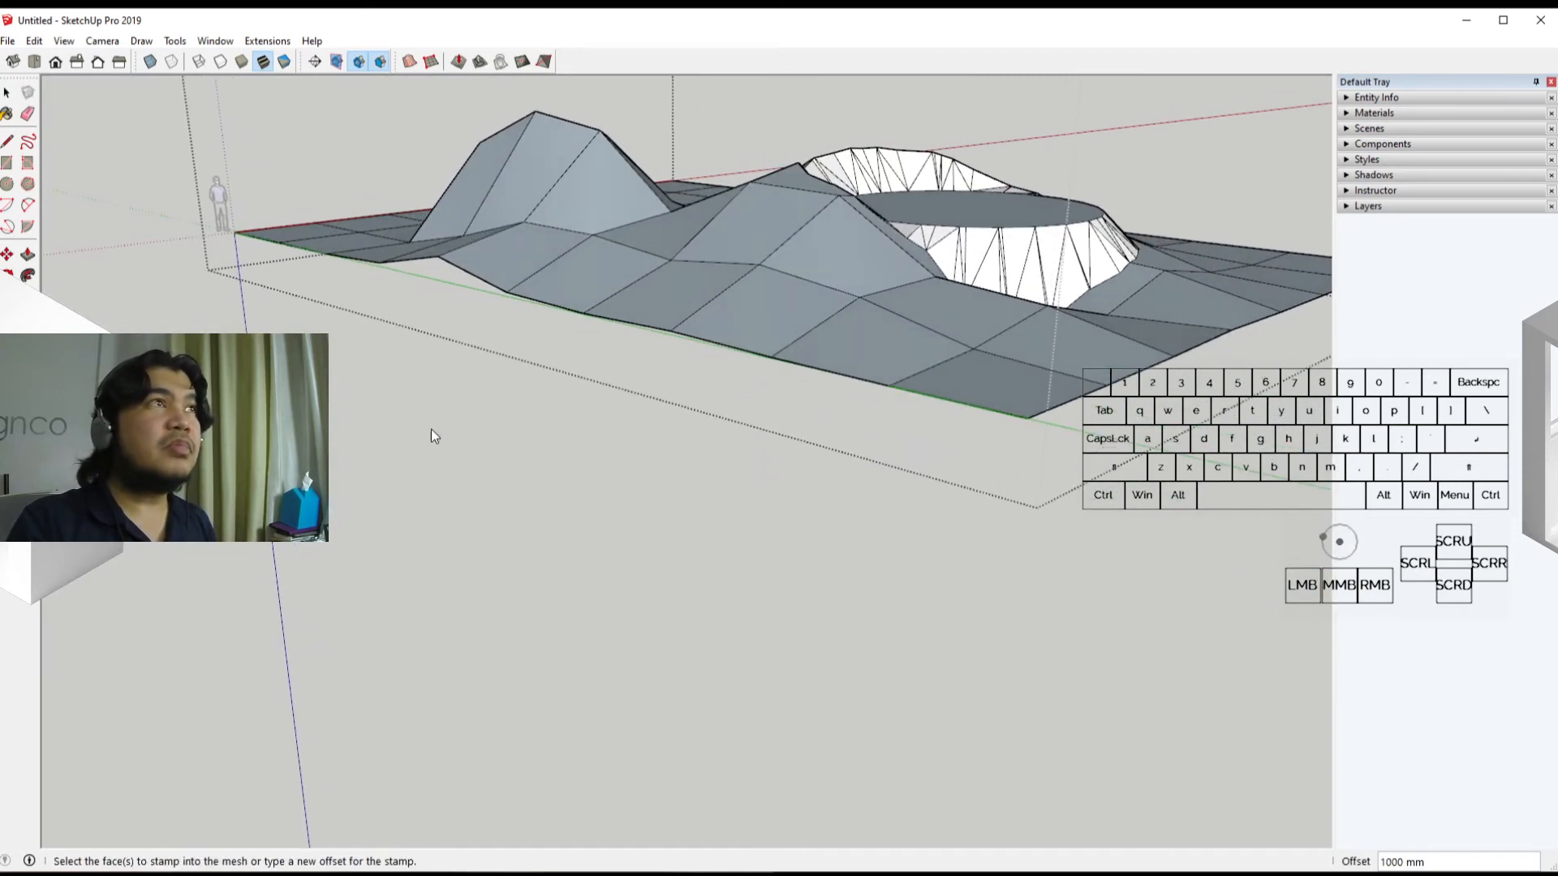
click(7, 165)
click(530, 599)
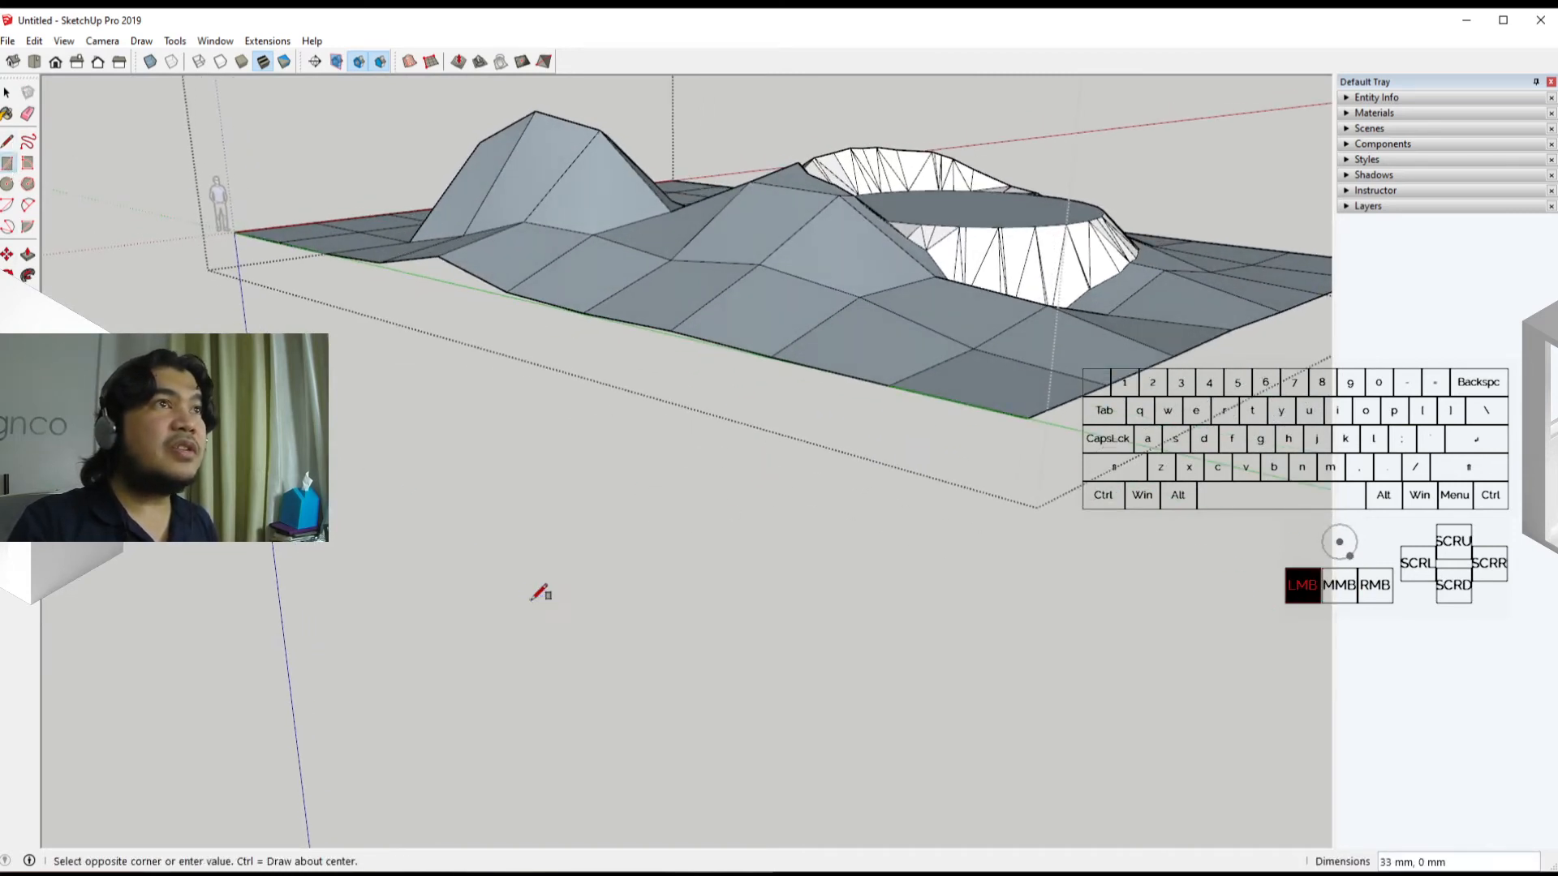
click(565, 501)
key(p)
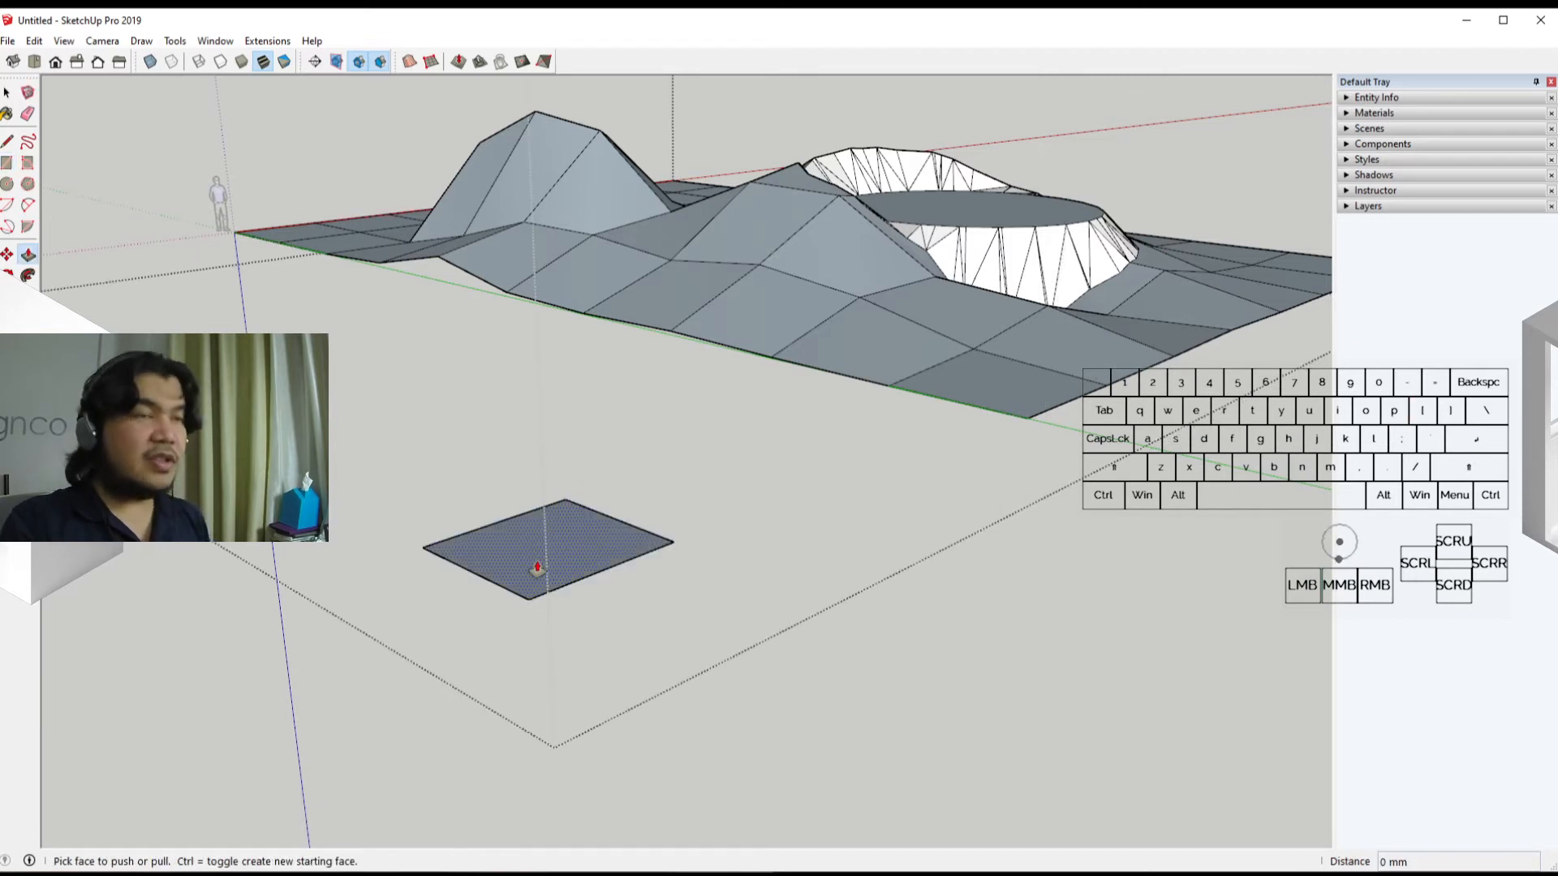
drag(542, 537, 535, 519)
click(554, 520)
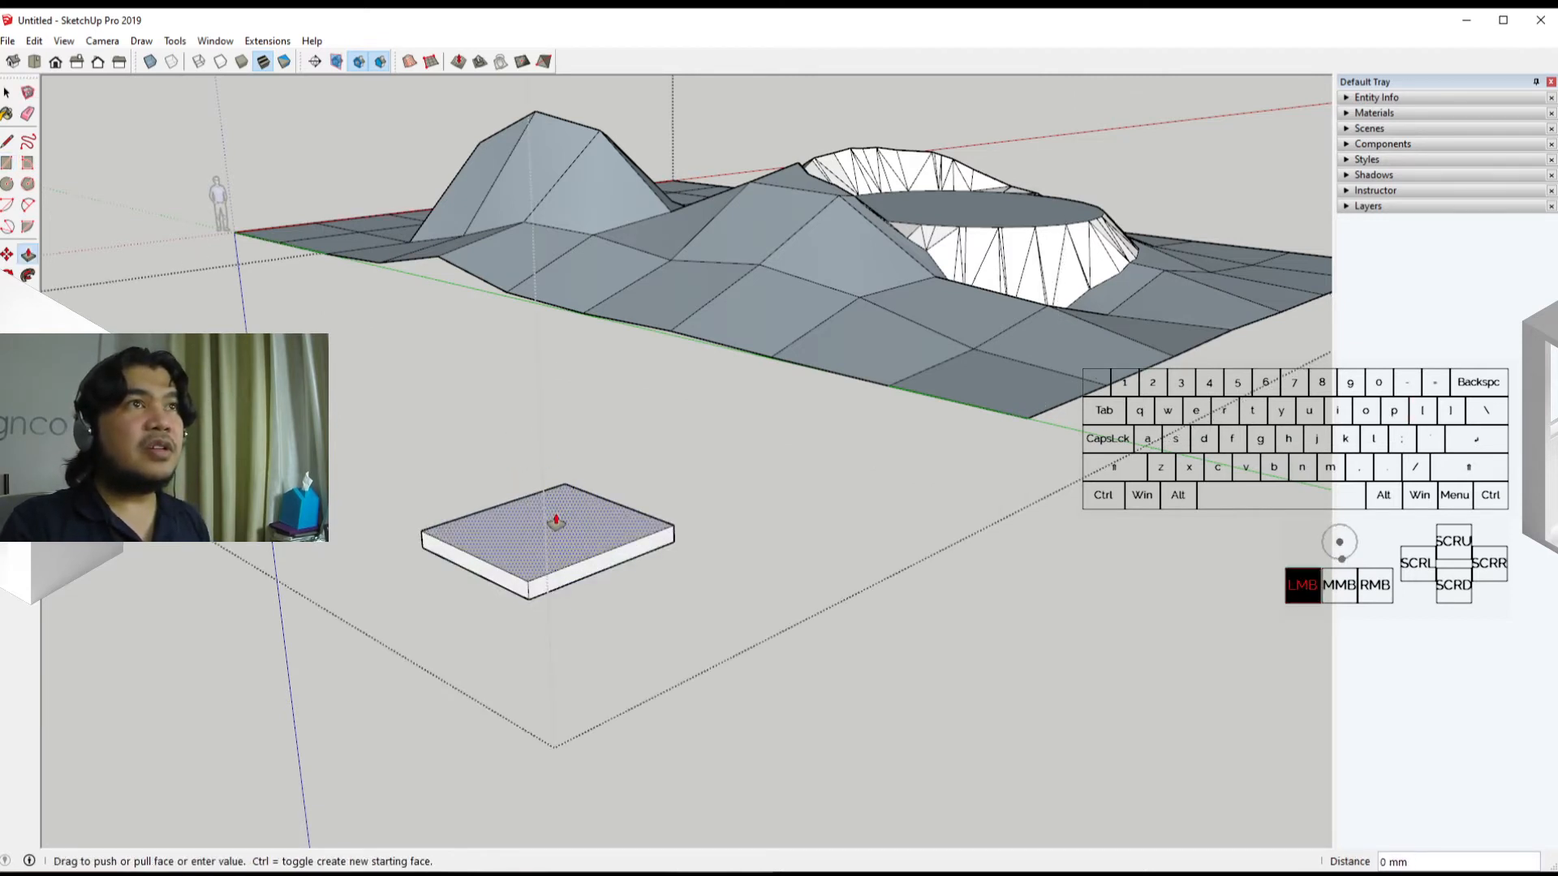
Step: Select the whole box and move it in front of the terrain's edge nearest the stamped platform
key(space)
click(595, 499)
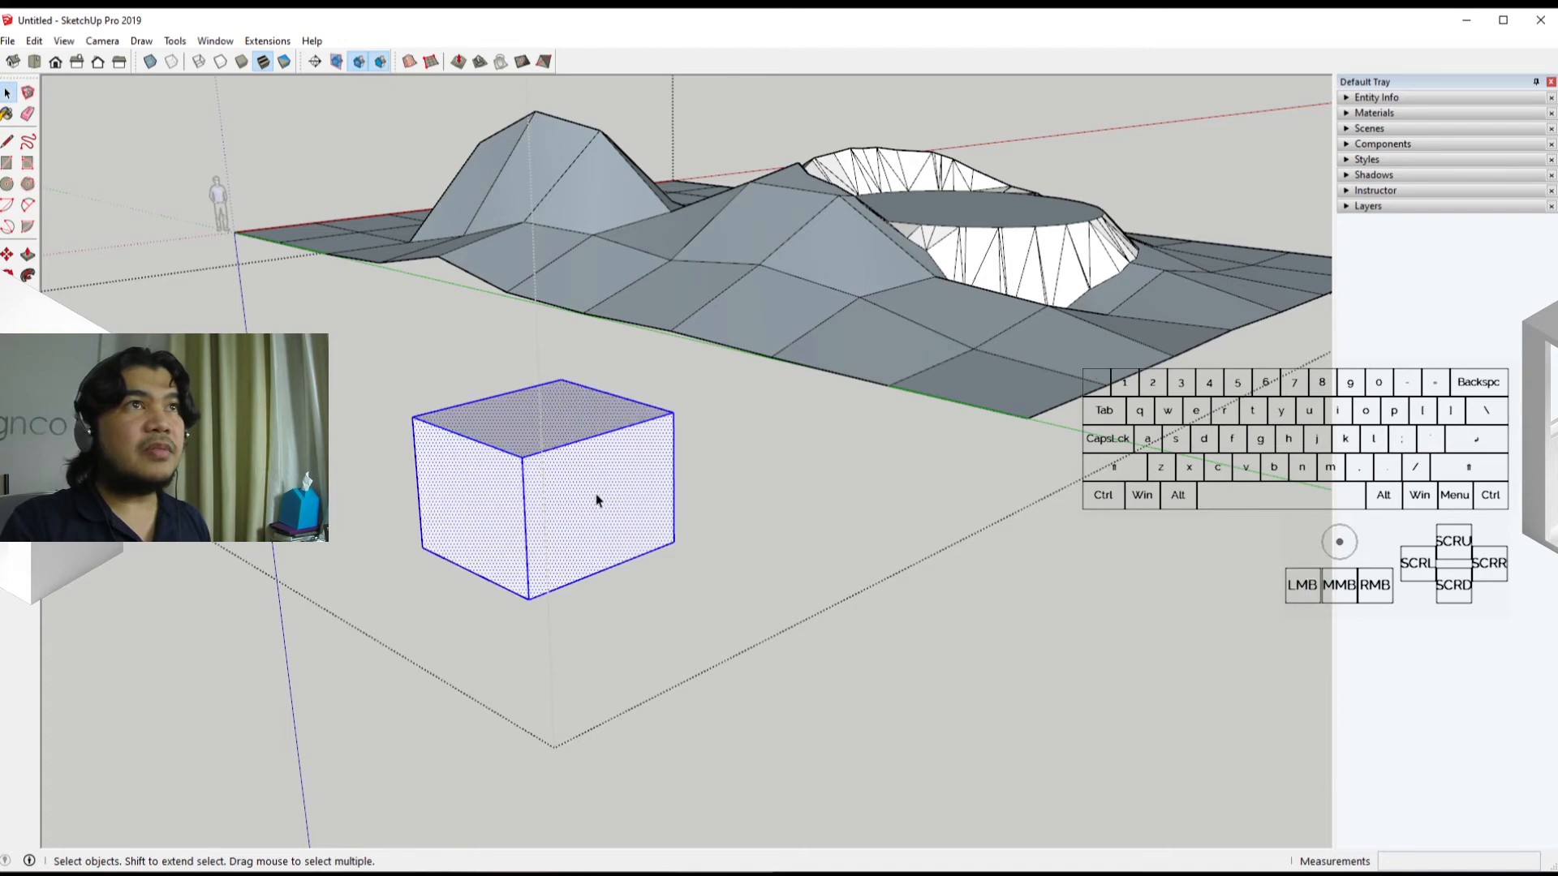
middle_drag(598, 497, 539, 536)
key(m)
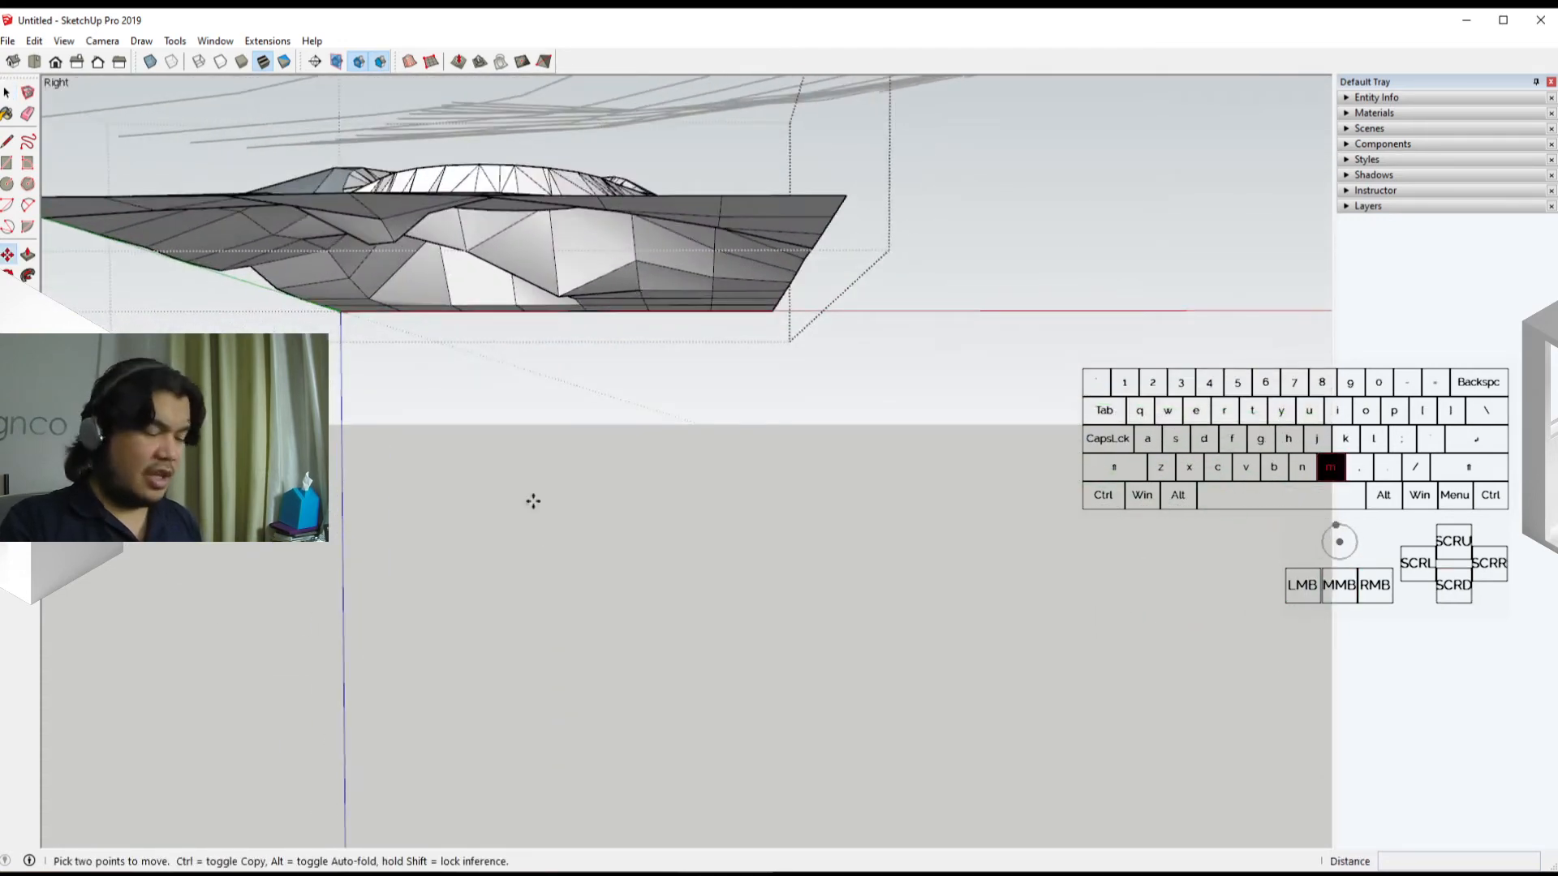
scroll(445, 409, down, 3)
scroll(433, 416, up, 3)
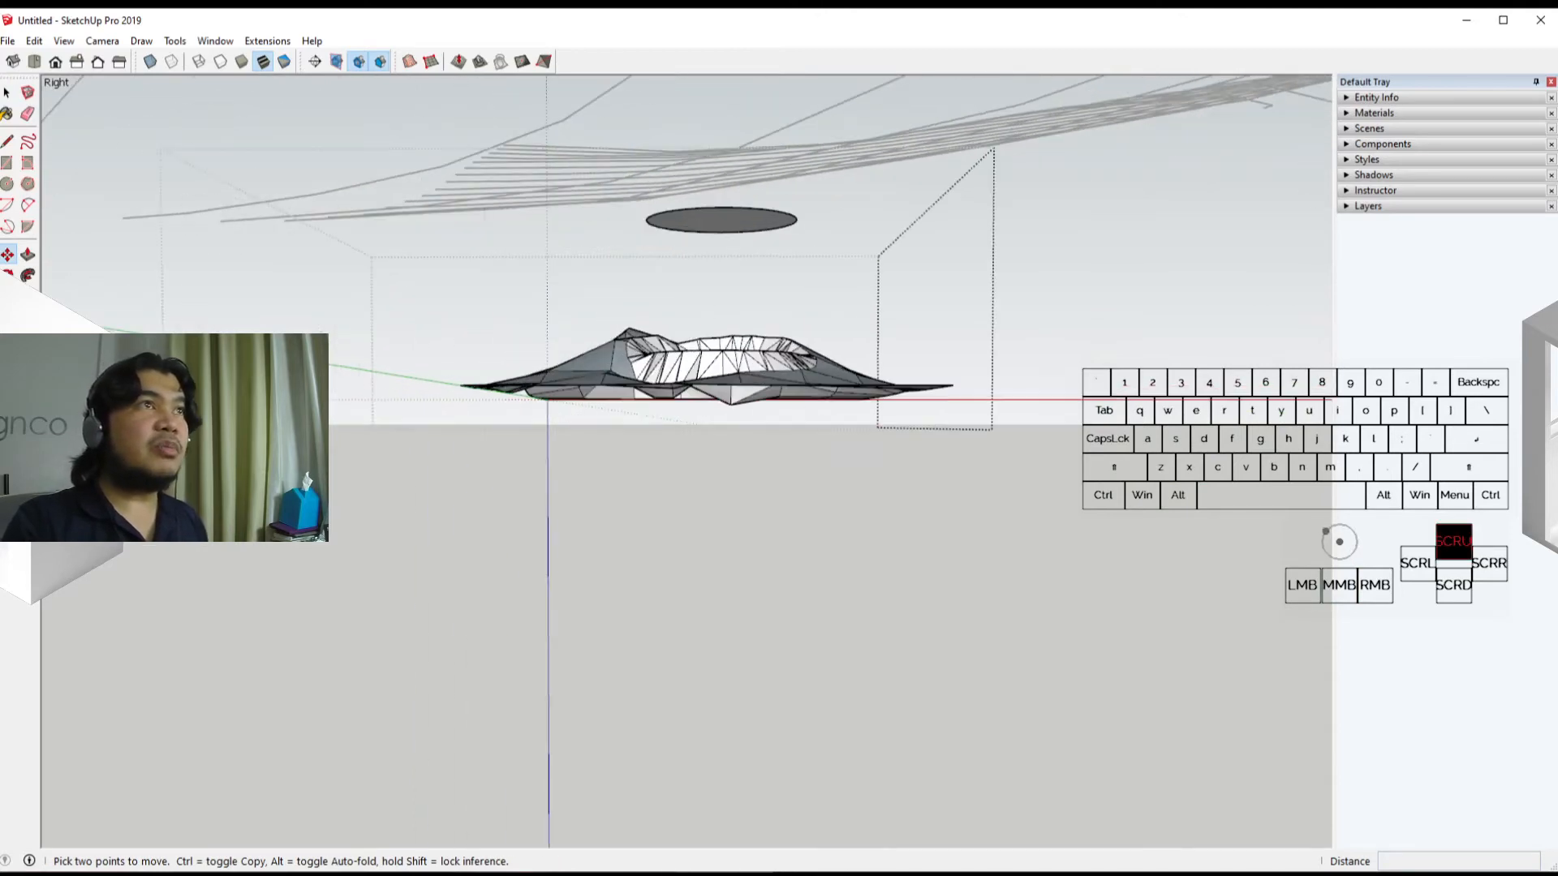
click(438, 422)
click(836, 475)
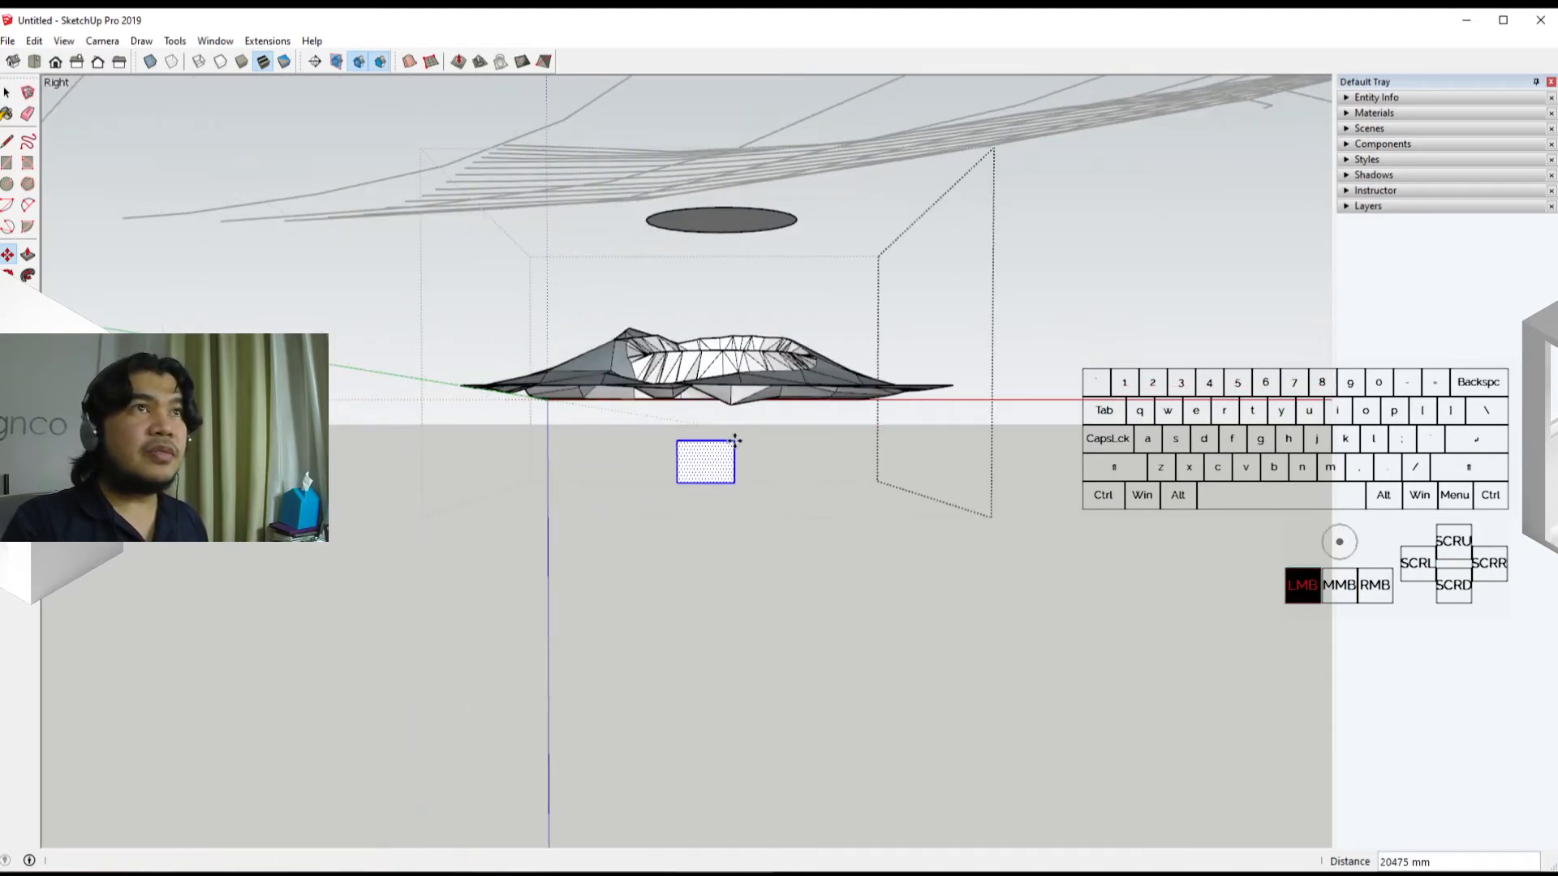
middle_drag(836, 475, 939, 591)
scroll(1046, 552, up, 5)
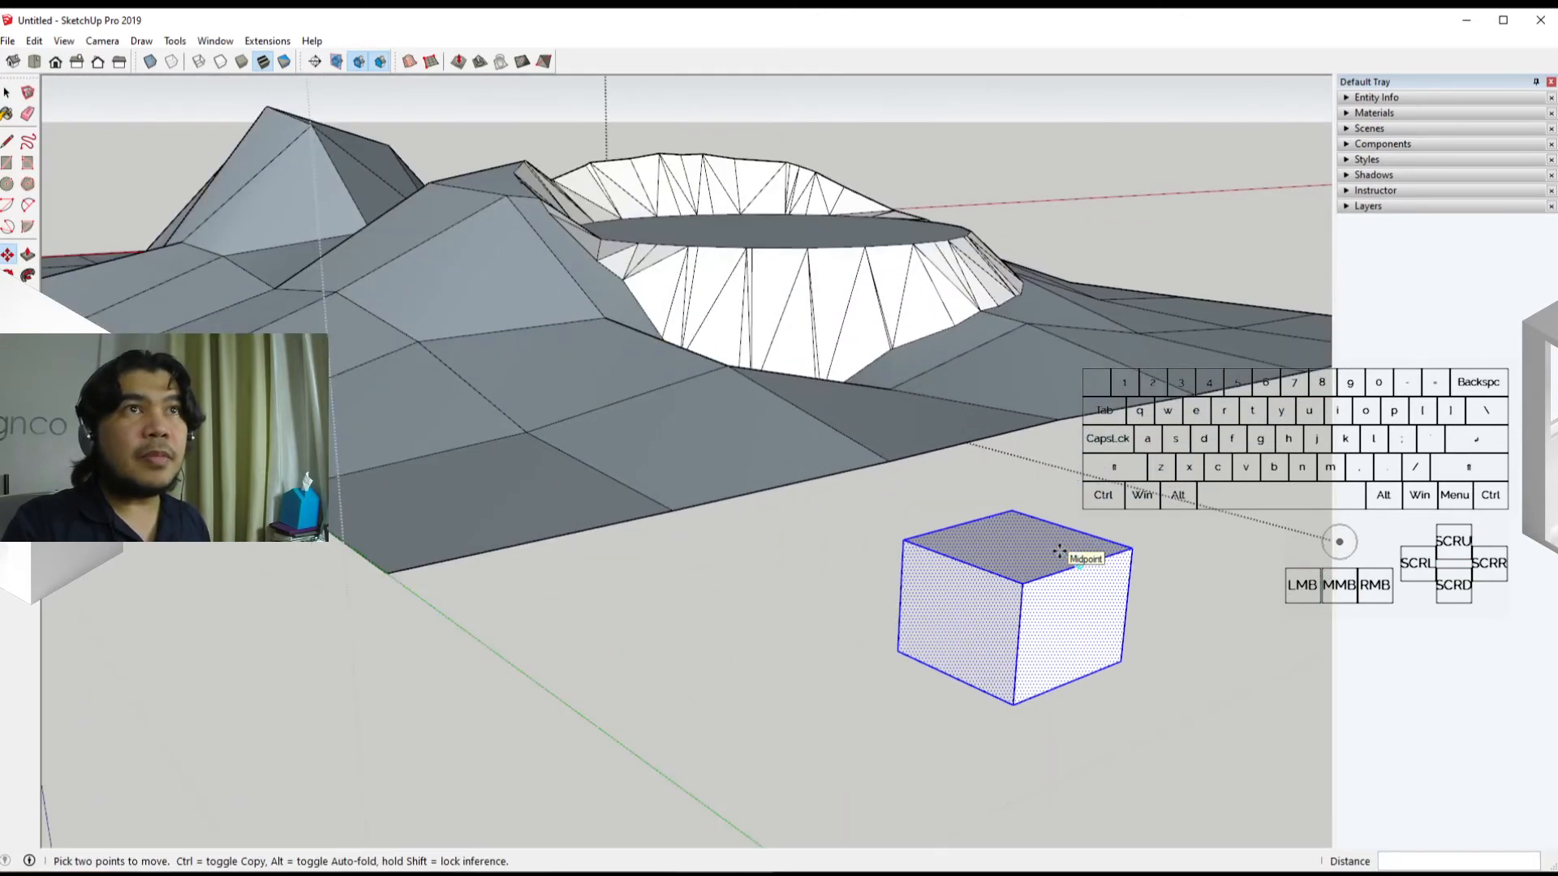
middle_drag(1017, 549, 735, 469)
Step: Deselect the box and open the terrain group for editing
click(930, 605)
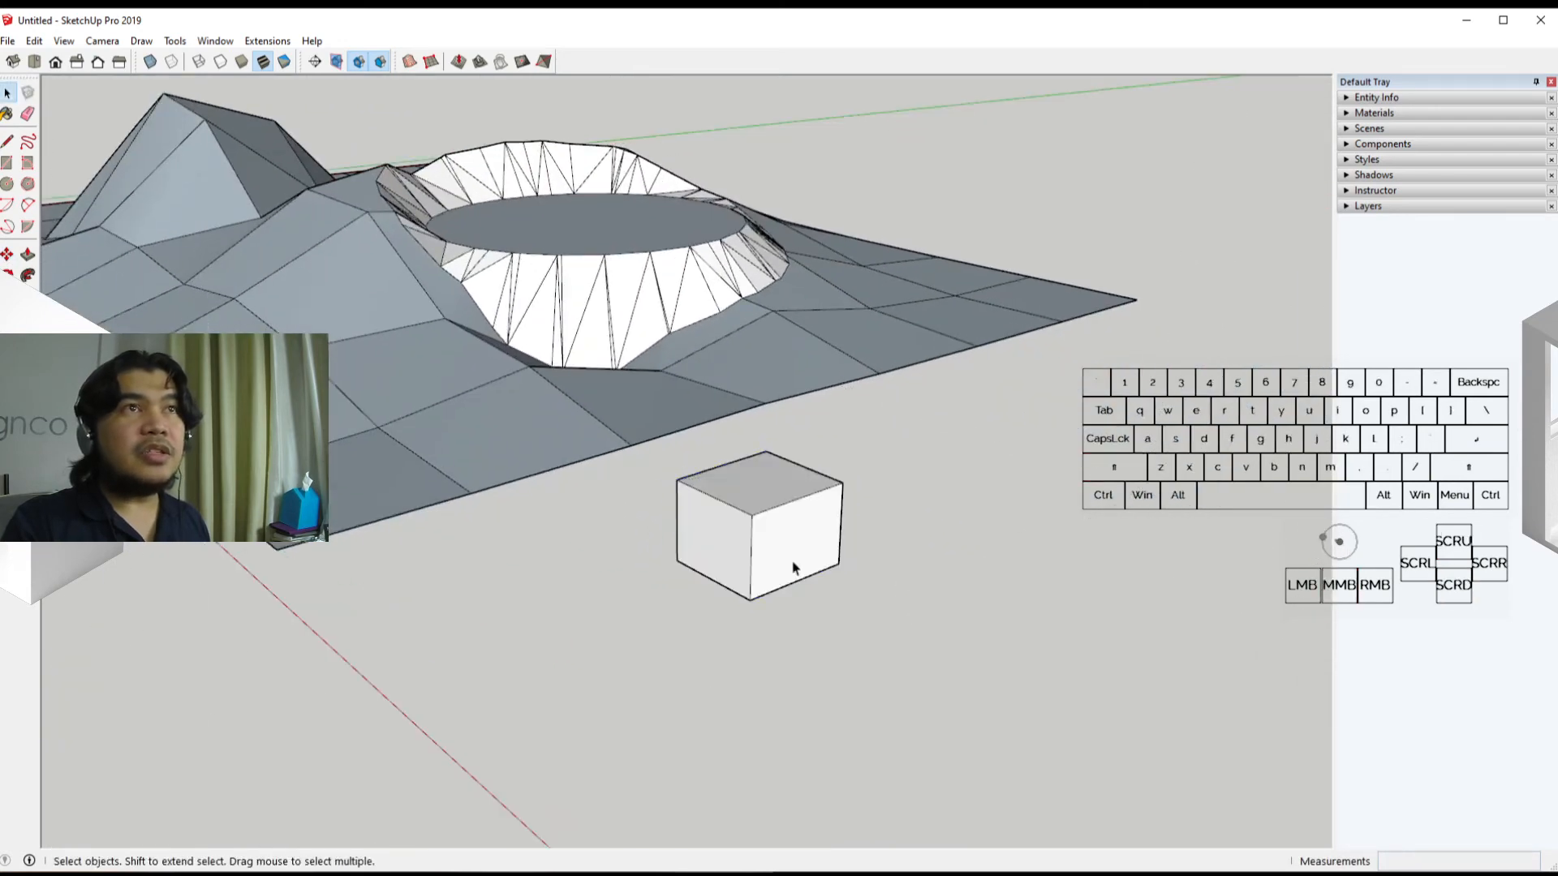
scroll(790, 552, up, 2)
middle_drag(789, 555, 680, 484)
scroll(680, 484, up, 1)
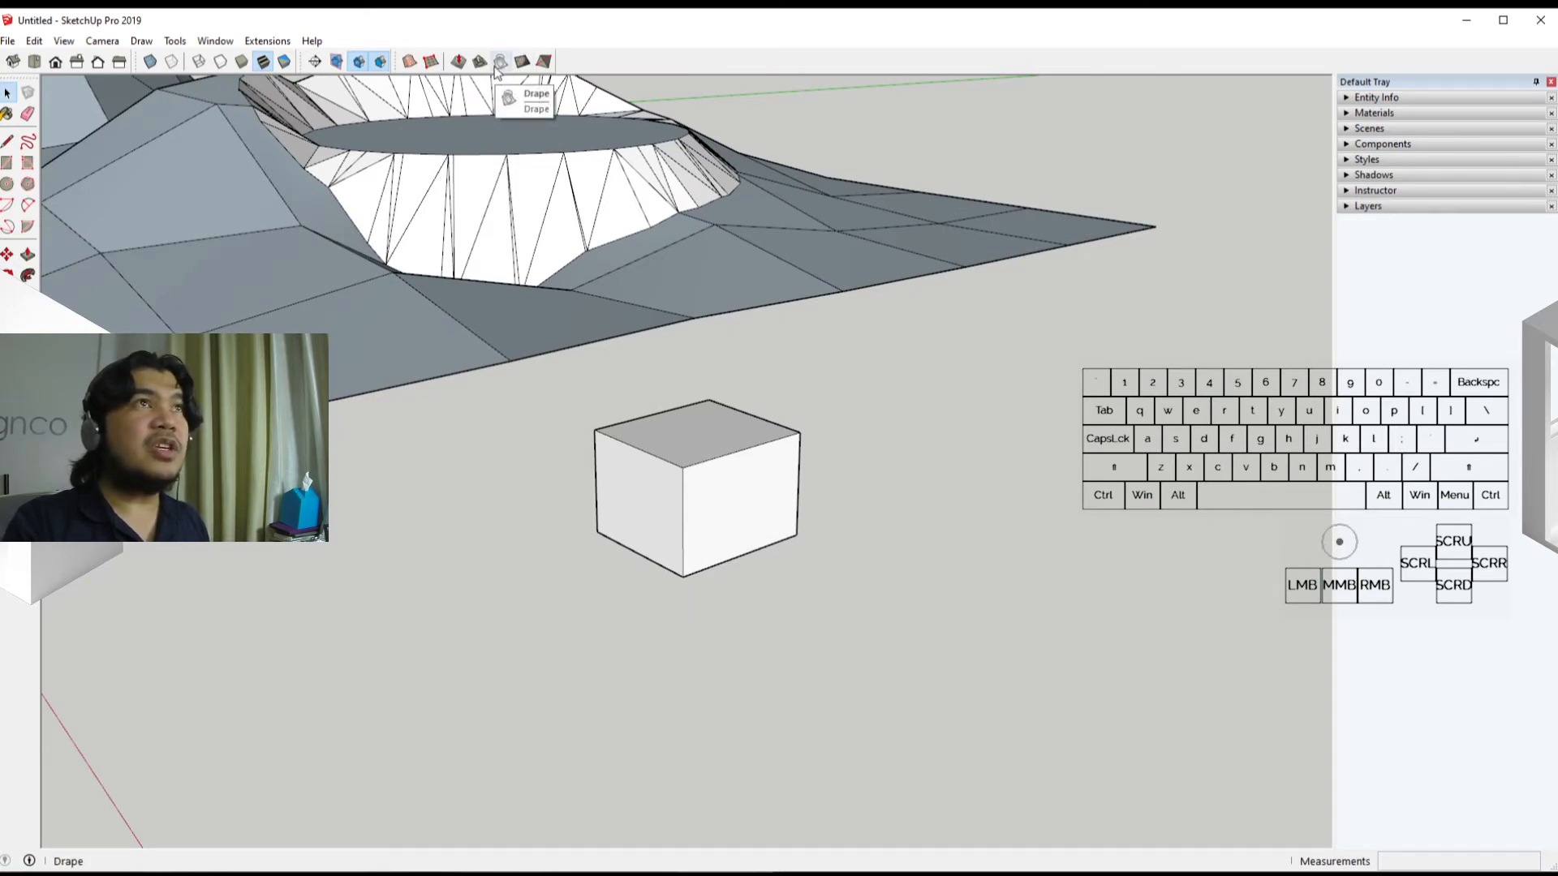
click(696, 285)
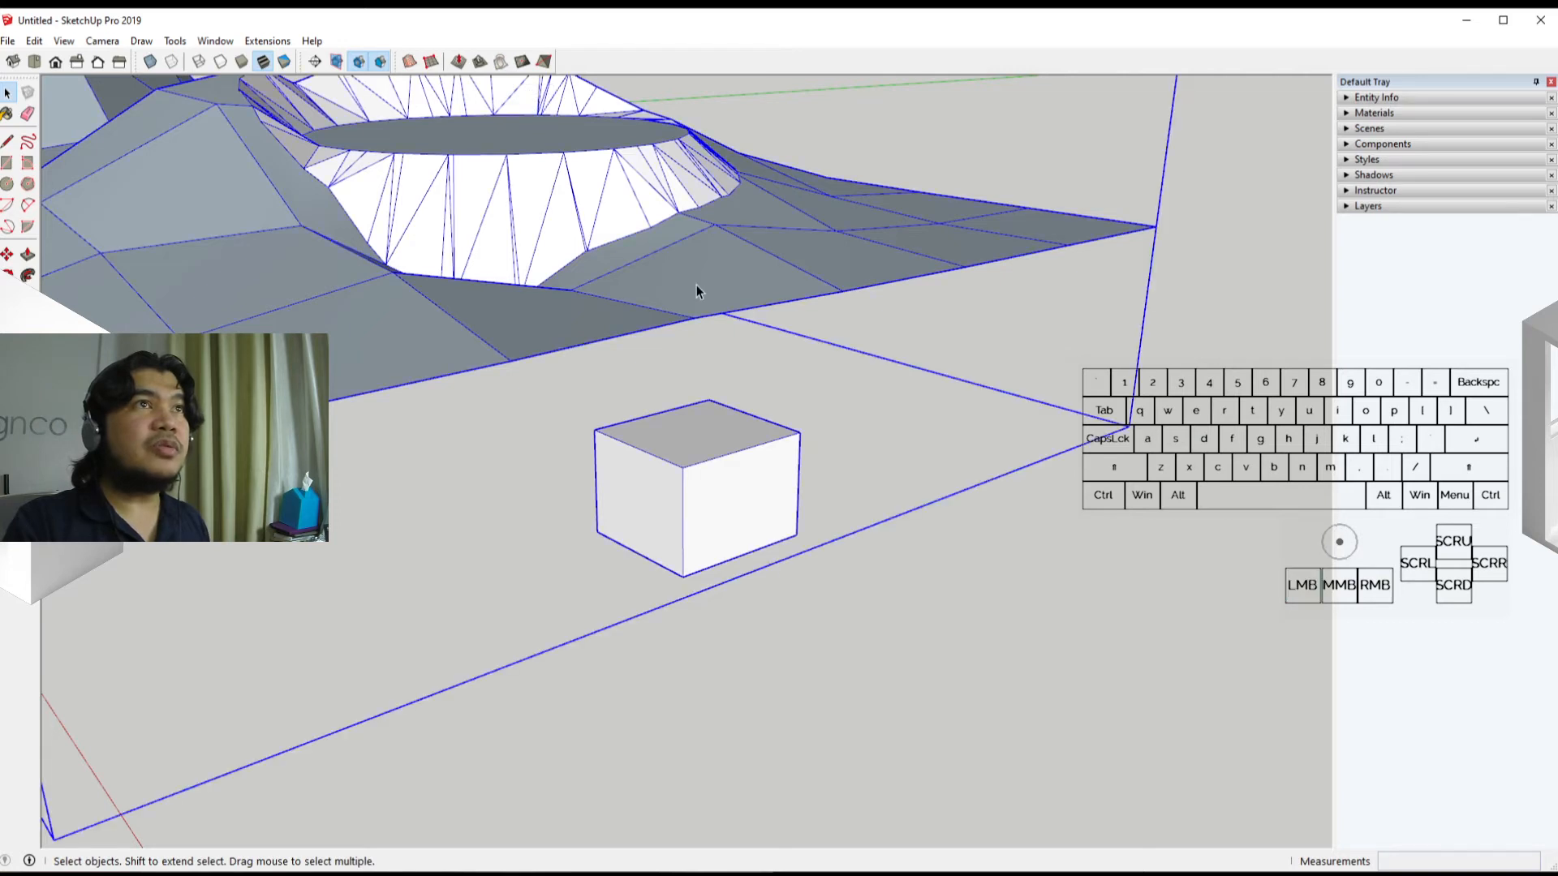
double_click(696, 284)
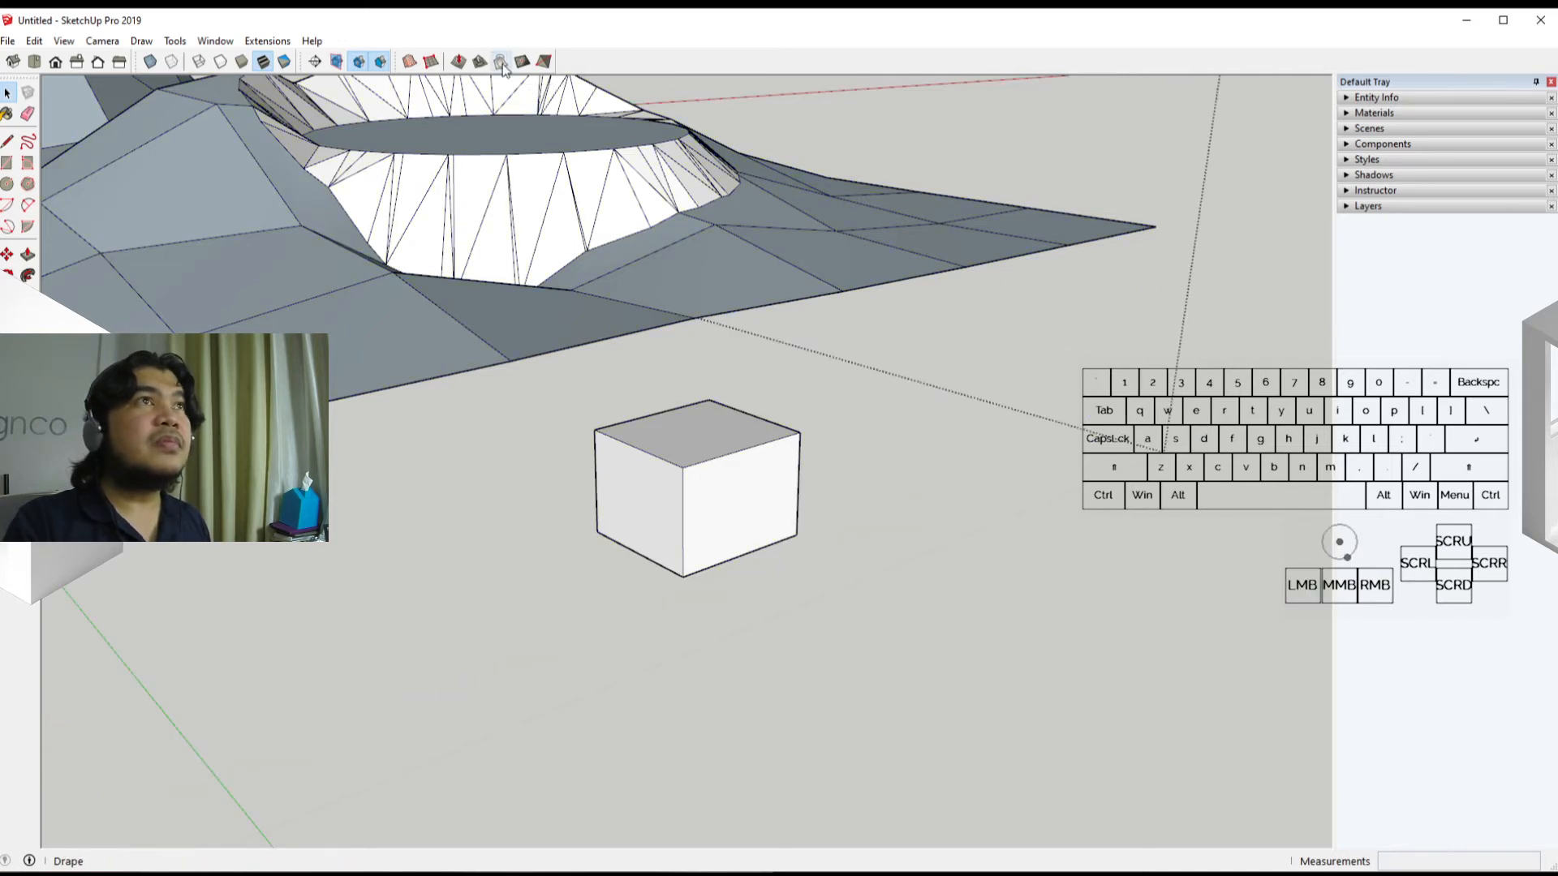
triple_click(679, 284)
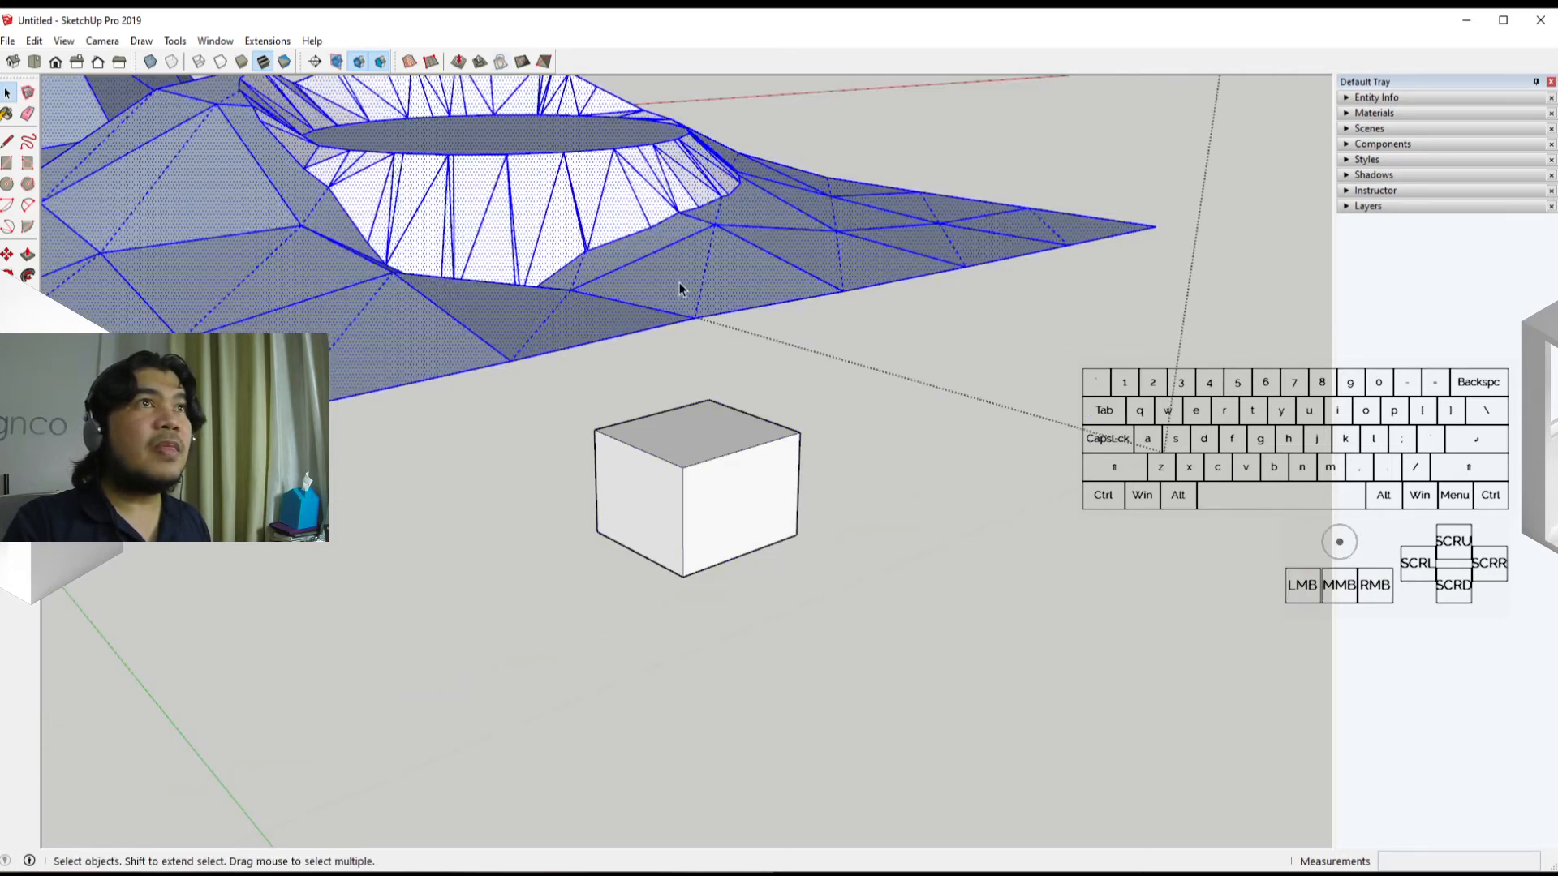
click(501, 63)
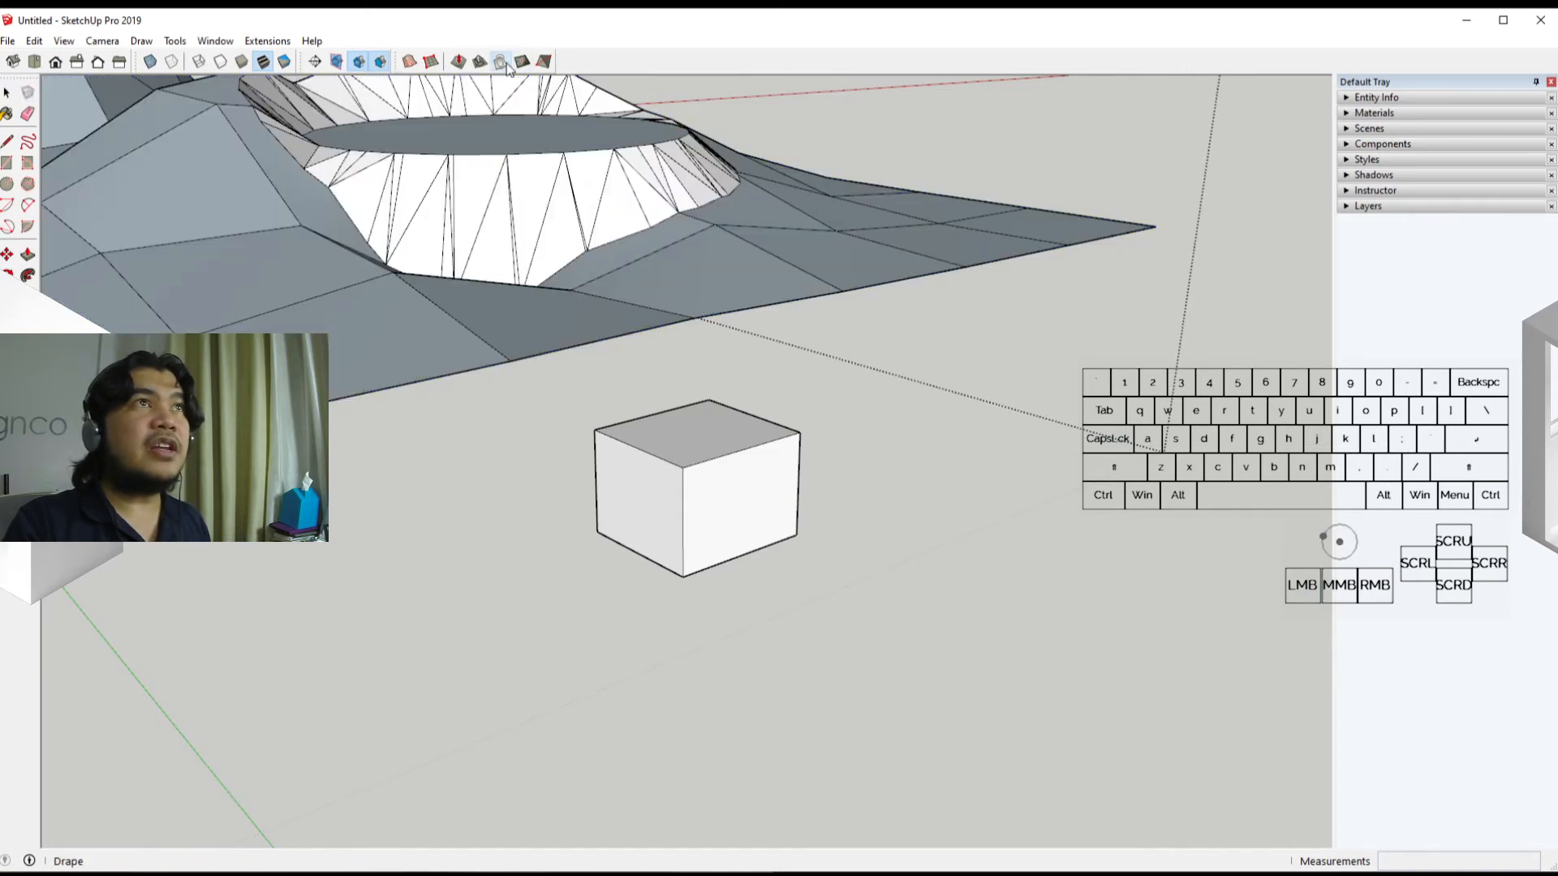
click(711, 505)
middle_drag(714, 469, 658, 502)
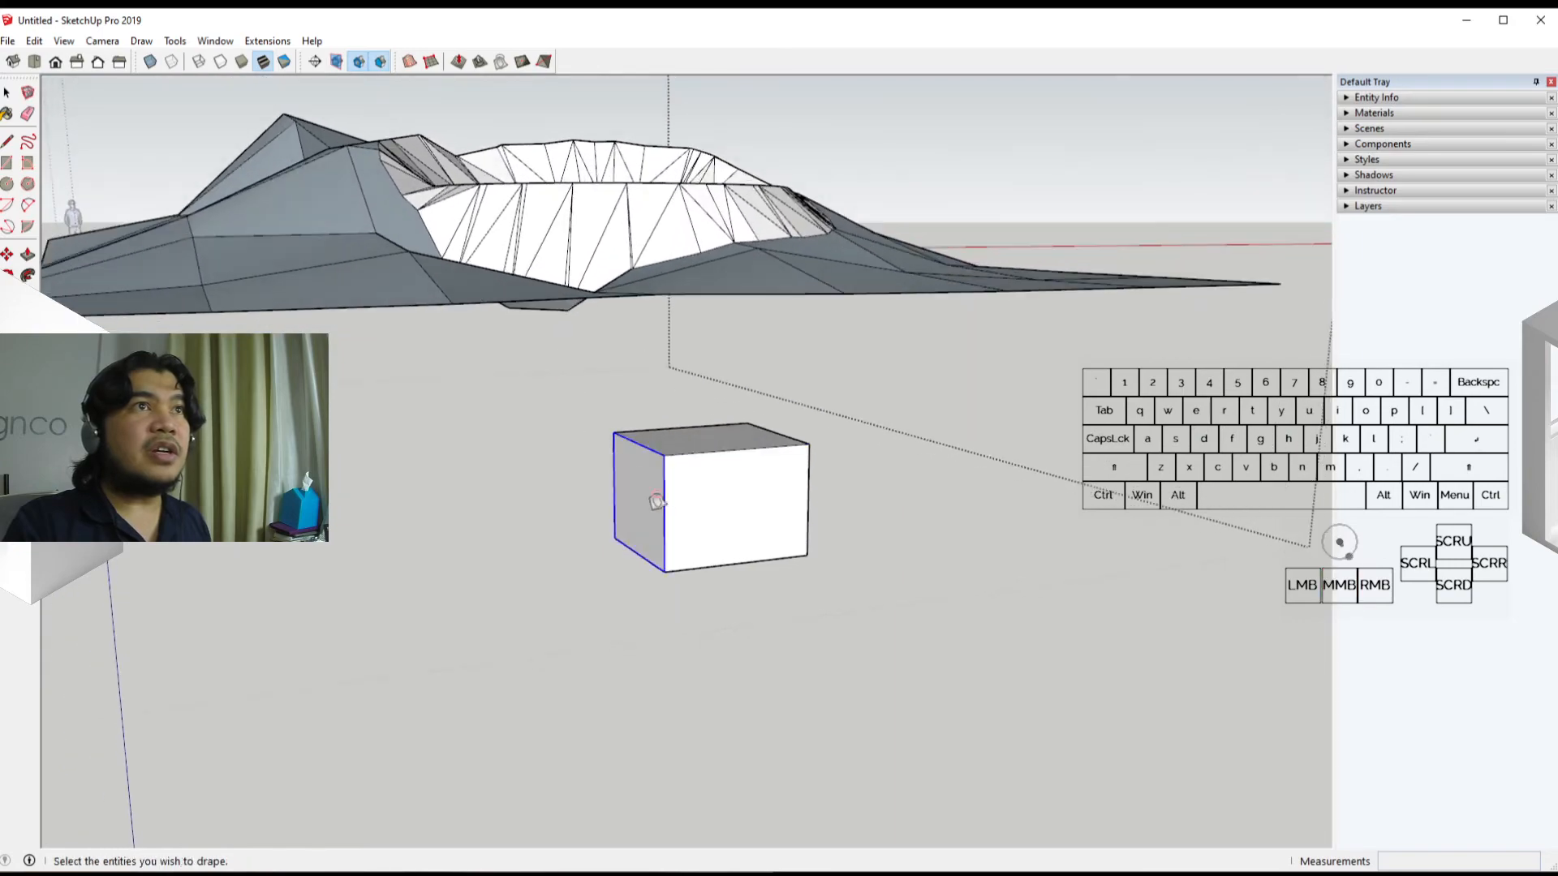
middle_drag(713, 435, 847, 568)
middle_drag(713, 574, 668, 723)
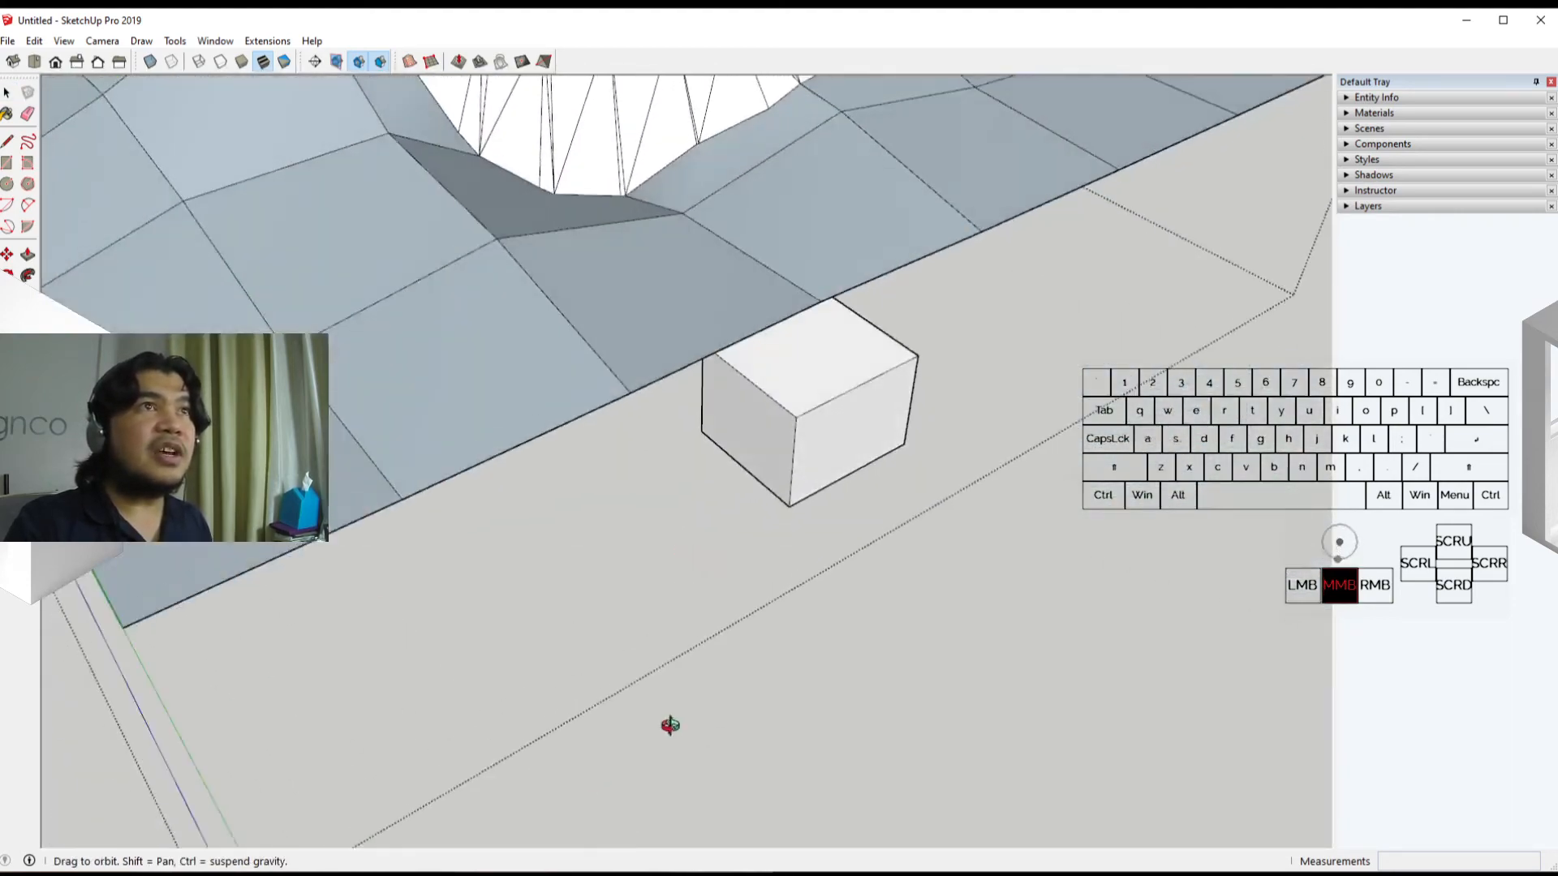
middle_drag(824, 434, 741, 351)
key(space)
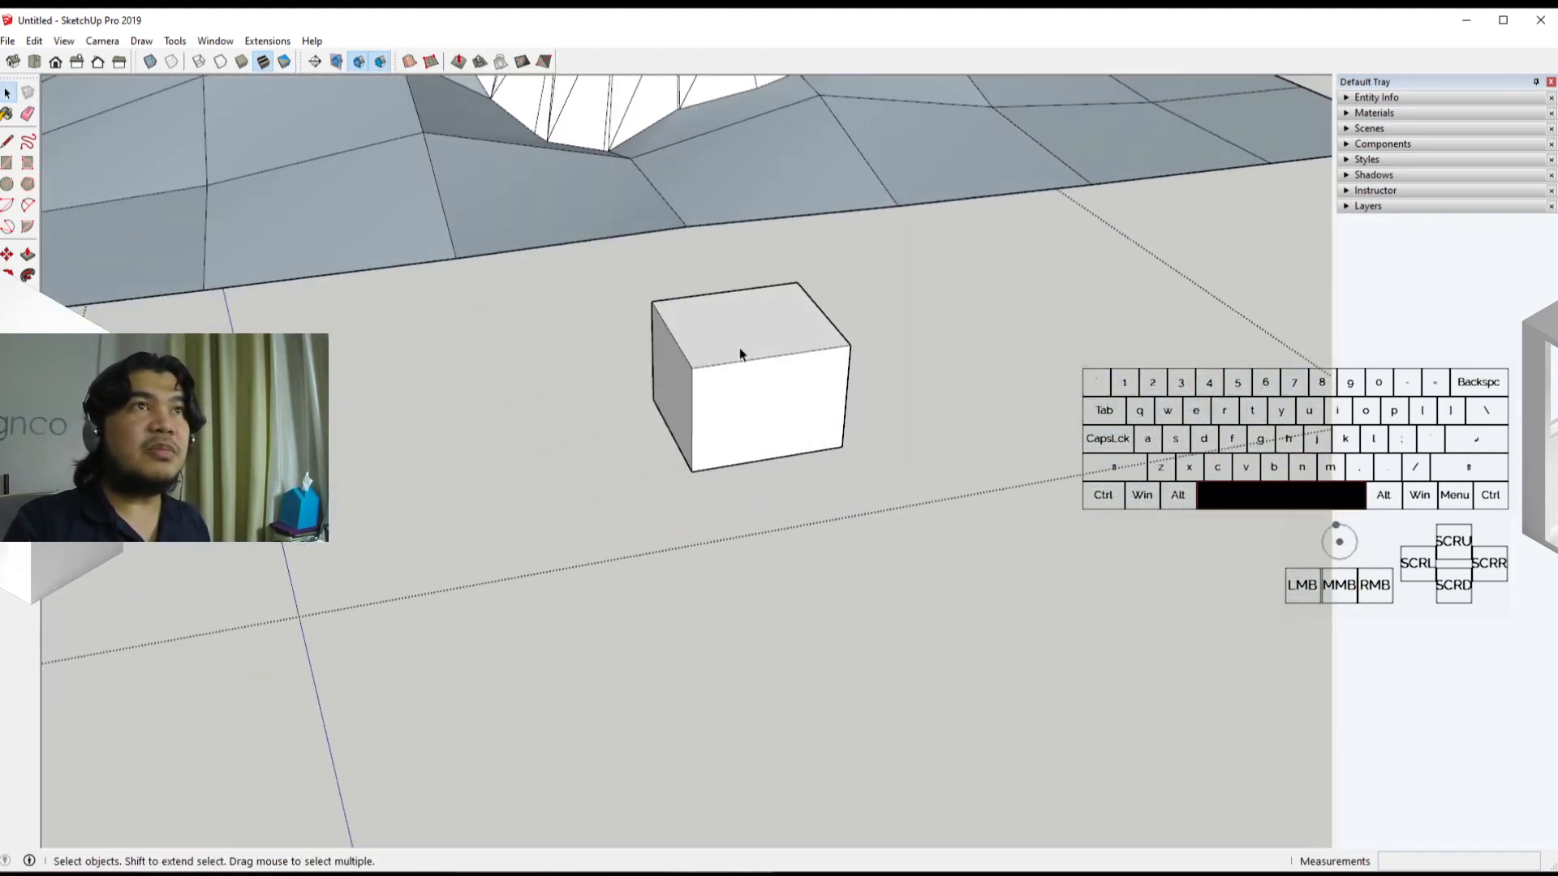
Step: Select all faces and edges of the box and move it horizontally beneath the terrain's edge
triple_click(738, 347)
middle_drag(692, 411, 946, 556)
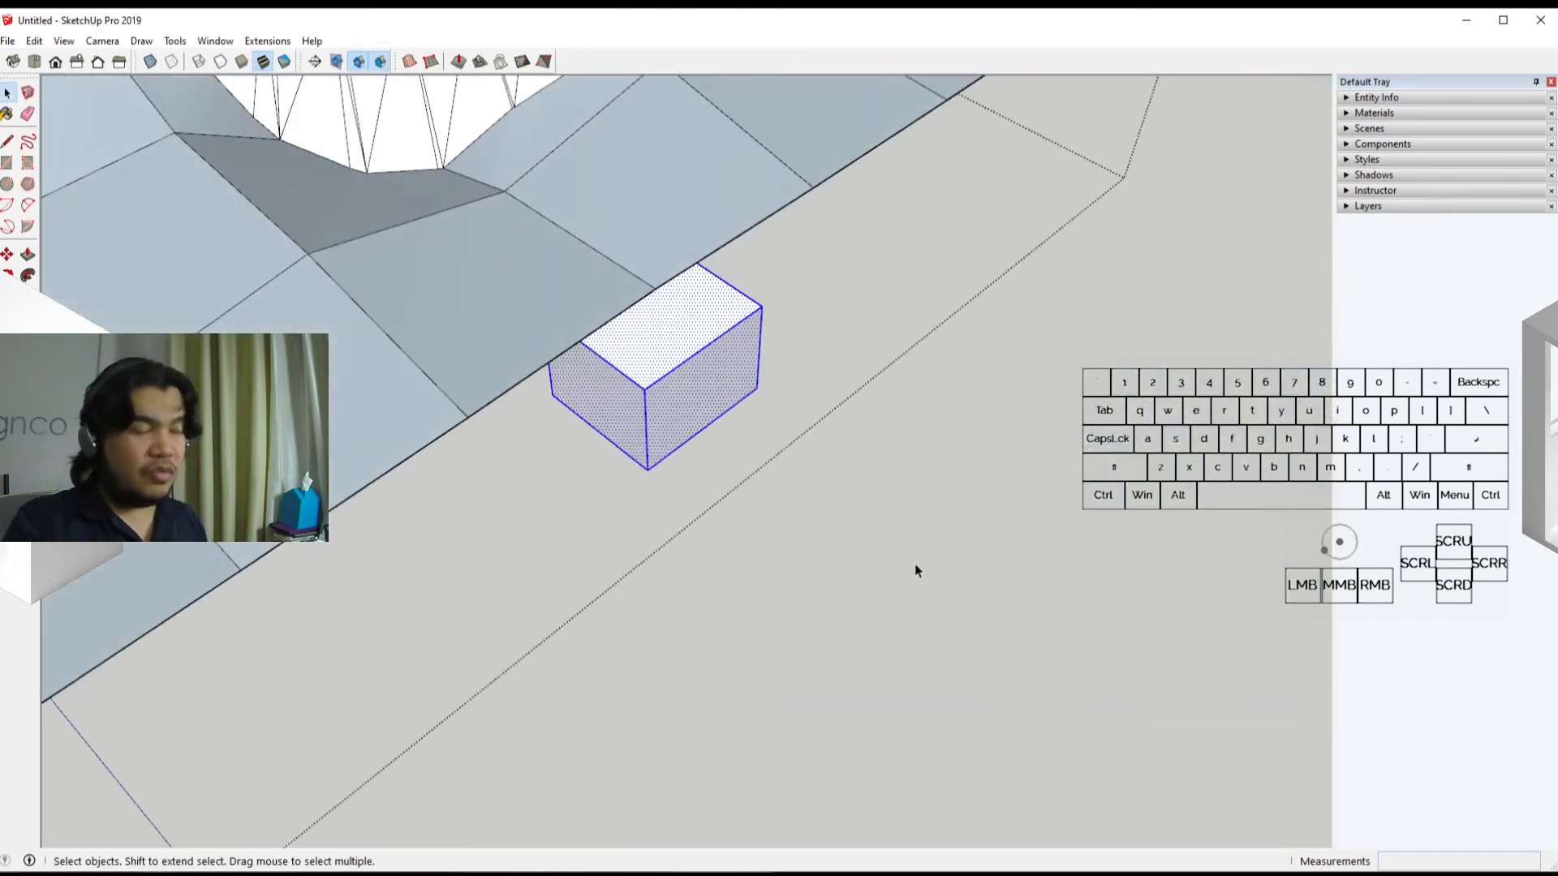
key(m)
click(963, 614)
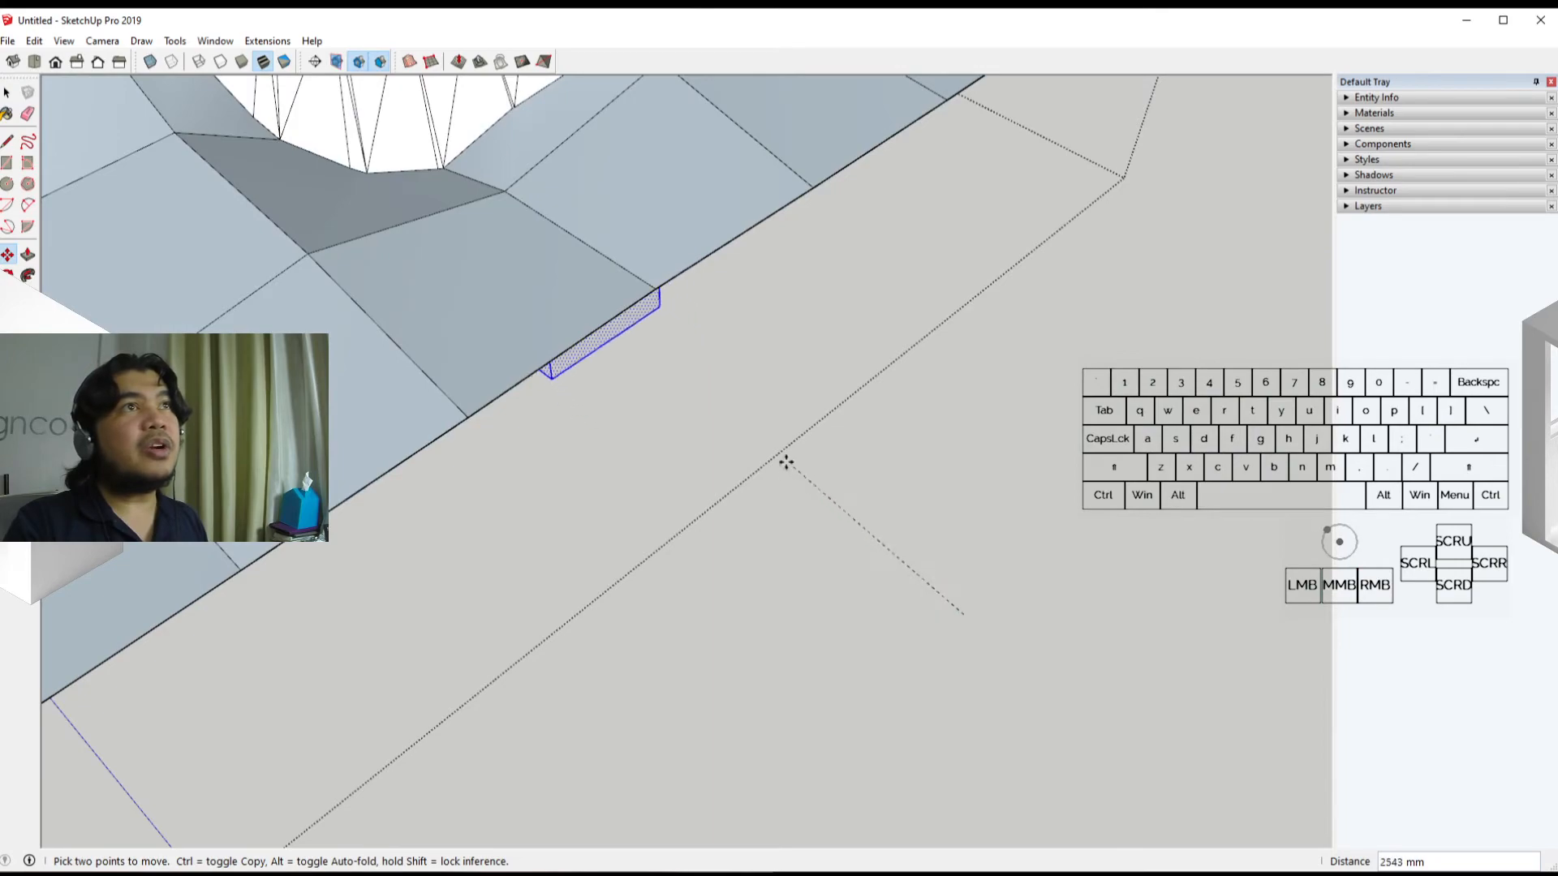
middle_drag(796, 585, 682, 414)
scroll(697, 600, up, 3)
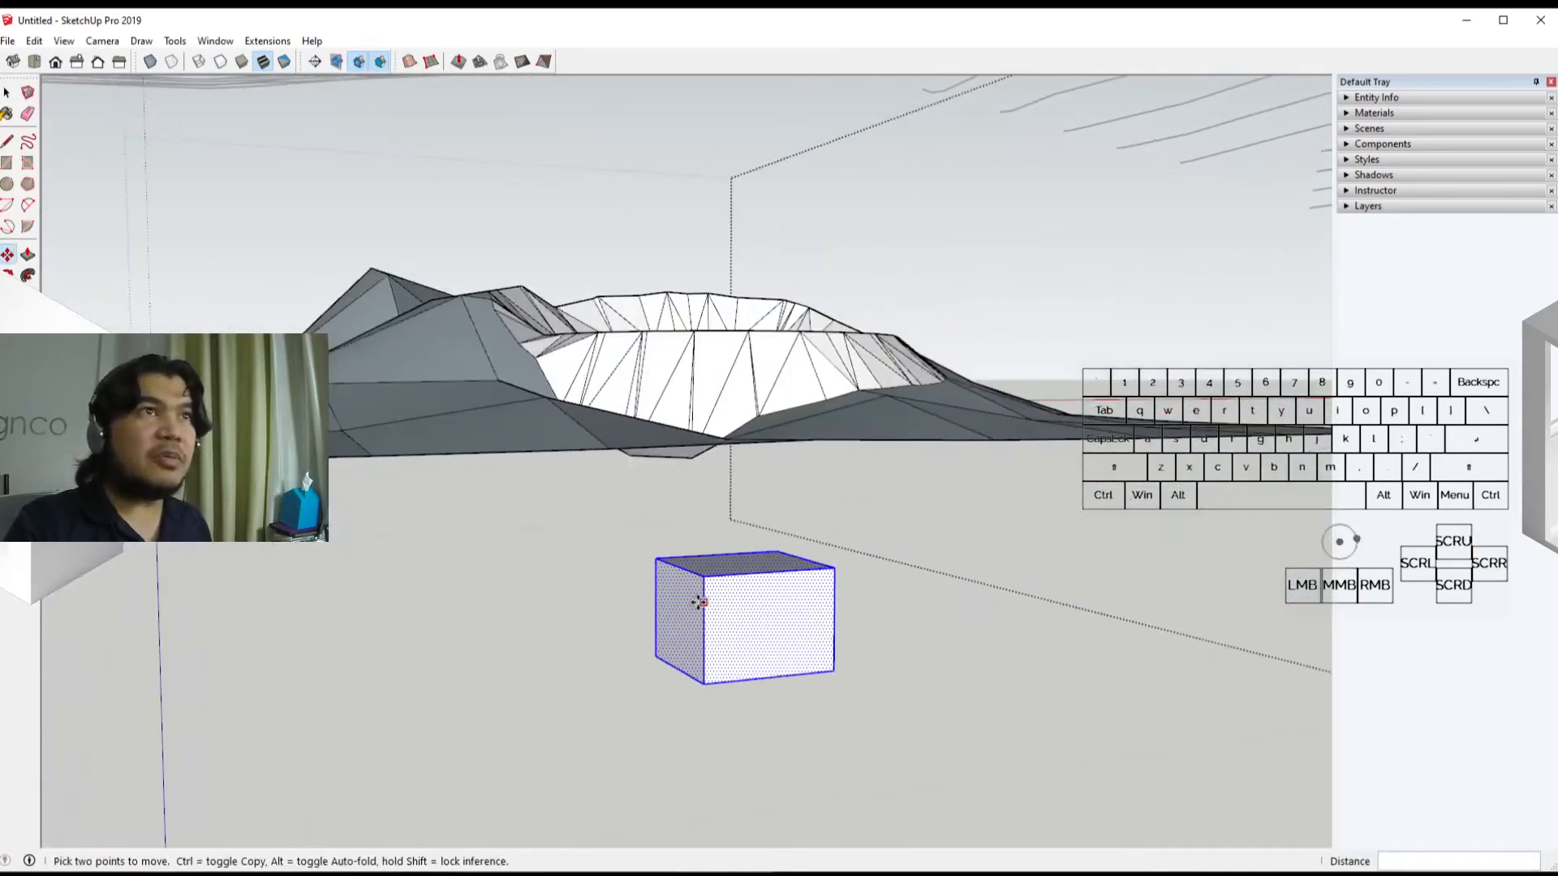
middle_drag(697, 602, 796, 644)
Step: Select the whole terrain mesh and drape its edges onto the box beneath it
key(space)
triple_click(888, 483)
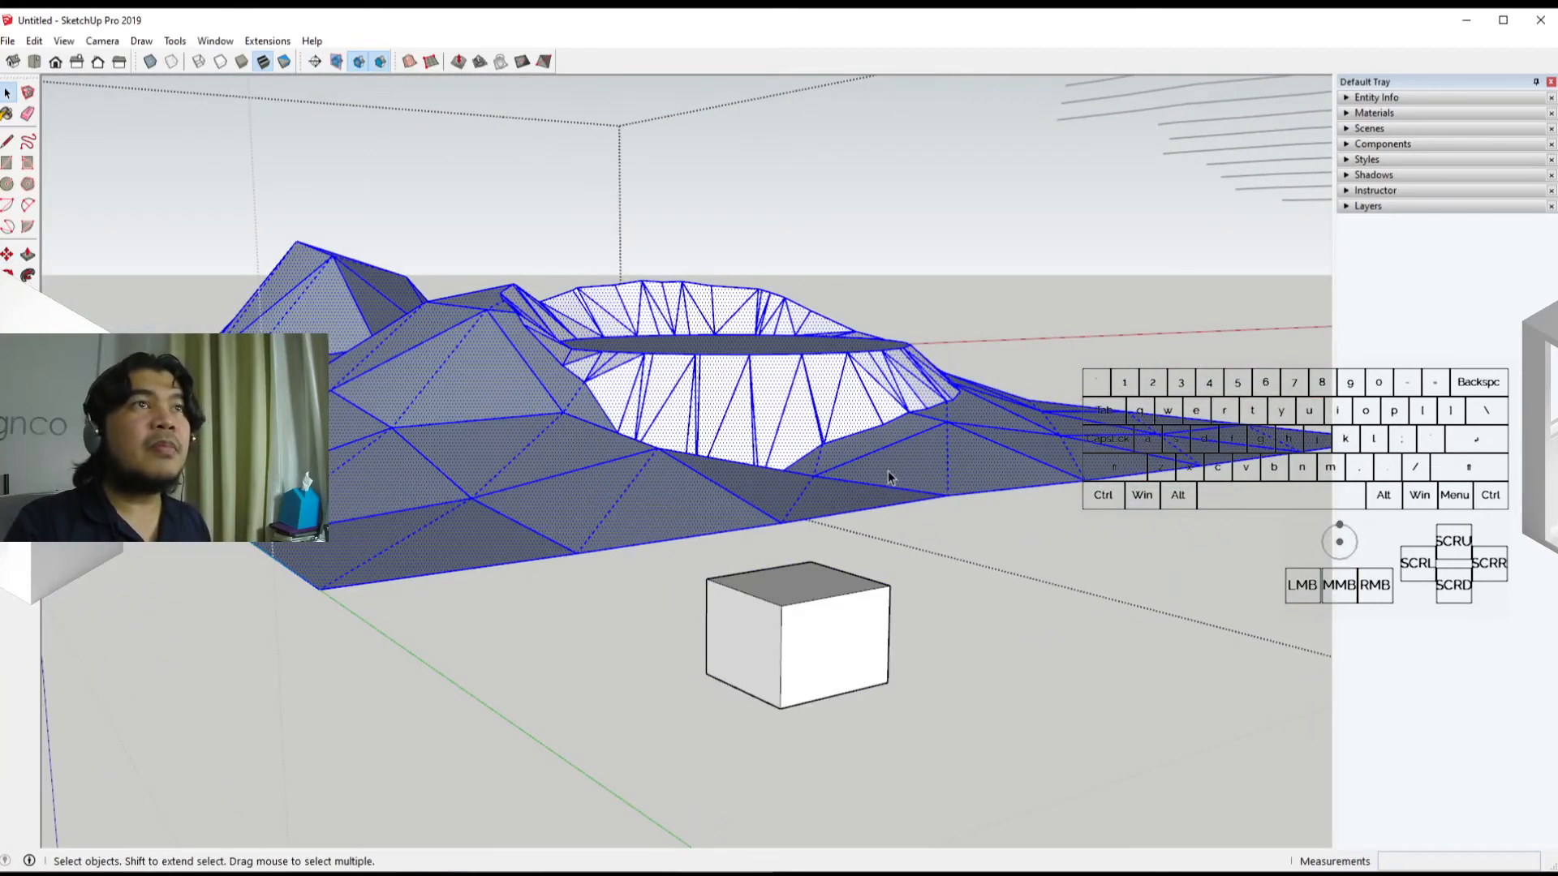
middle_drag(888, 470, 676, 323)
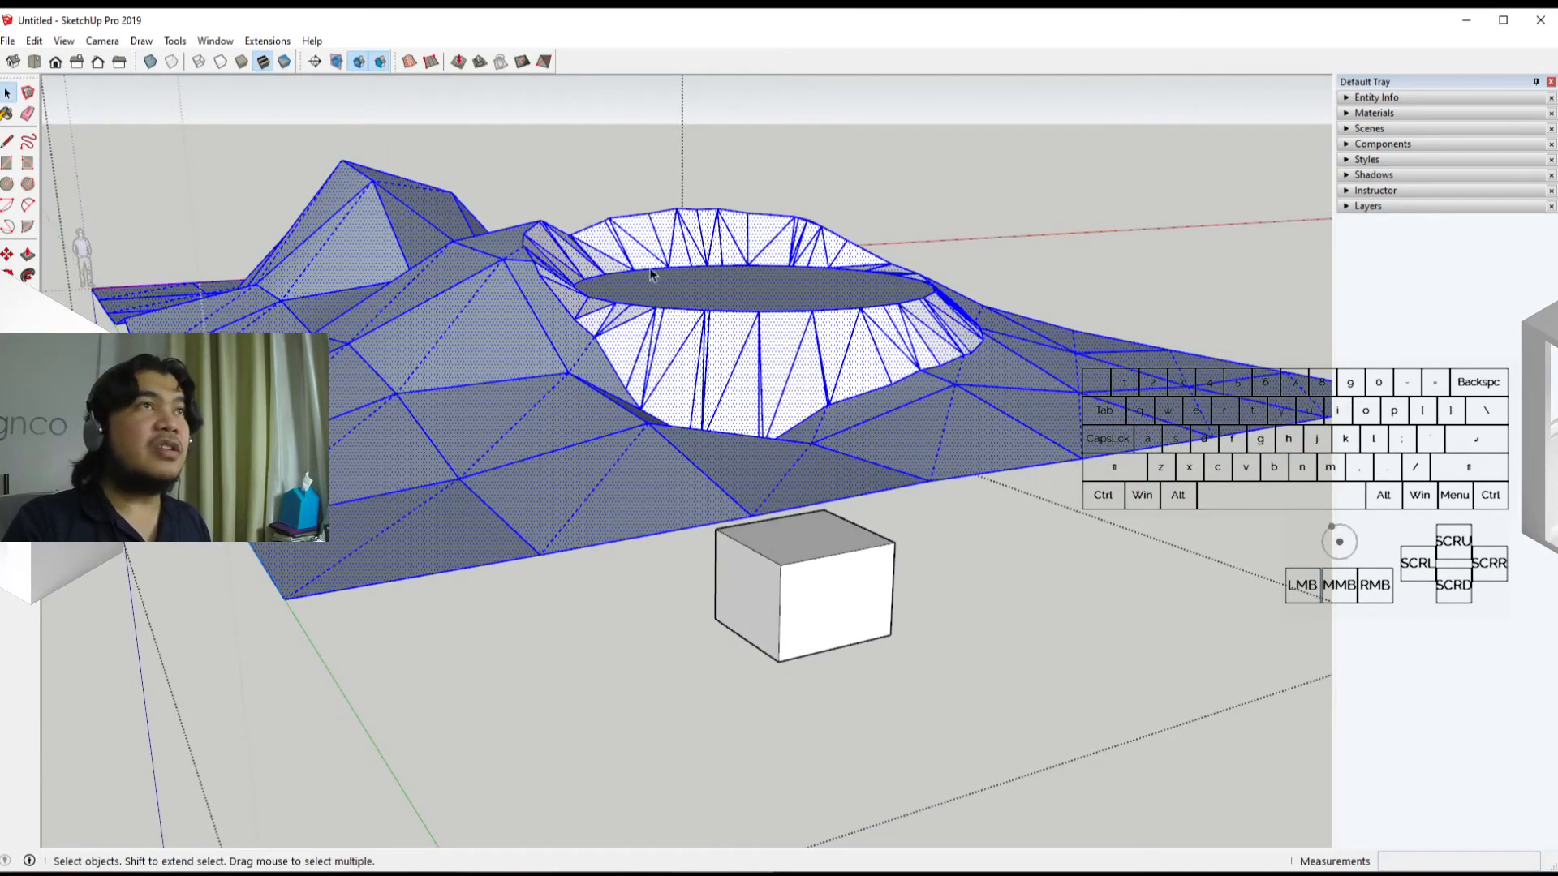
click(507, 65)
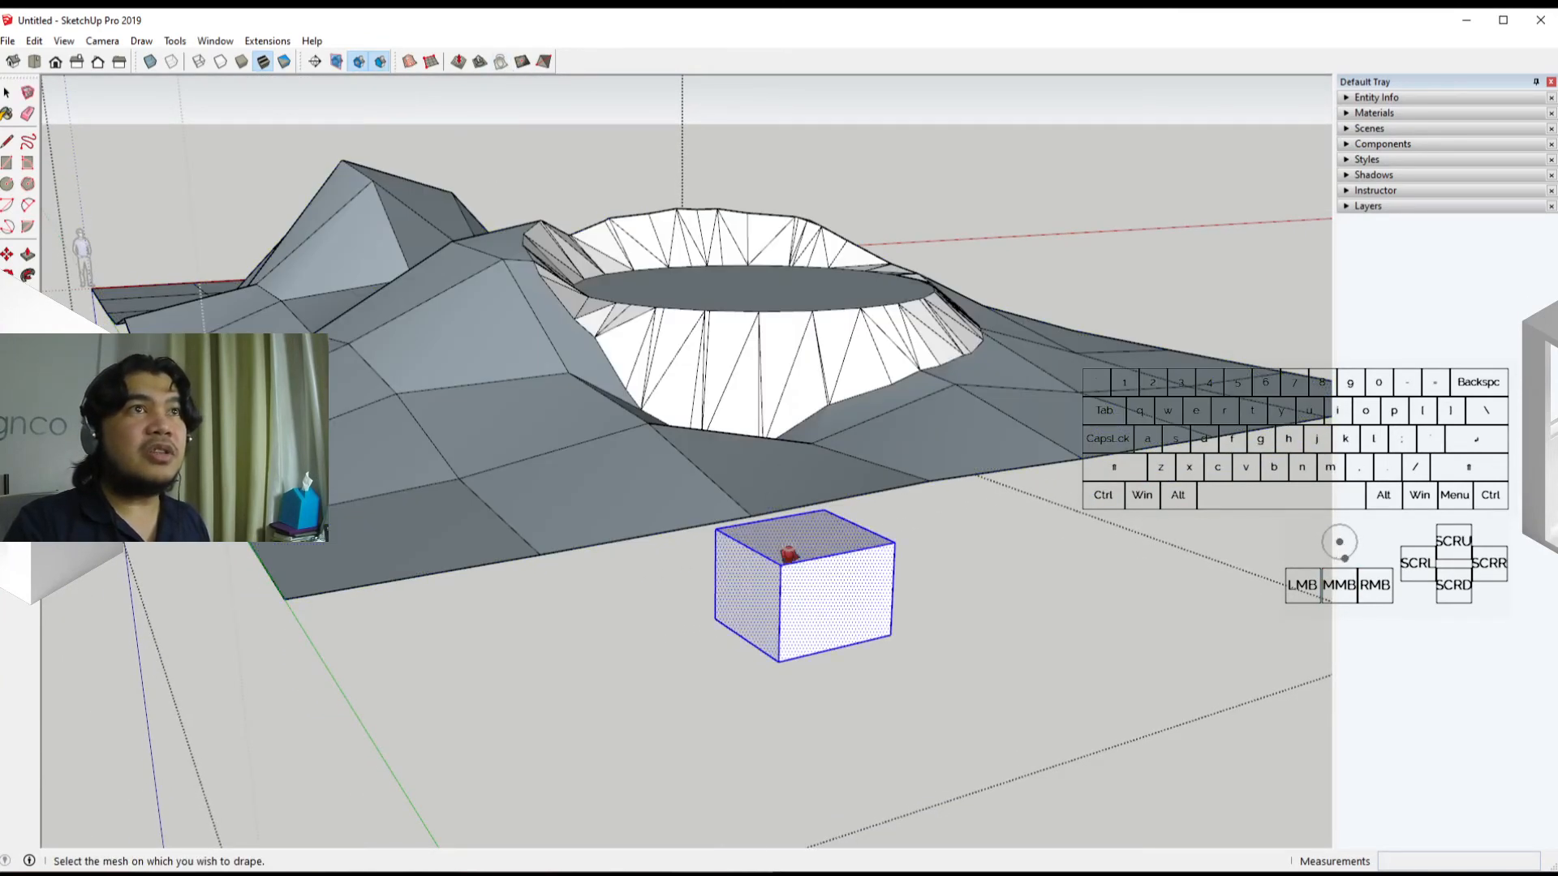
middle_drag(796, 608, 506, 562)
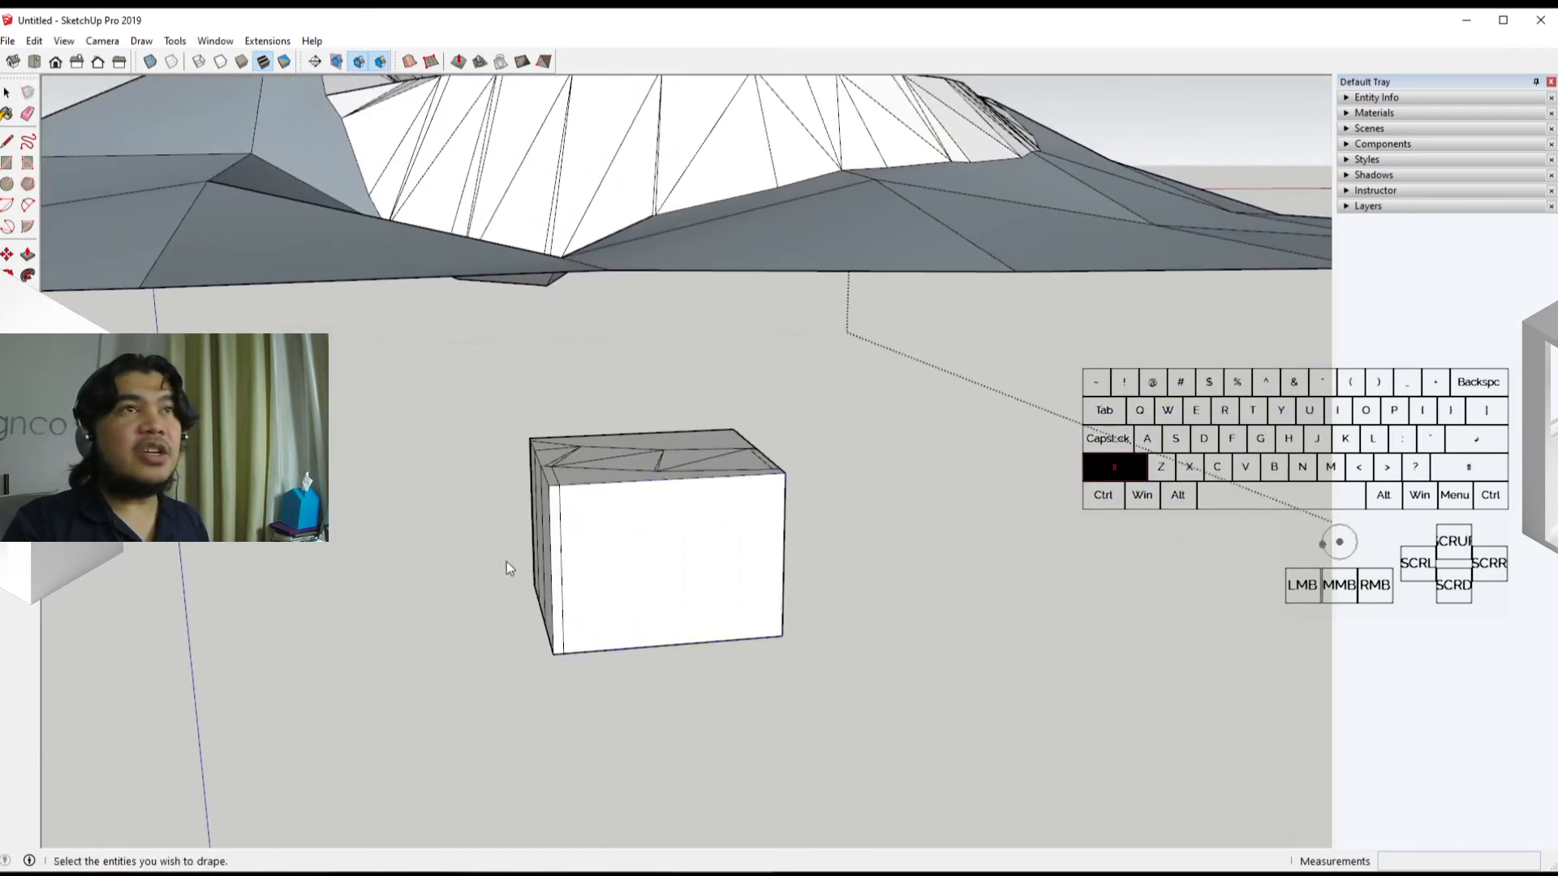
middle_drag(718, 504, 654, 497)
scroll(654, 498, down, 5)
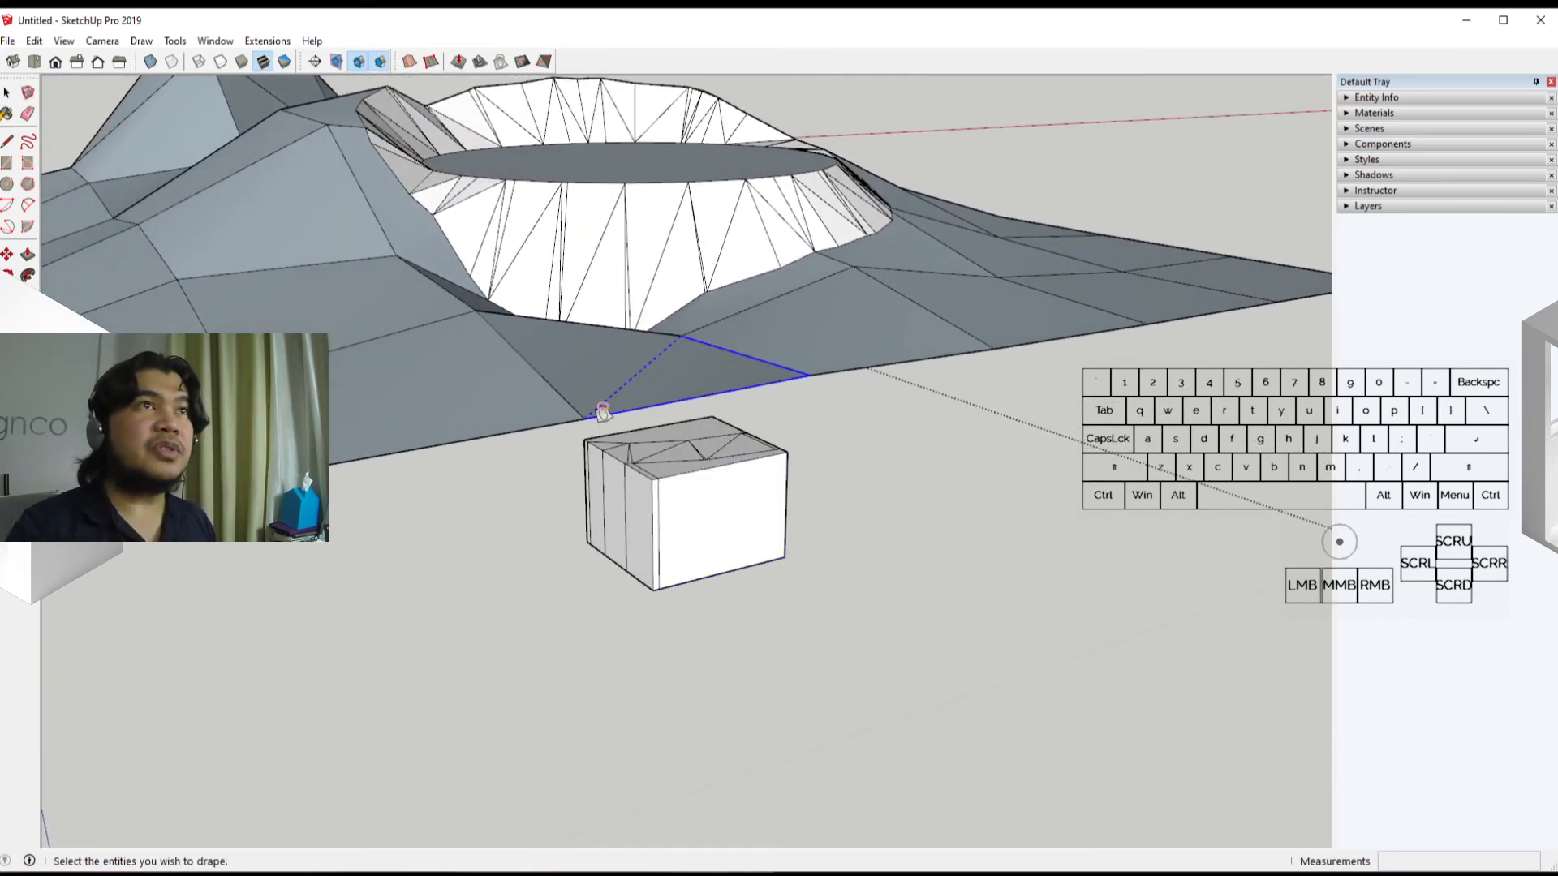
middle_drag(697, 533, 789, 506)
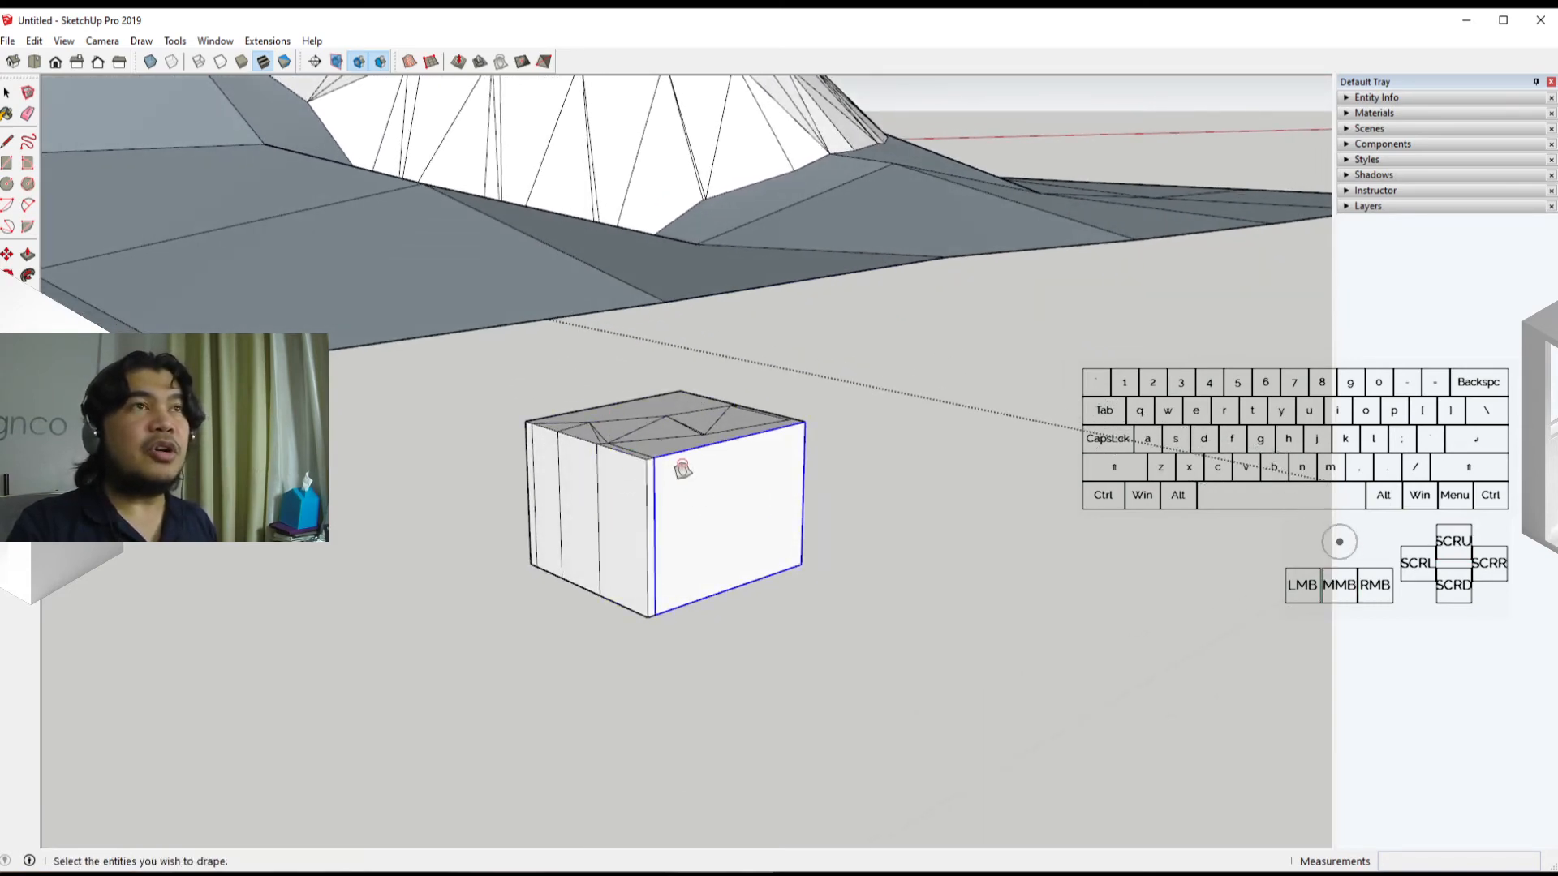
Step: Select four adjoining terrain faces on the slope beside the stamped platform and subdivide them with Add Detail
key(space)
middle_drag(629, 389, 803, 376)
scroll(804, 376, down, 1)
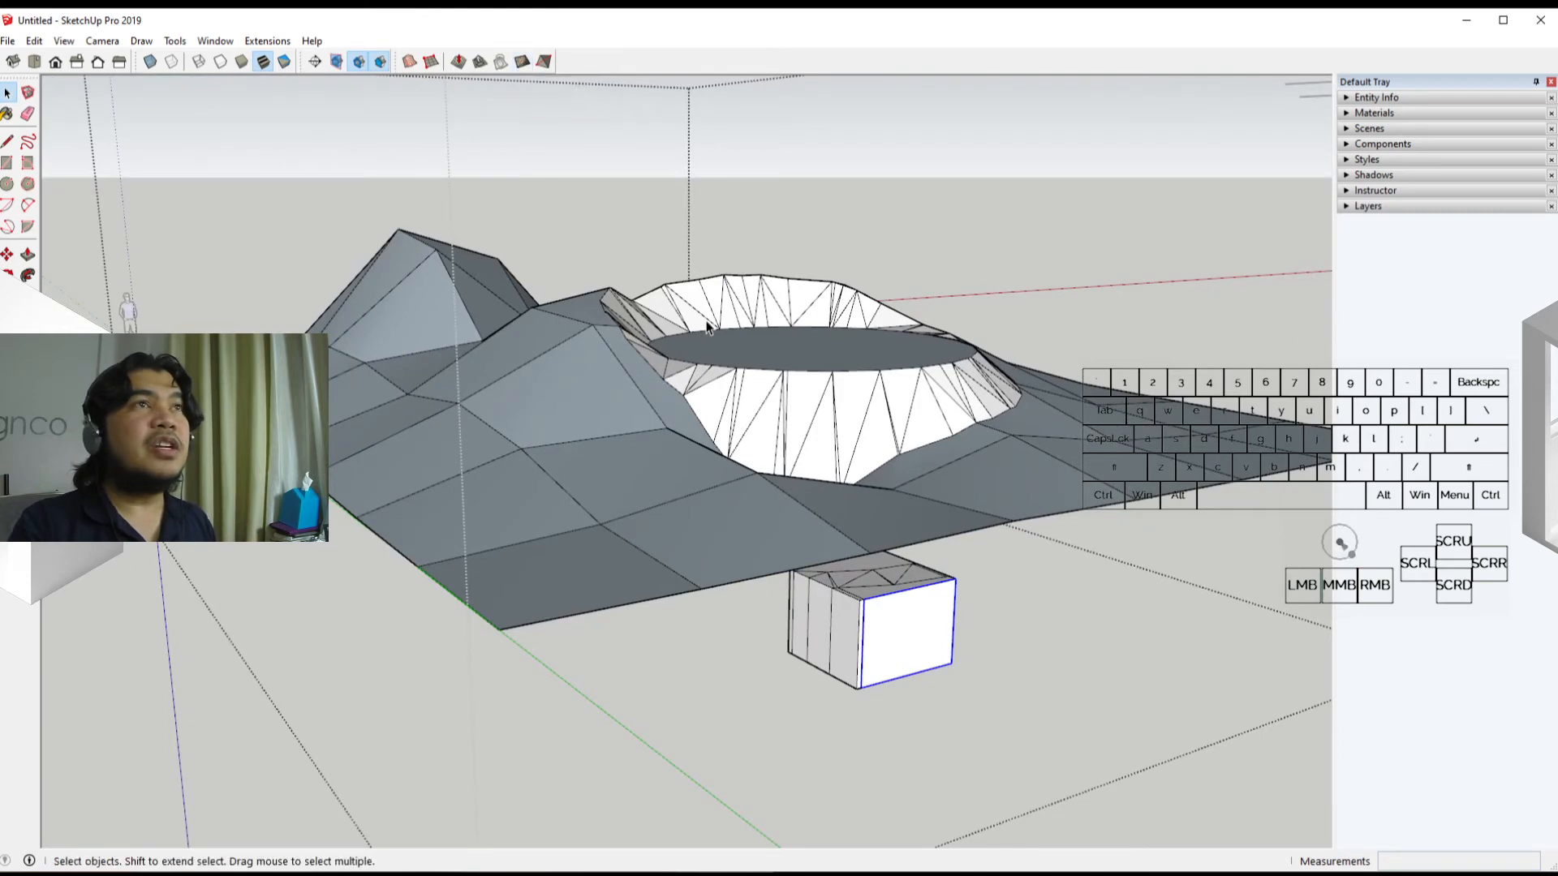
middle_drag(706, 325, 699, 459)
middle_drag(595, 577, 747, 443)
middle_drag(763, 533, 573, 463)
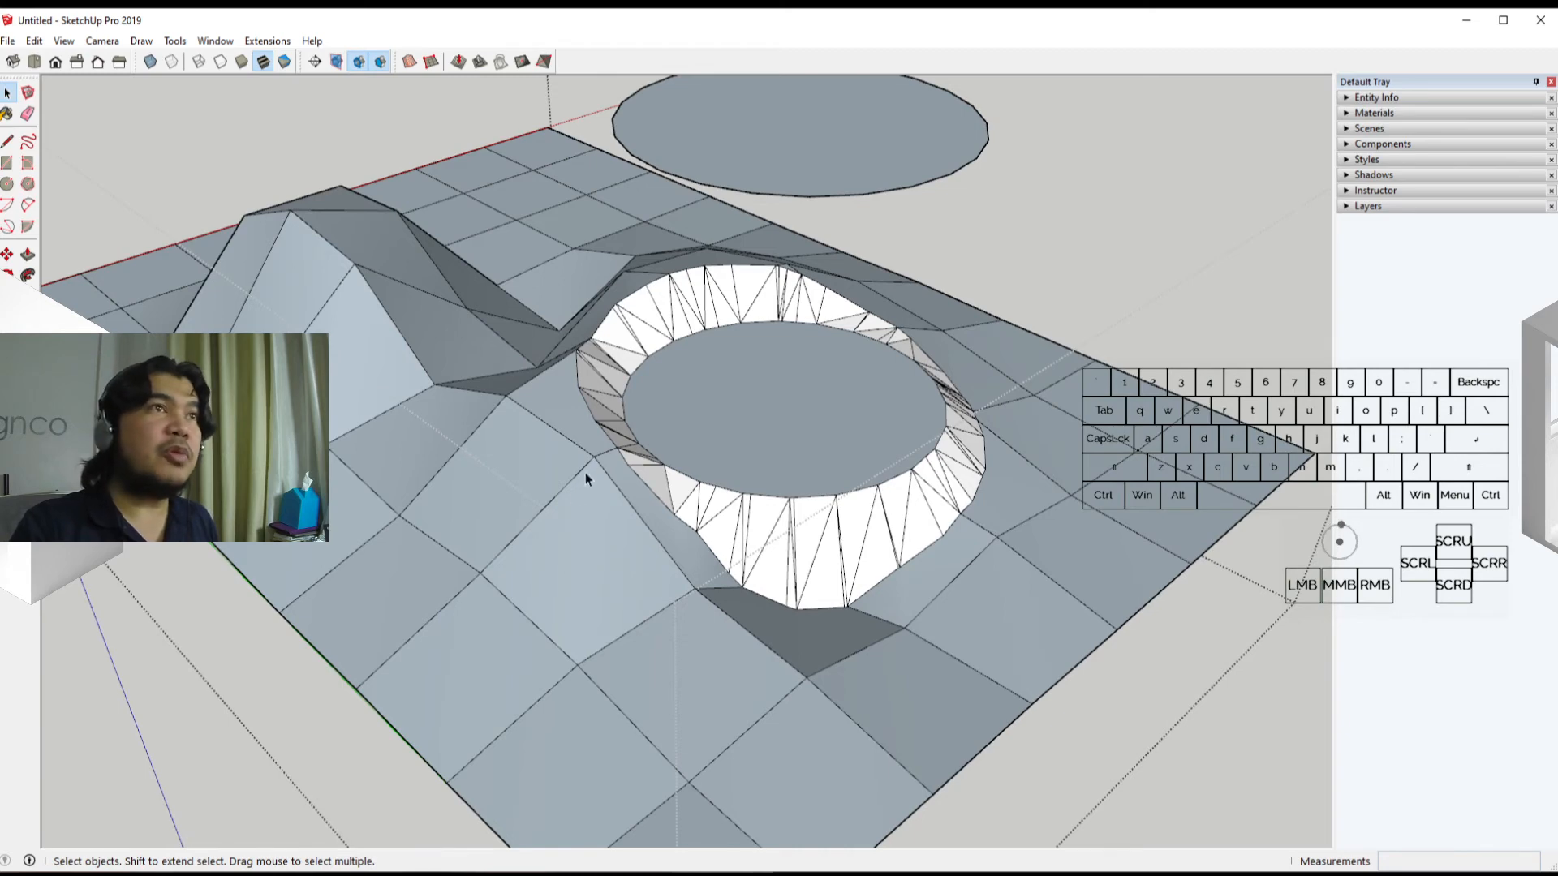
click(597, 558)
mouse_move(581, 578)
middle_down()
mouse_move(654, 584)
mouse_move(578, 607)
middle_up()
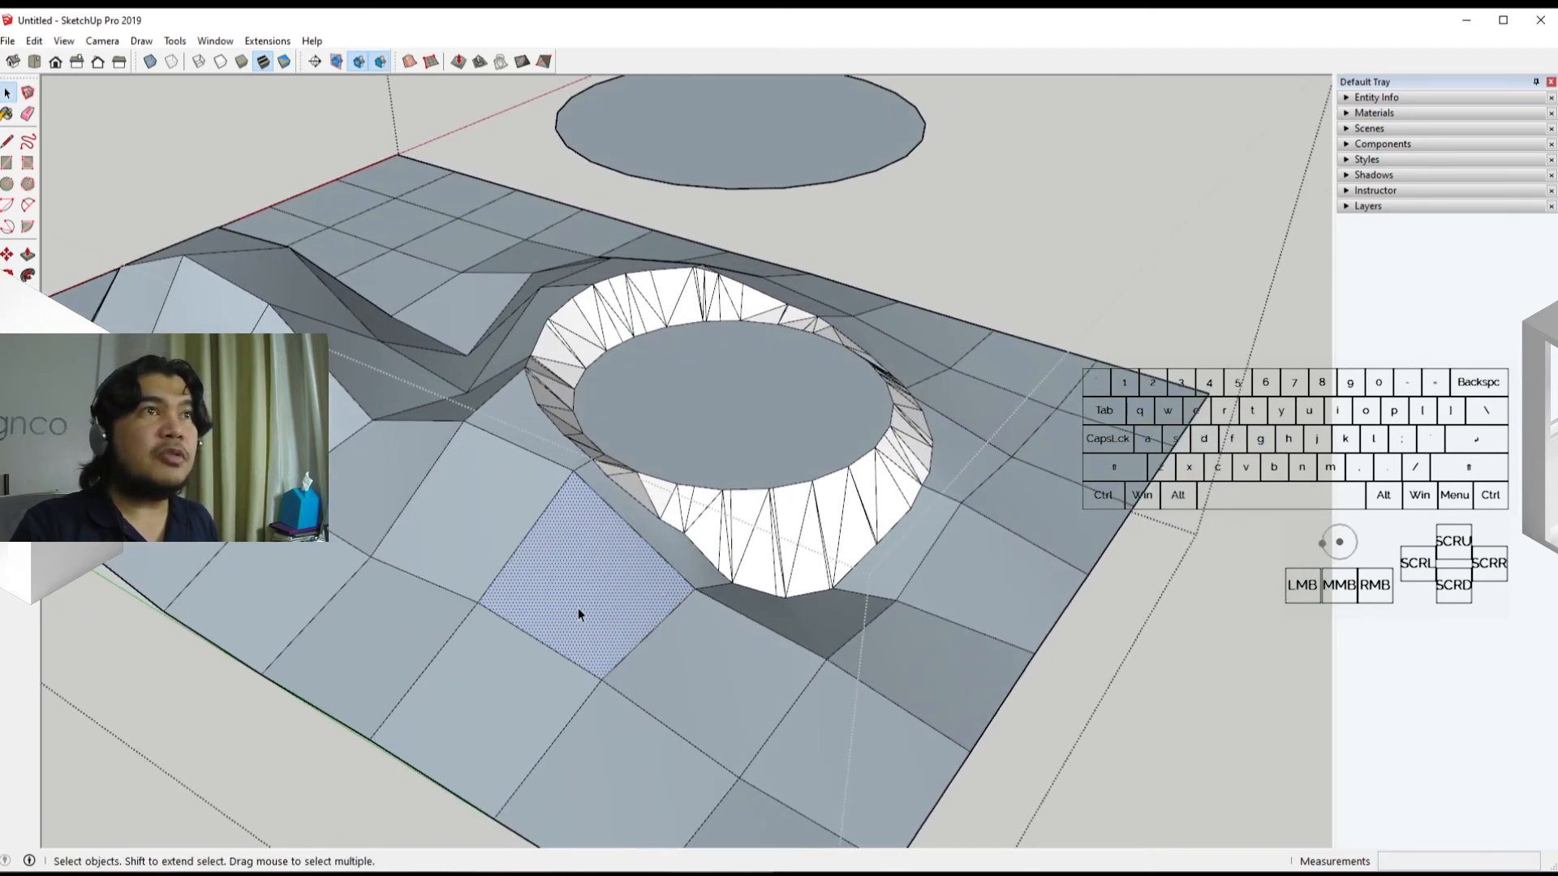
ctrl+click(528, 687)
ctrl+click(621, 775)
ctrl+click(688, 698)
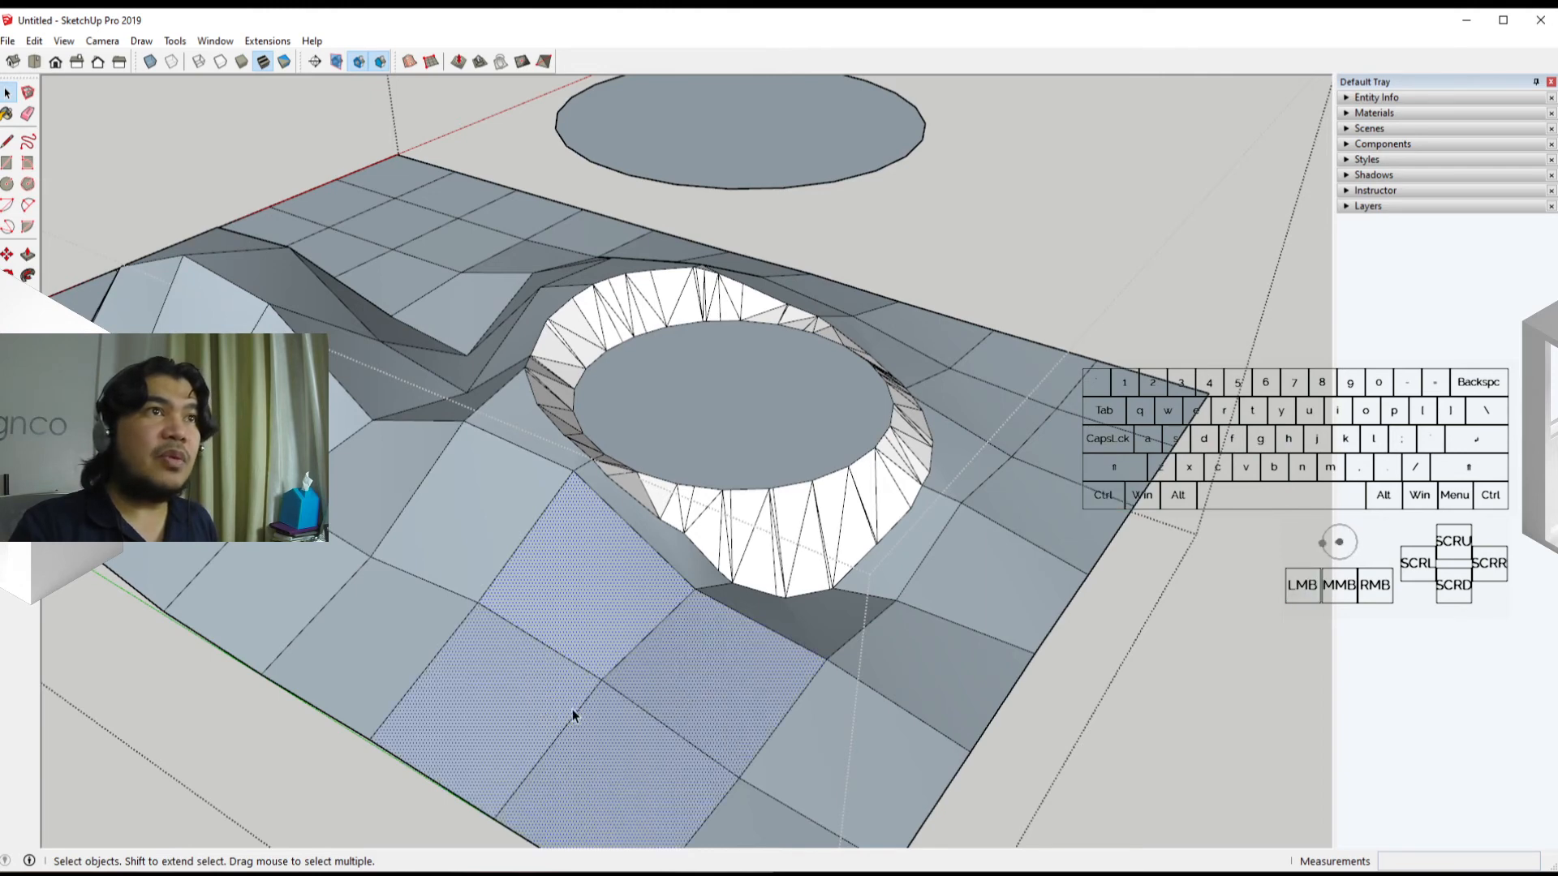
middle_drag(574, 712, 532, 564)
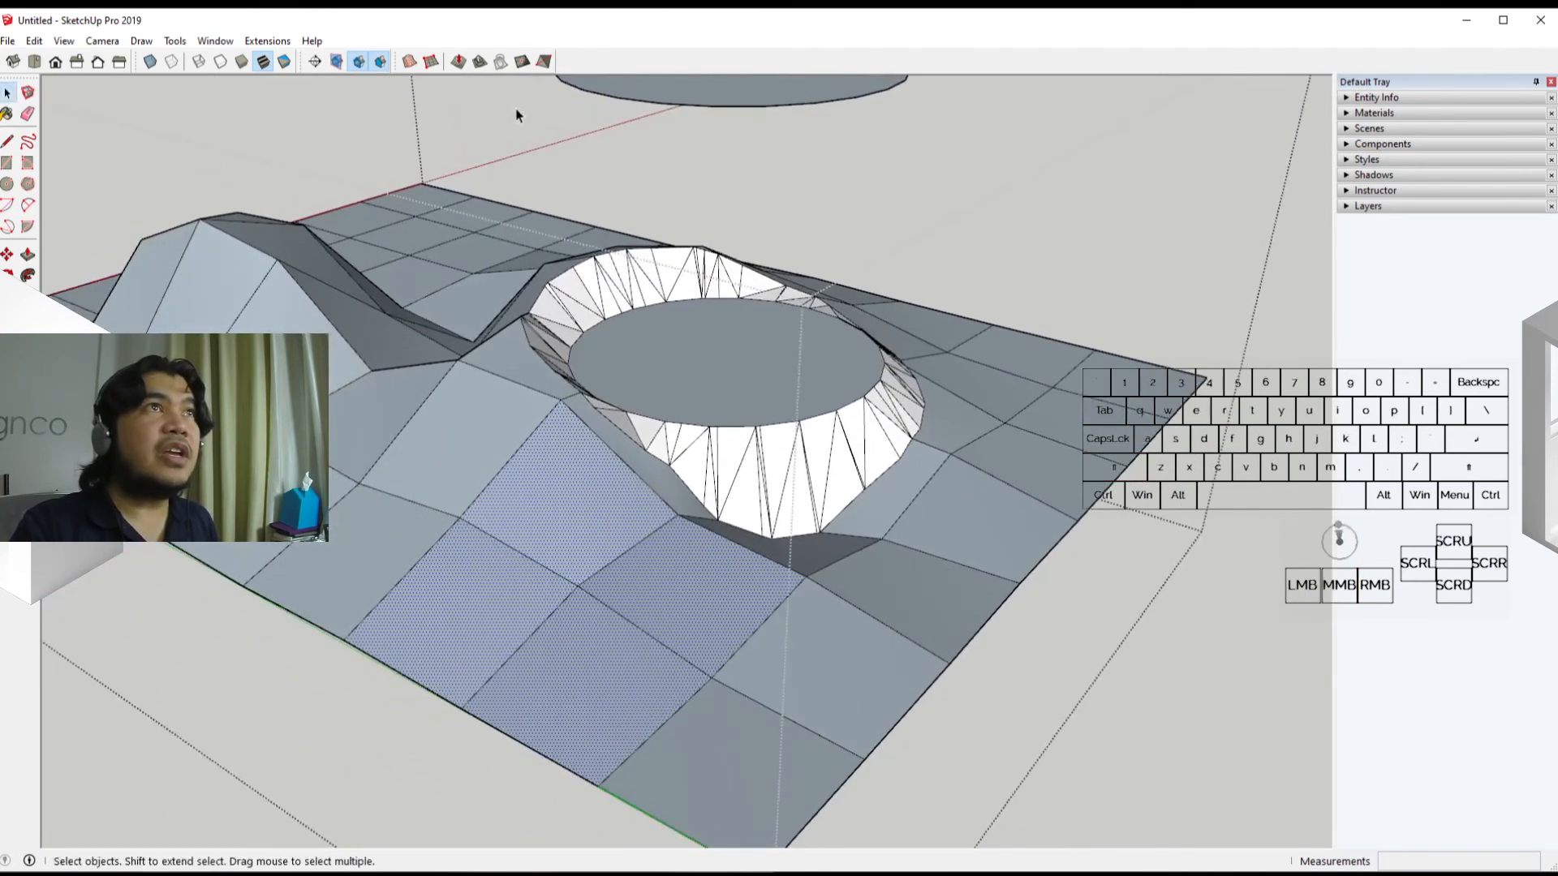
click(525, 64)
Step: Examine the added triangulation on the slope beside the stamped platform from several angles
middle_drag(713, 445, 552, 654)
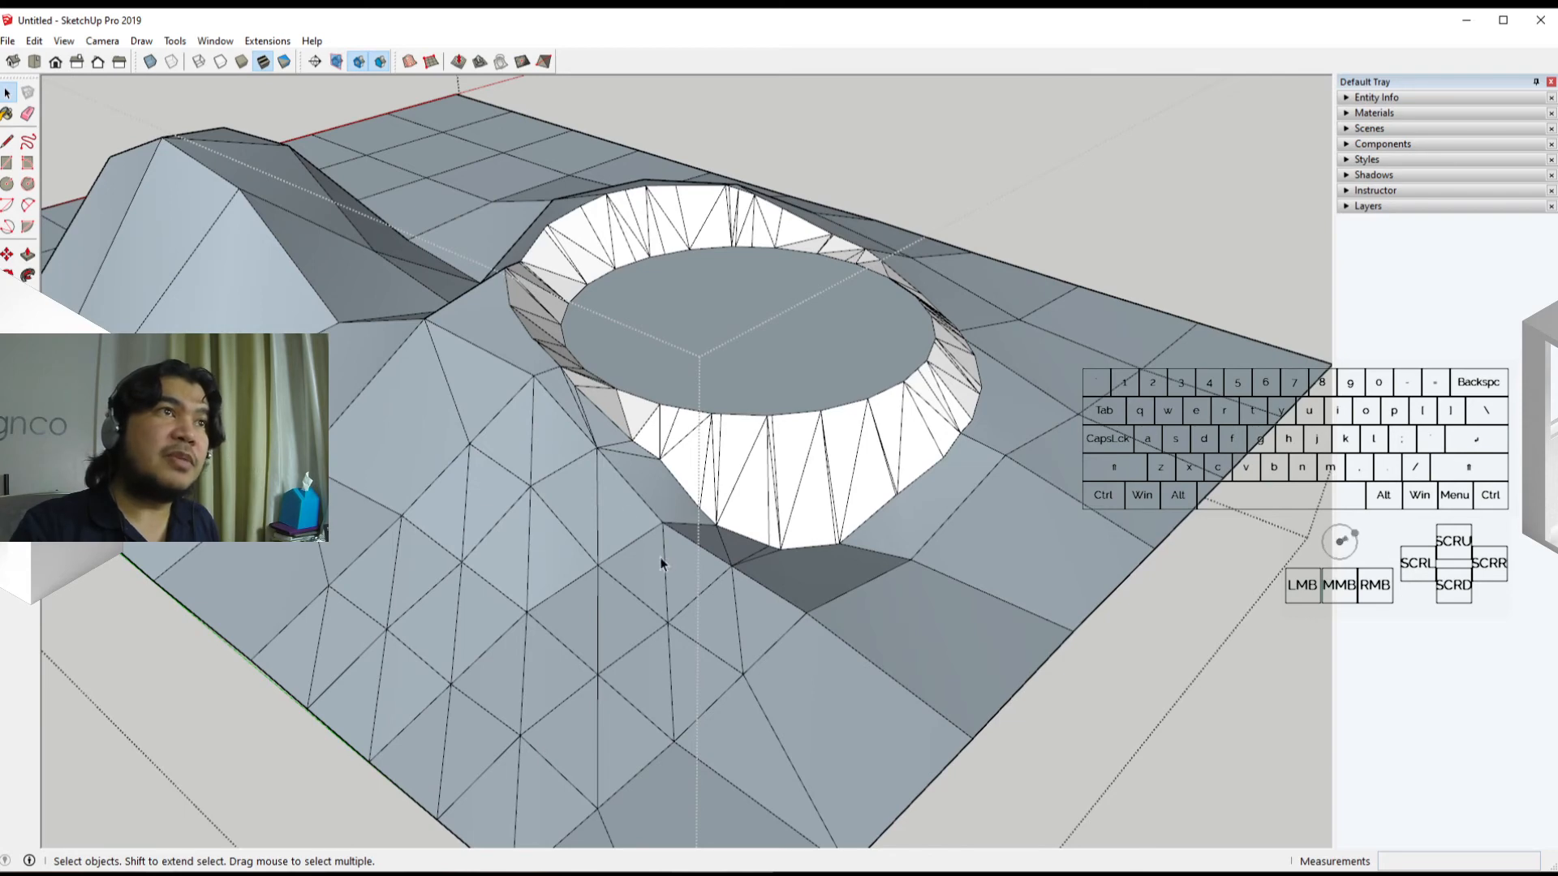
middle_drag(606, 610, 532, 611)
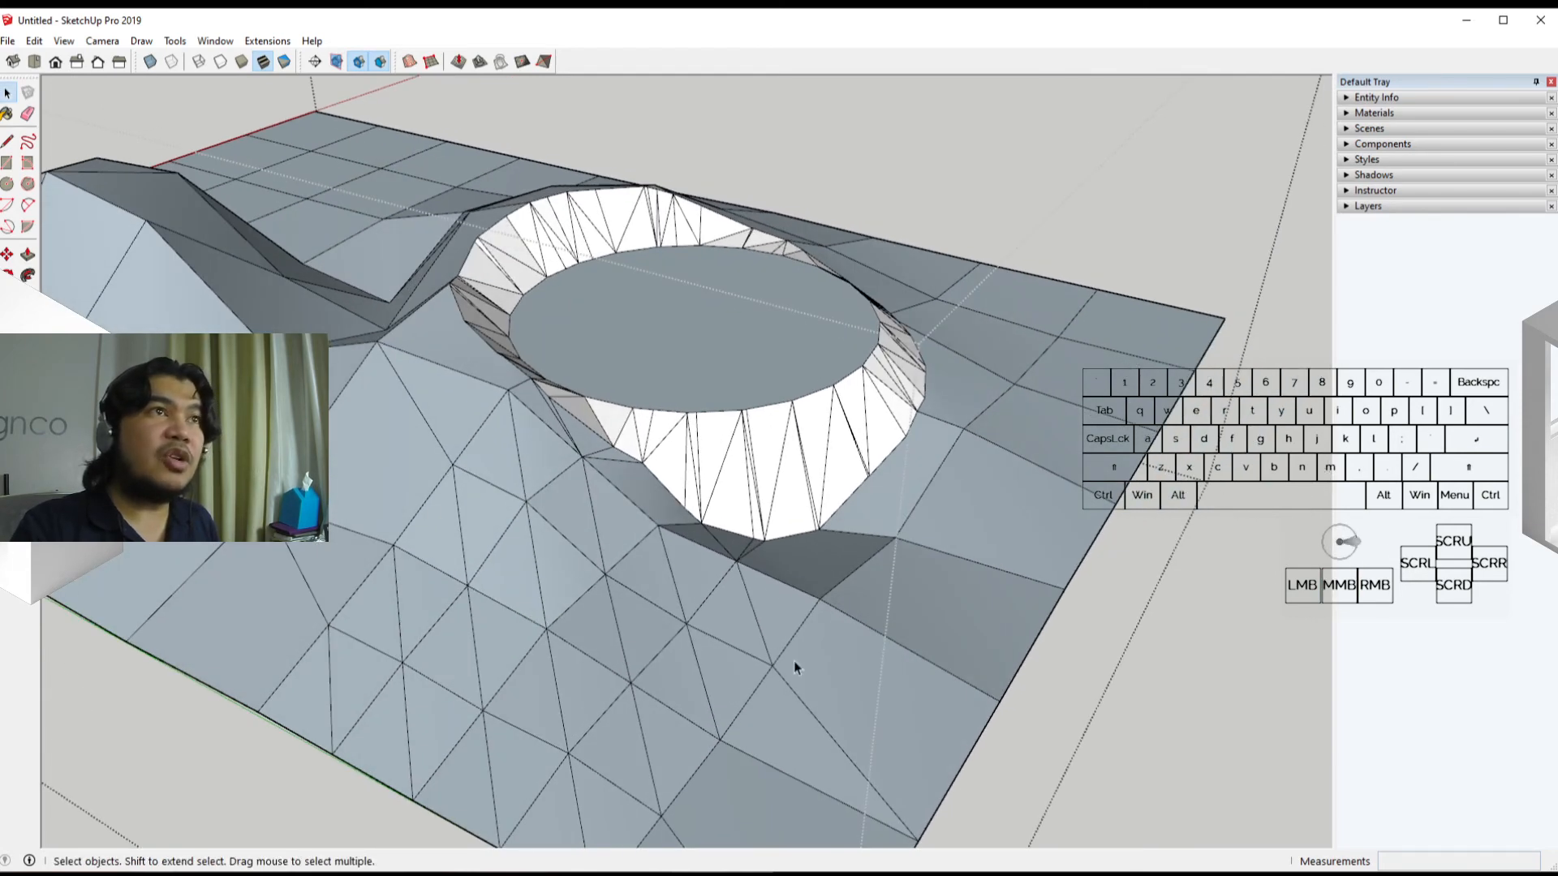
middle_drag(715, 600, 375, 532)
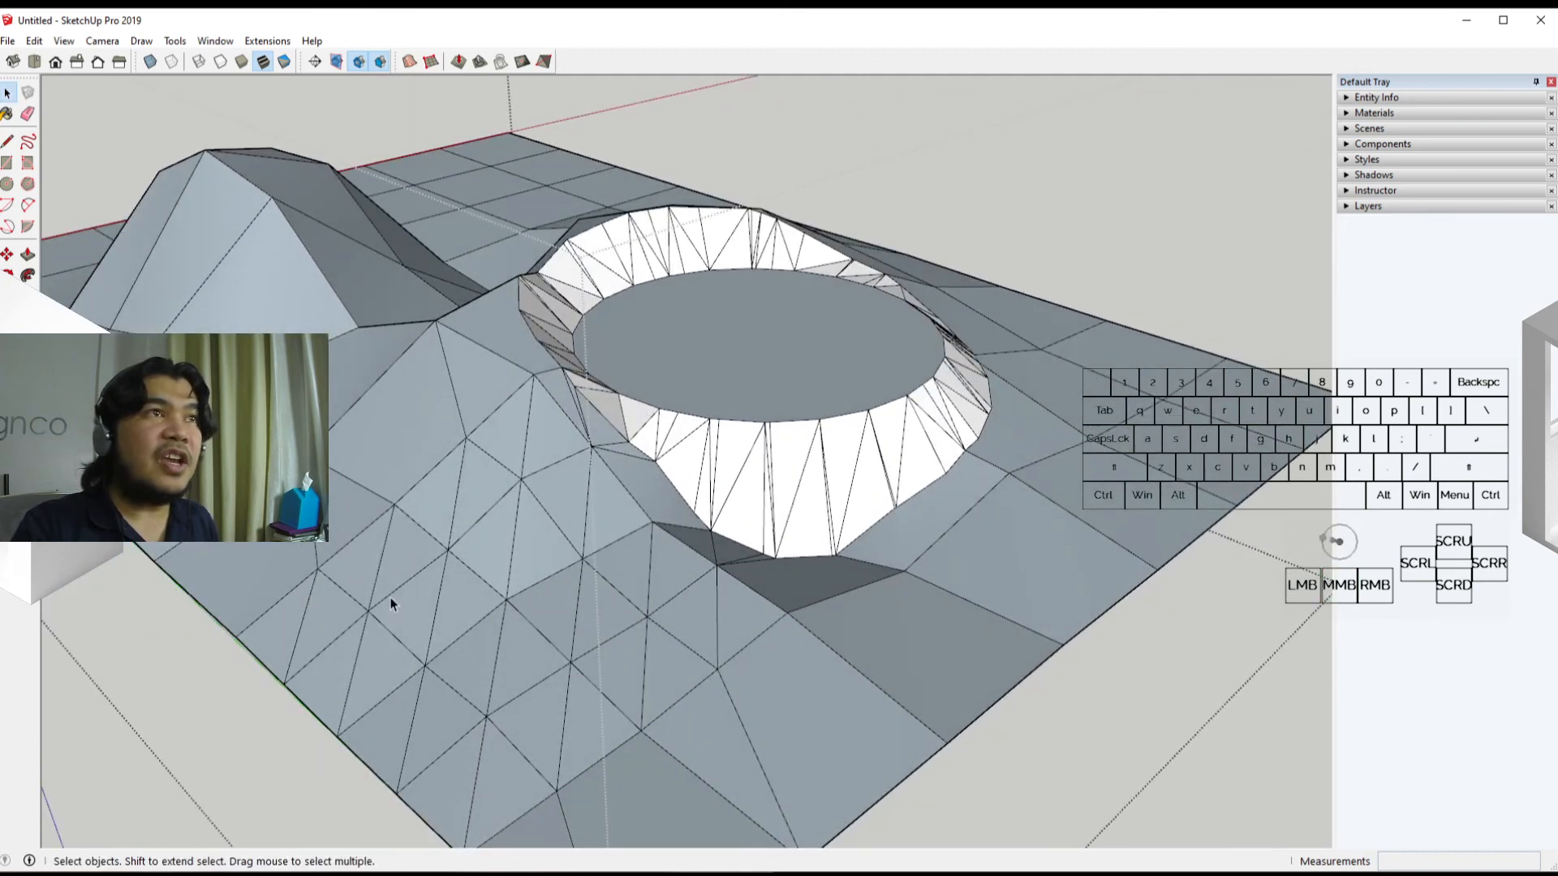
middle_drag(390, 599, 627, 617)
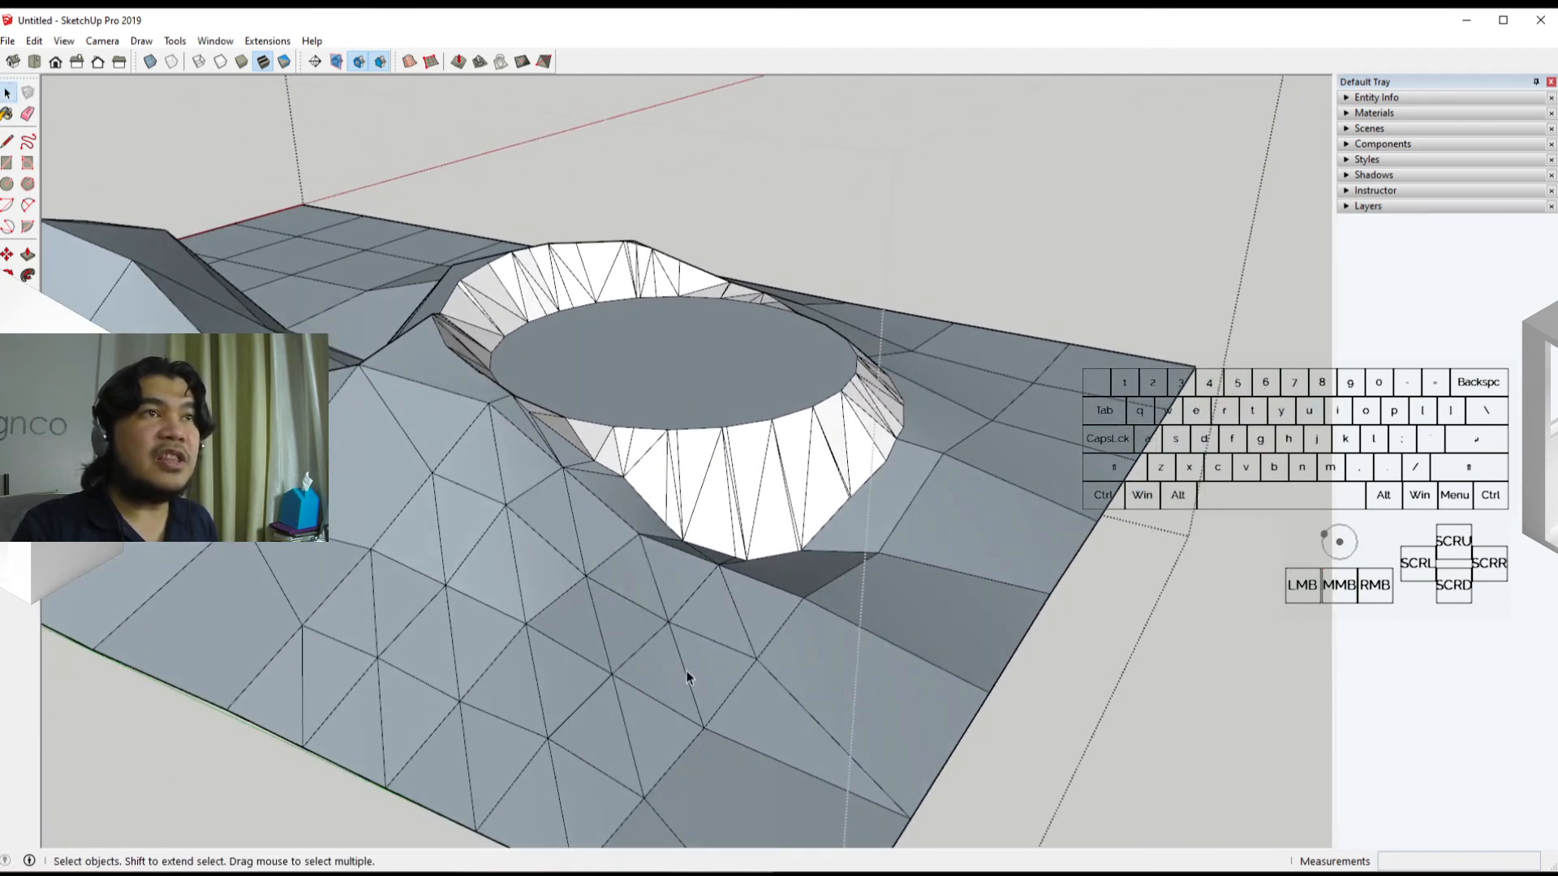
middle_drag(614, 738, 1054, 689)
middle_drag(761, 637, 883, 637)
middle_drag(528, 540, 626, 532)
Step: Flip the two aligned mesh edges that meet at a shared vertex within the subdivided slope
scroll(861, 589, up, 2)
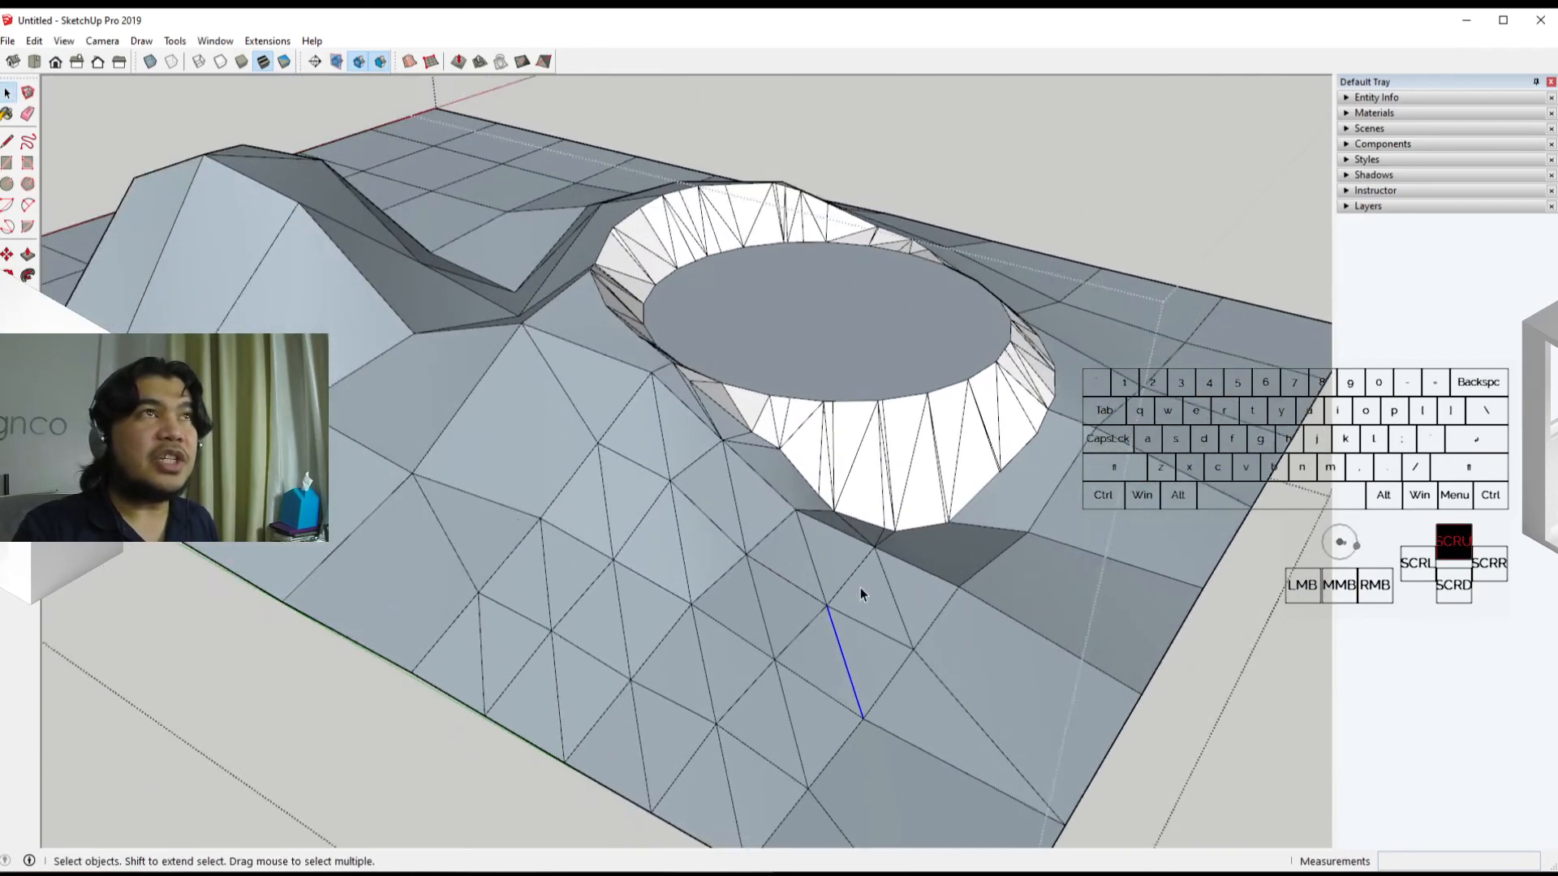
shift+middle_drag(893, 577, 678, 498)
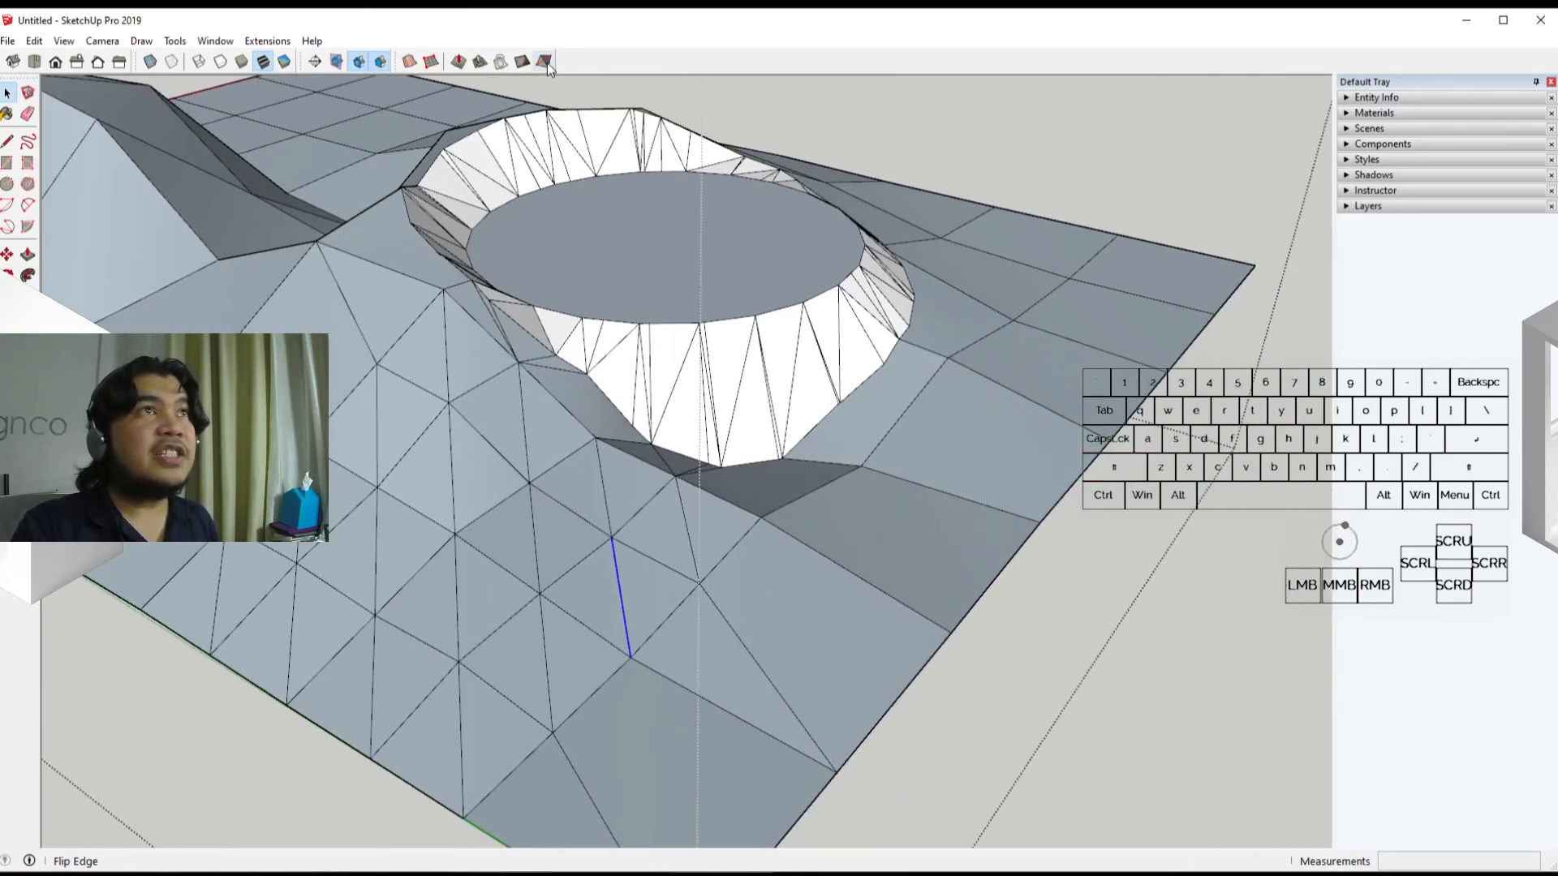
middle_drag(649, 600, 625, 622)
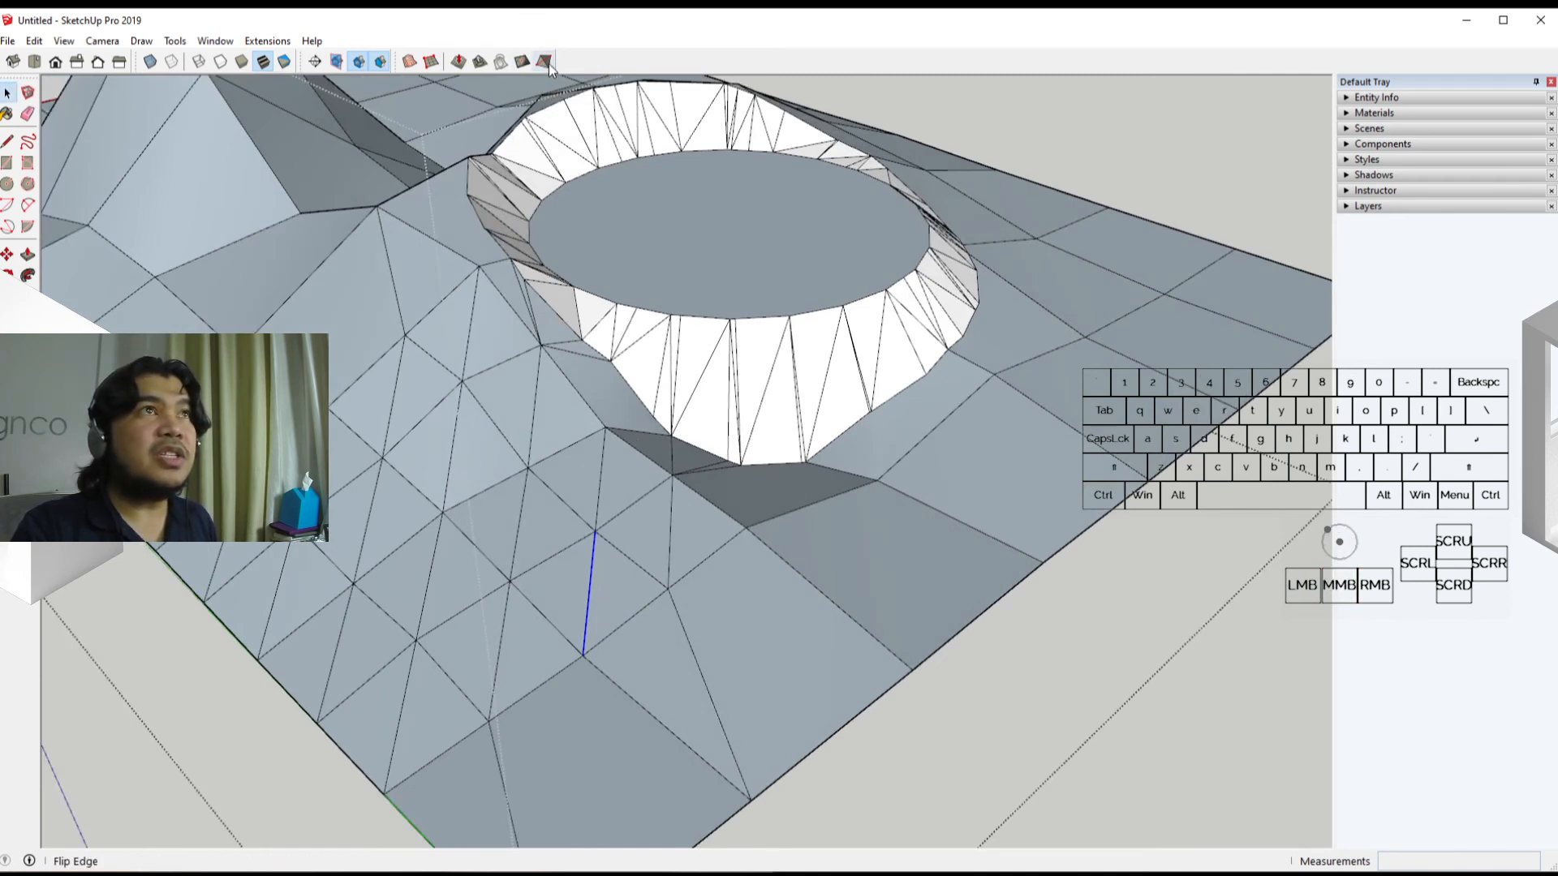
middle_drag(557, 614, 623, 613)
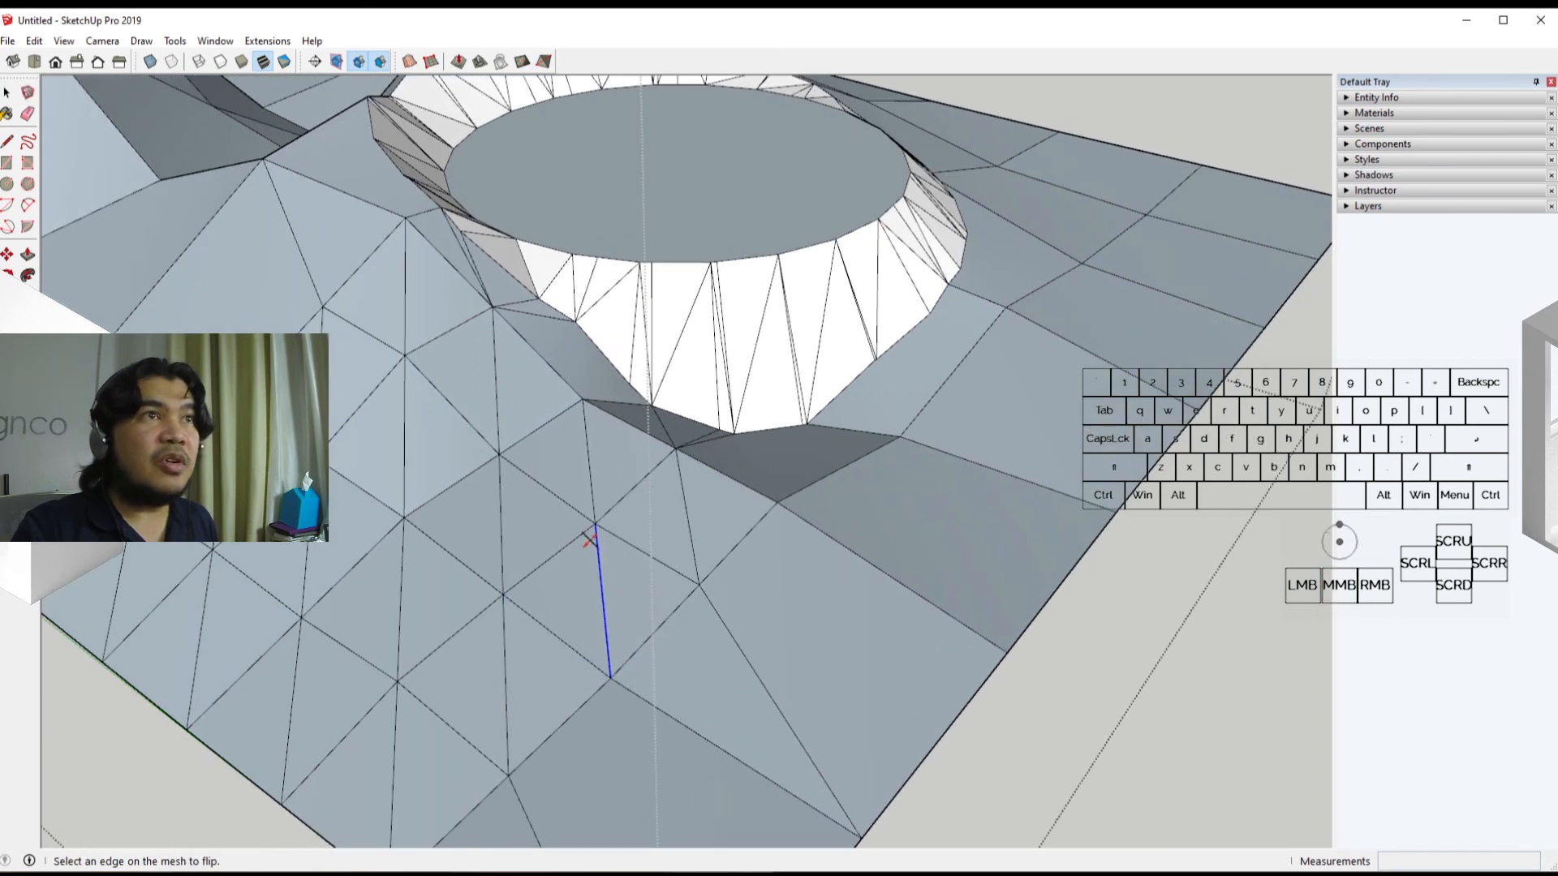
middle_drag(454, 544, 677, 482)
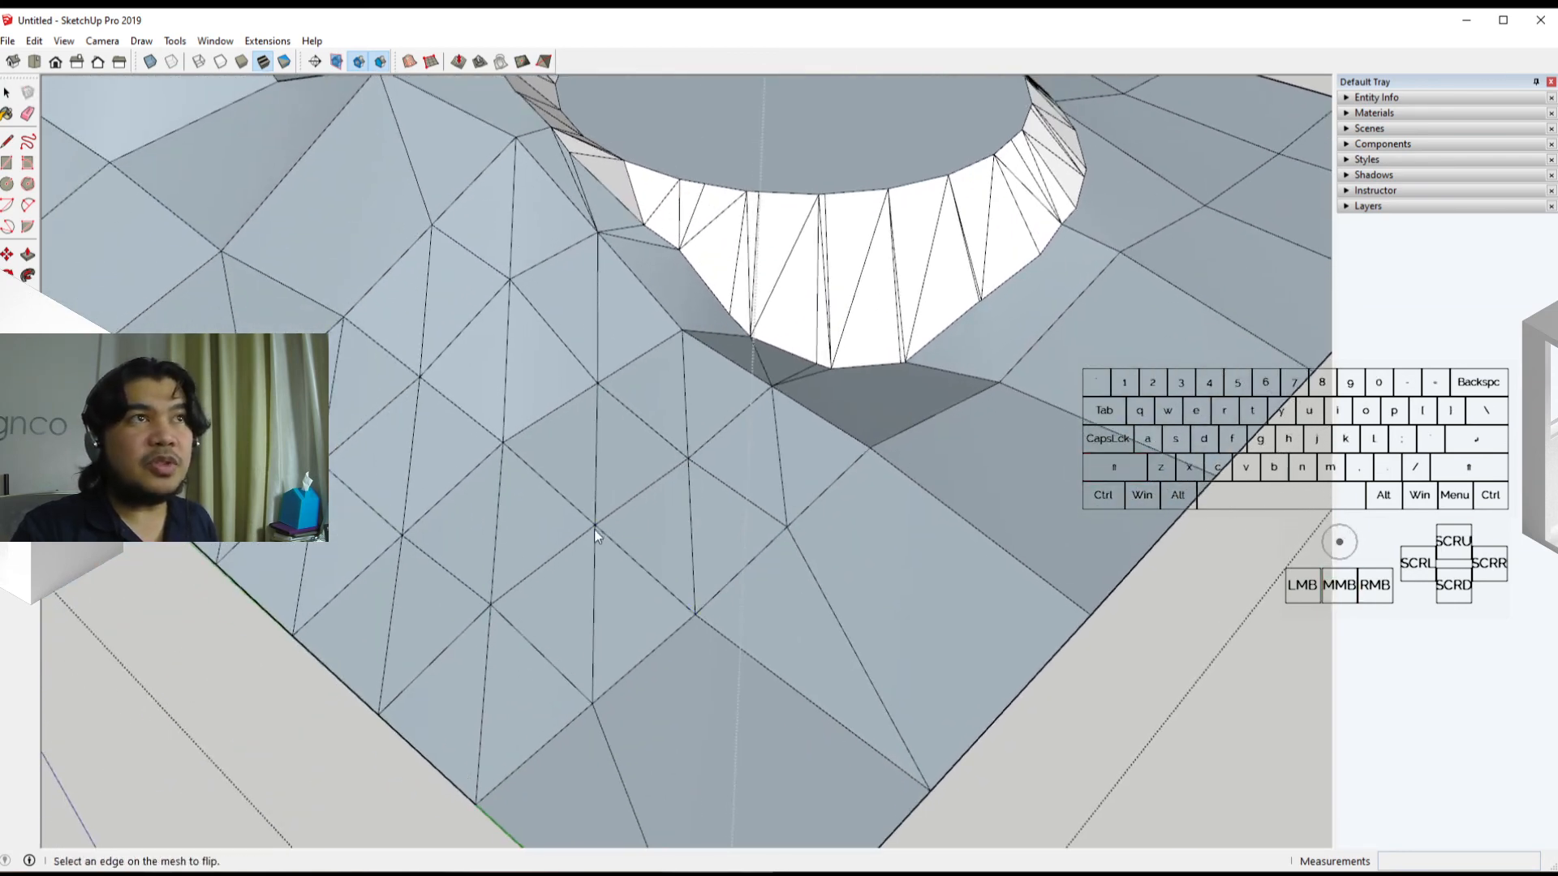
click(597, 472)
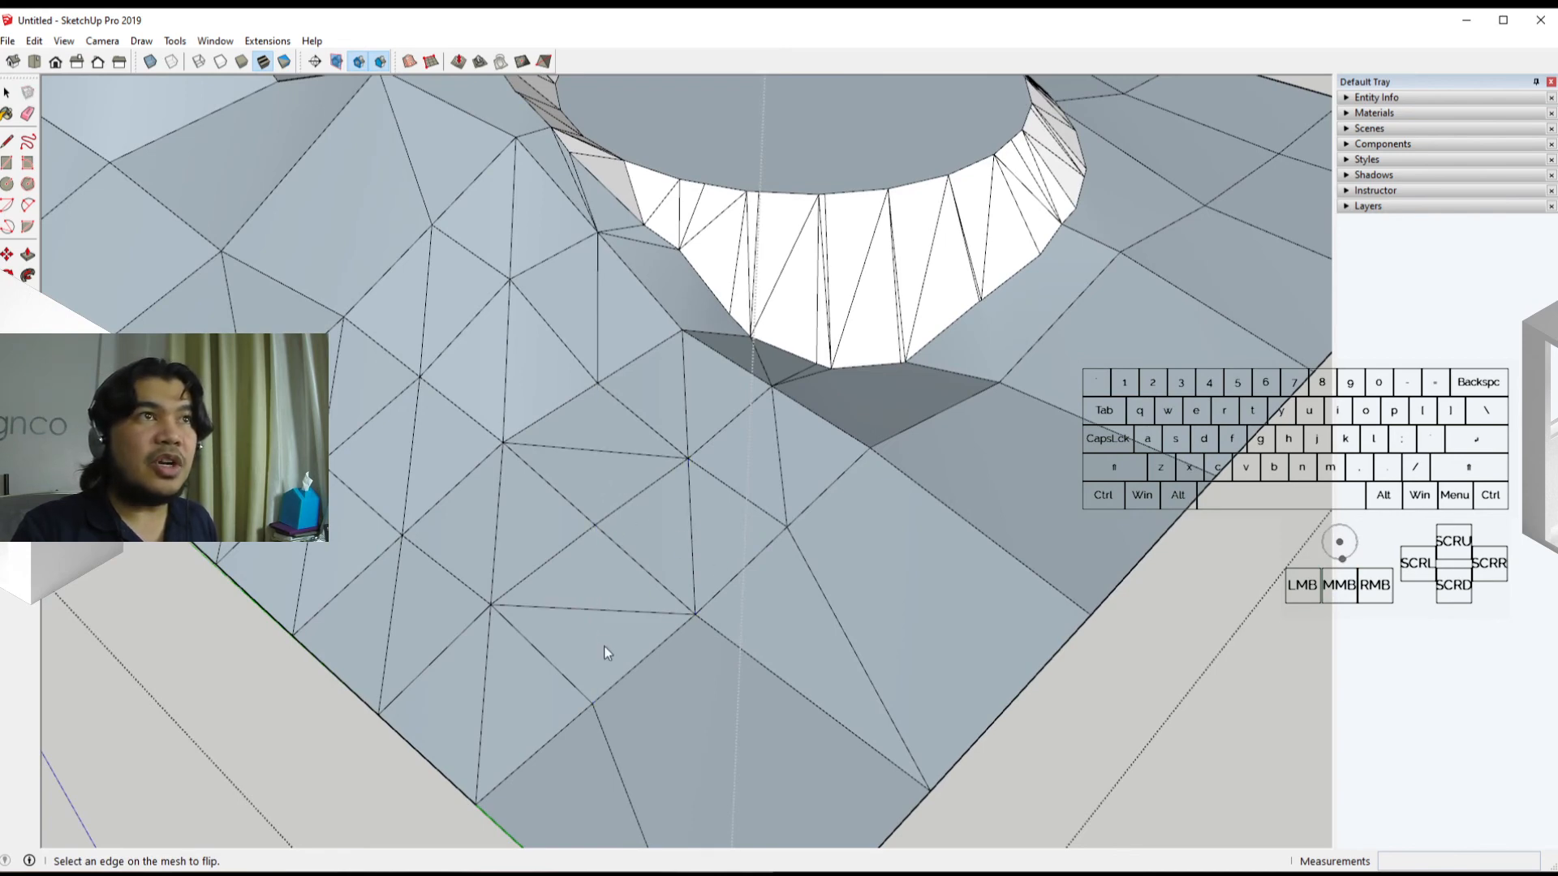
Step: Move the vertex between the two flipped edges down about 497 mm to form a dent in the slope
scroll(604, 646, up, 3)
key(space)
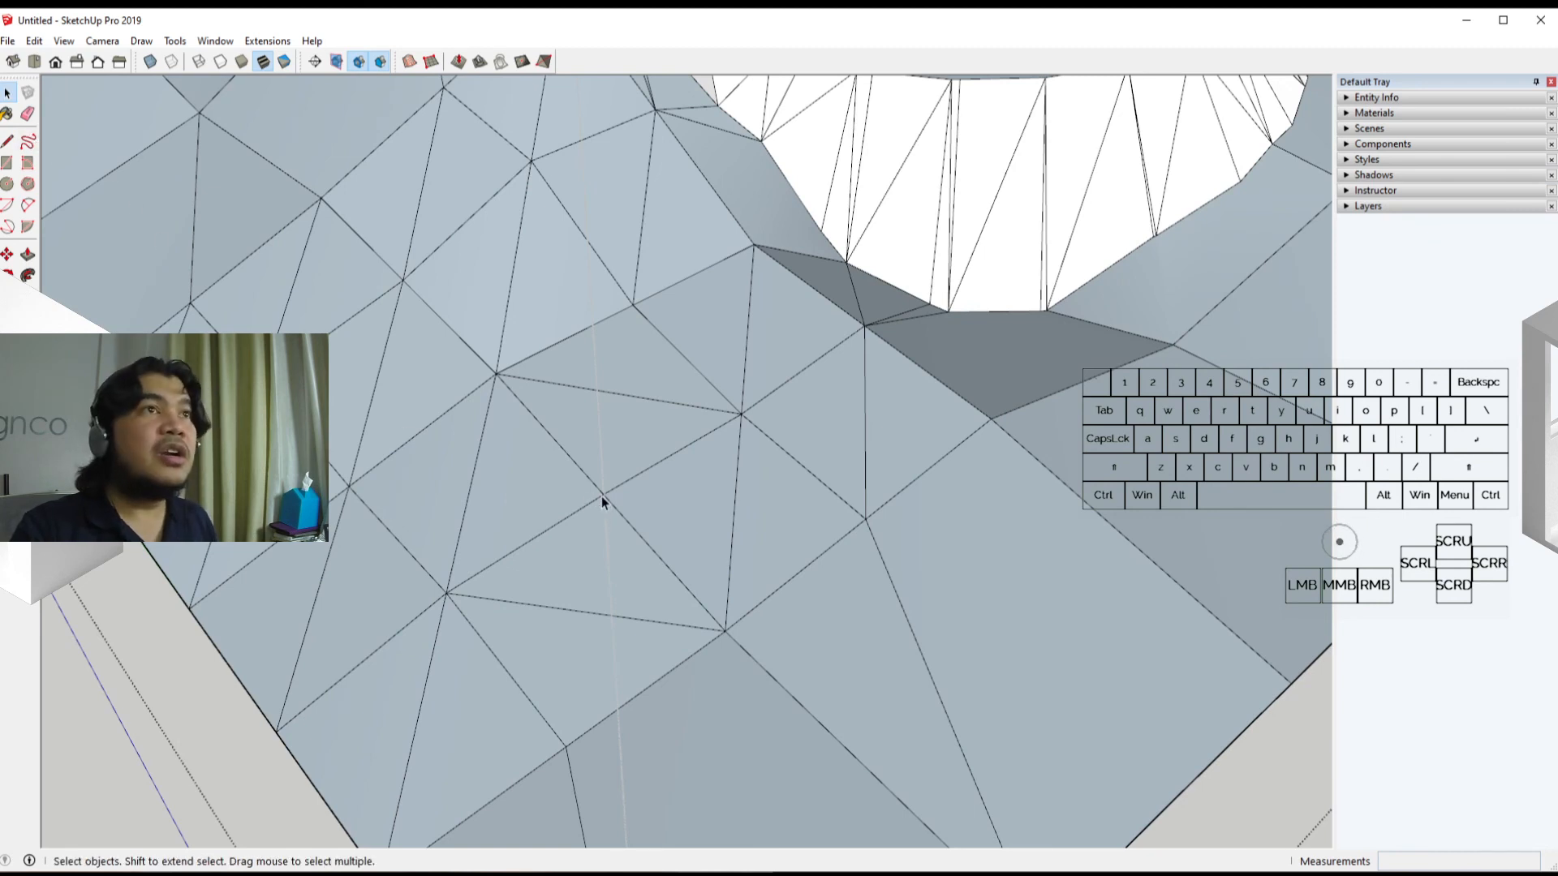
key(m)
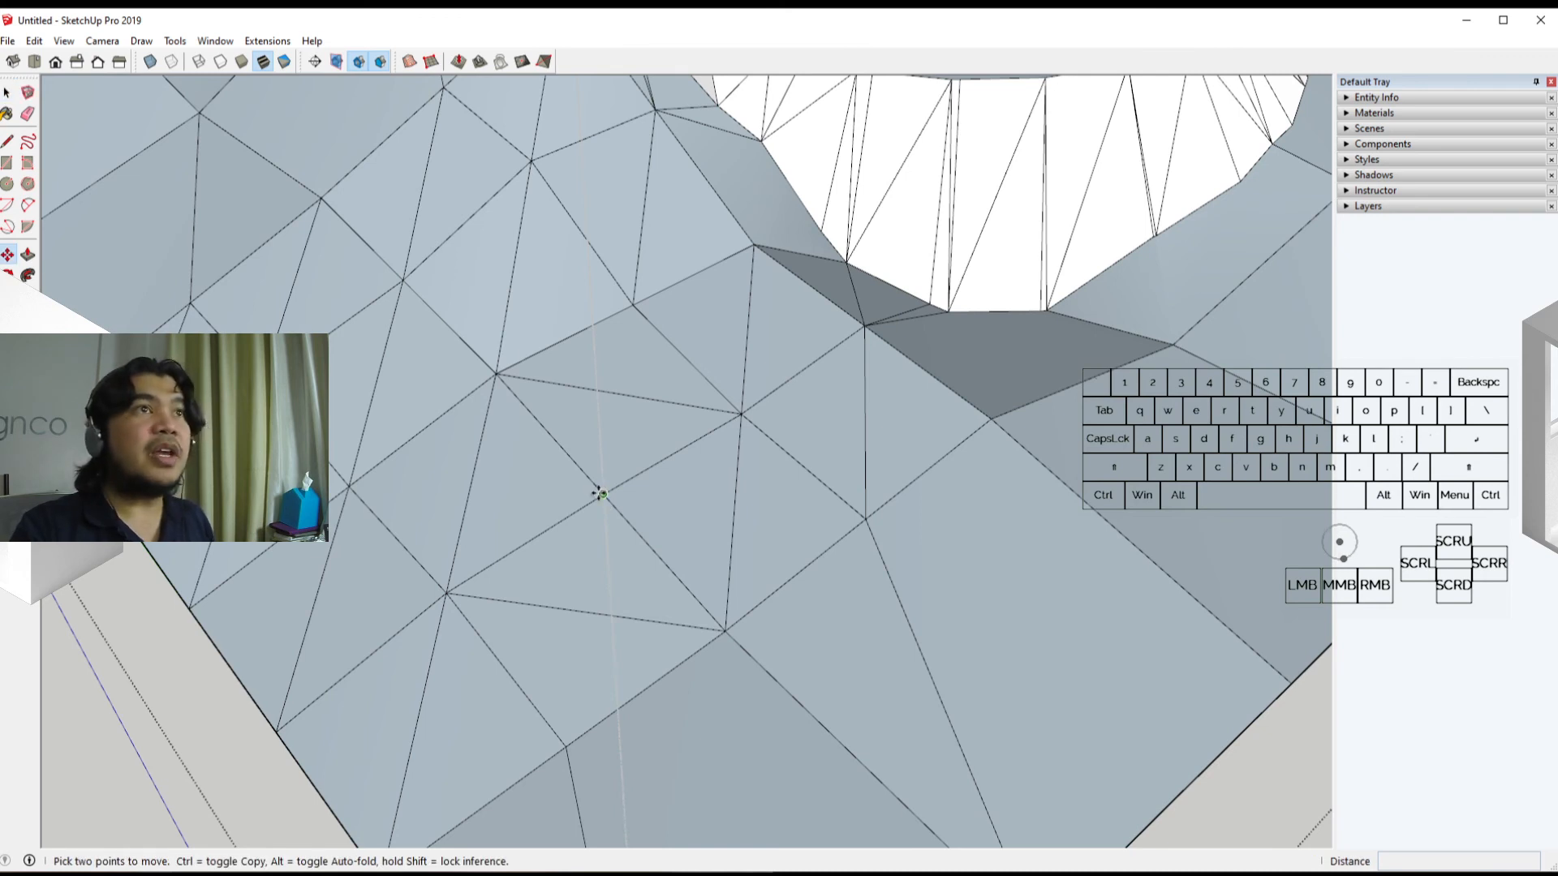
drag(595, 489, 605, 538)
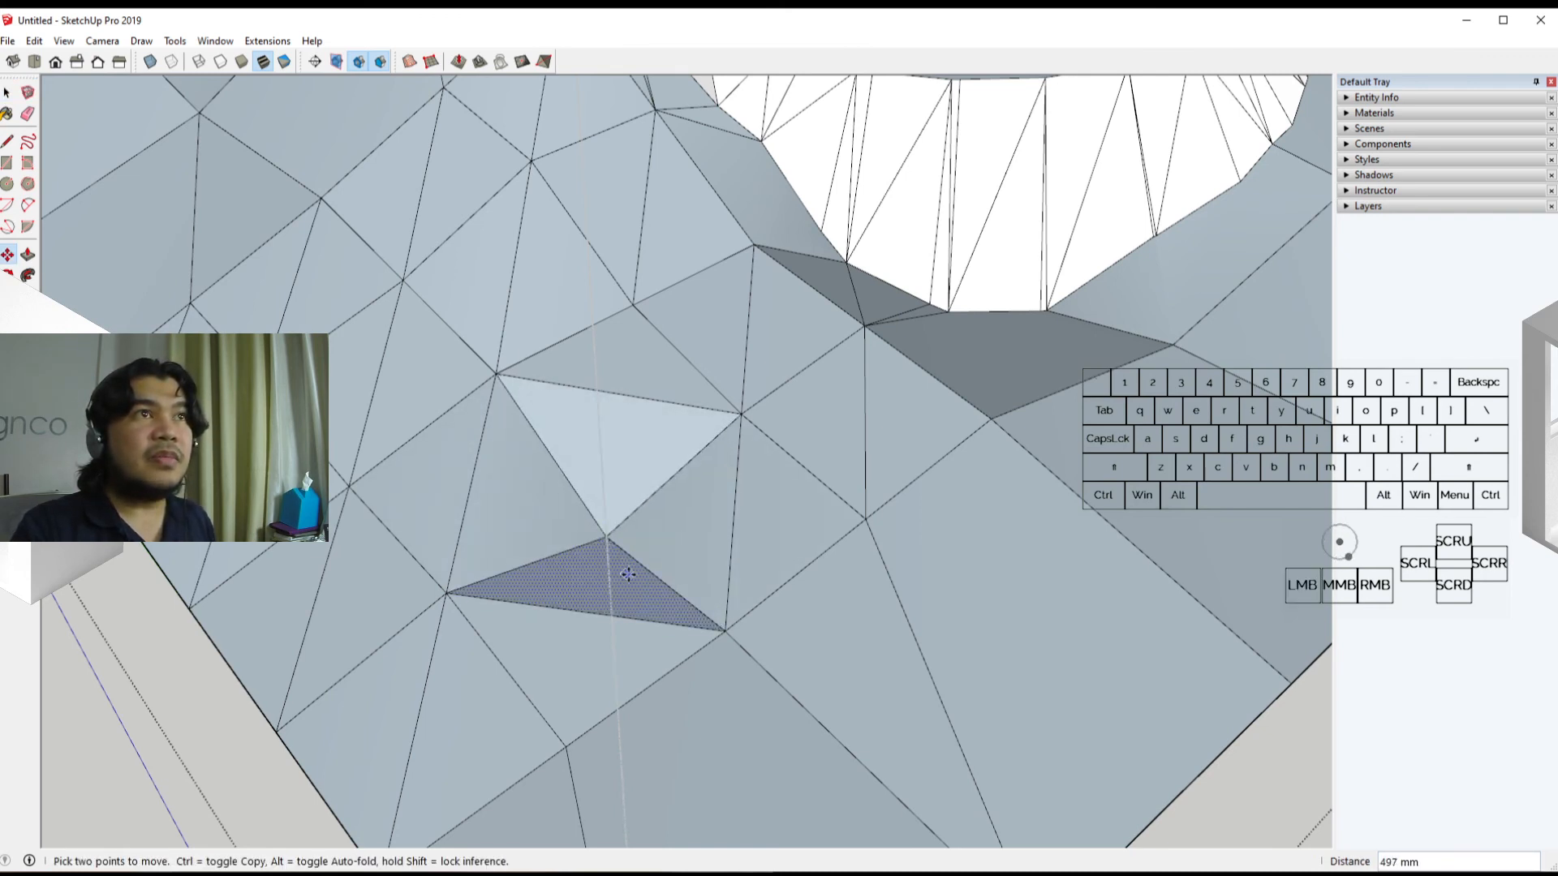
middle_drag(605, 538, 994, 422)
middle_drag(980, 503, 921, 499)
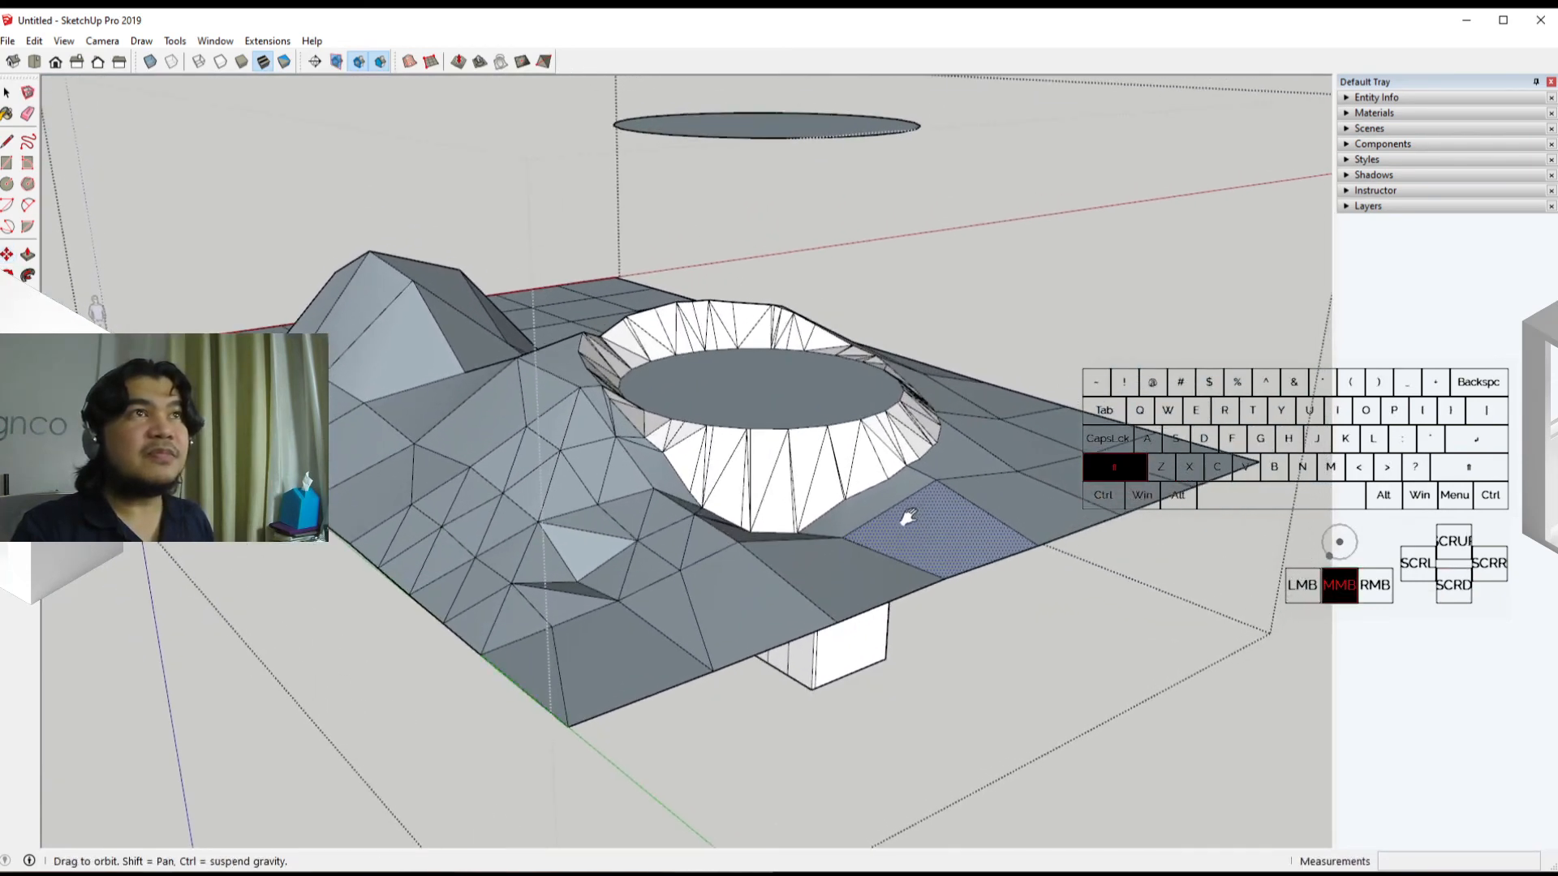